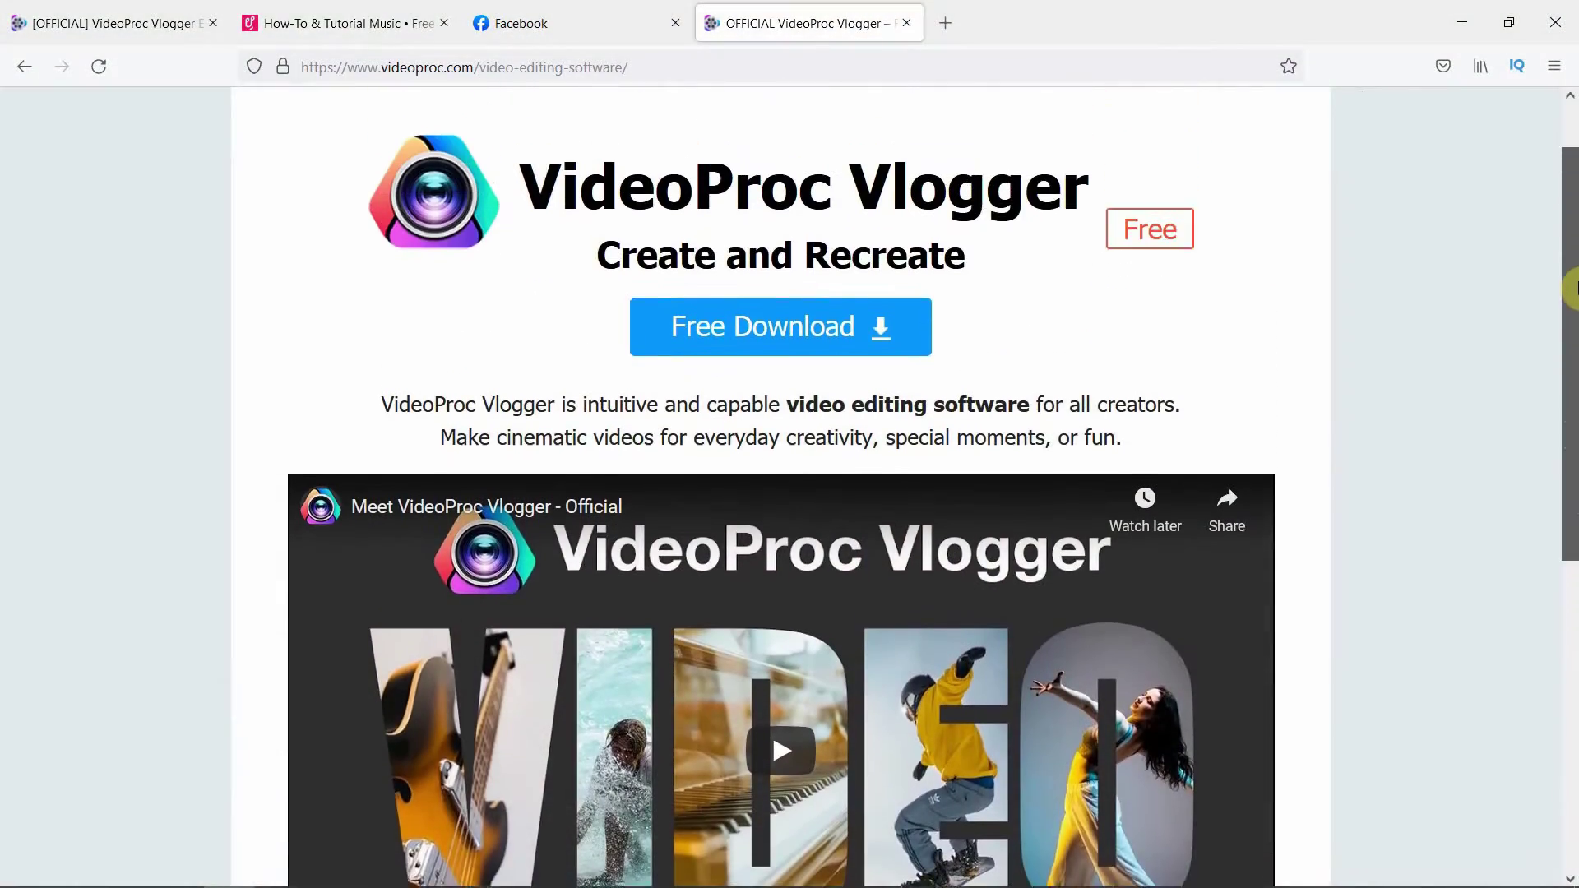
scroll(1571, 288, "up", 1)
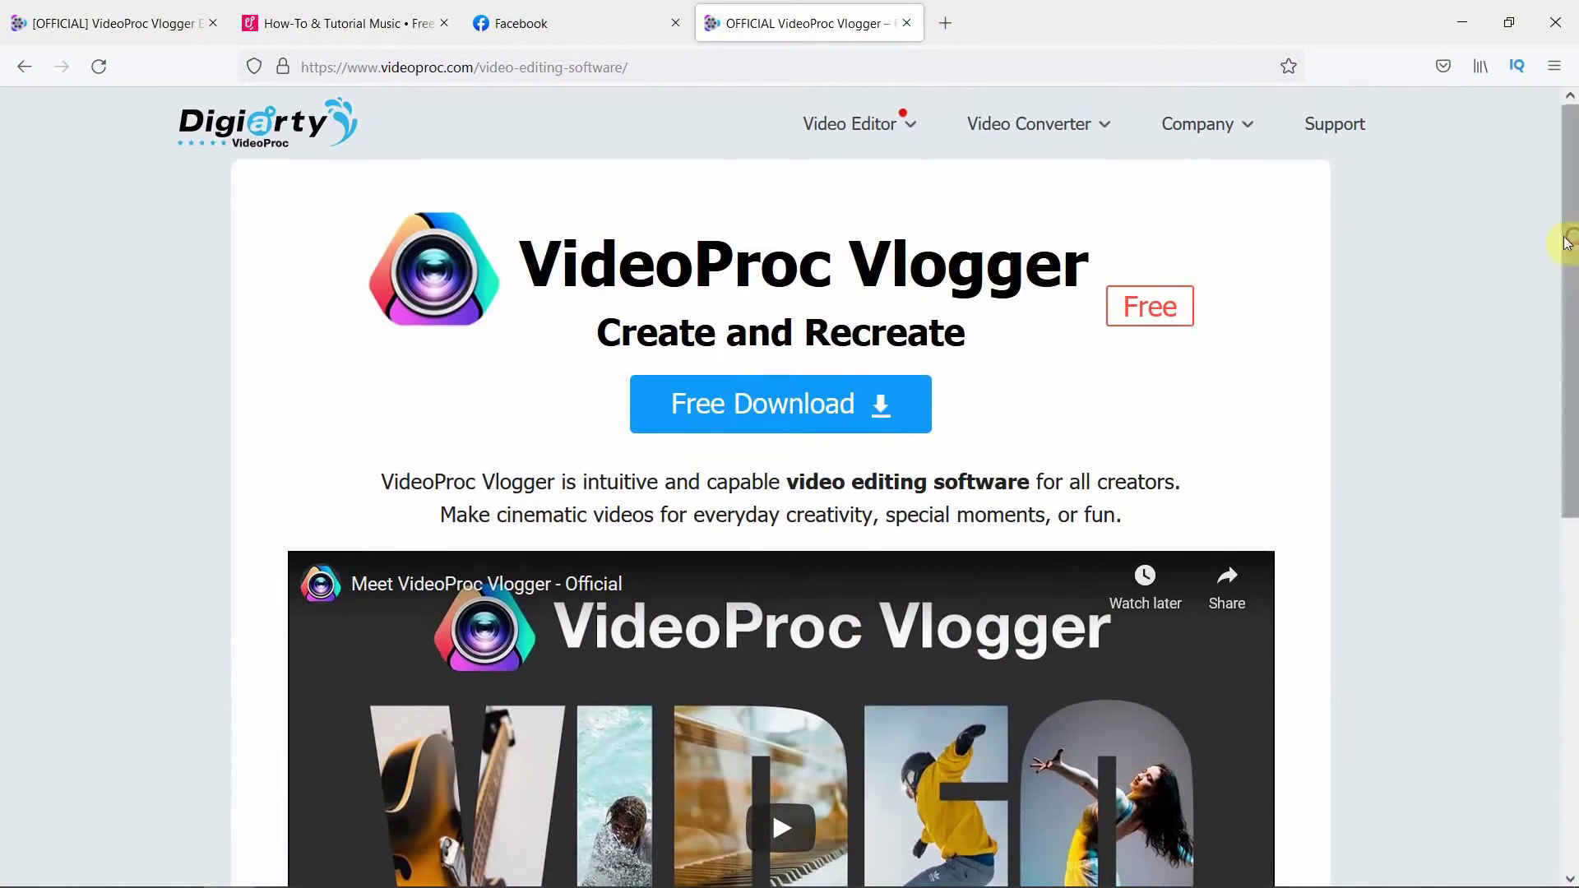
Scroll to the top of the VideoProc Vlogger page and highlight the word Free.
left_click_drag(1114, 311, 1198, 307)
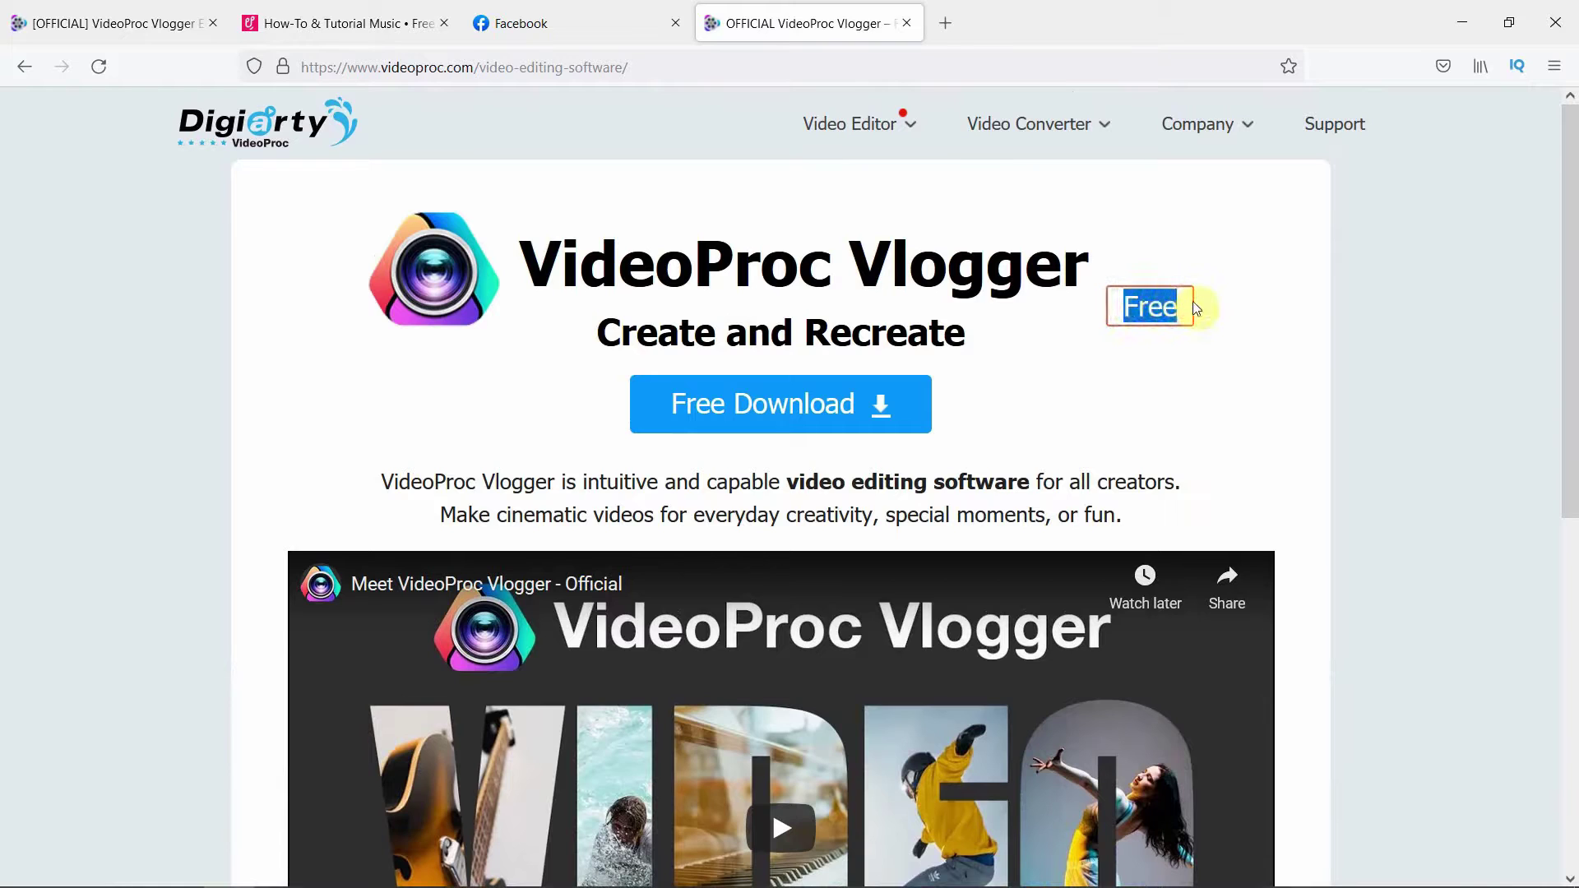
left_click(1241, 306)
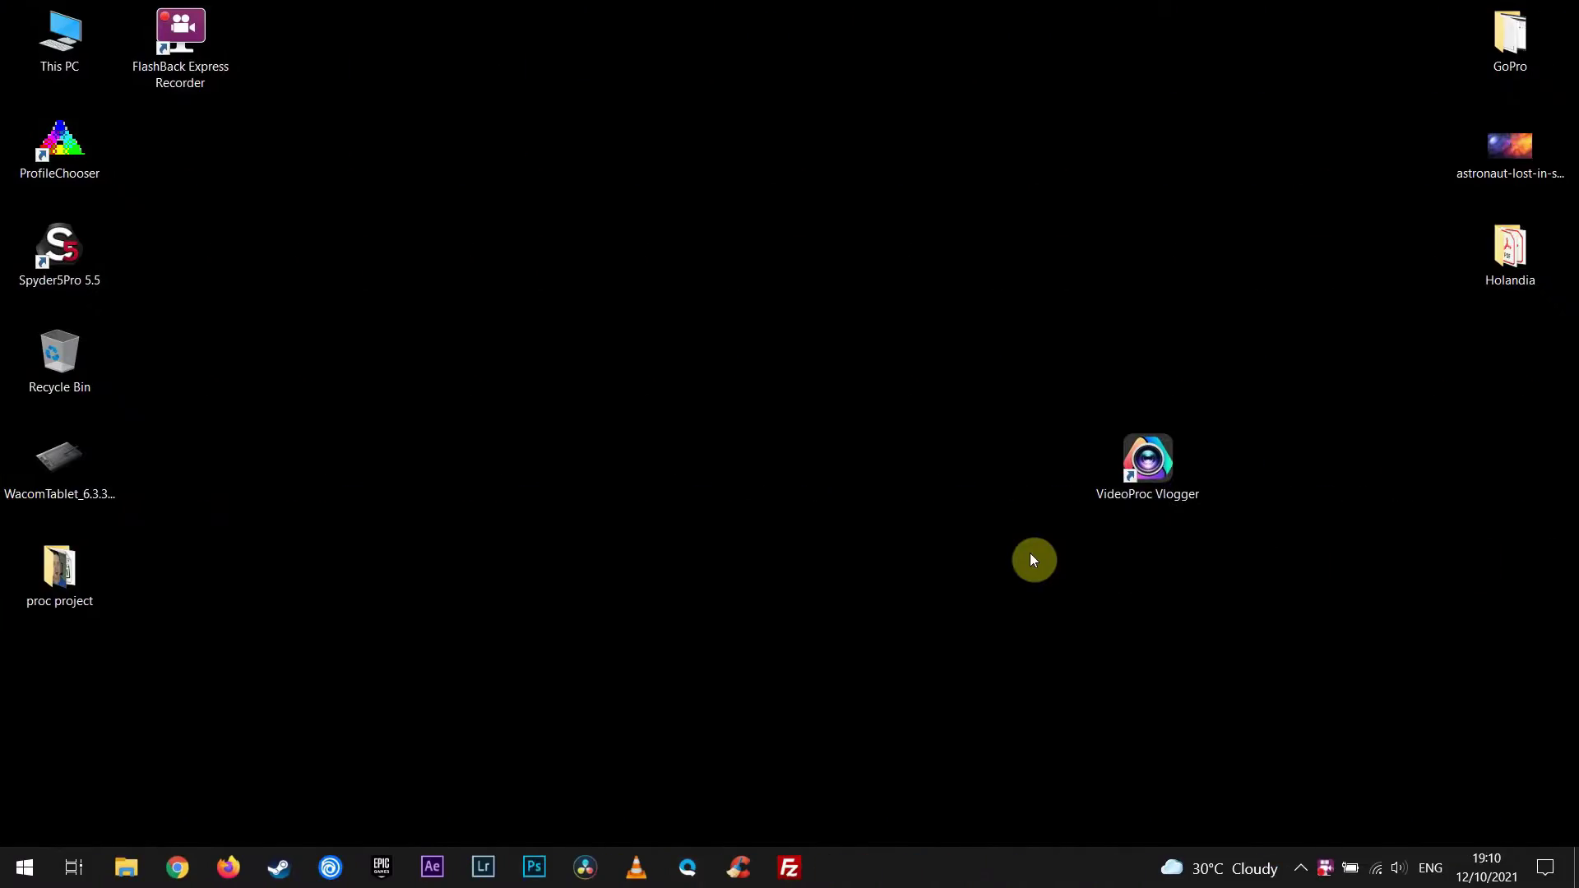
Start VideoProc Vlogger from its desktop shortcut.
left_click(1147, 469)
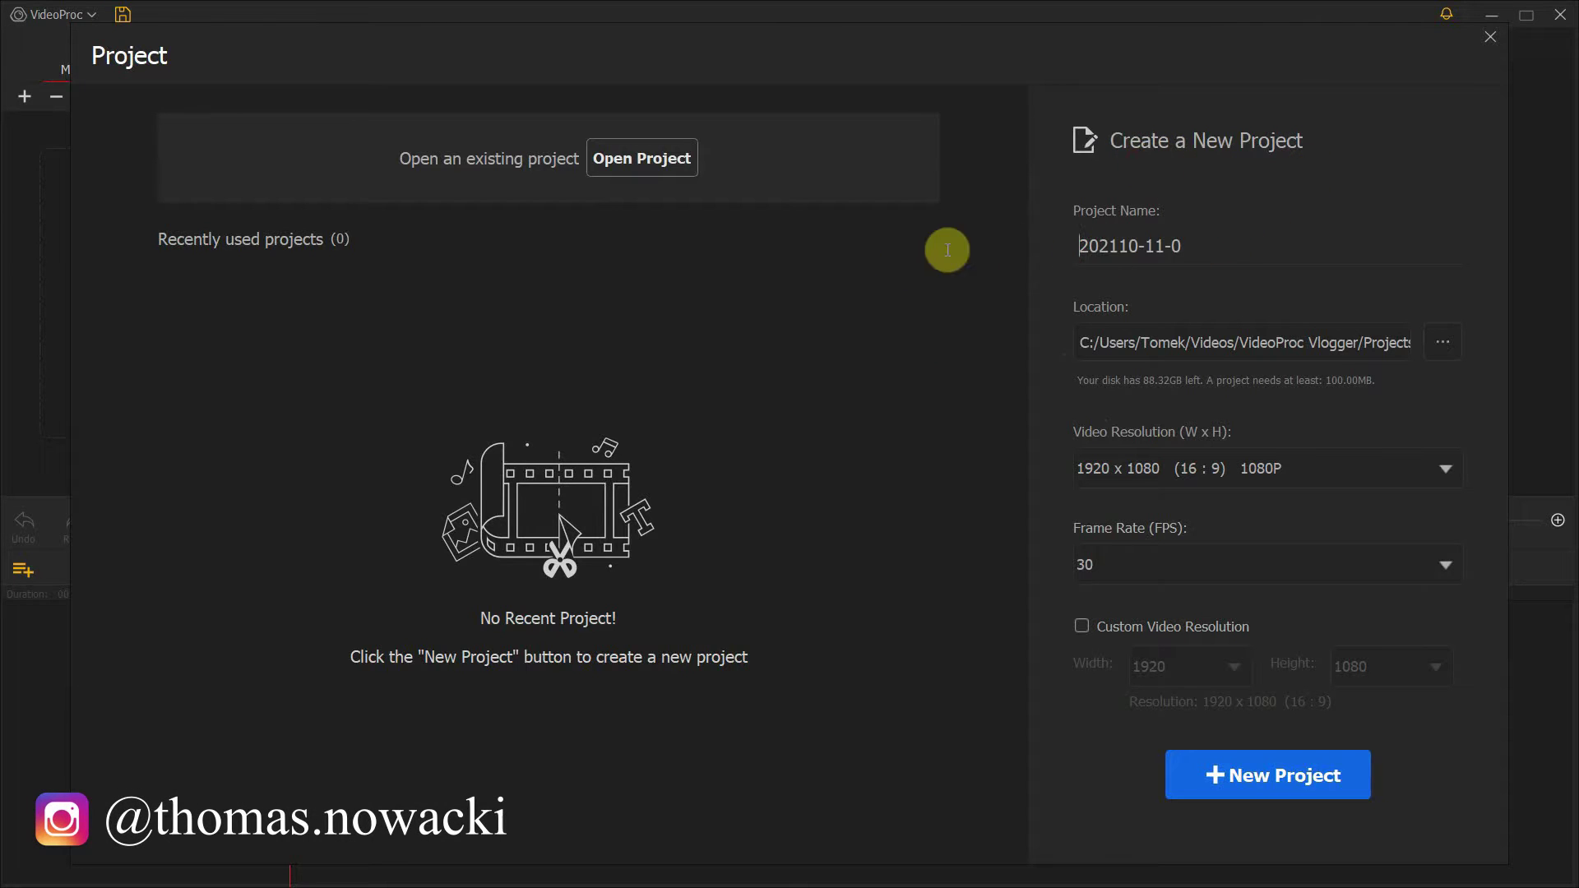
Create a project named 'My travel' at 1920 x 1080 resolution and 30 fps.
left_click_drag(1240, 242, 1020, 249)
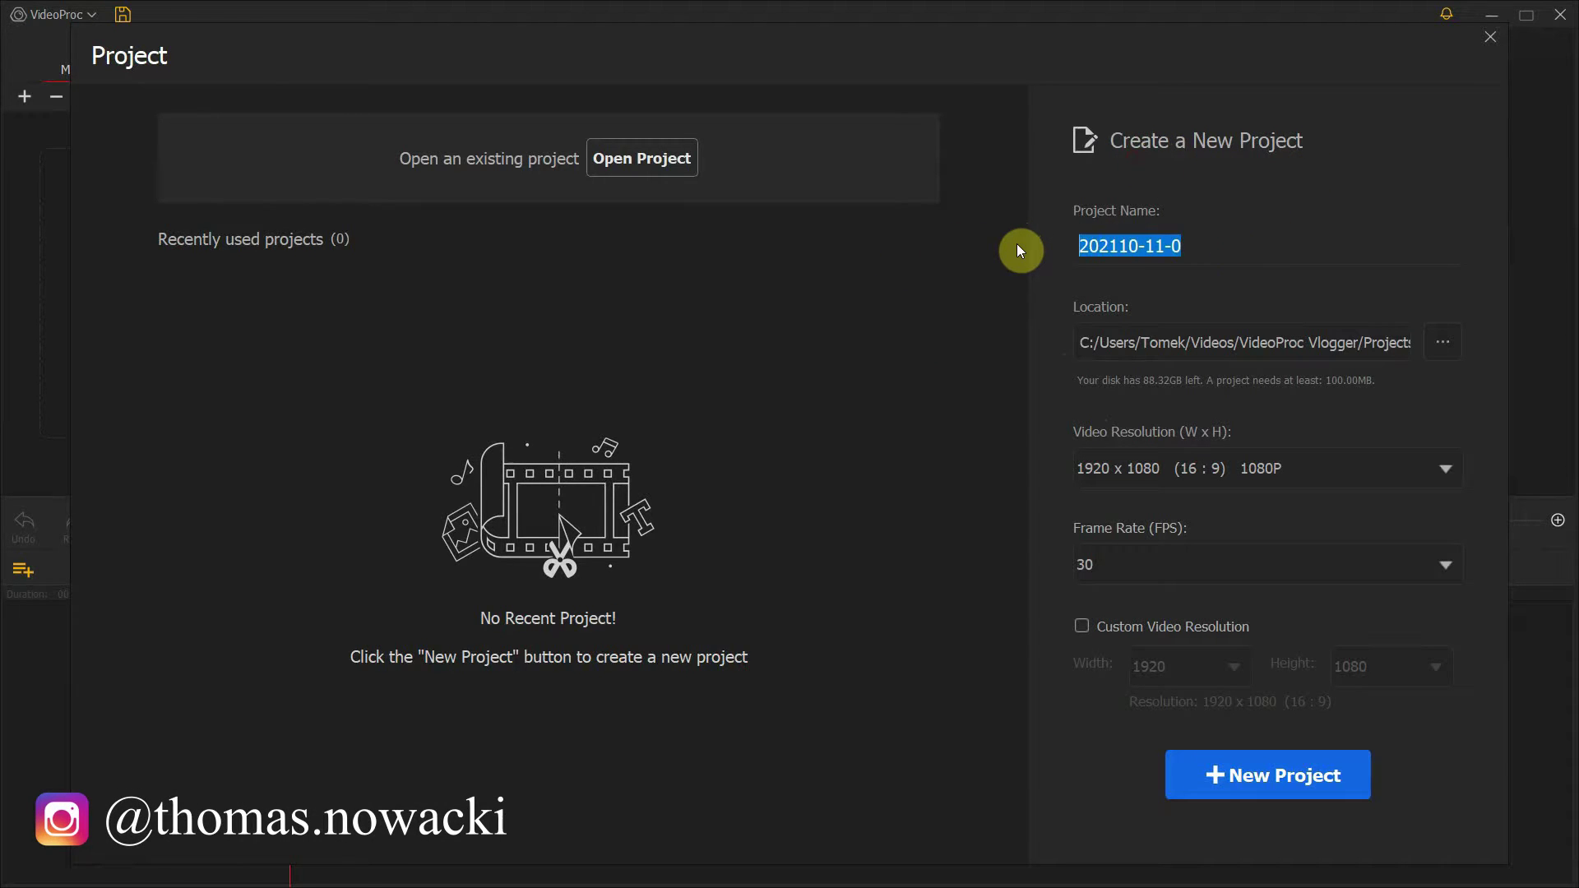
type("My trave")
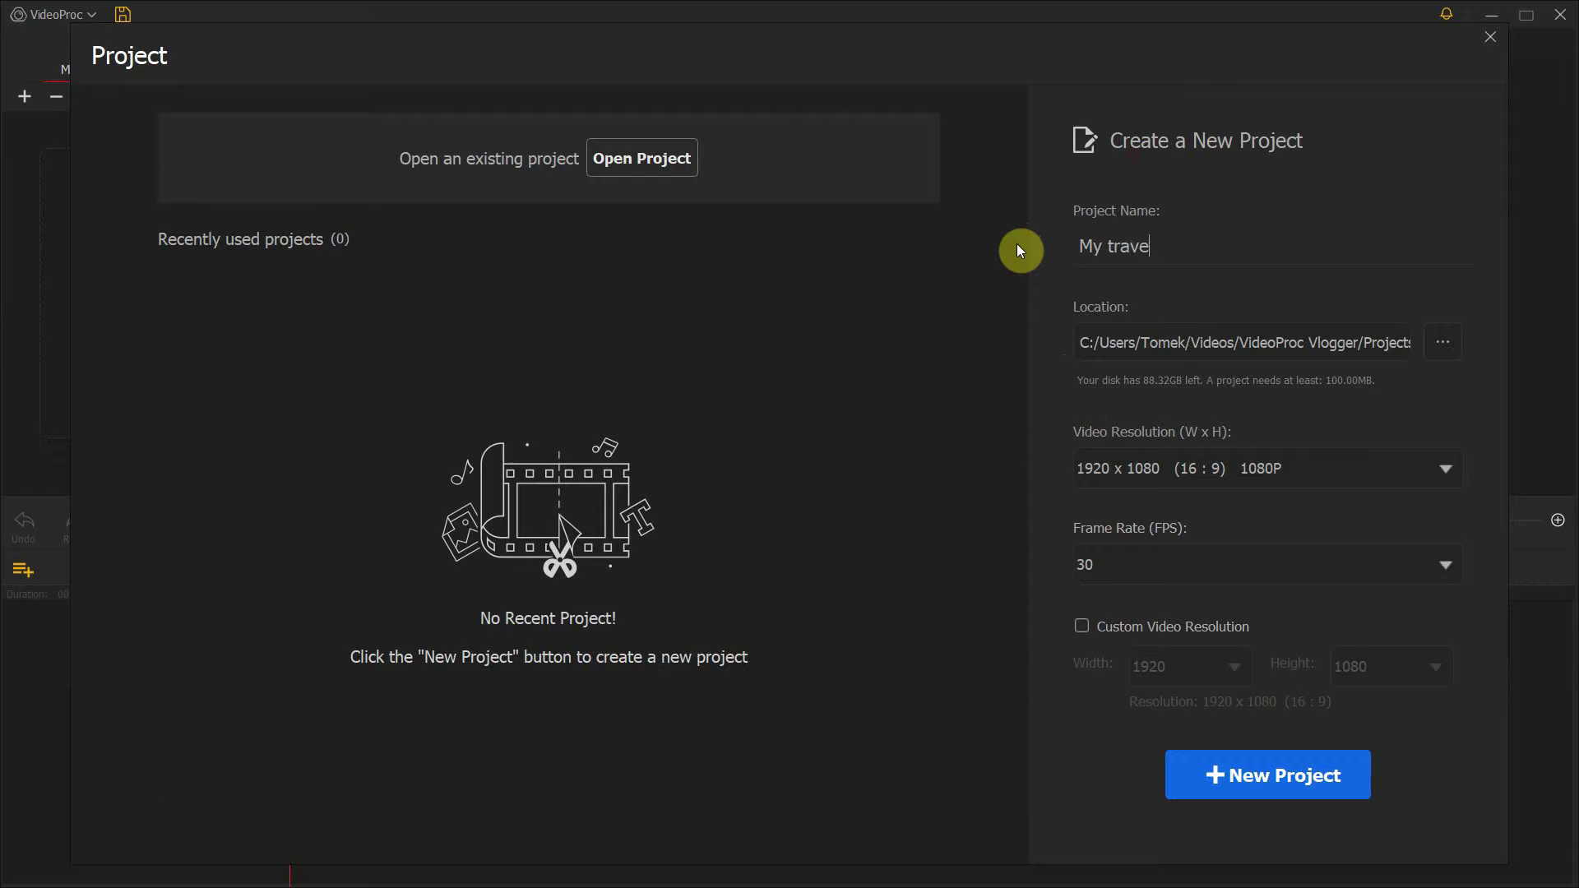
type("l")
left_click(1330, 469)
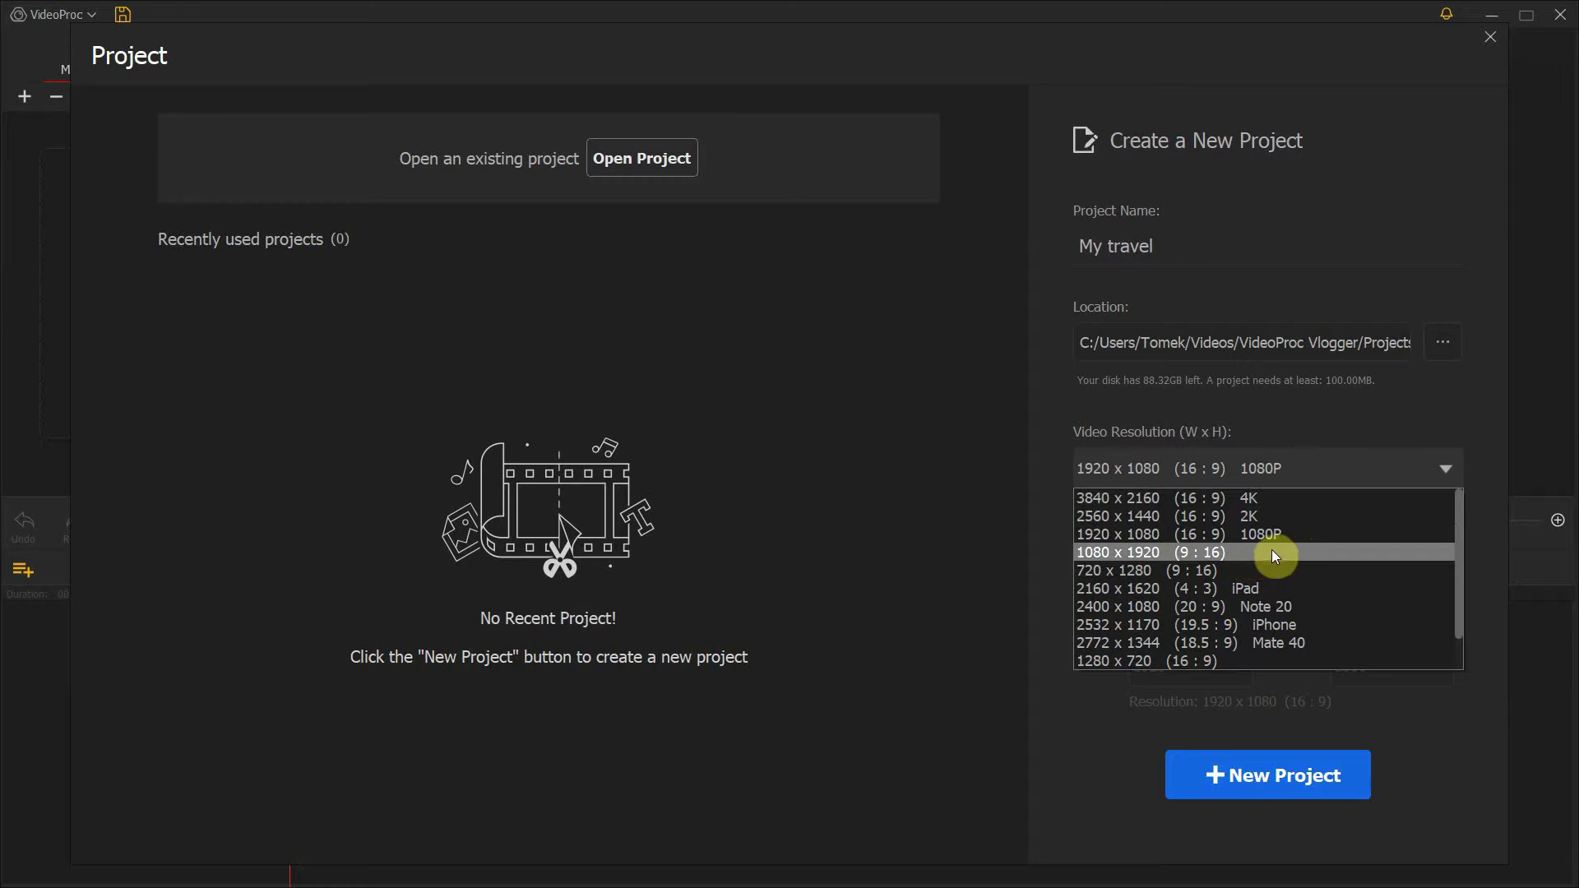
left_click(1298, 539)
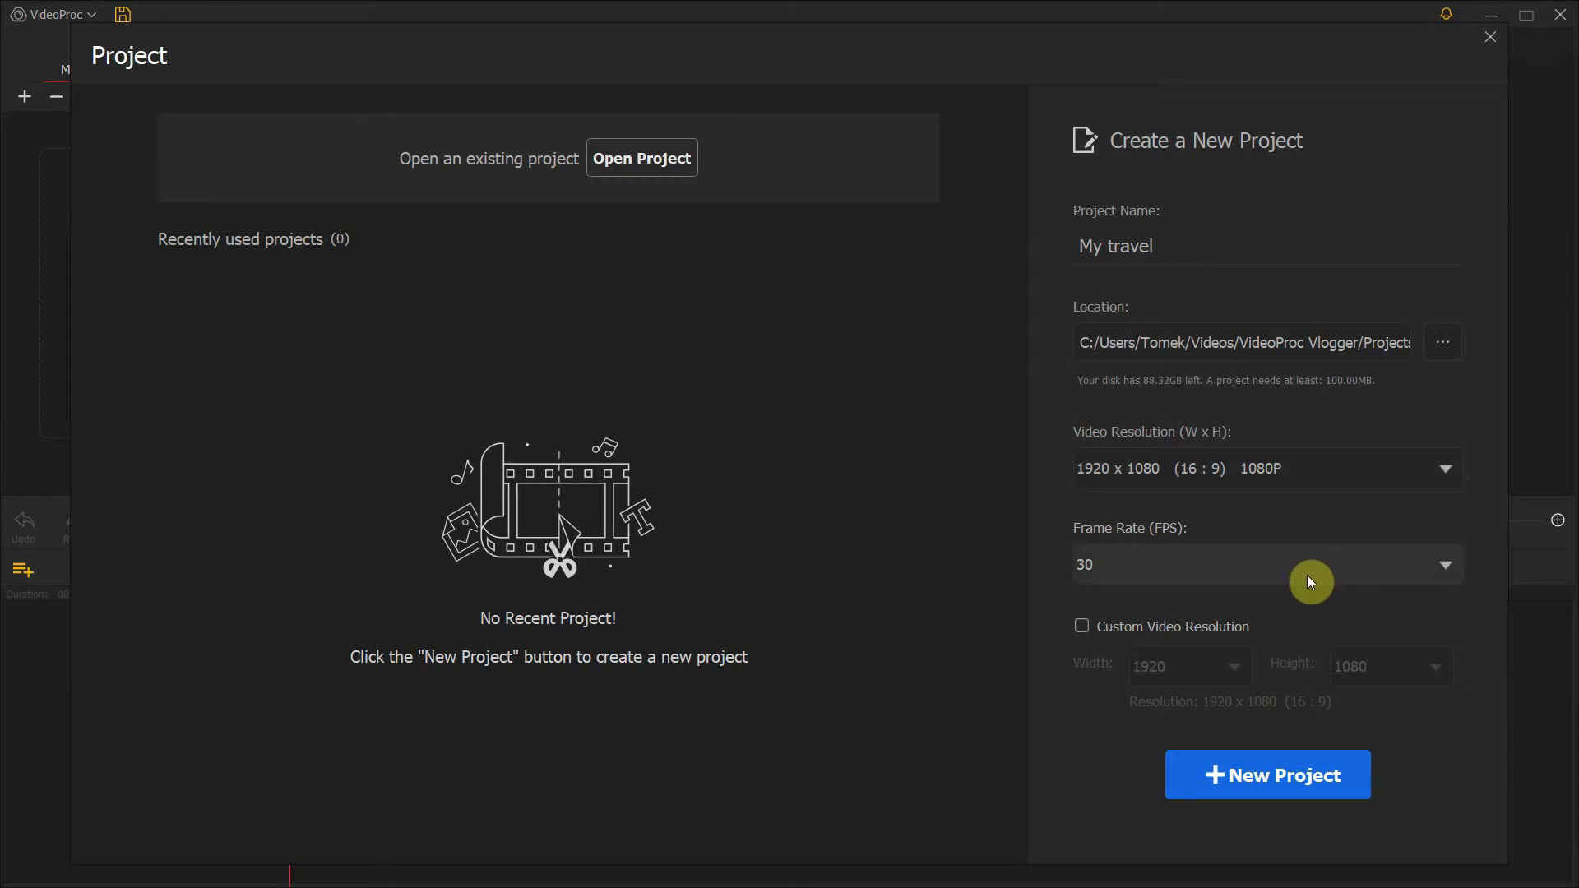
left_click(1283, 573)
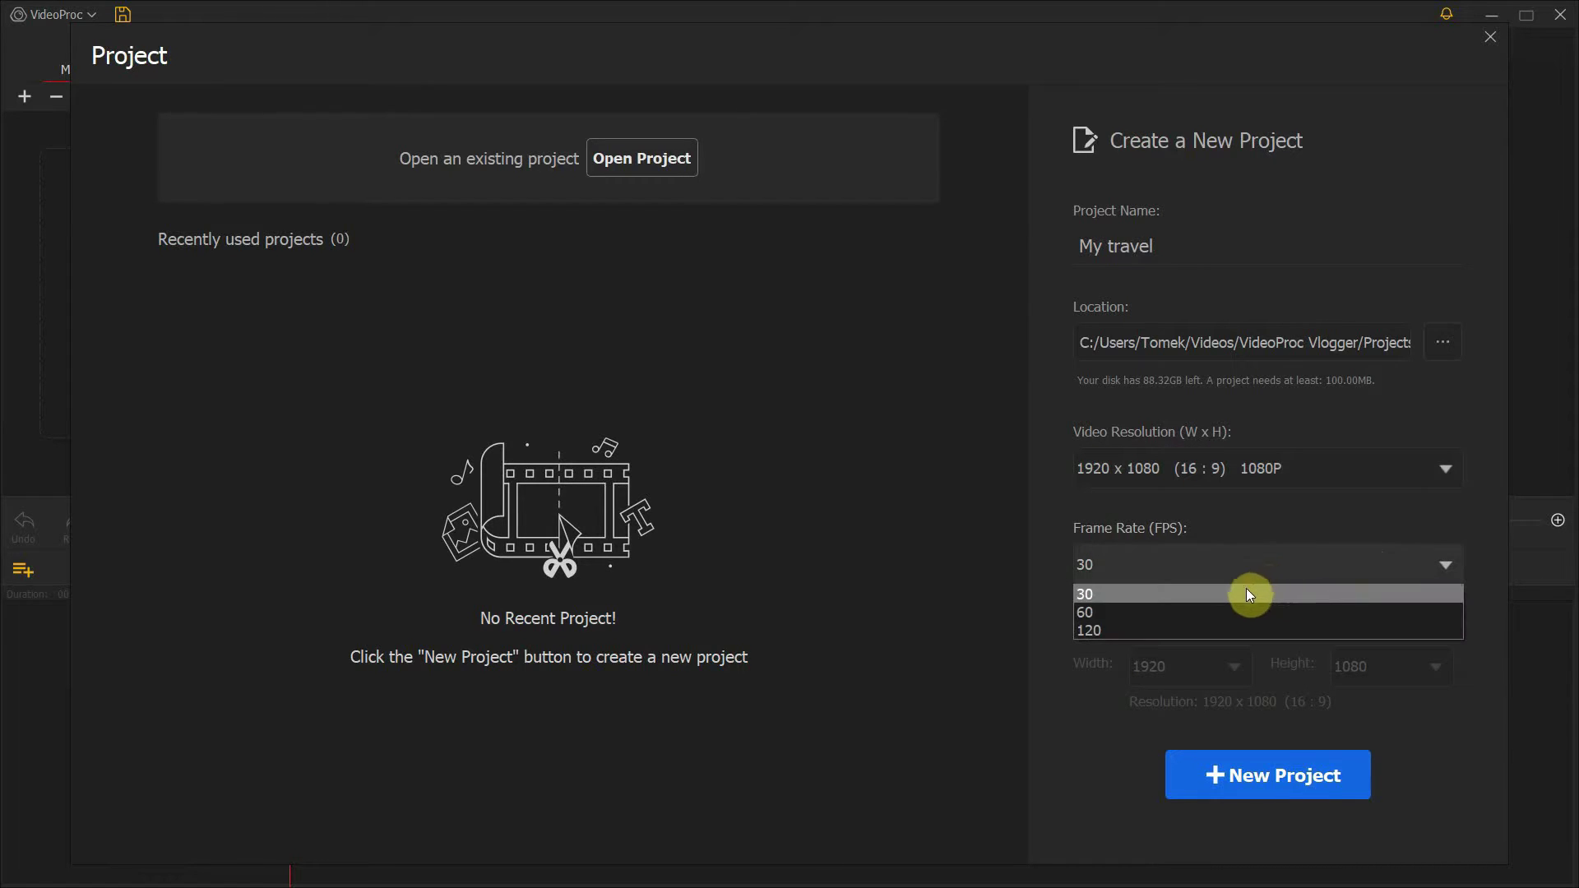
left_click(1157, 595)
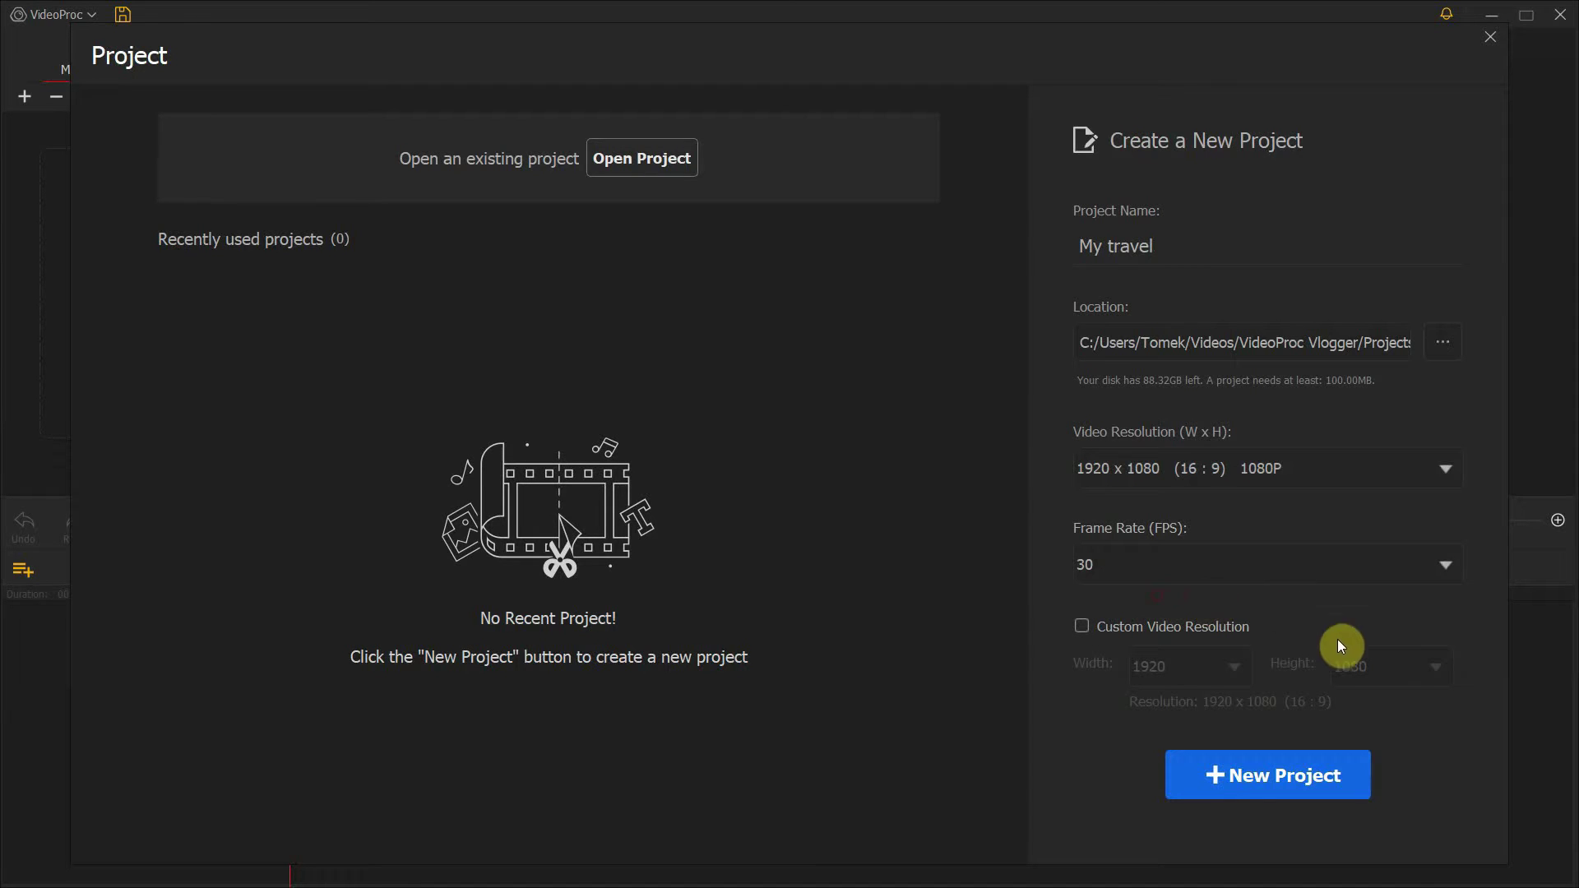
left_click(1325, 780)
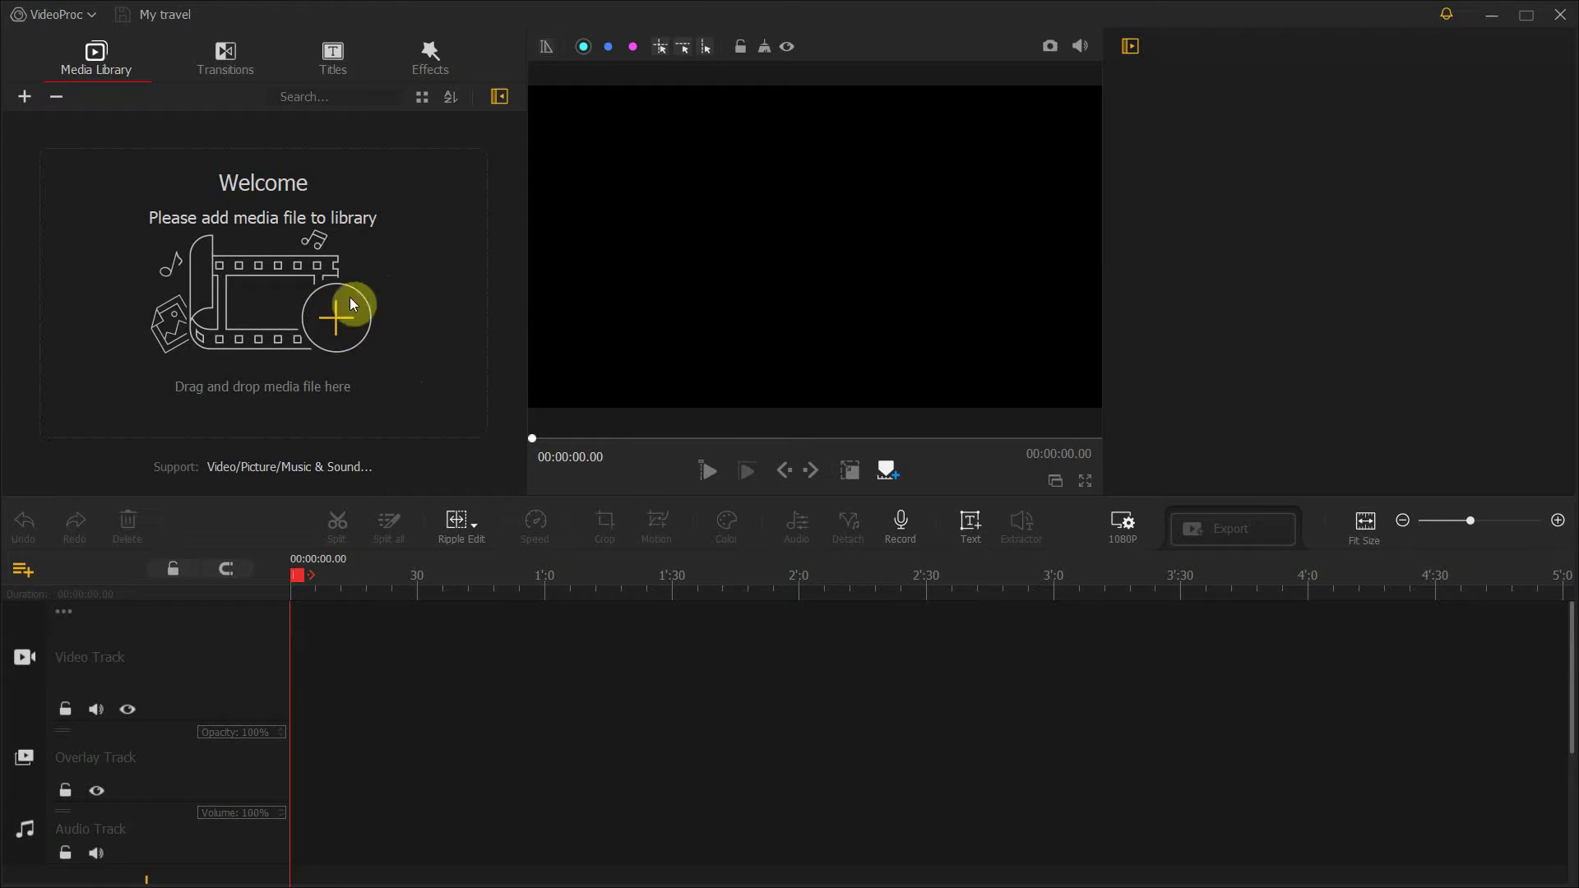
left_click(441, 296)
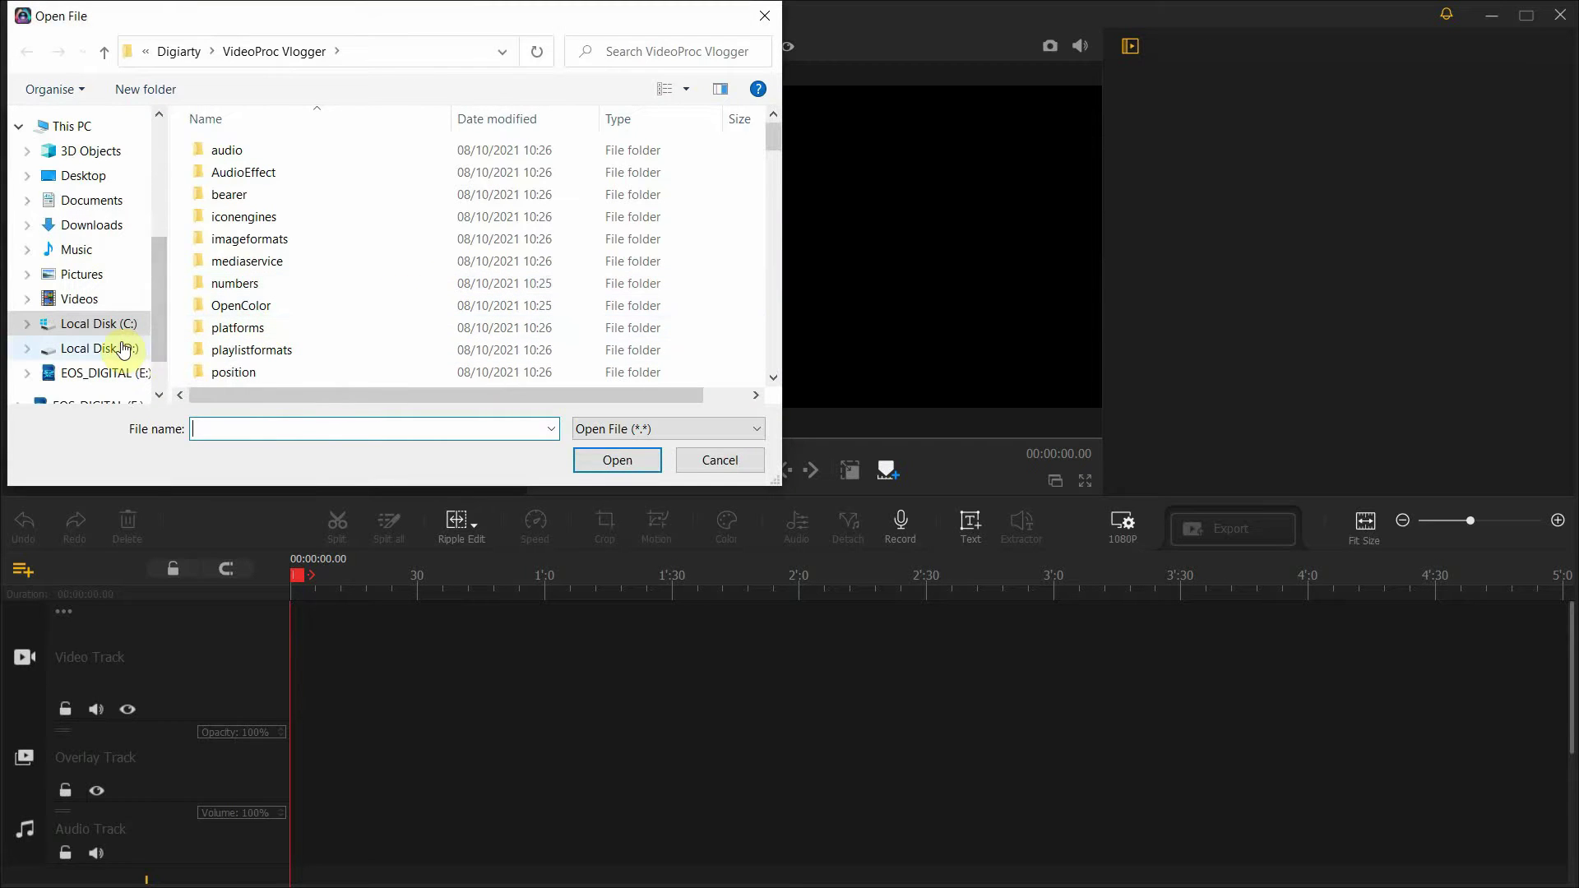
Import the three clips GH011219 through GX010646 from Desktop\proc project\source.
left_click(86, 176)
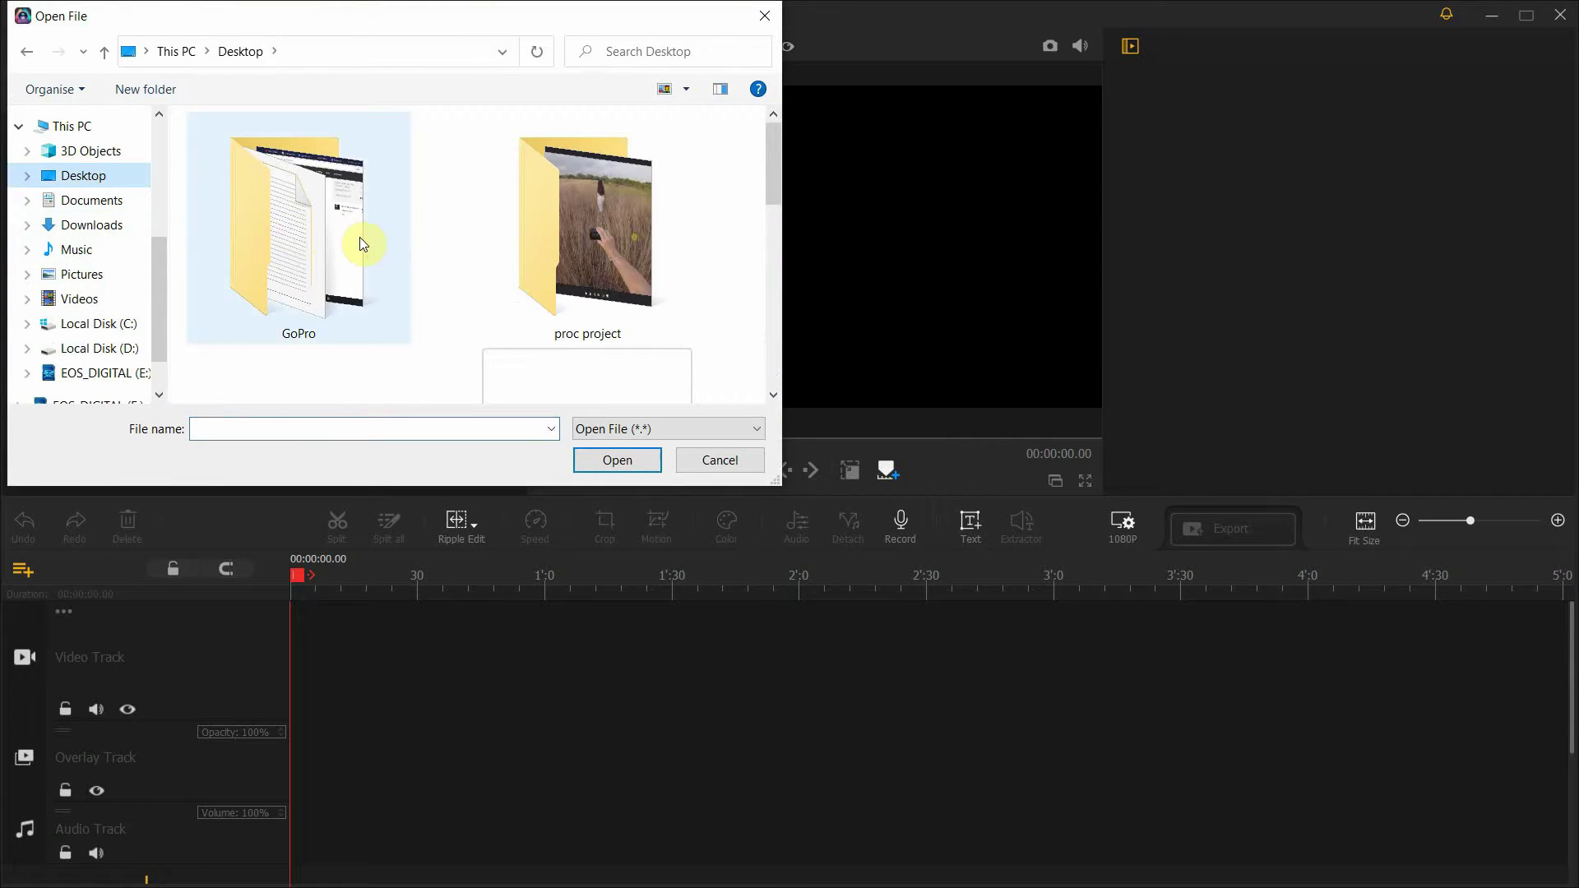
double_click(600, 274)
double_click(240, 177)
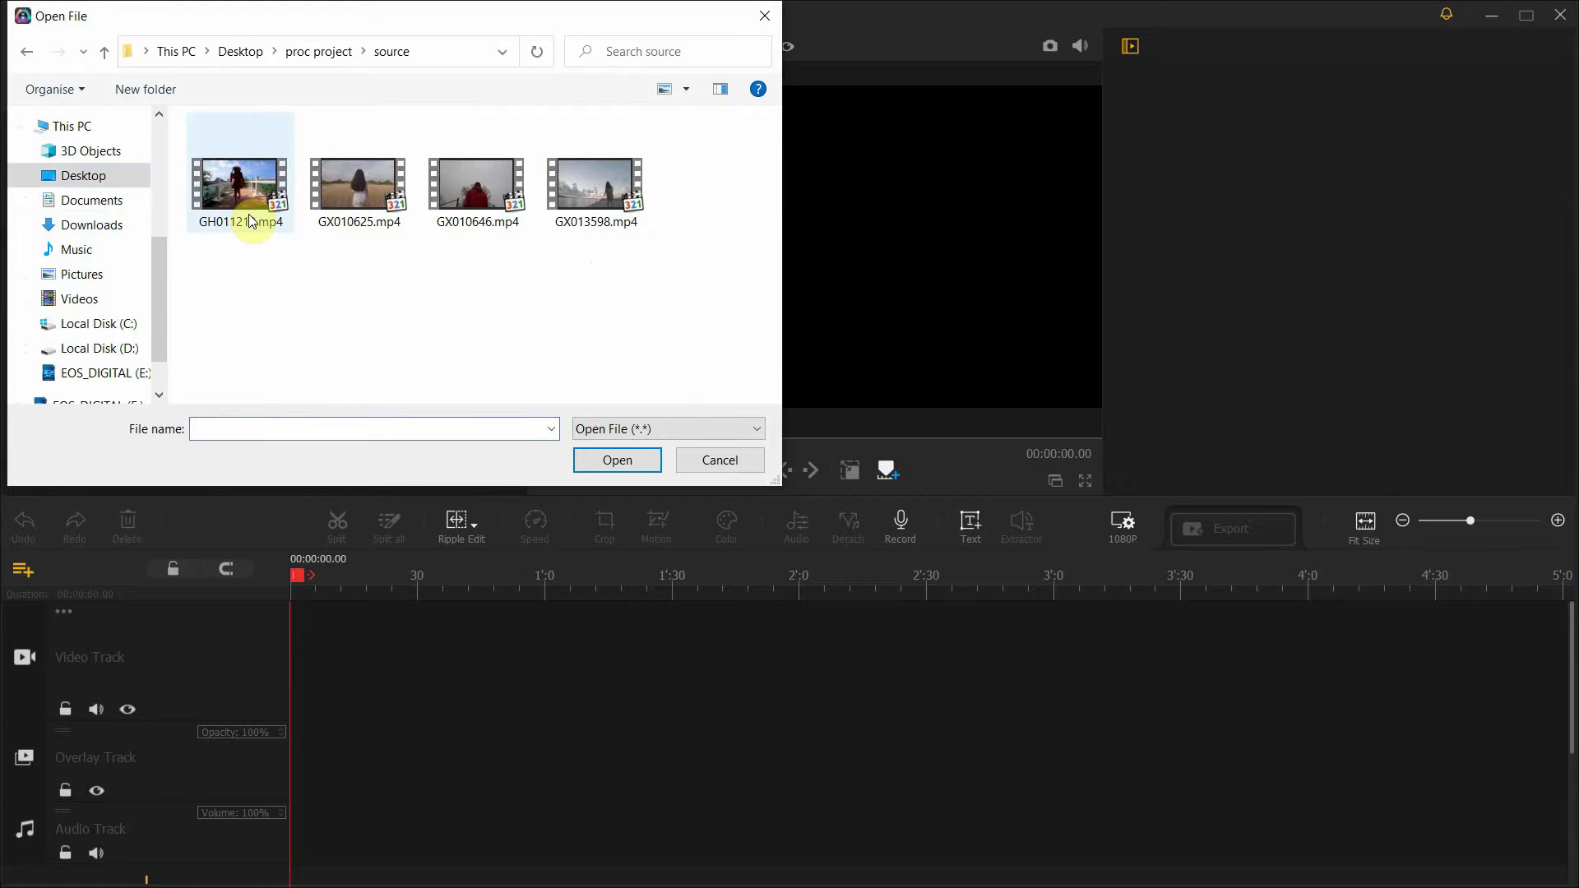
left_click(250, 221)
left_click(470, 197, "shift")
left_click(633, 459)
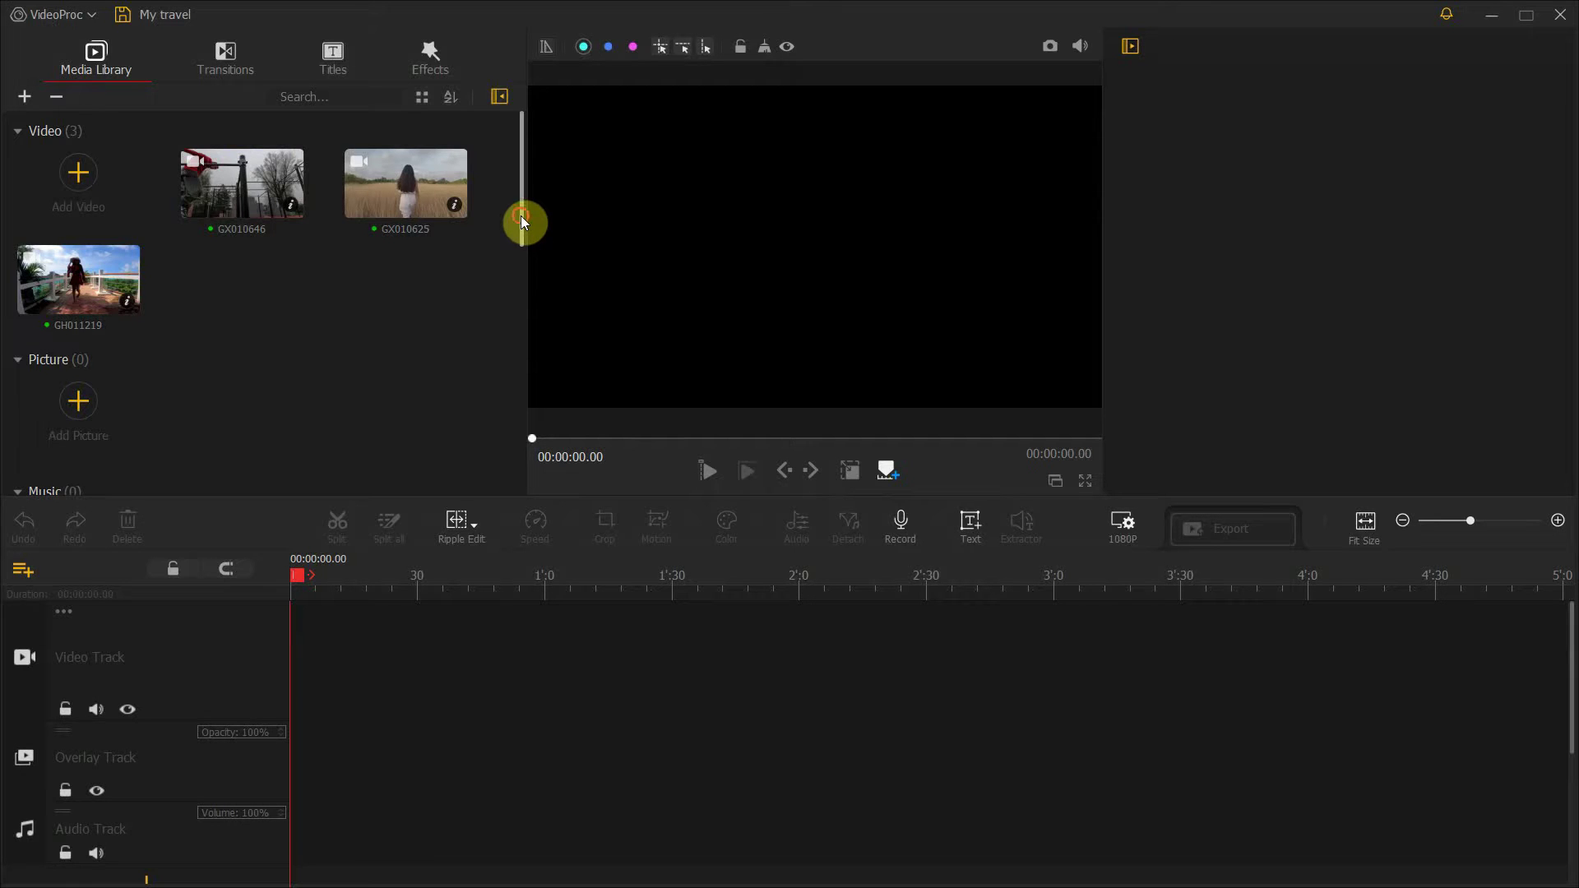
Add the Always Rising music track from D:\Youtube\Uppbeat music.
left_click_drag(521, 216, 509, 400)
left_click(77, 363)
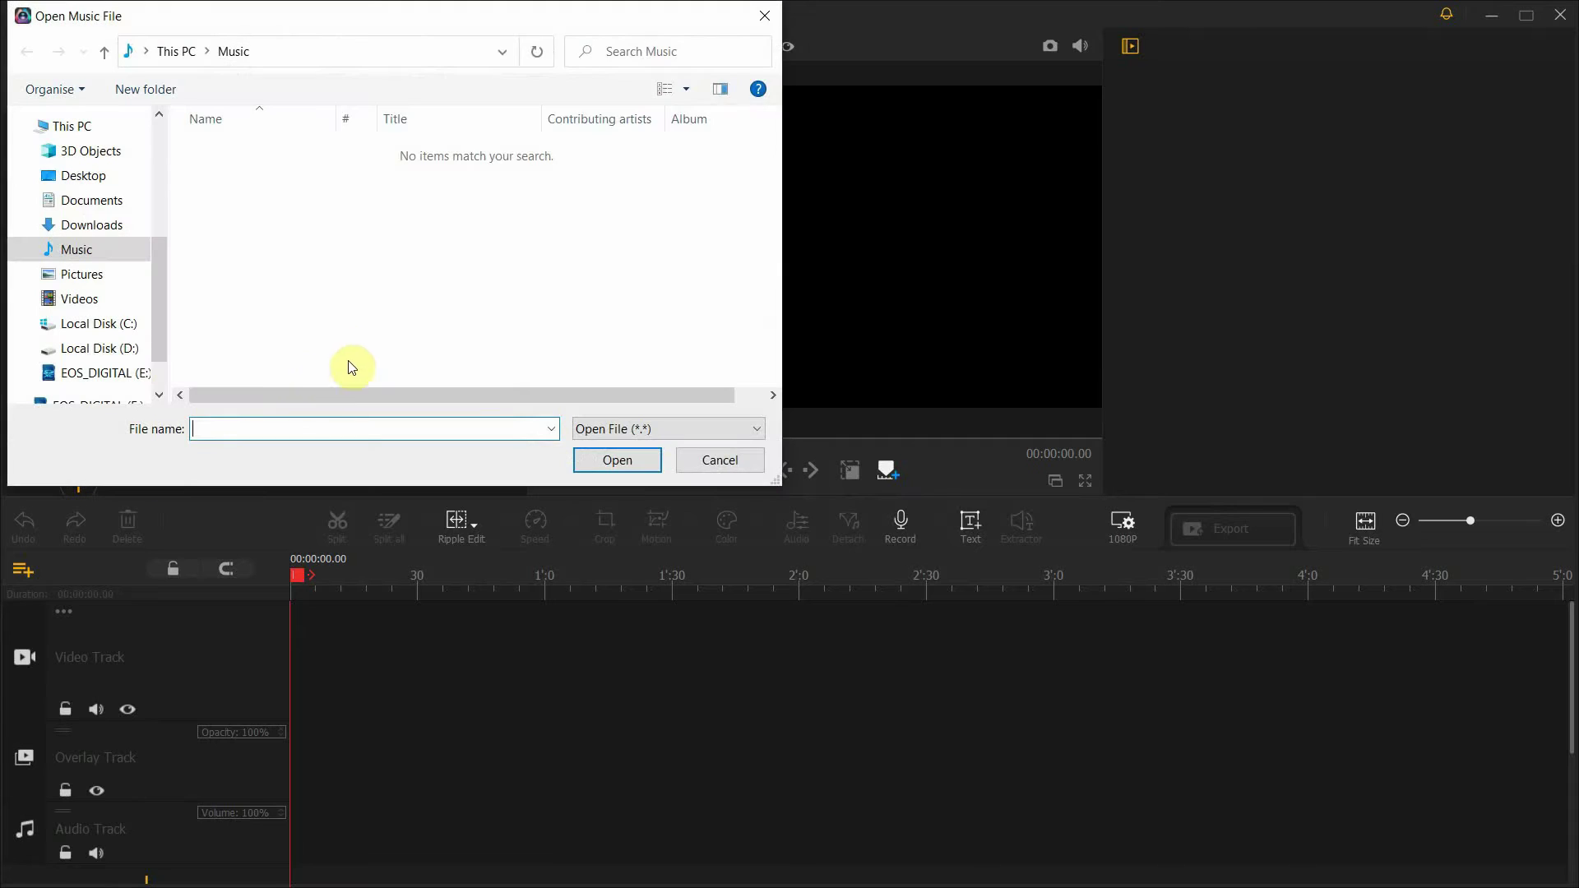
left_click(87, 348)
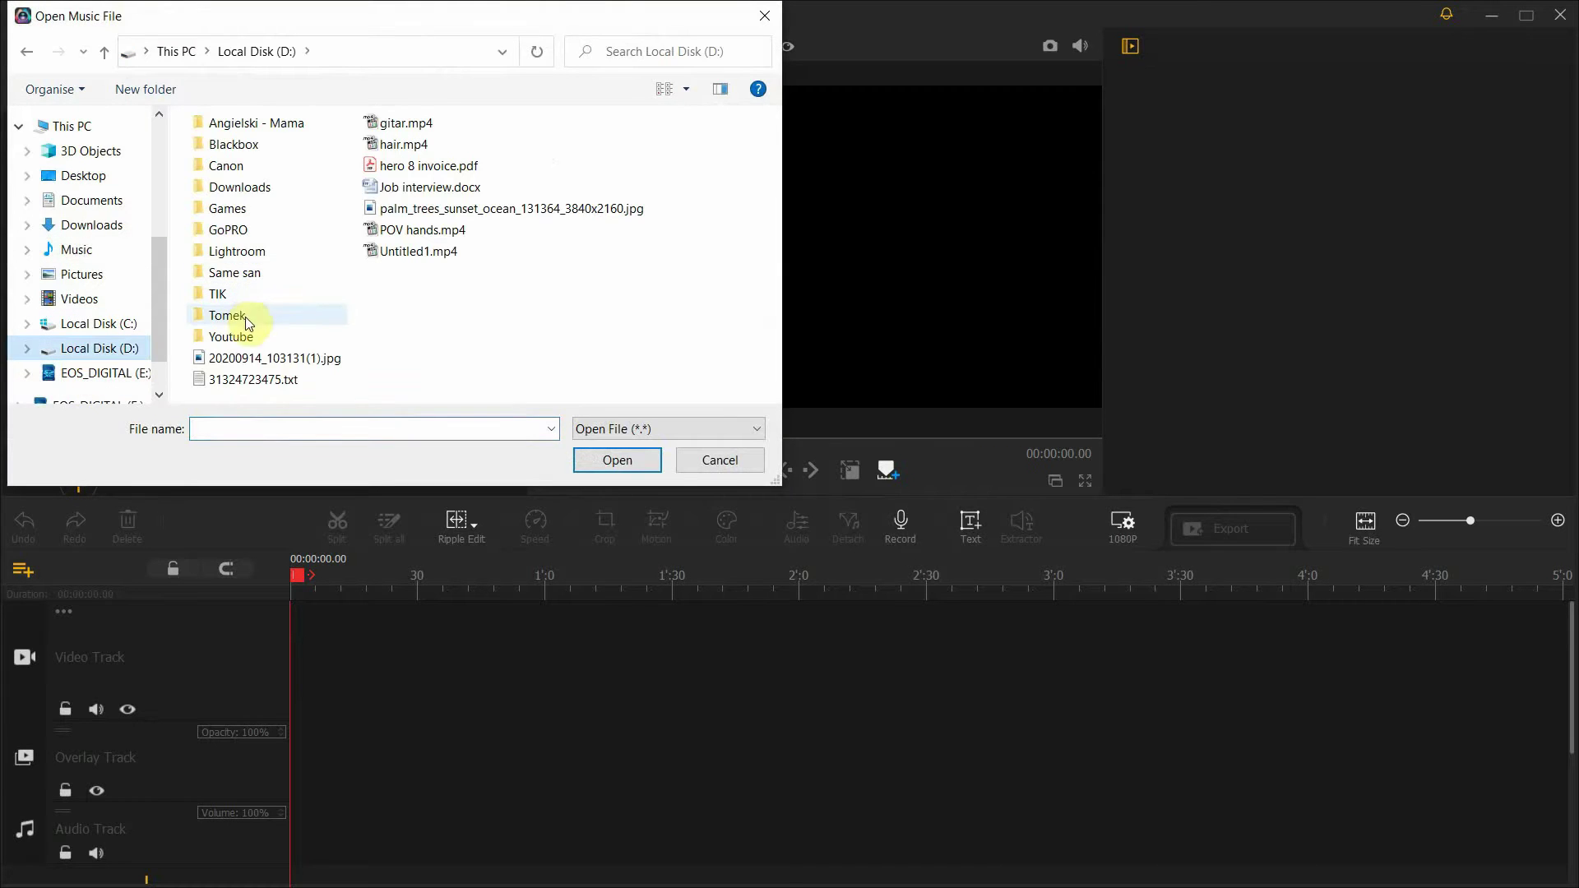
double_click(249, 333)
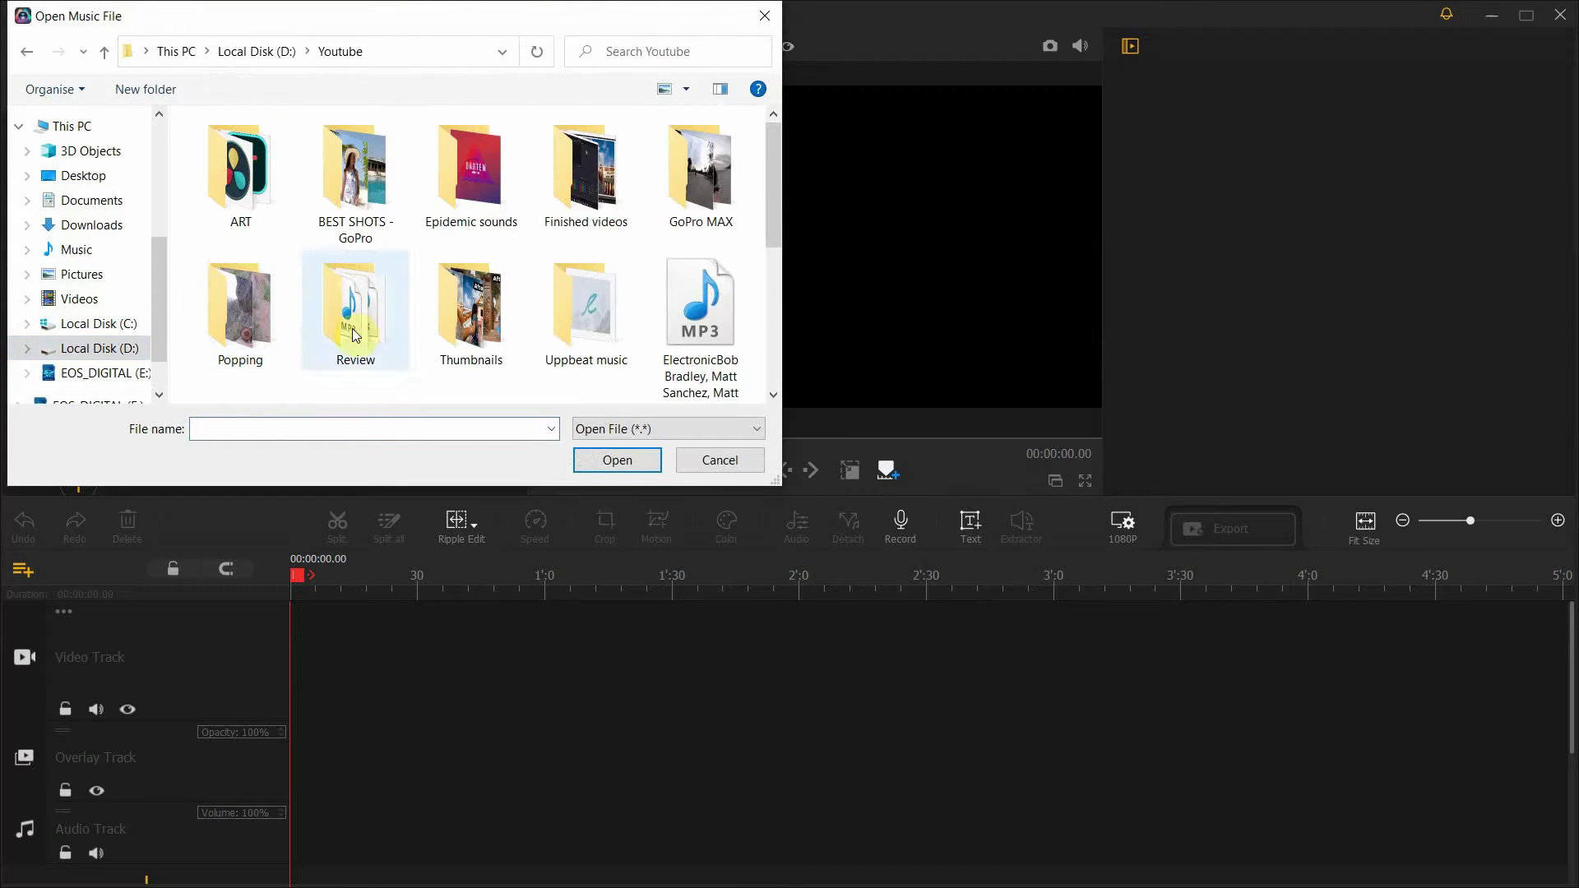
double_click(580, 337)
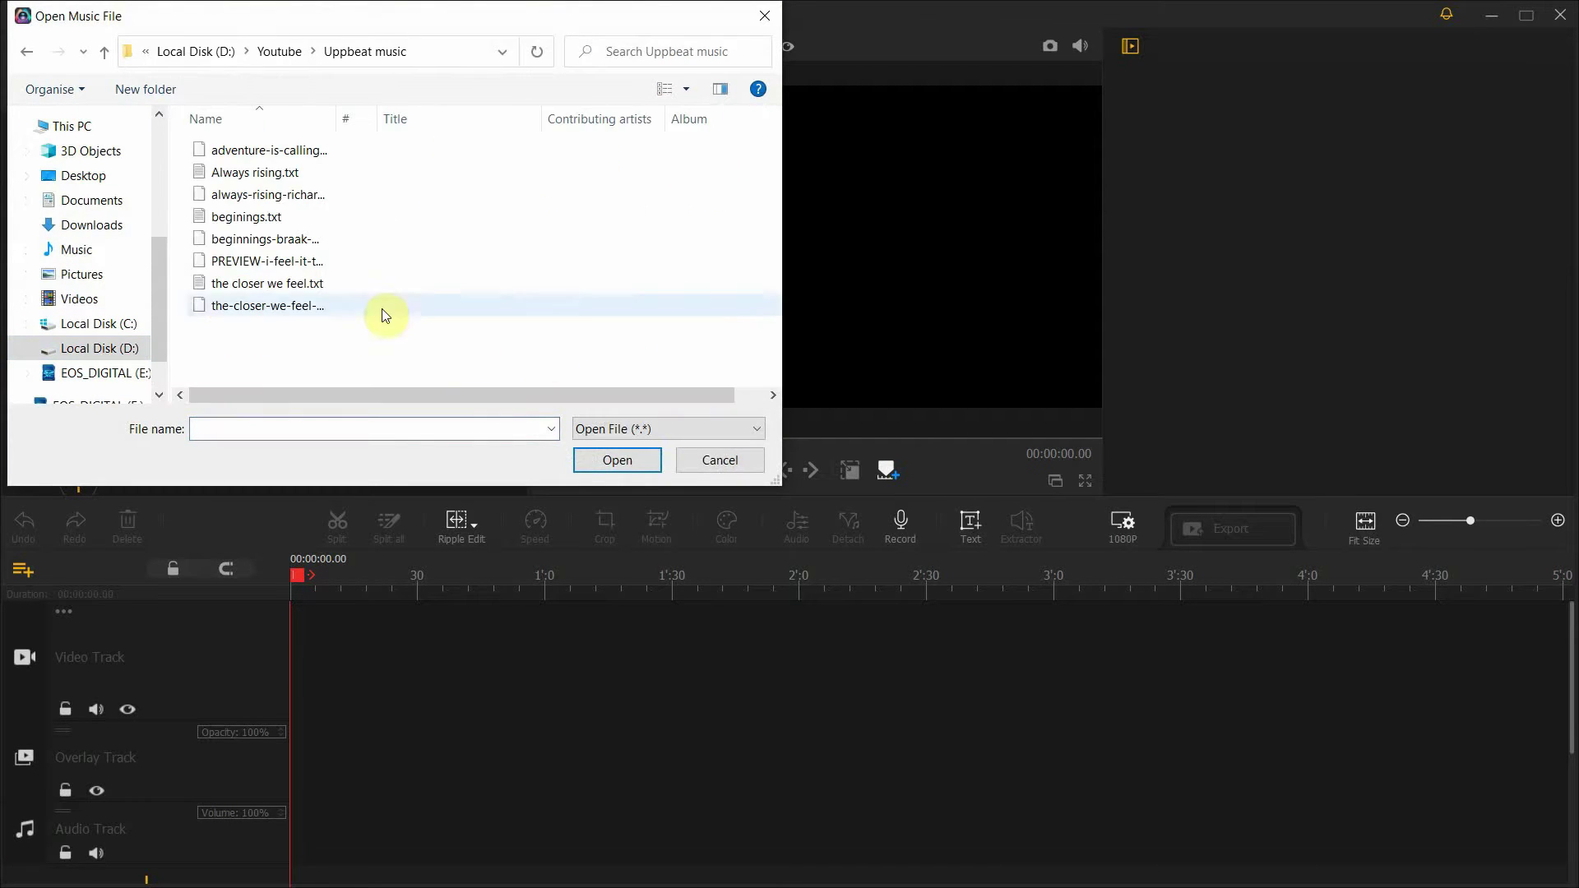
left_click(284, 199)
left_click(617, 461)
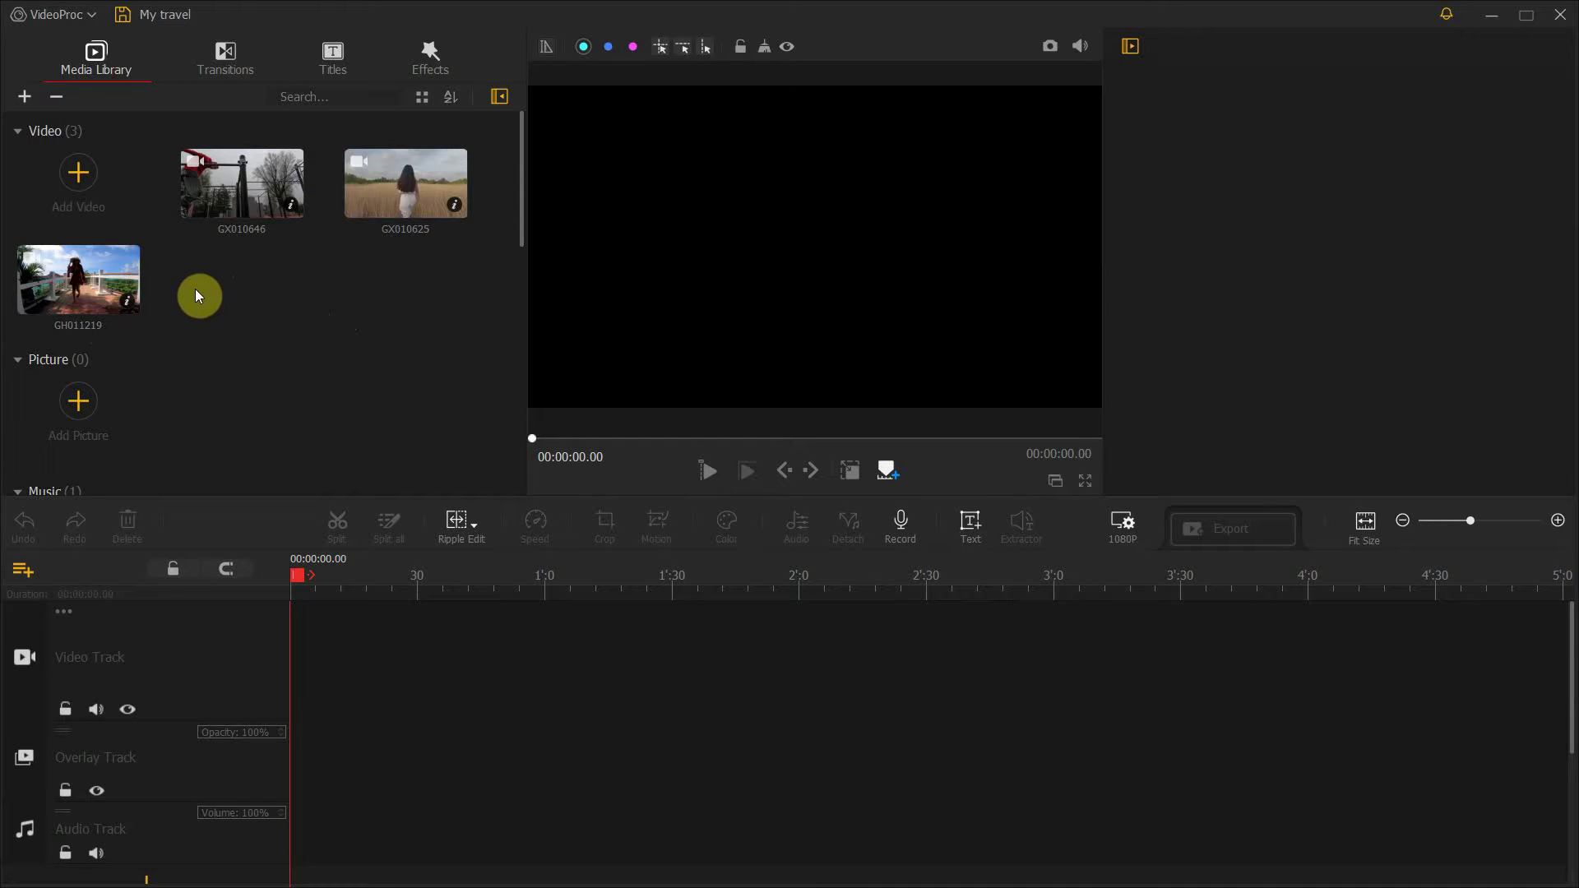
Put GH011219 at the start of the video track, fit the timeline, preview, and mute its audio.
left_click(88, 285)
left_click_drag(87, 280, 347, 662)
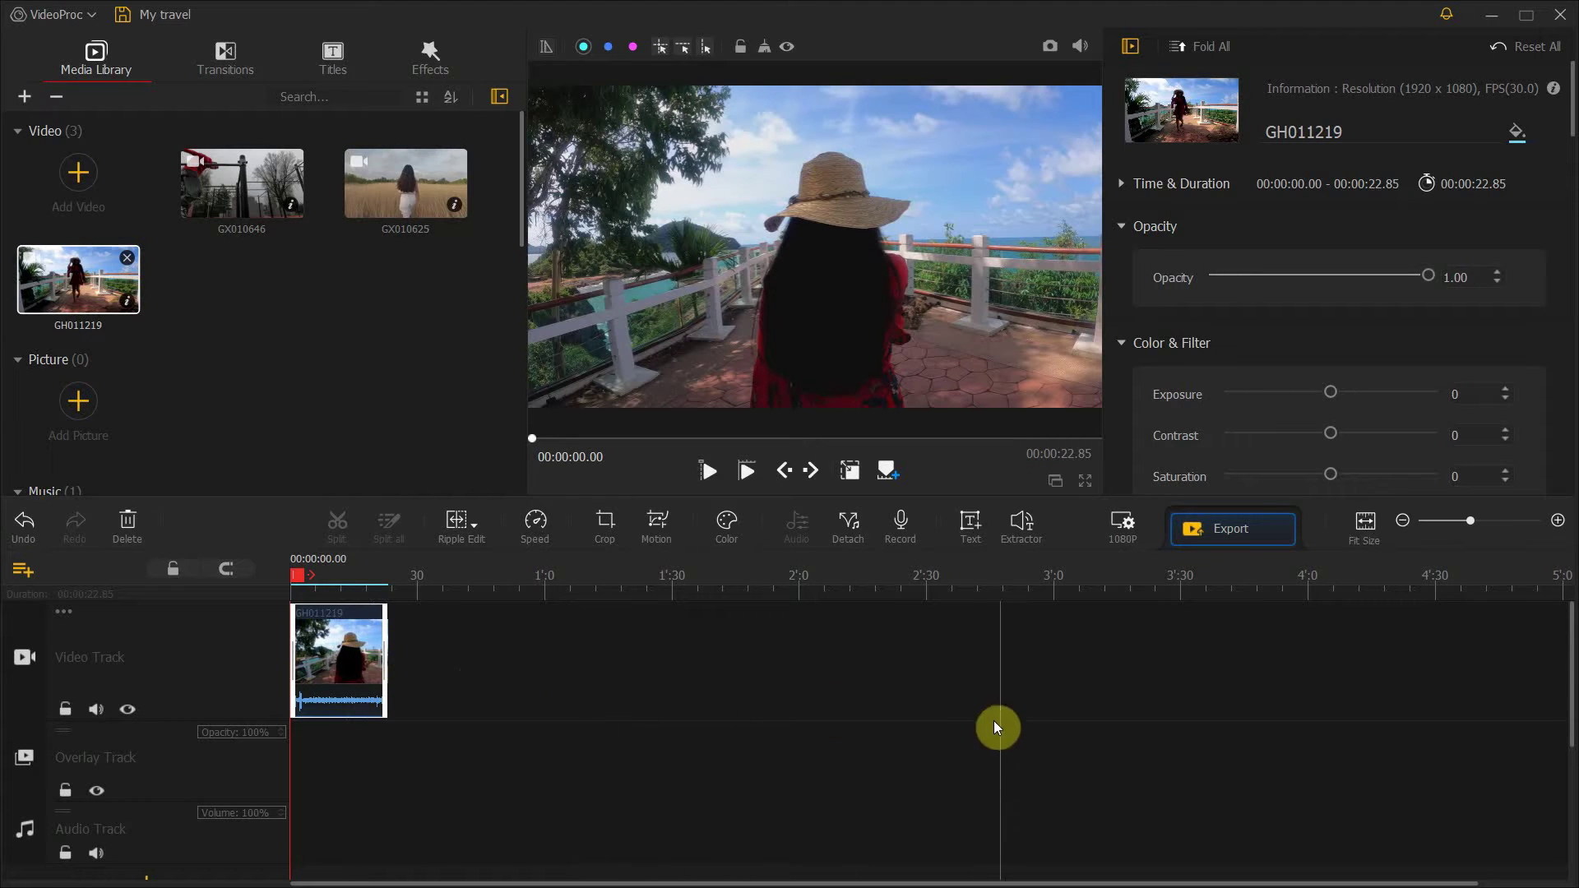
left_click(1367, 530)
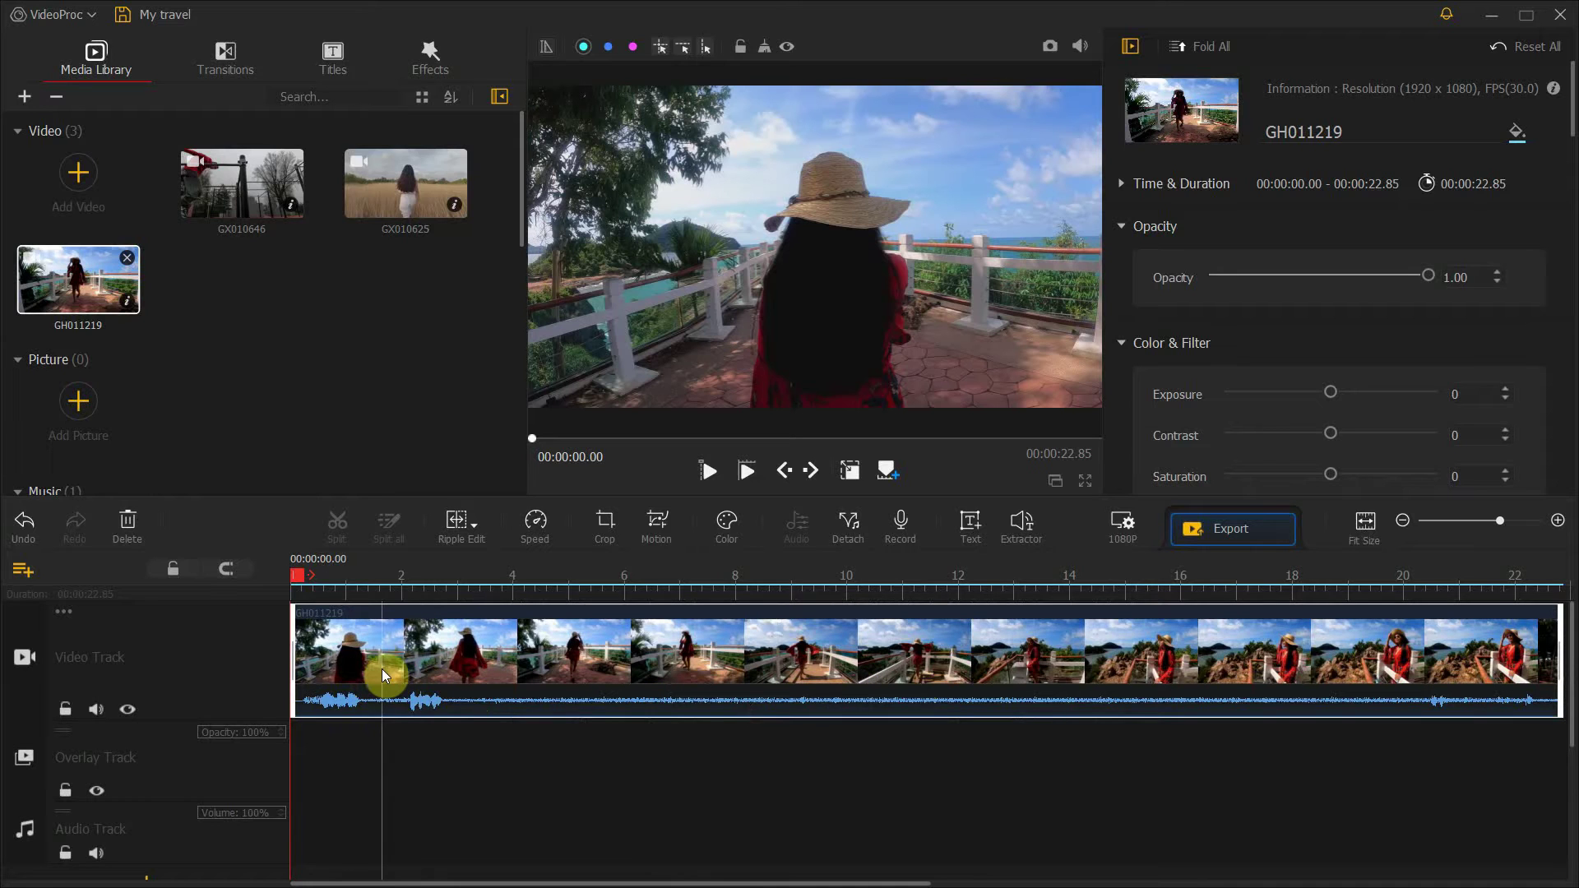
key("space")
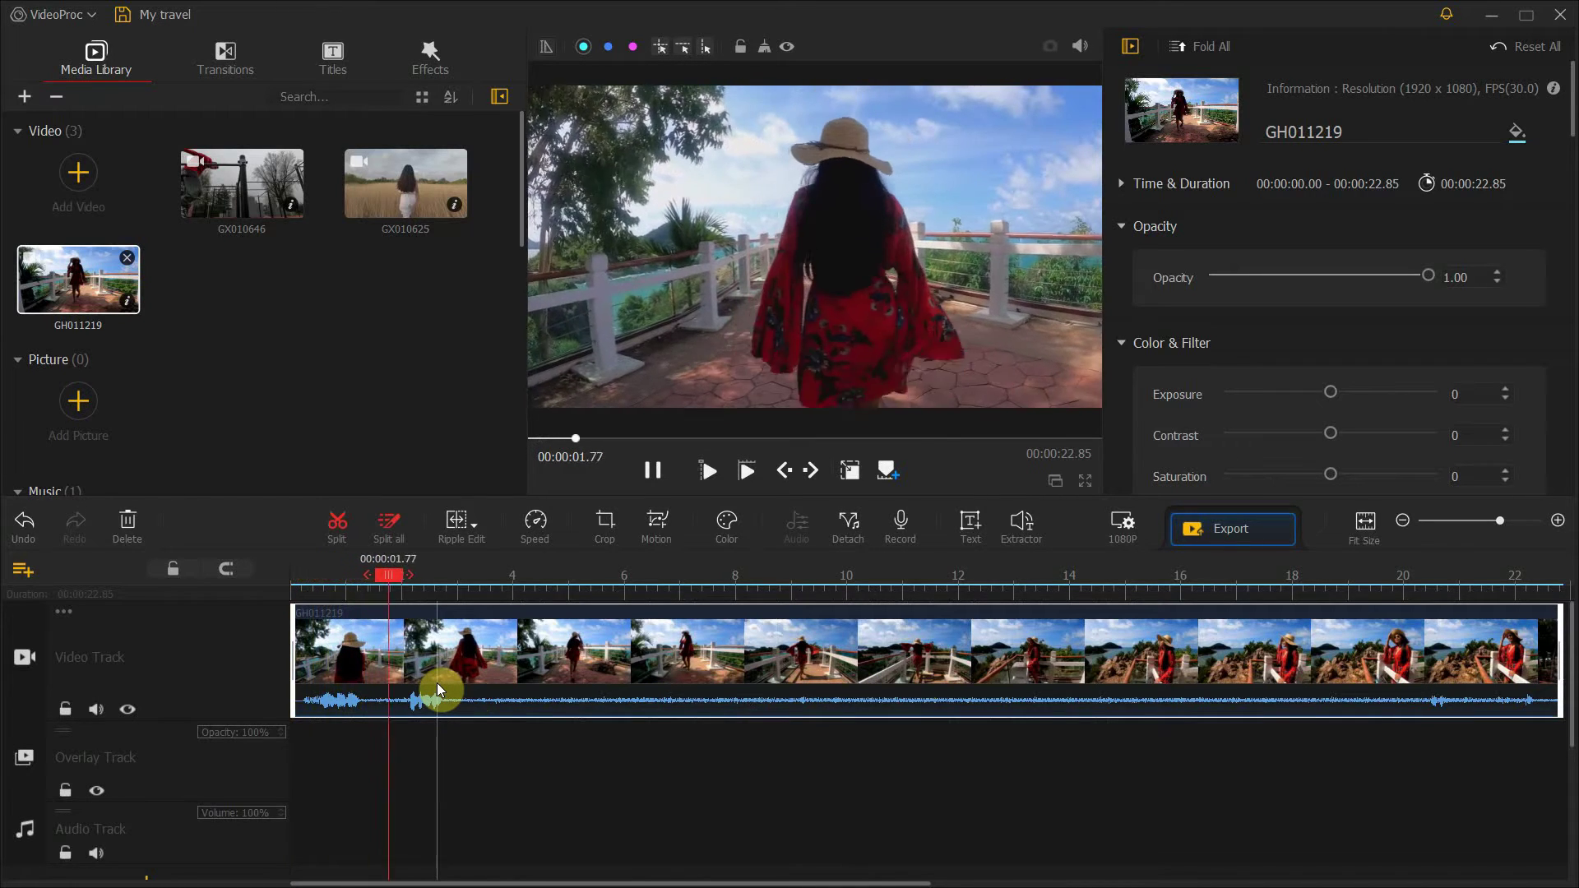
key("space")
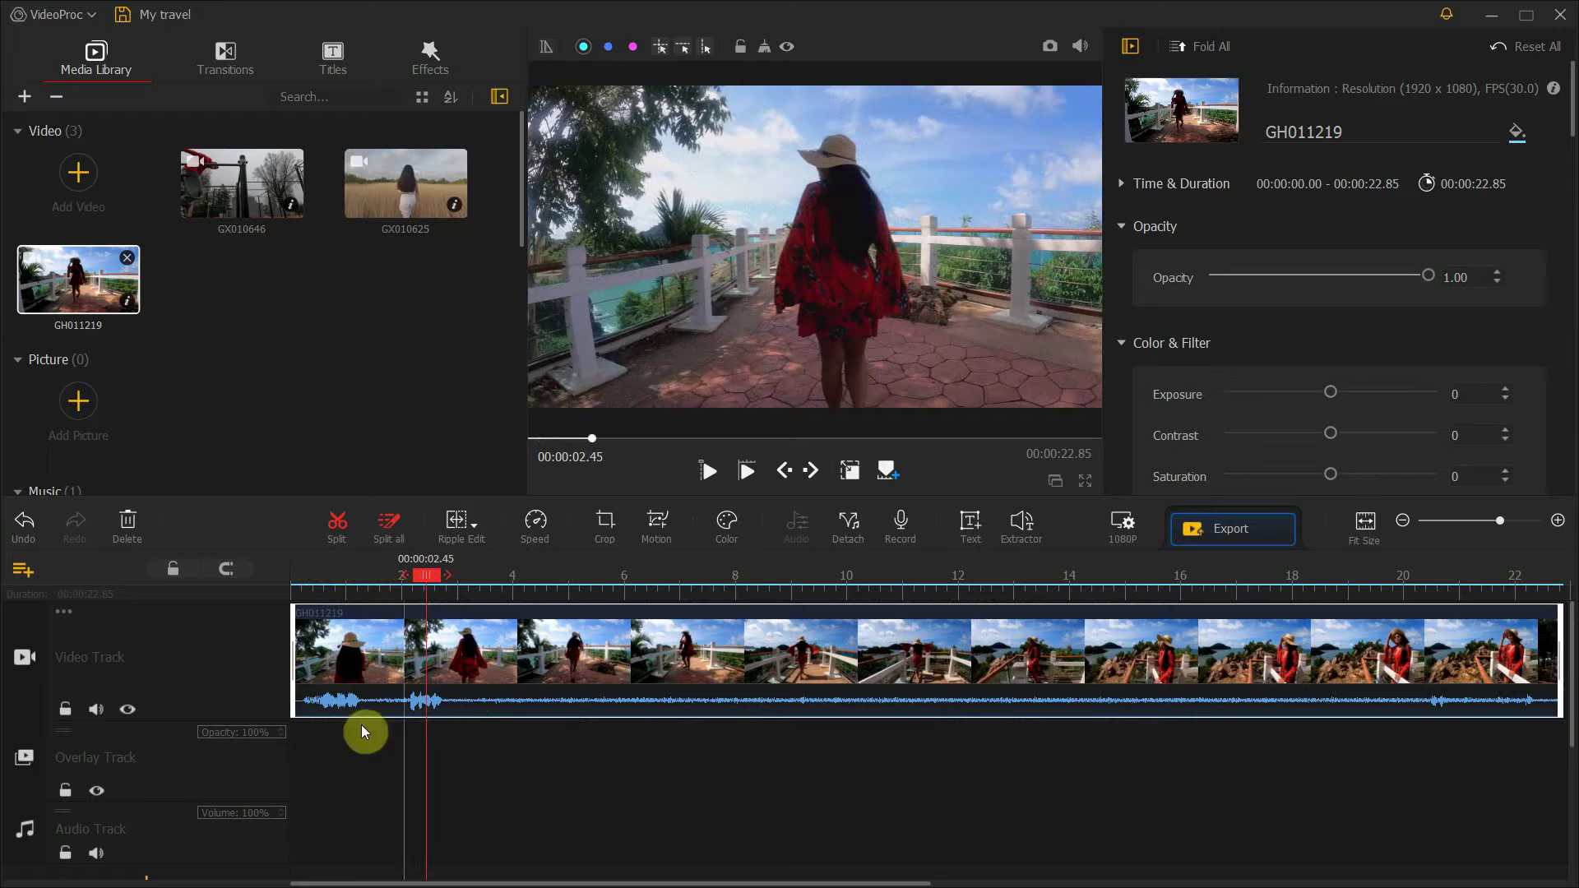
left_click(95, 709)
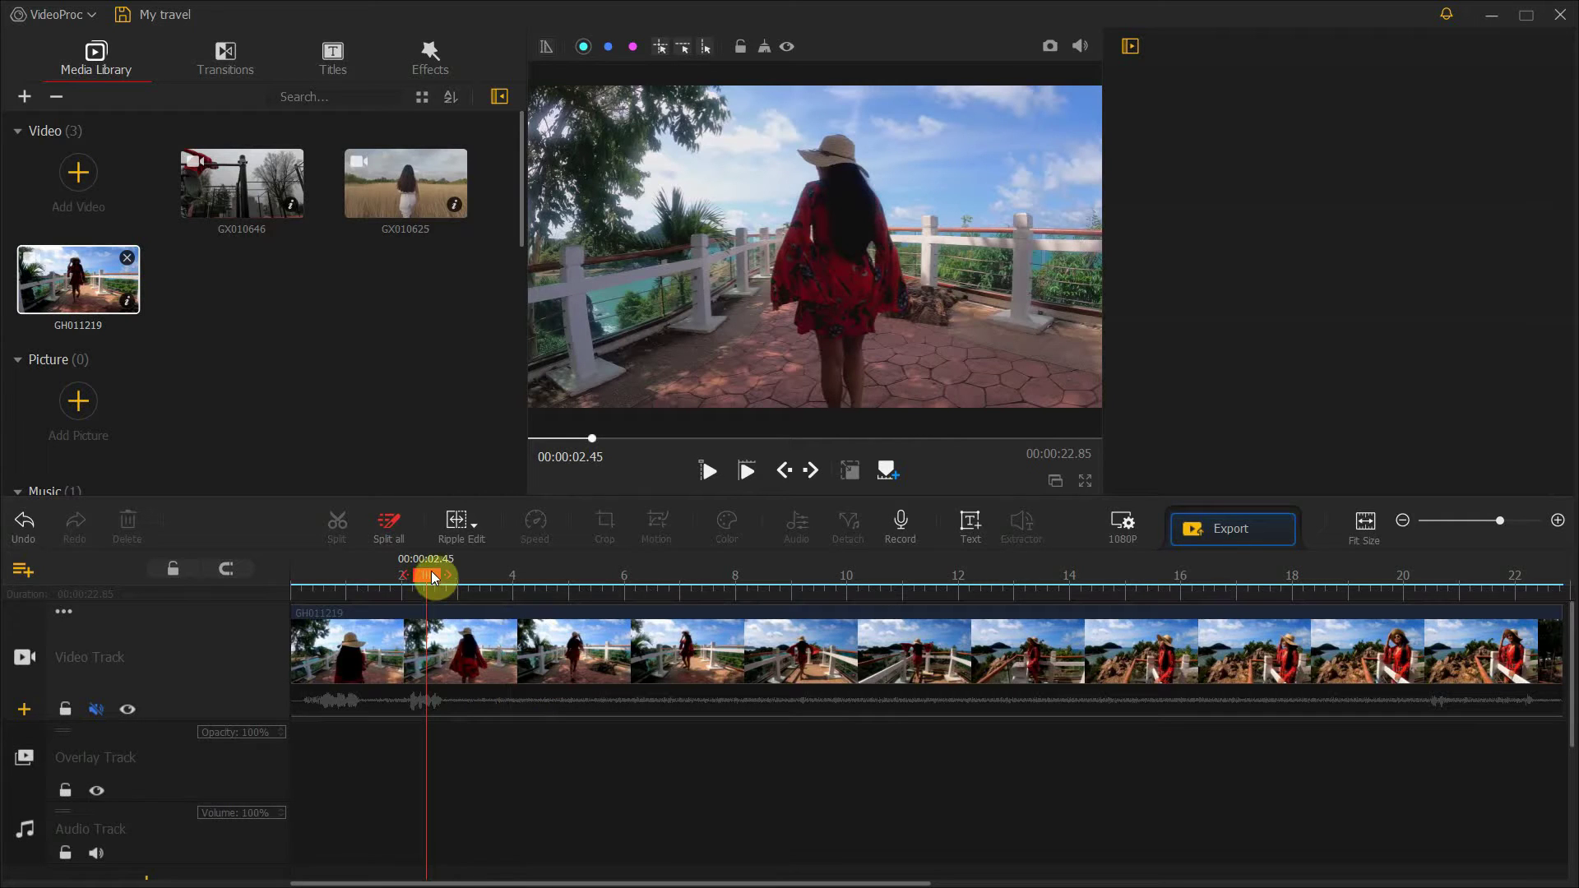
Split GH011219 at about 2 seconds and delete the opening piece.
left_click_drag(426, 579, 395, 590)
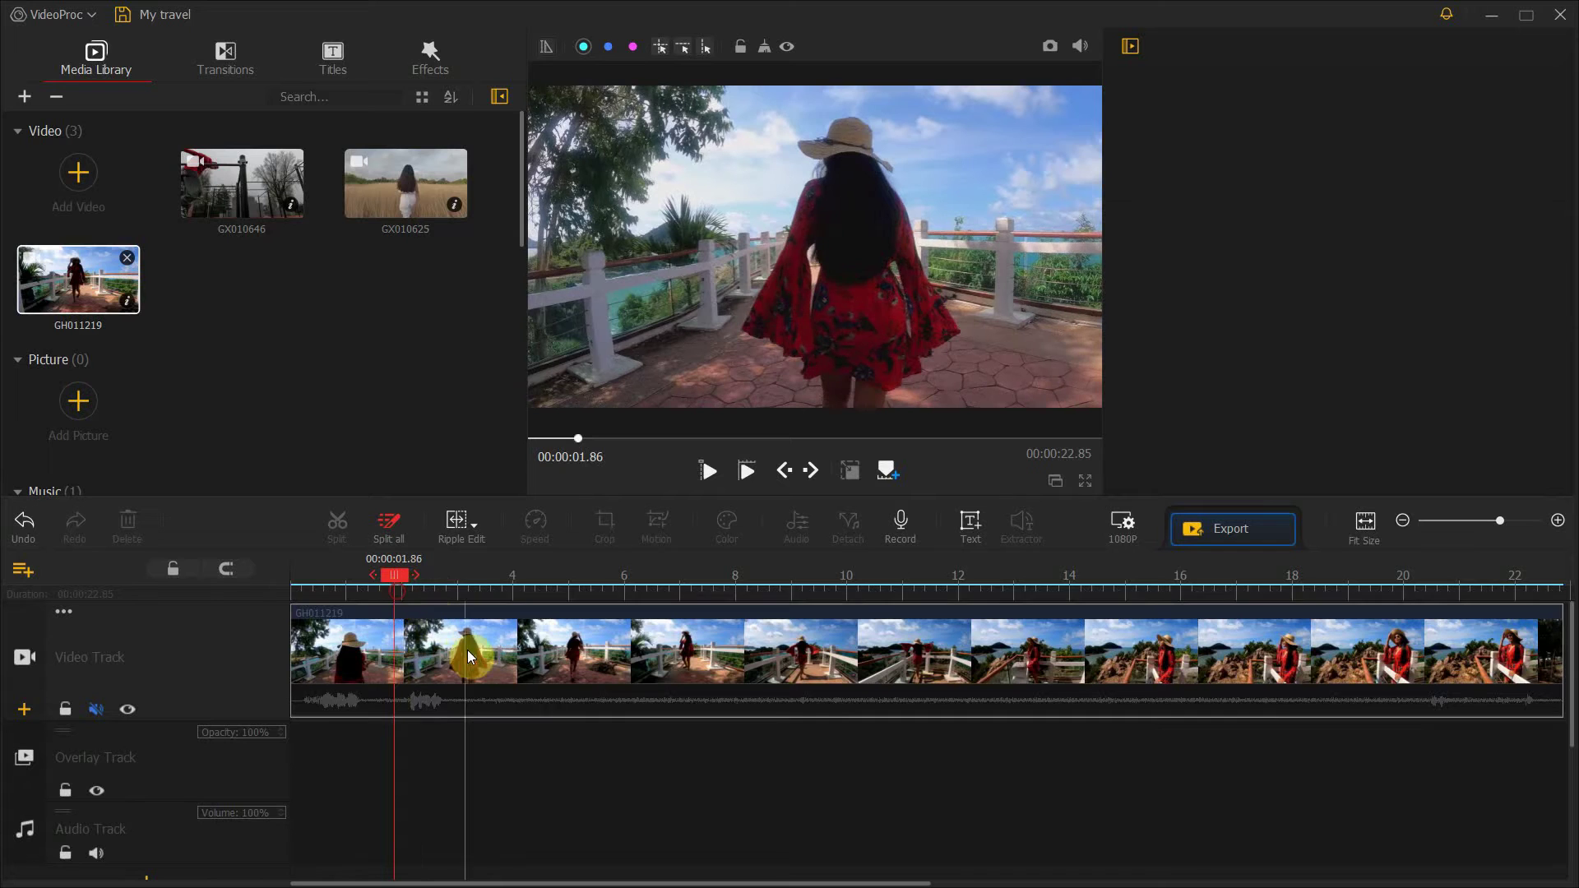
left_click(395, 654)
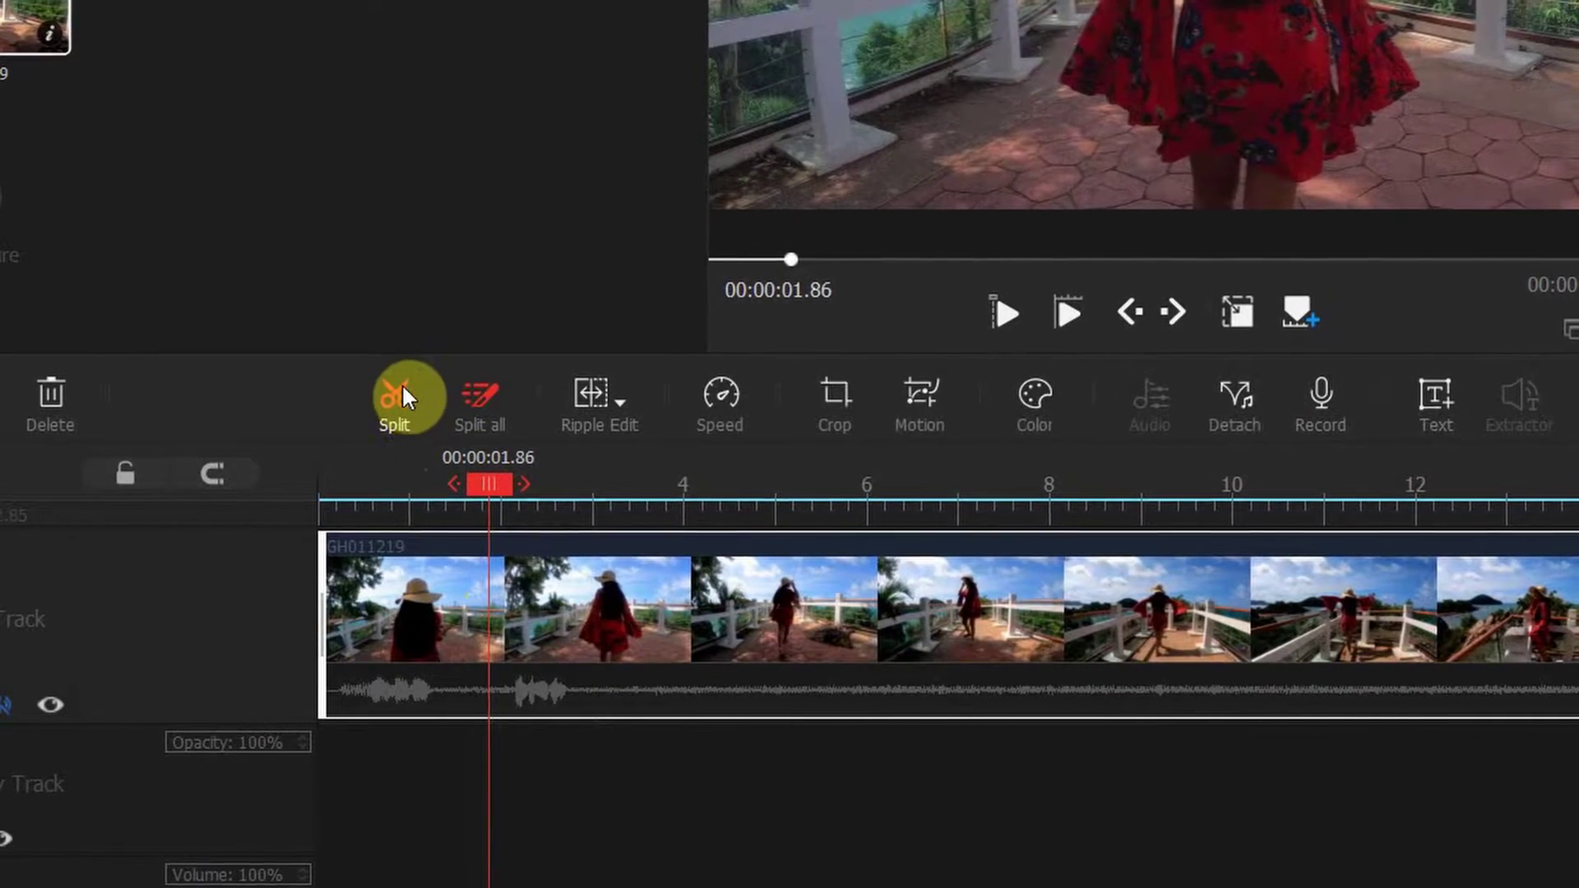
left_click(405, 402)
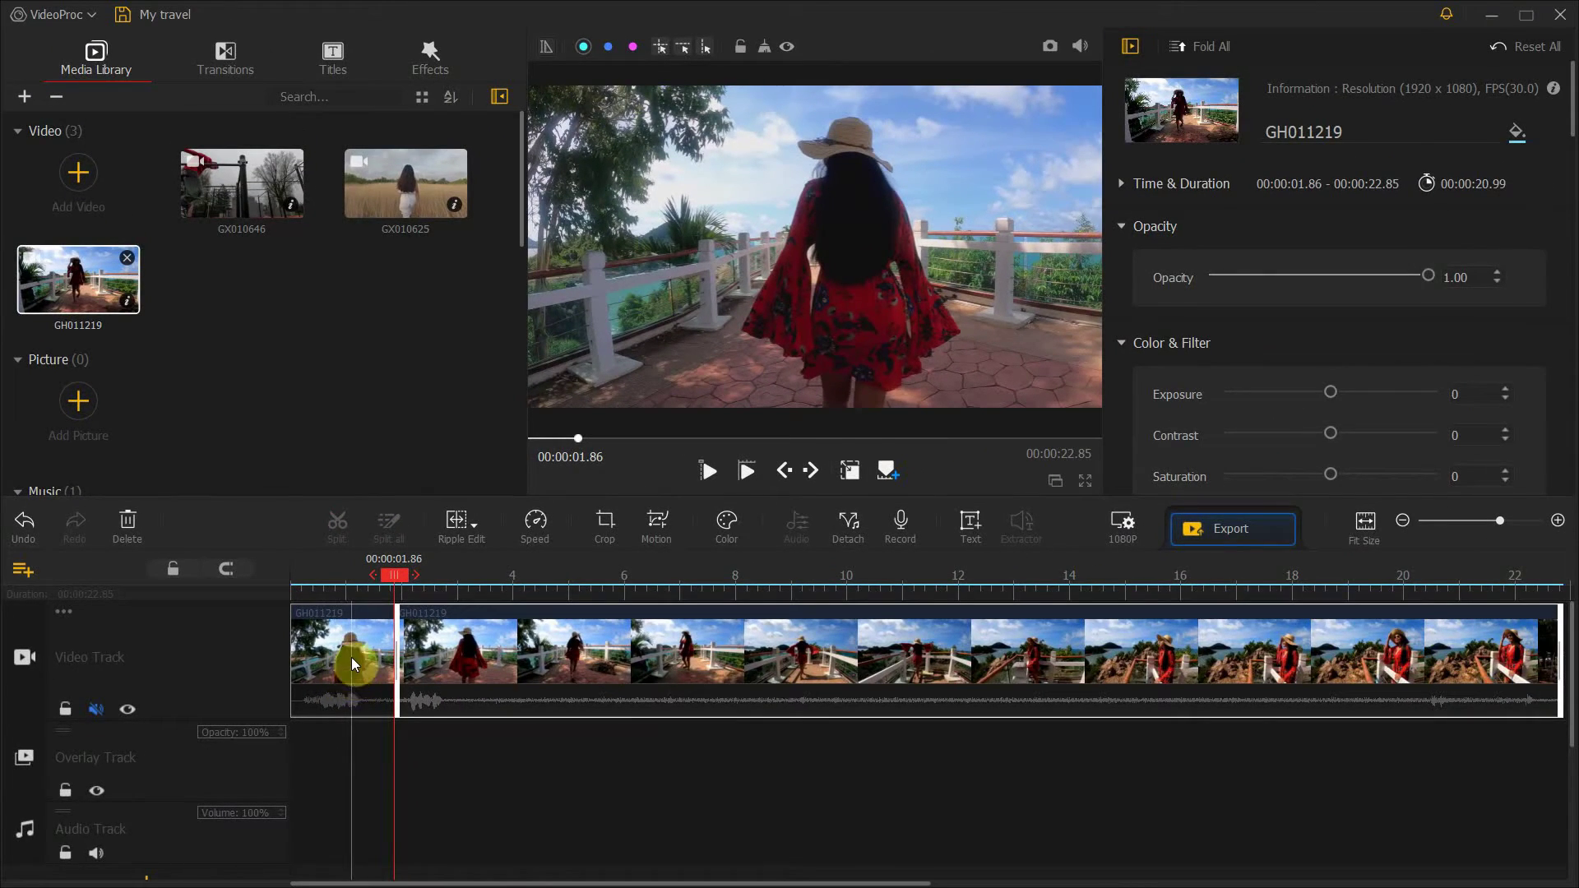
left_click(352, 658)
key("Delete")
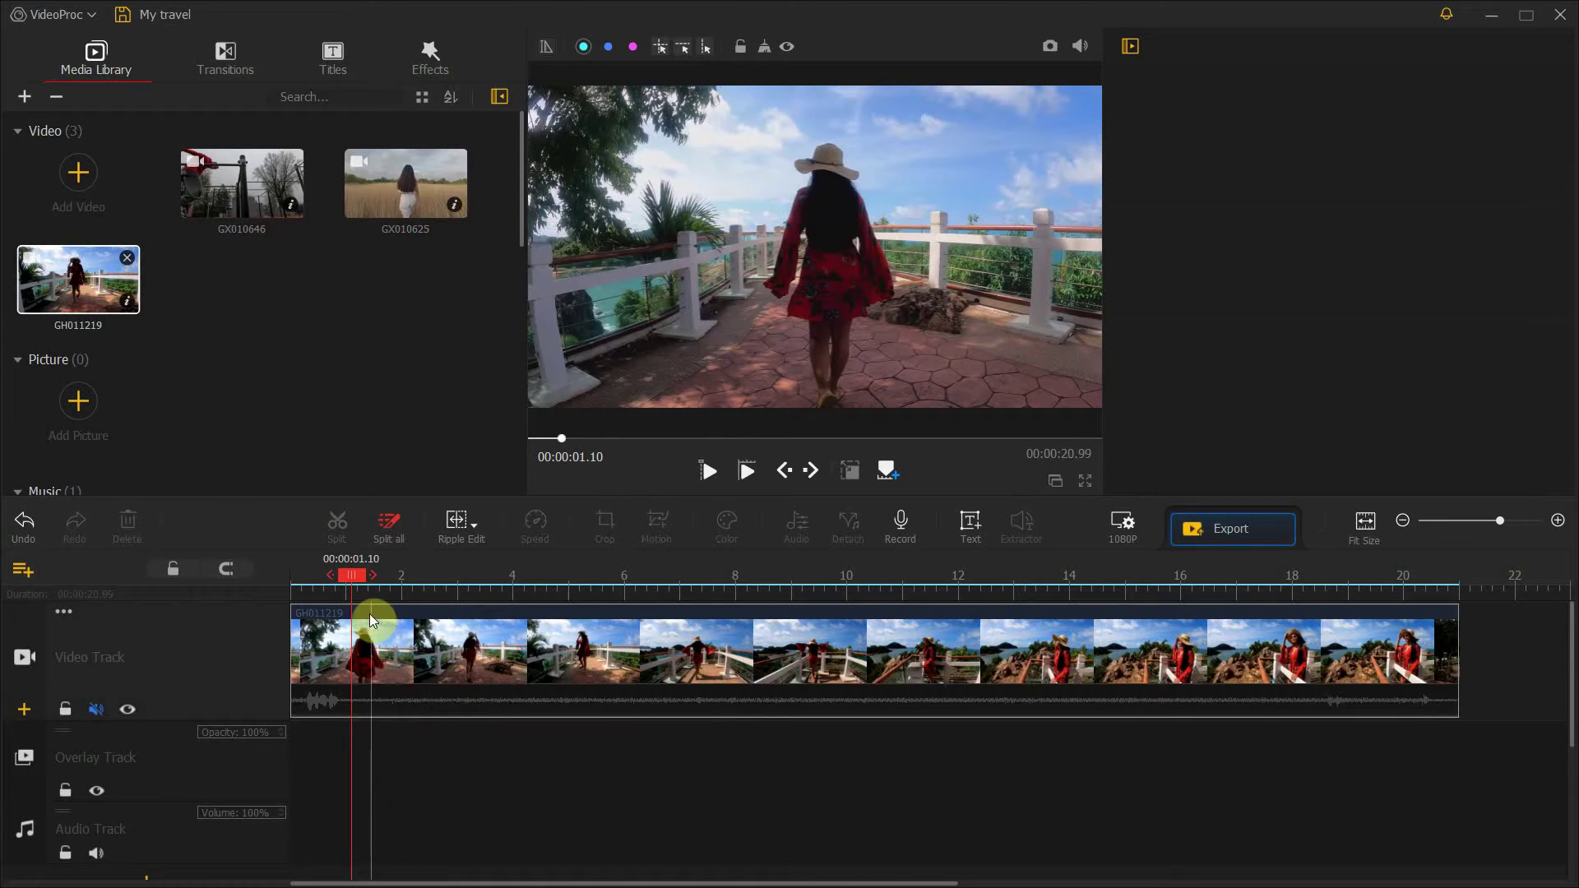
Split the clip at 00:00:12.13 and delete everything after that point.
left_click_drag(359, 579, 498, 599)
key("space")
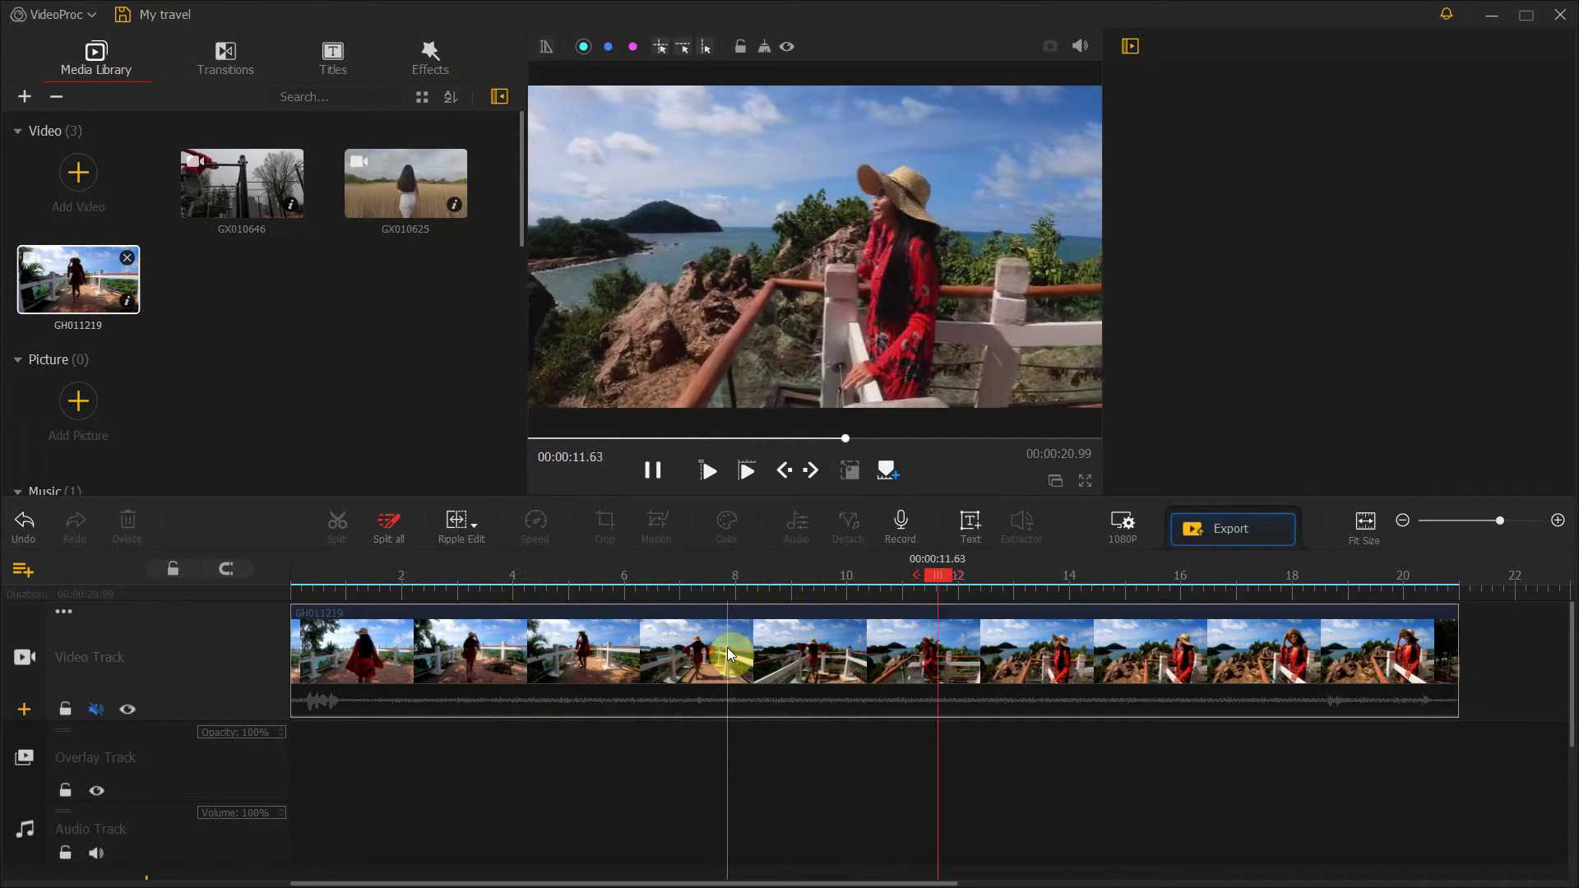
key("space")
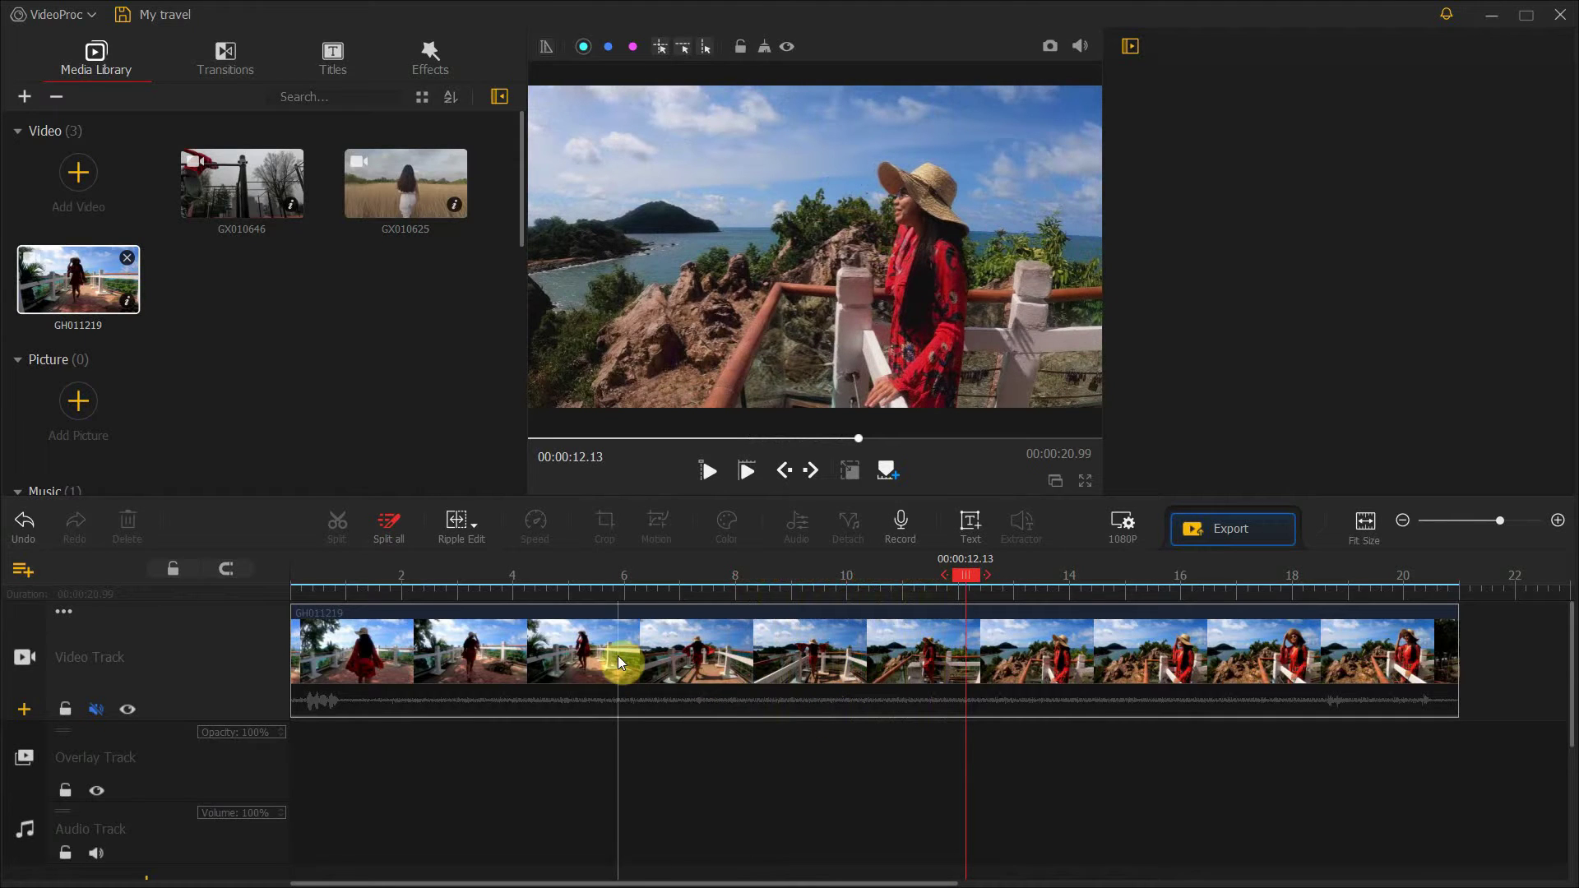
left_click(967, 669)
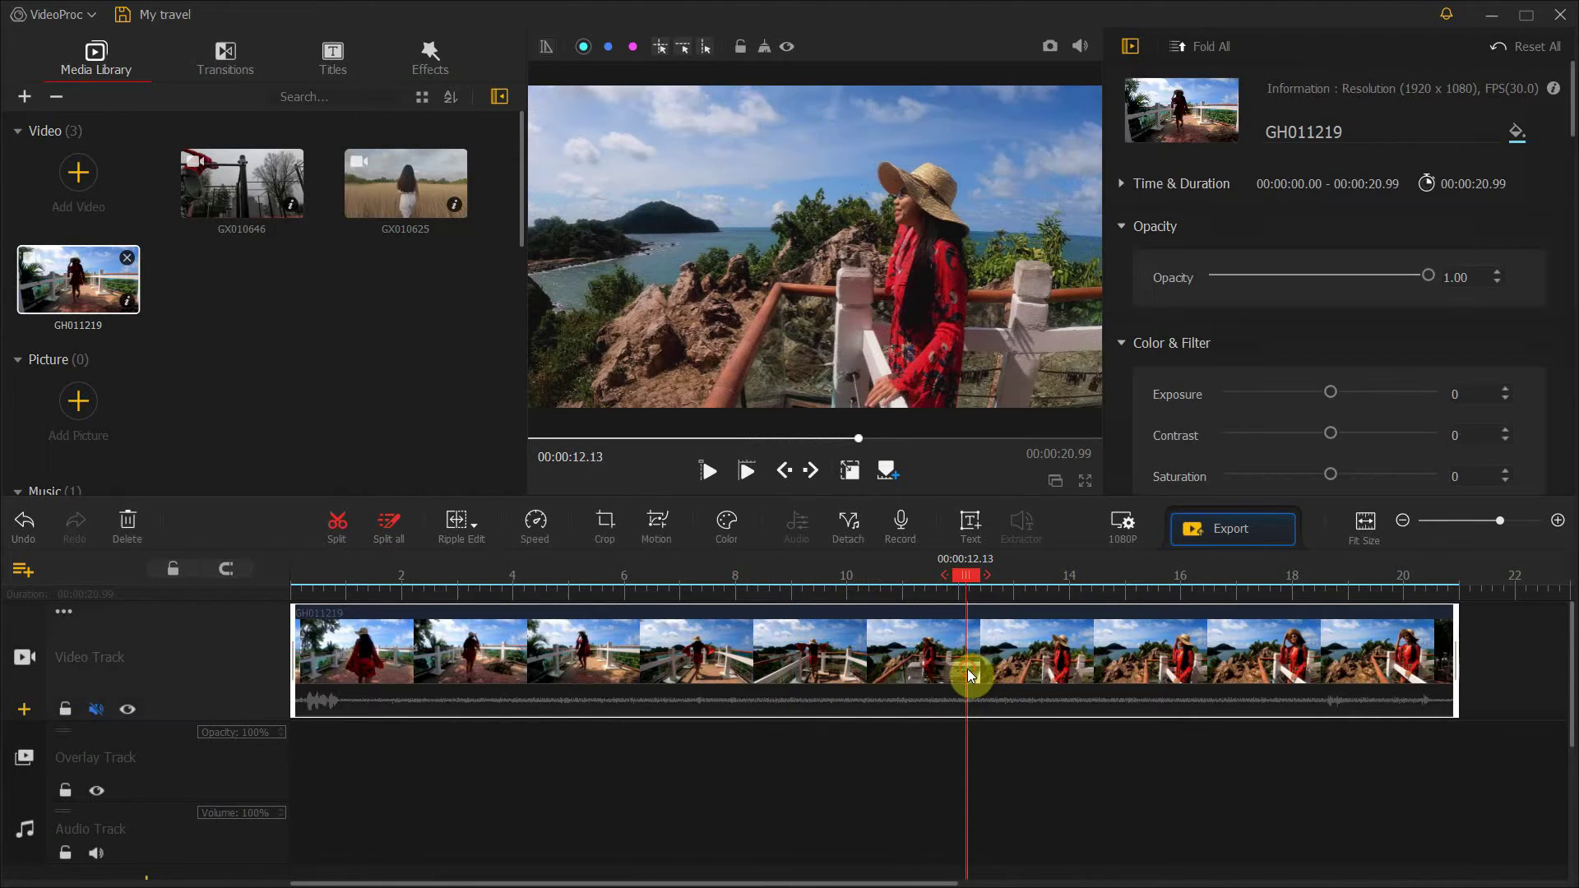
left_click(342, 528)
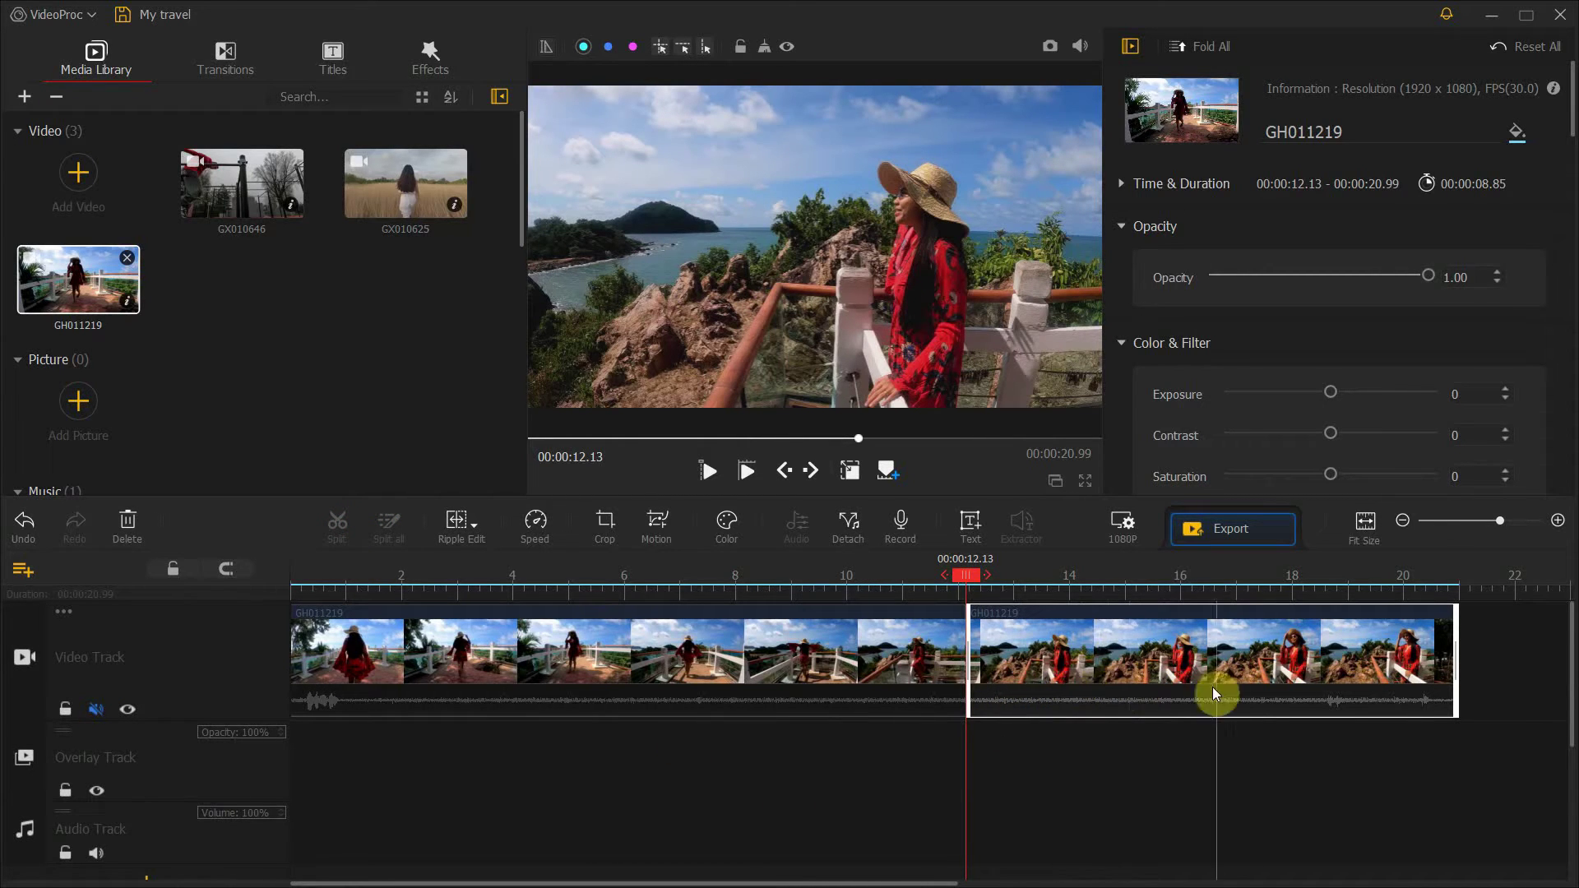
key("Delete")
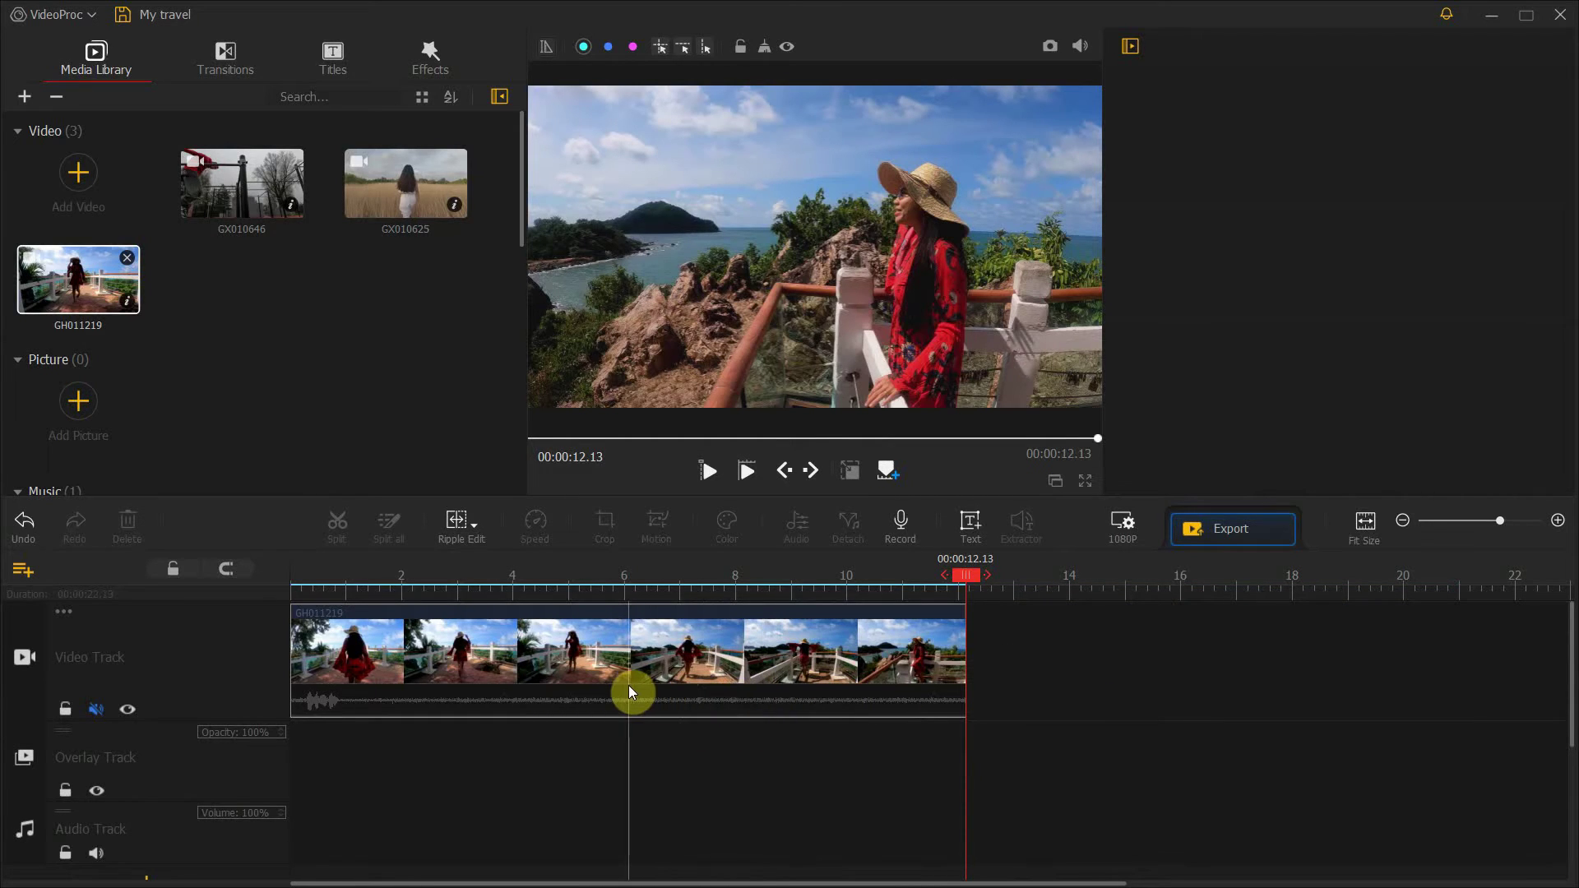
left_click(592, 650)
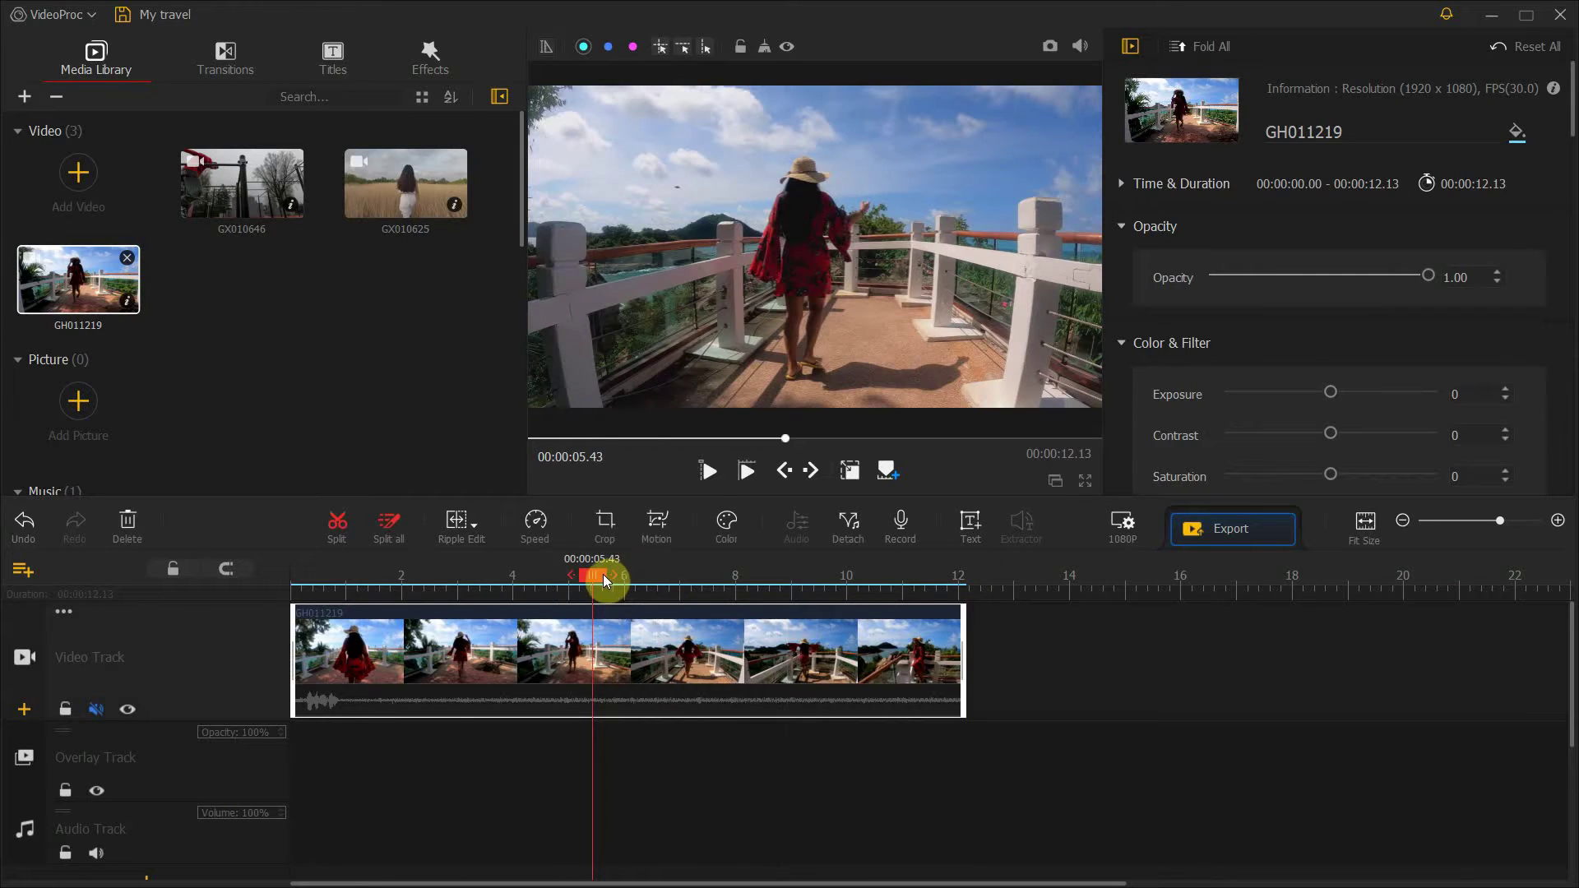
left_click_drag(605, 581, 277, 597)
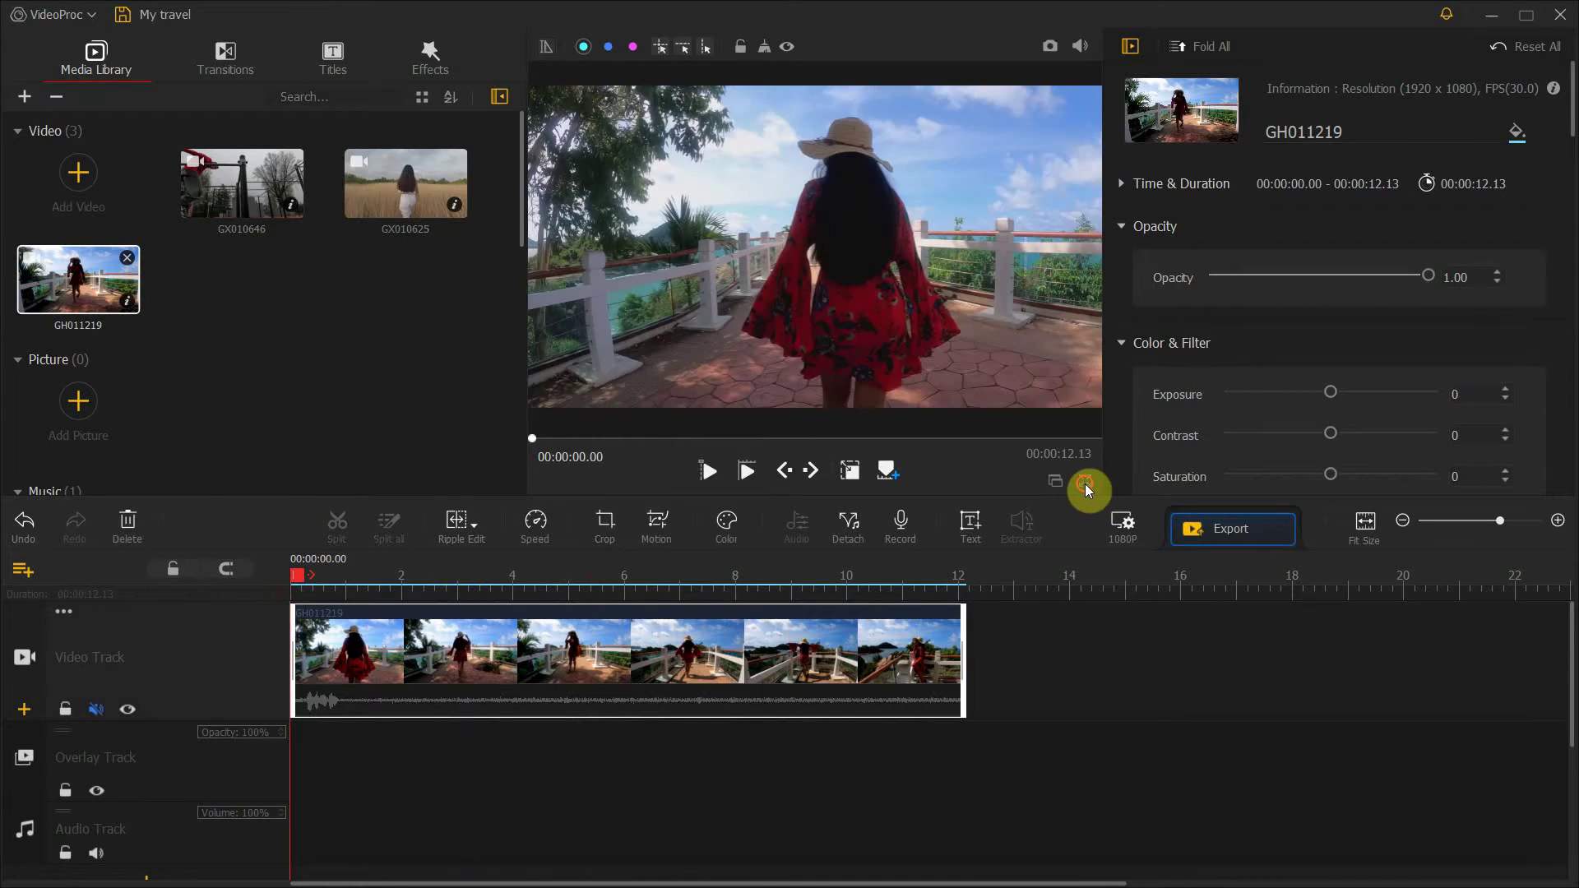
left_click(1084, 484)
key("space")
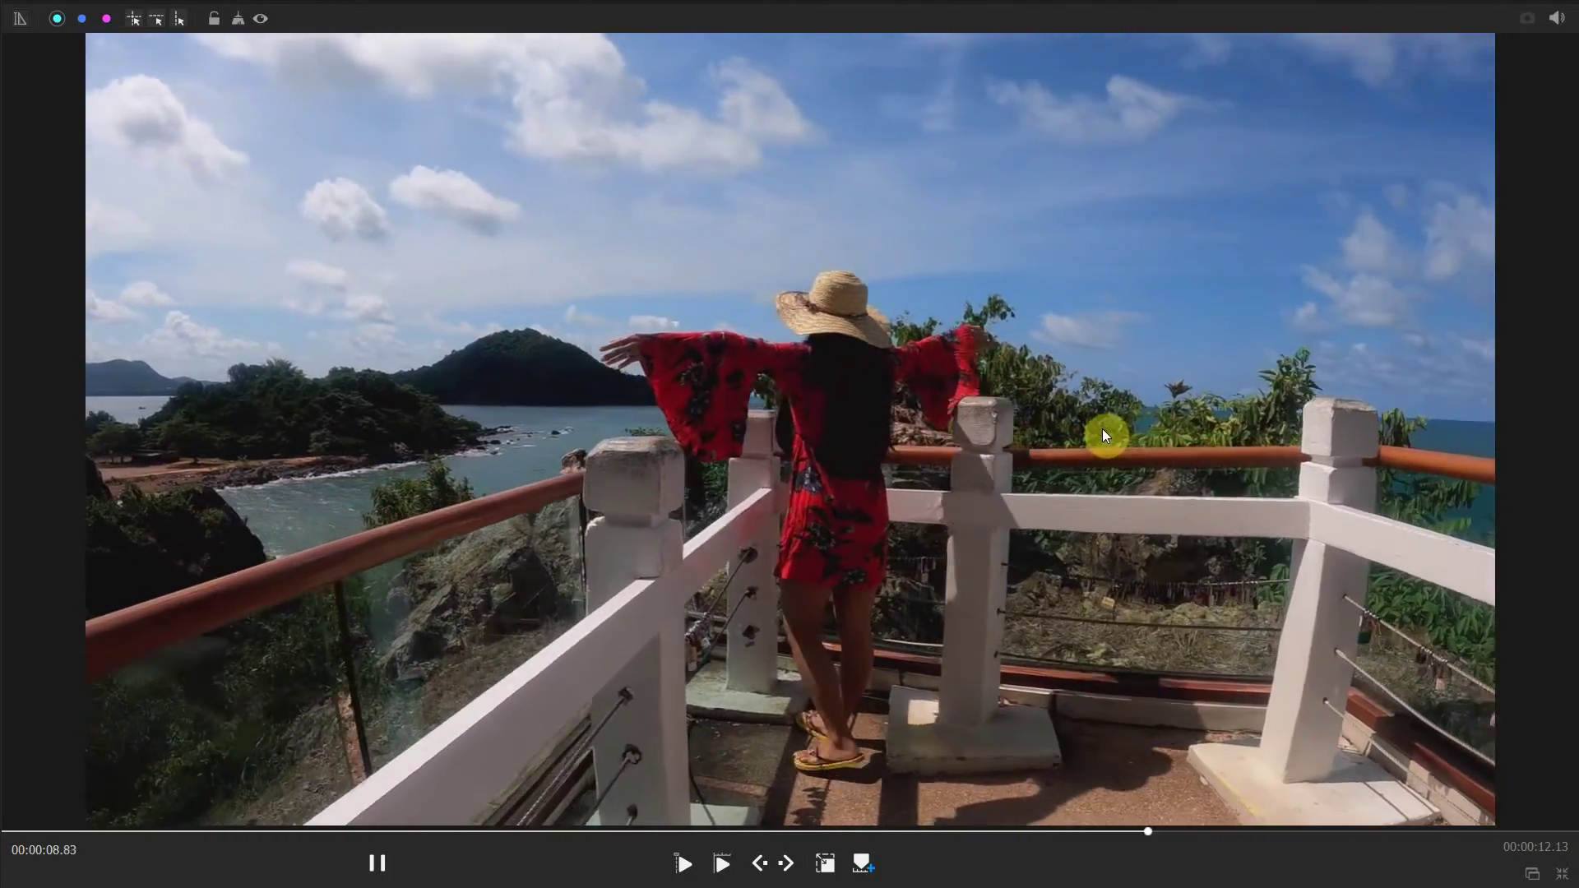
key("Escape")
key("space")
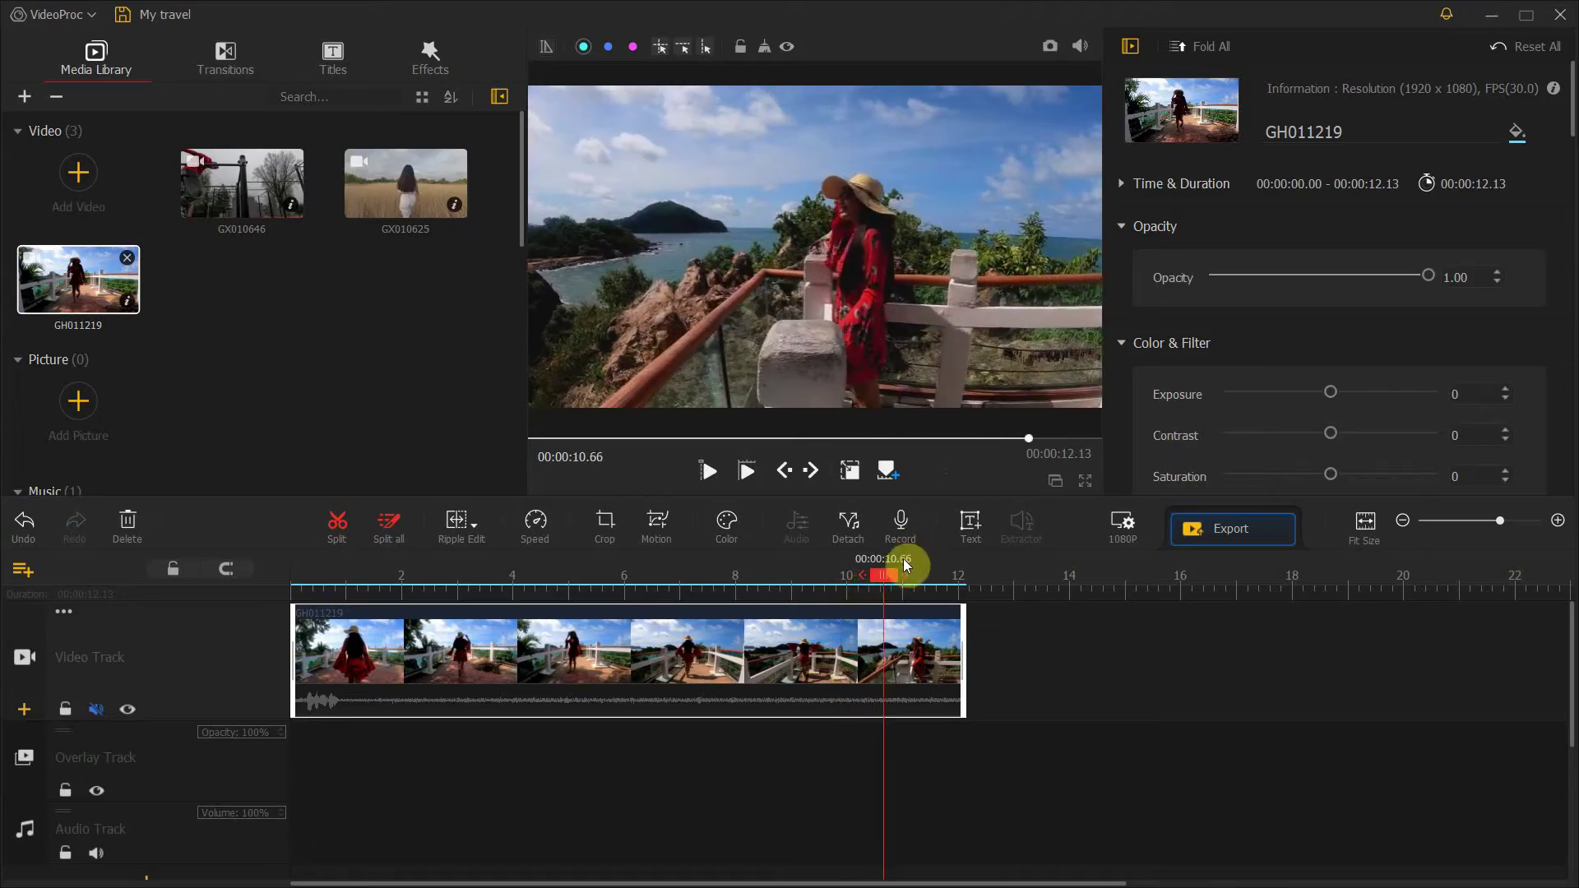
left_click_drag(893, 581, 558, 567)
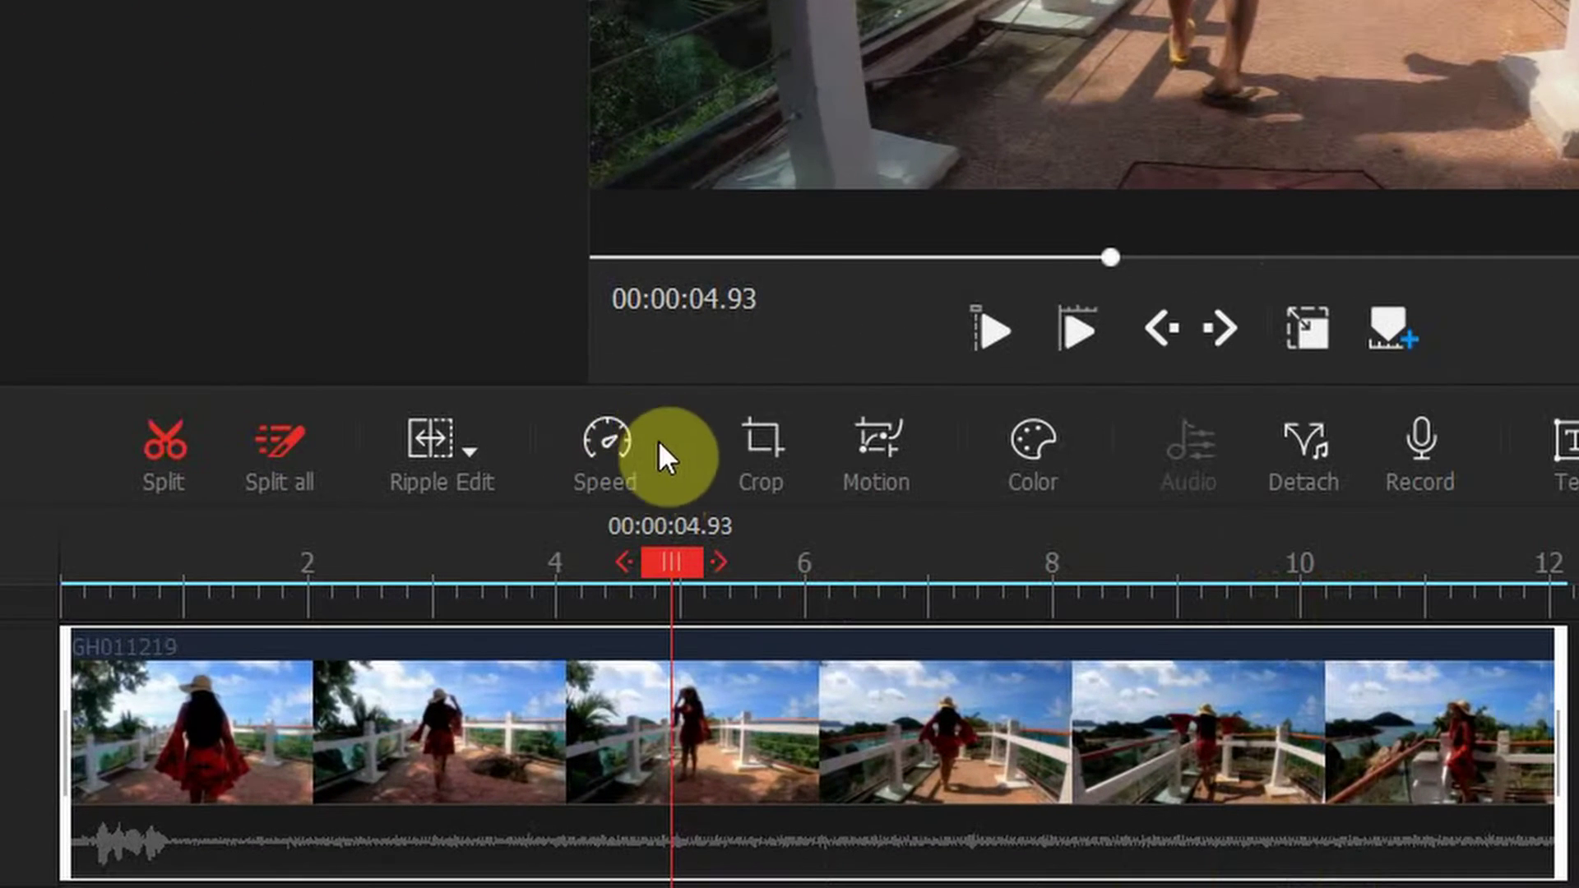
Set GH011219 to constant 1/2 speed, preview it, and apply the change.
left_click(606, 448)
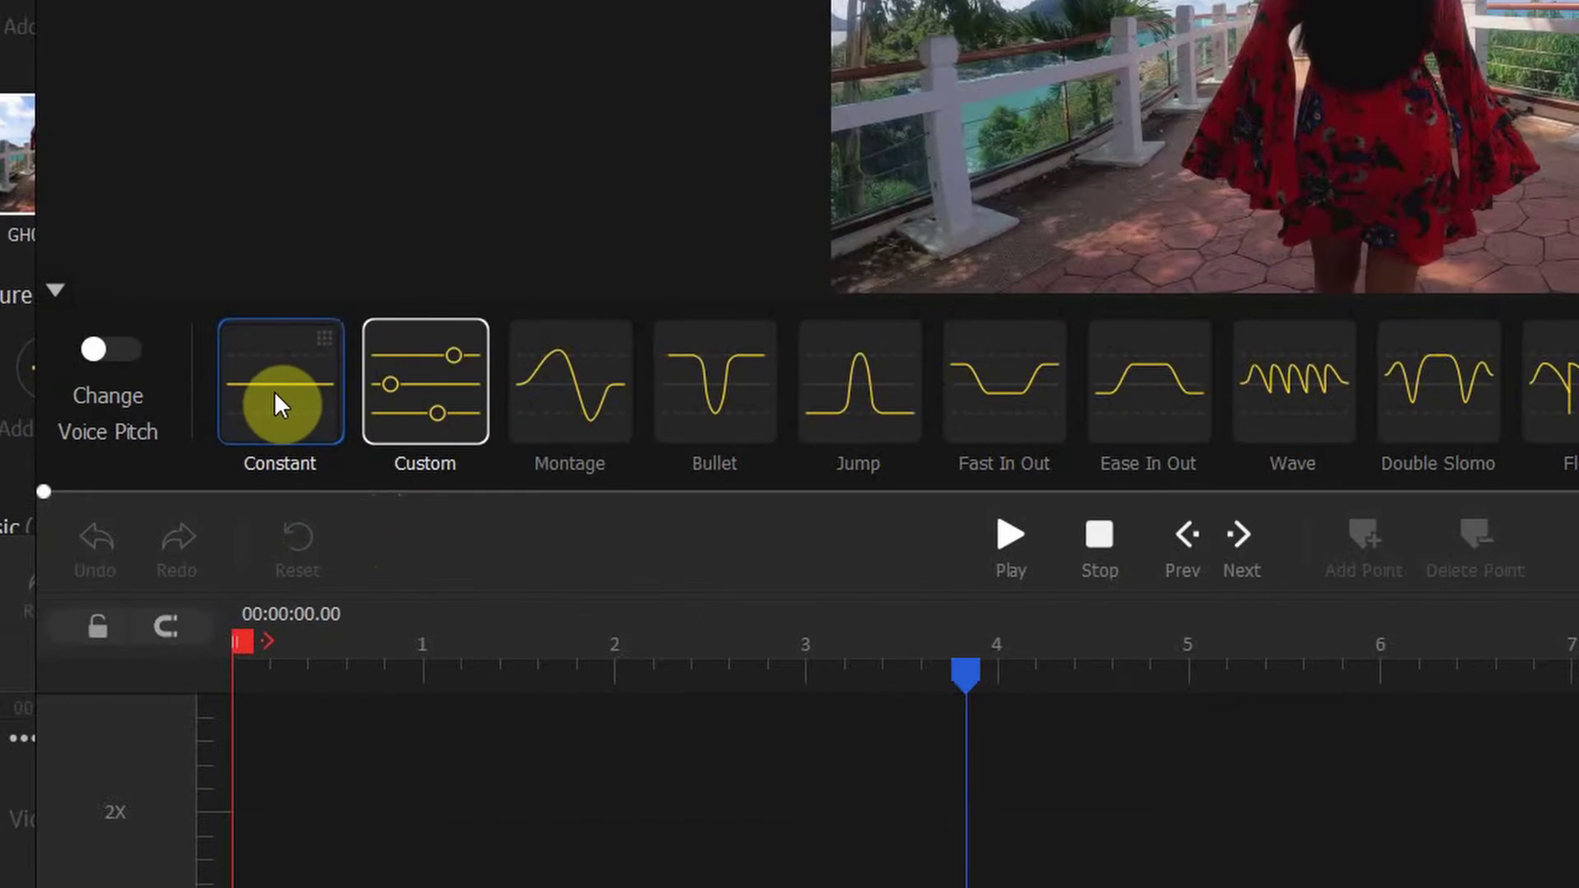
left_click(274, 391)
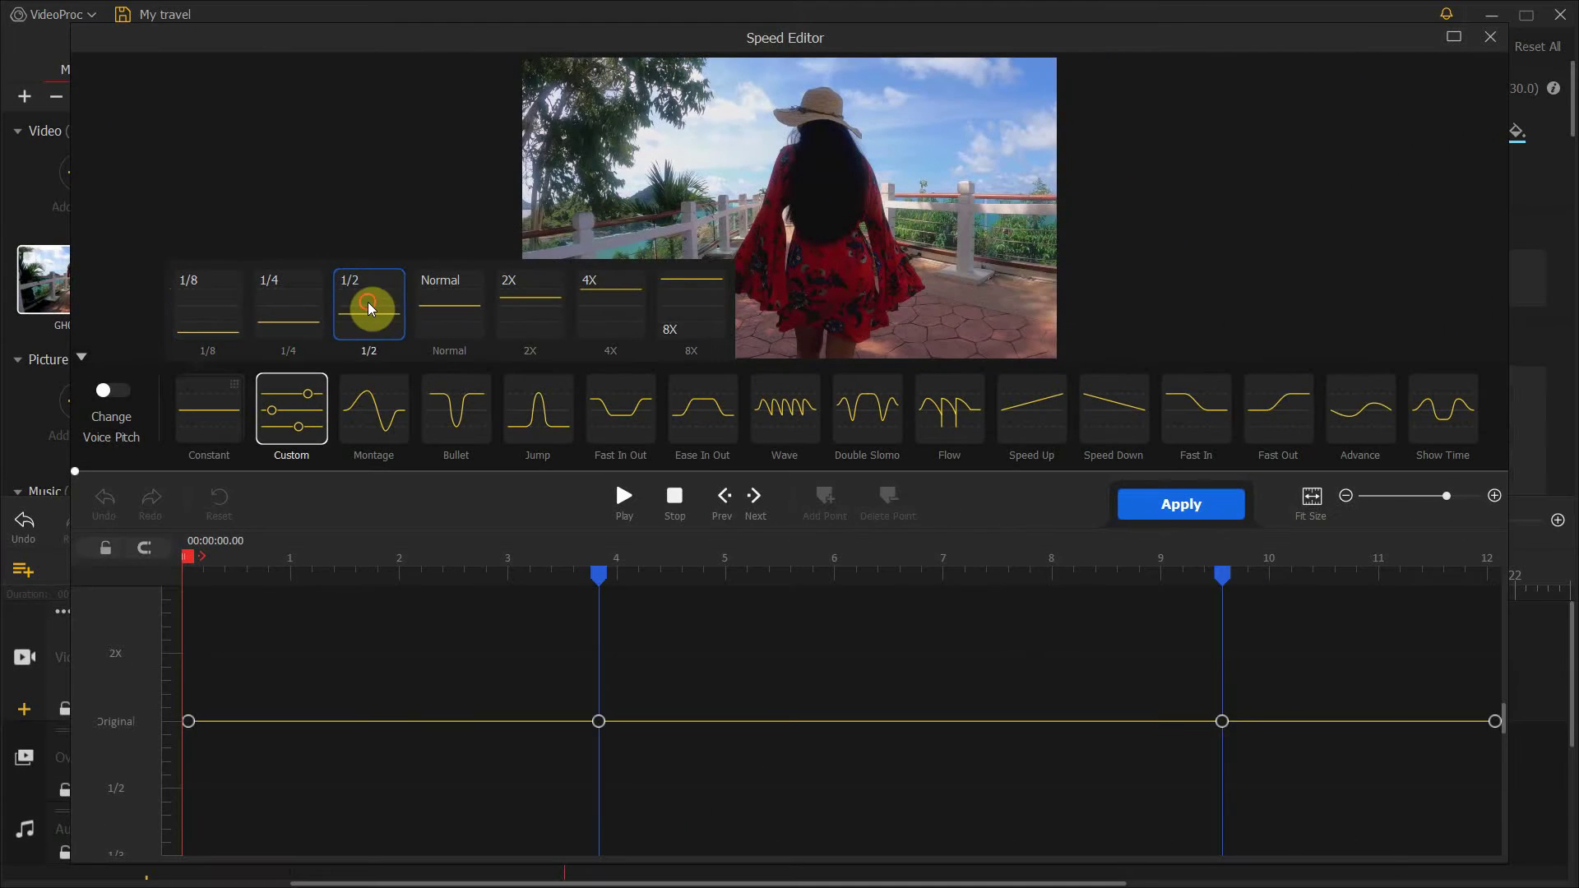
left_click(559, 194)
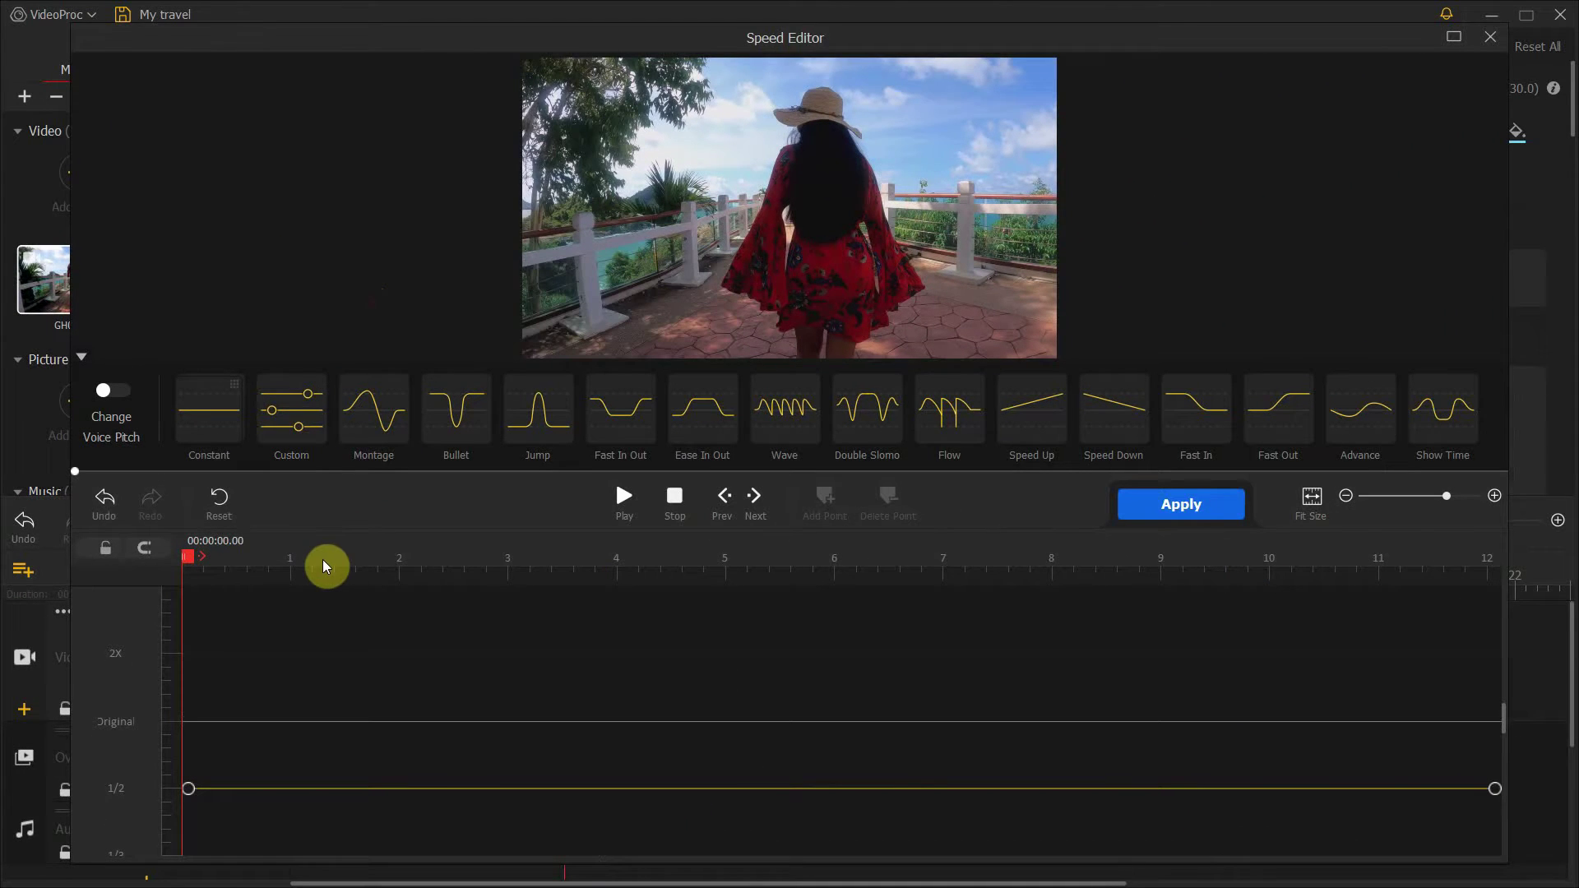
left_click(625, 501)
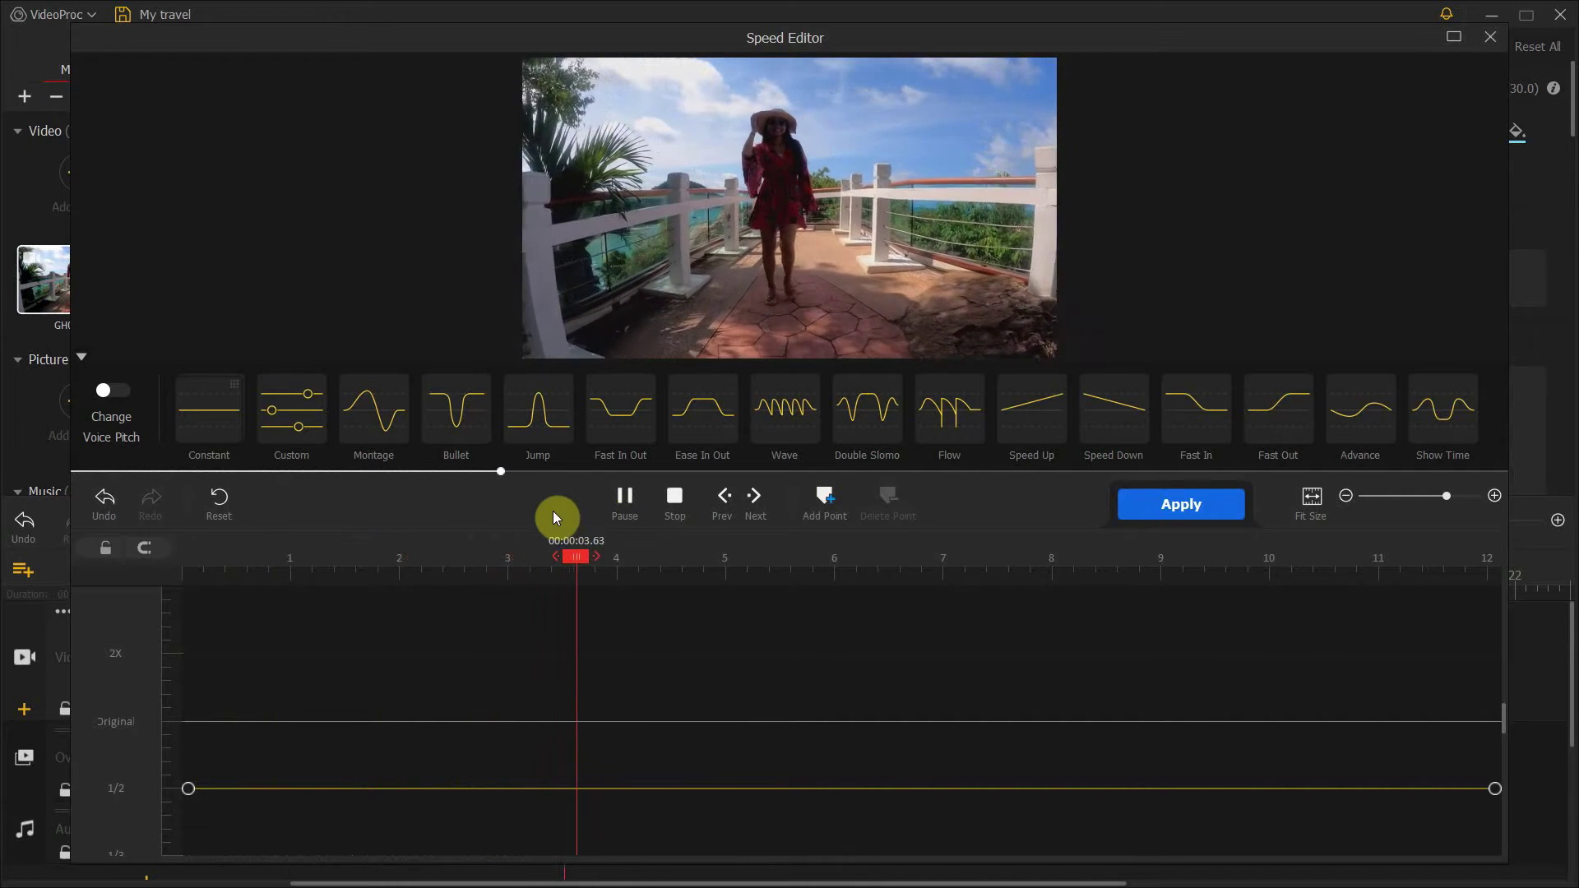
left_click(622, 506)
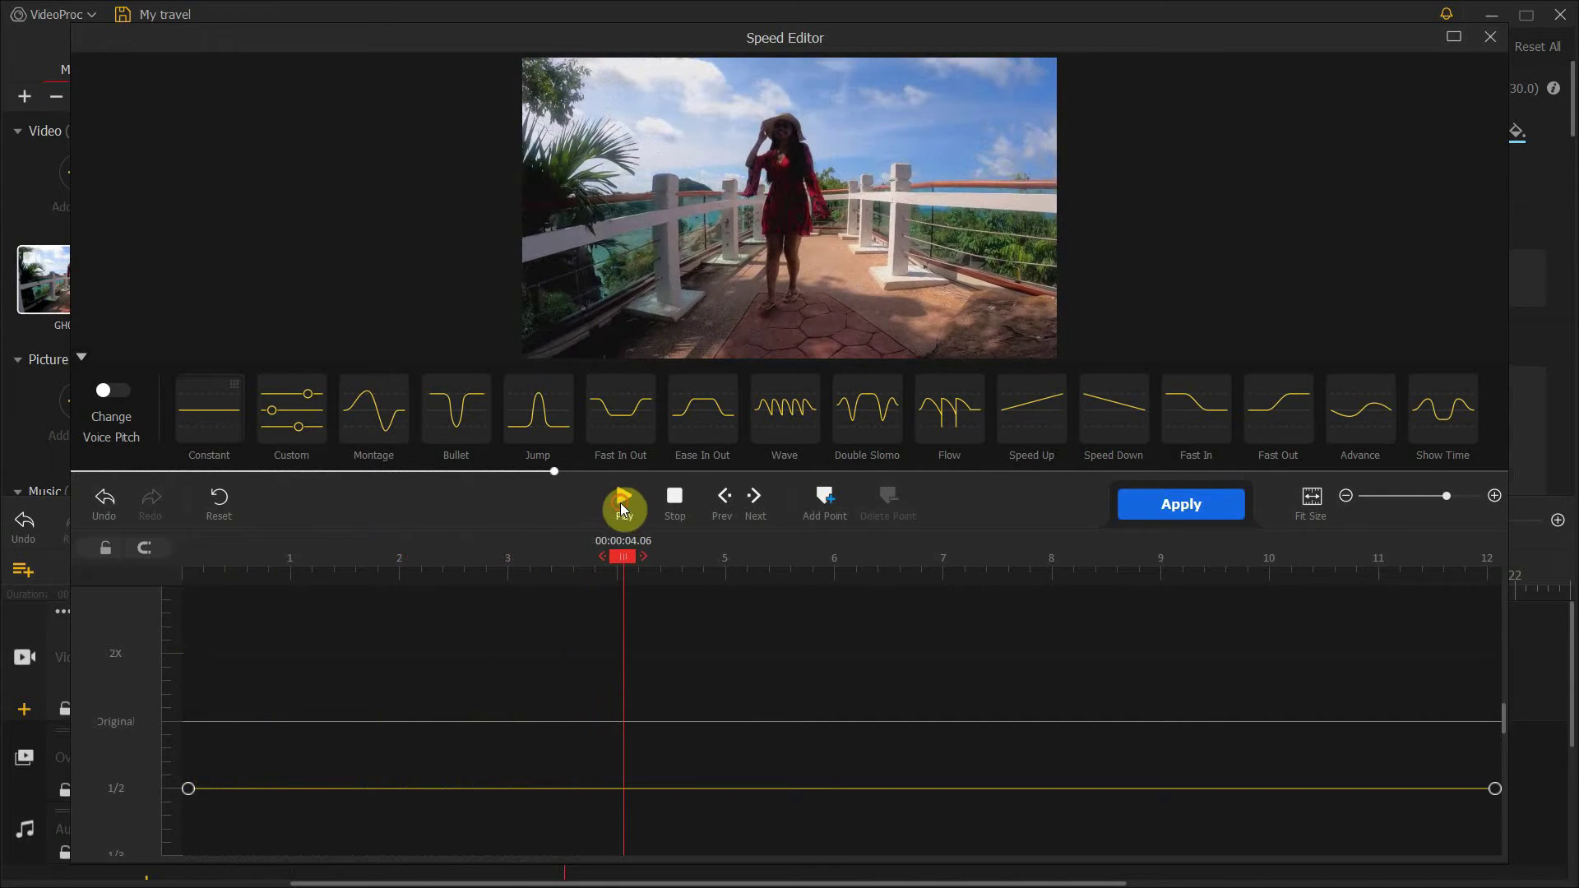
left_click(1204, 505)
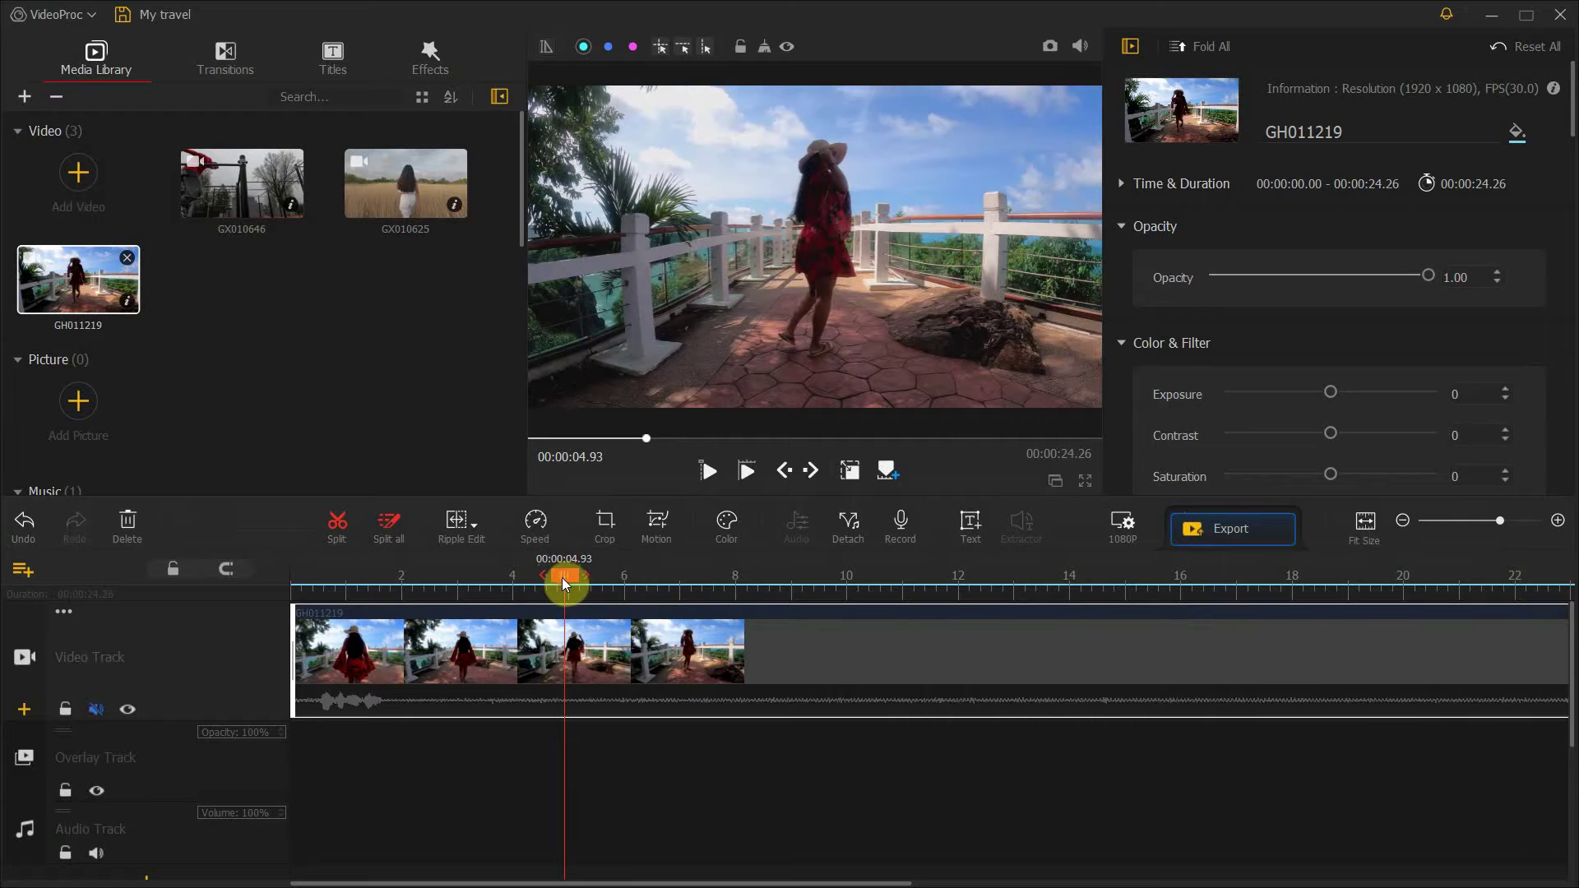
left_click_drag(560, 577, 454, 586)
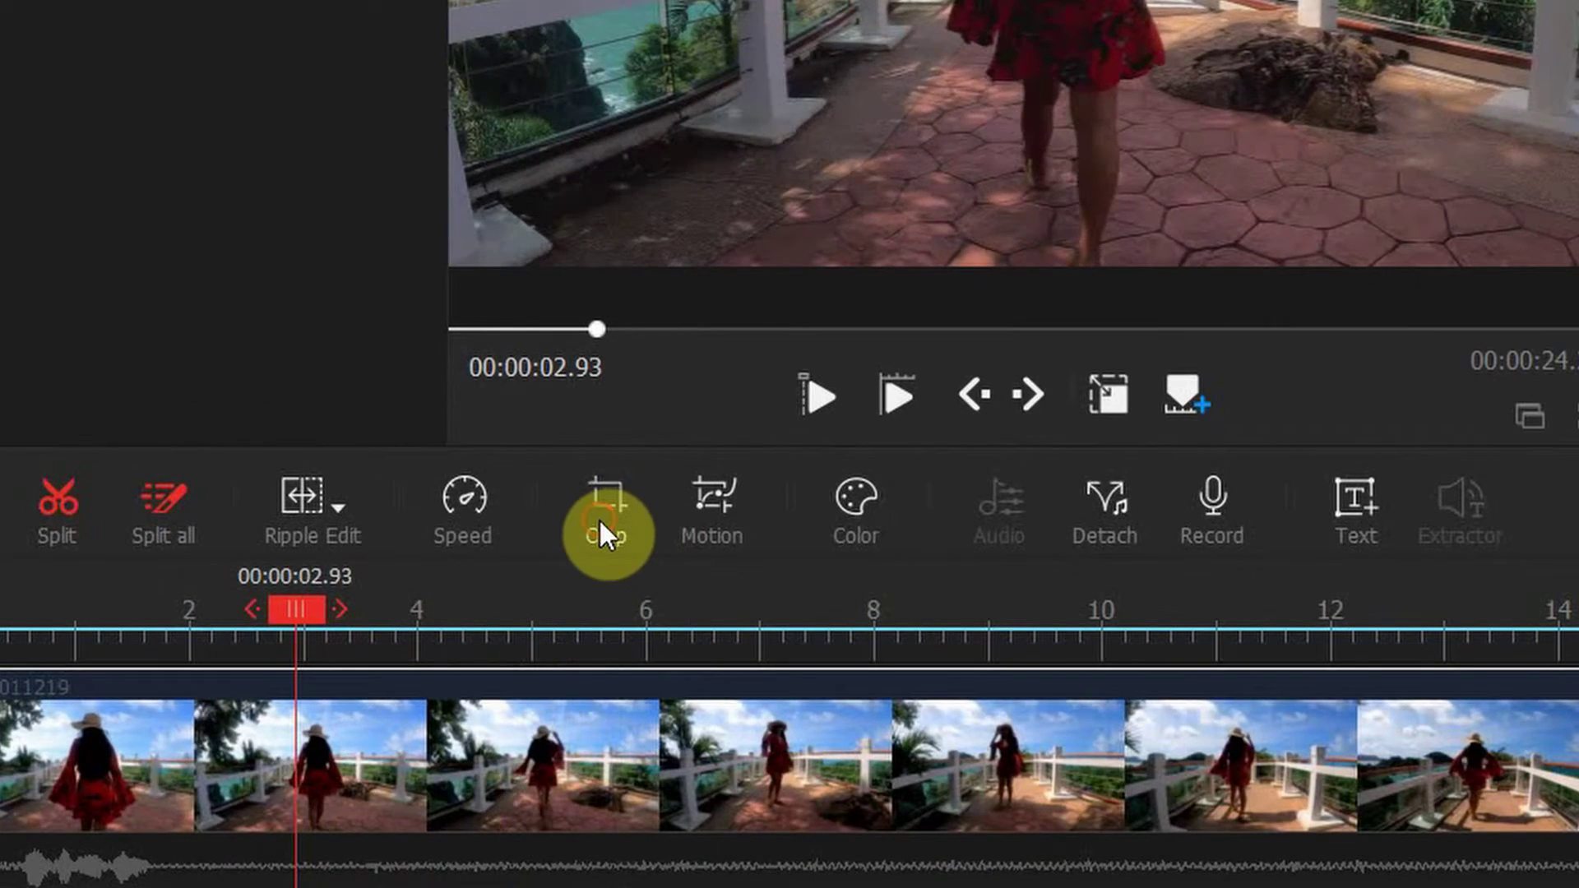
Crop GH011219 to 2.35:1 and fine-tune the crop area's vertical position while previewing.
left_click(601, 526)
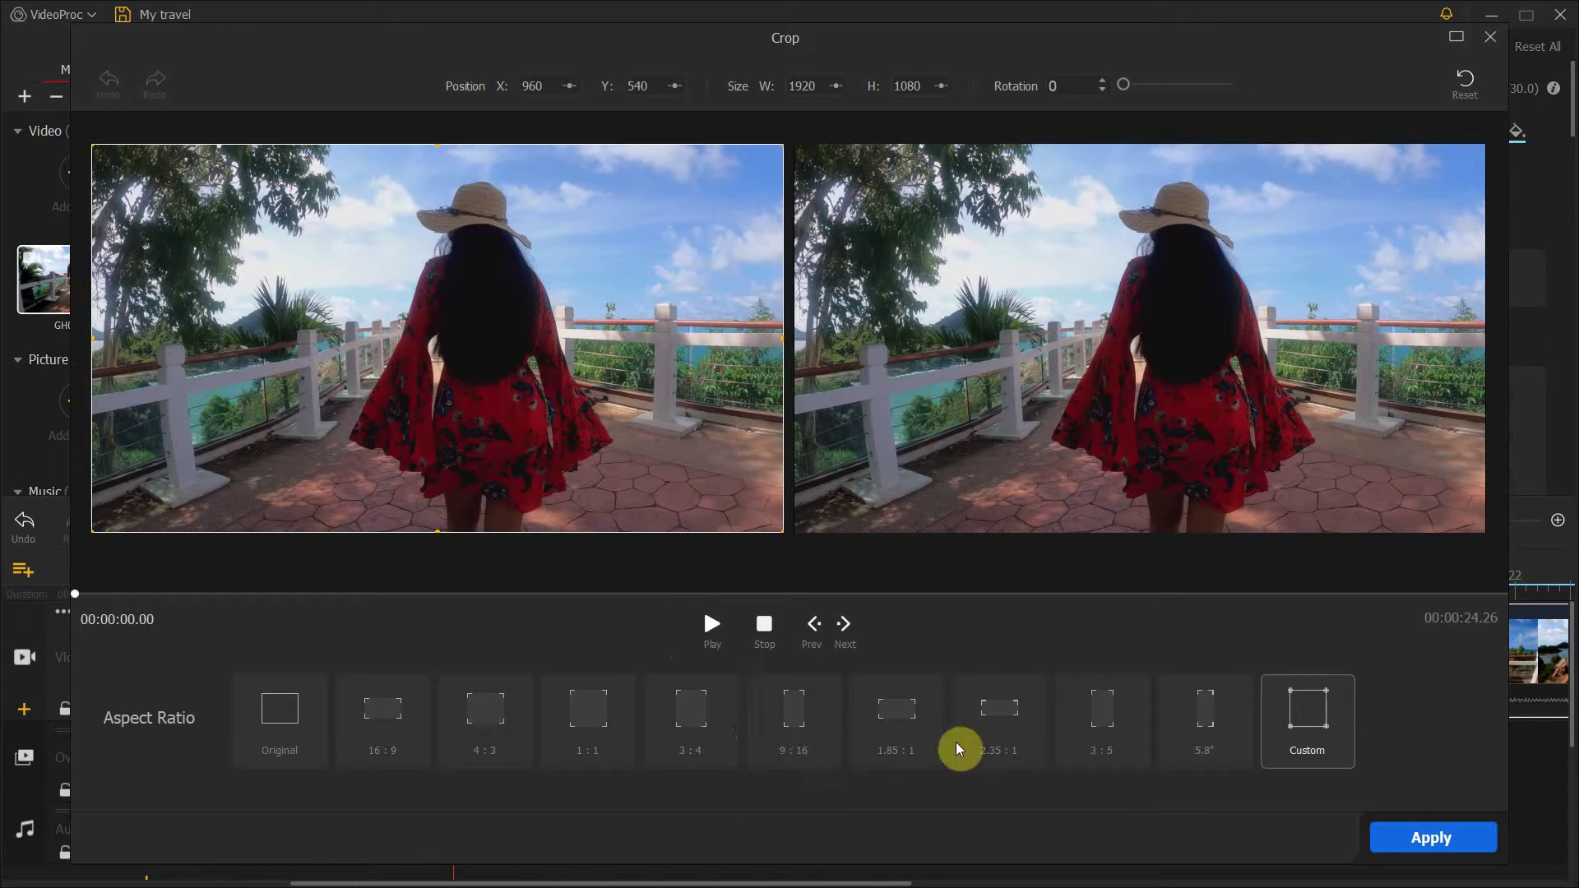
left_click(1003, 734)
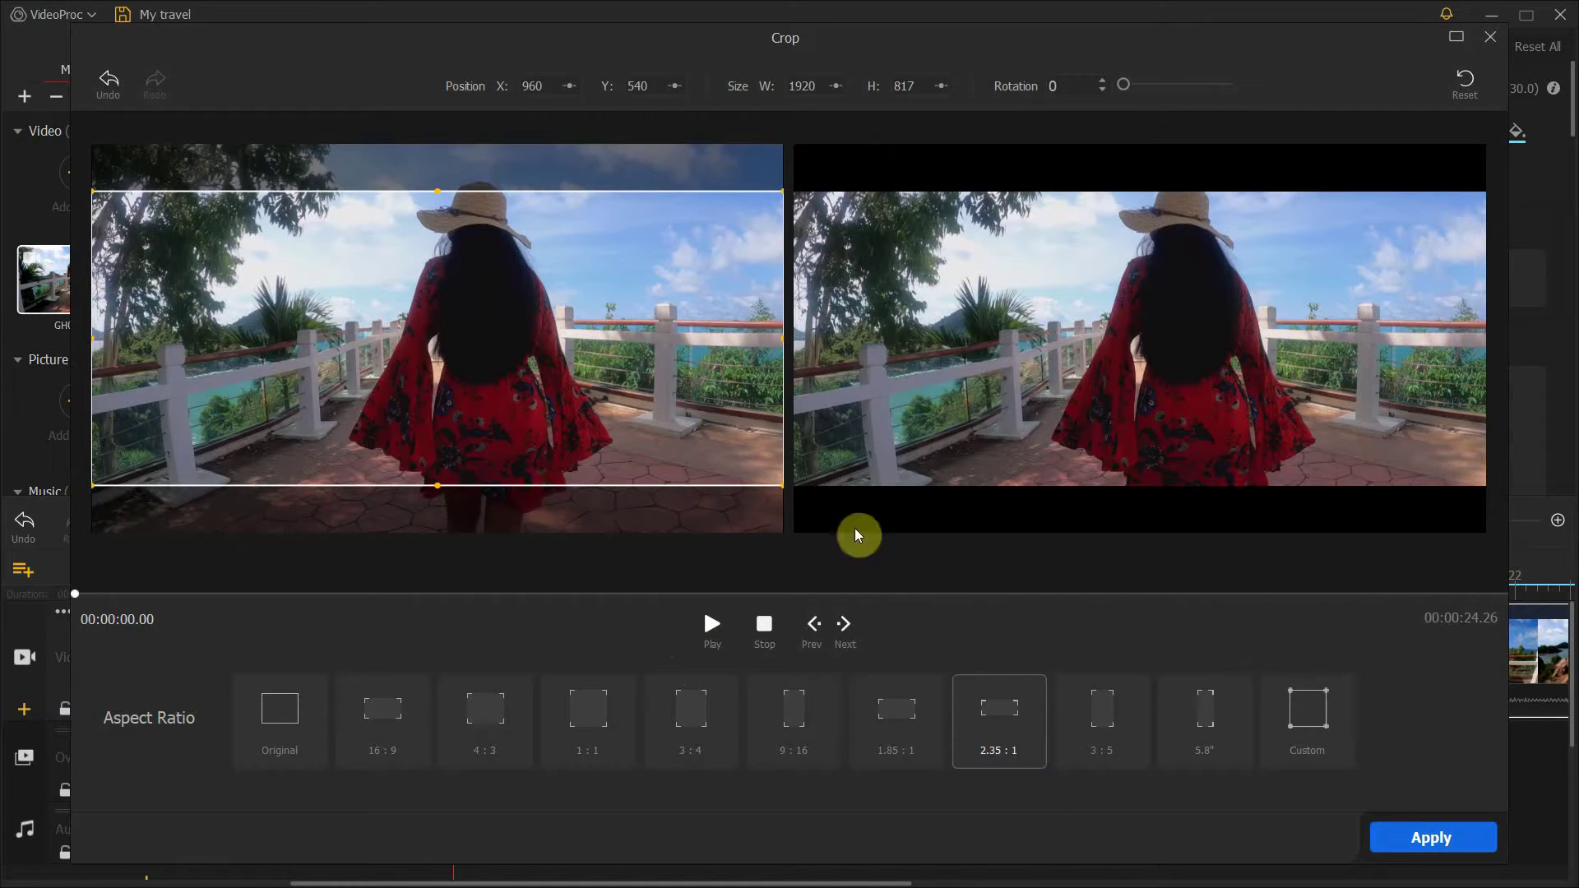
left_click_drag(609, 363, 616, 342)
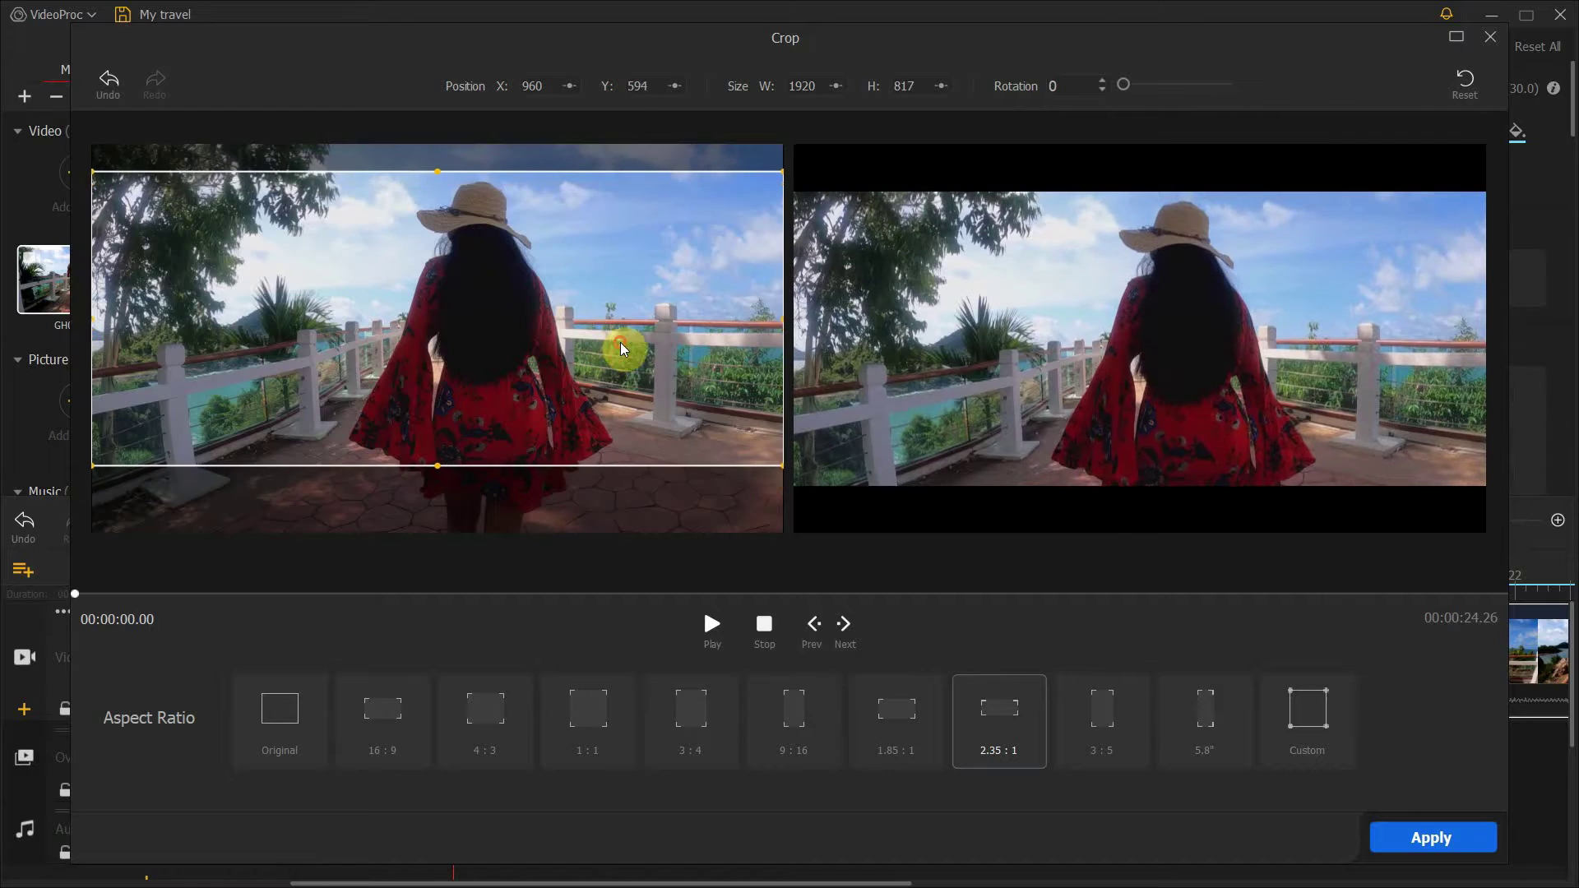
key("space")
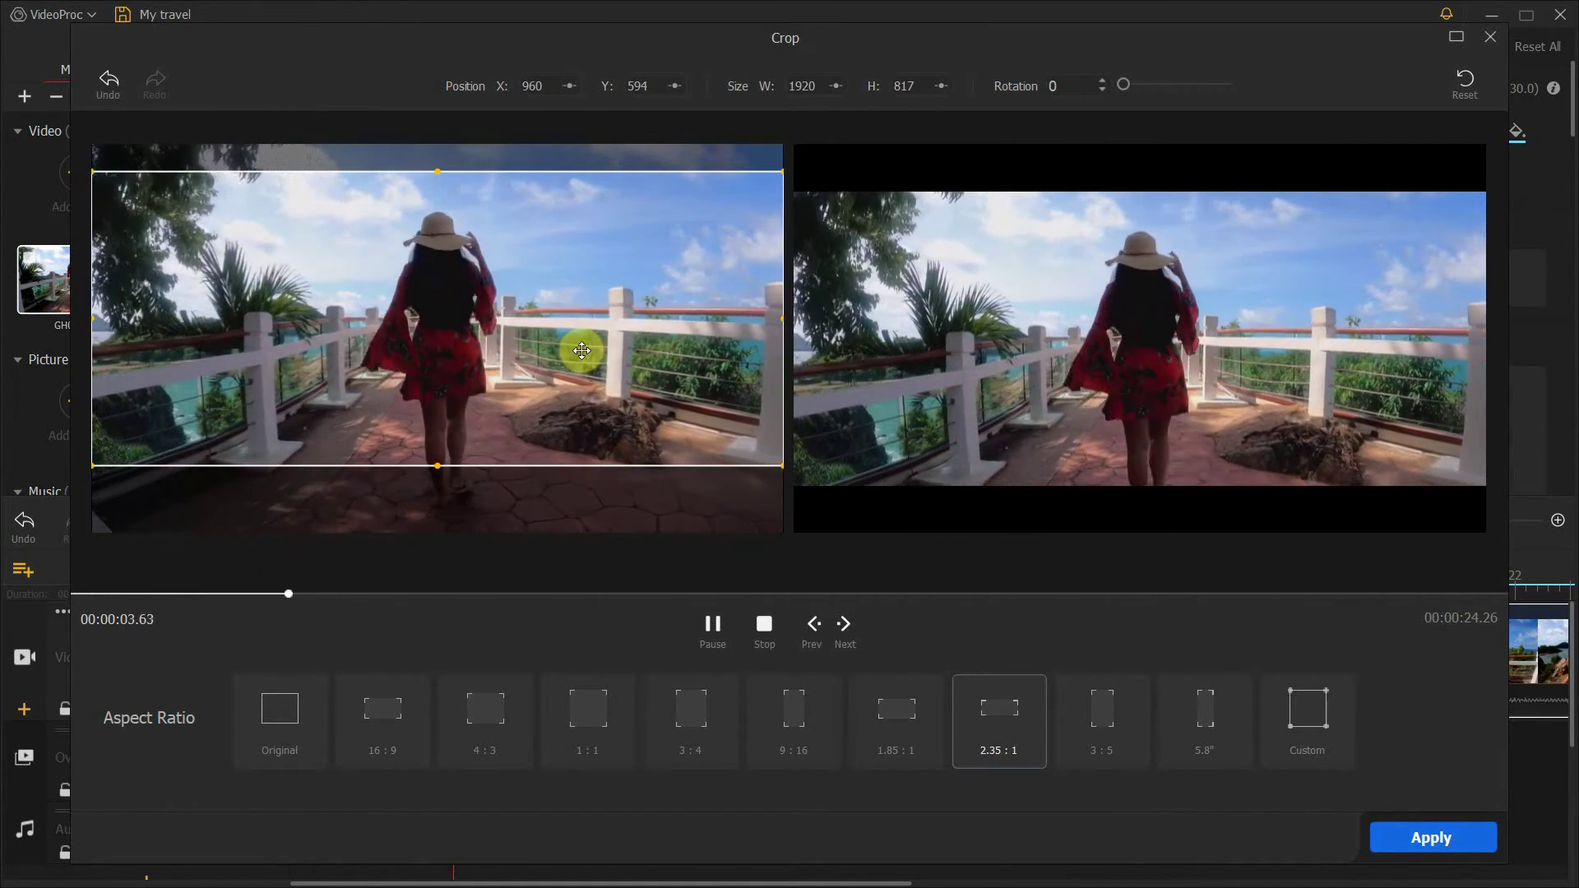
mouse_move(575, 352)
left_mouse_down()
mouse_move(567, 402)
mouse_move(583, 320)
mouse_move(584, 360)
left_mouse_up()
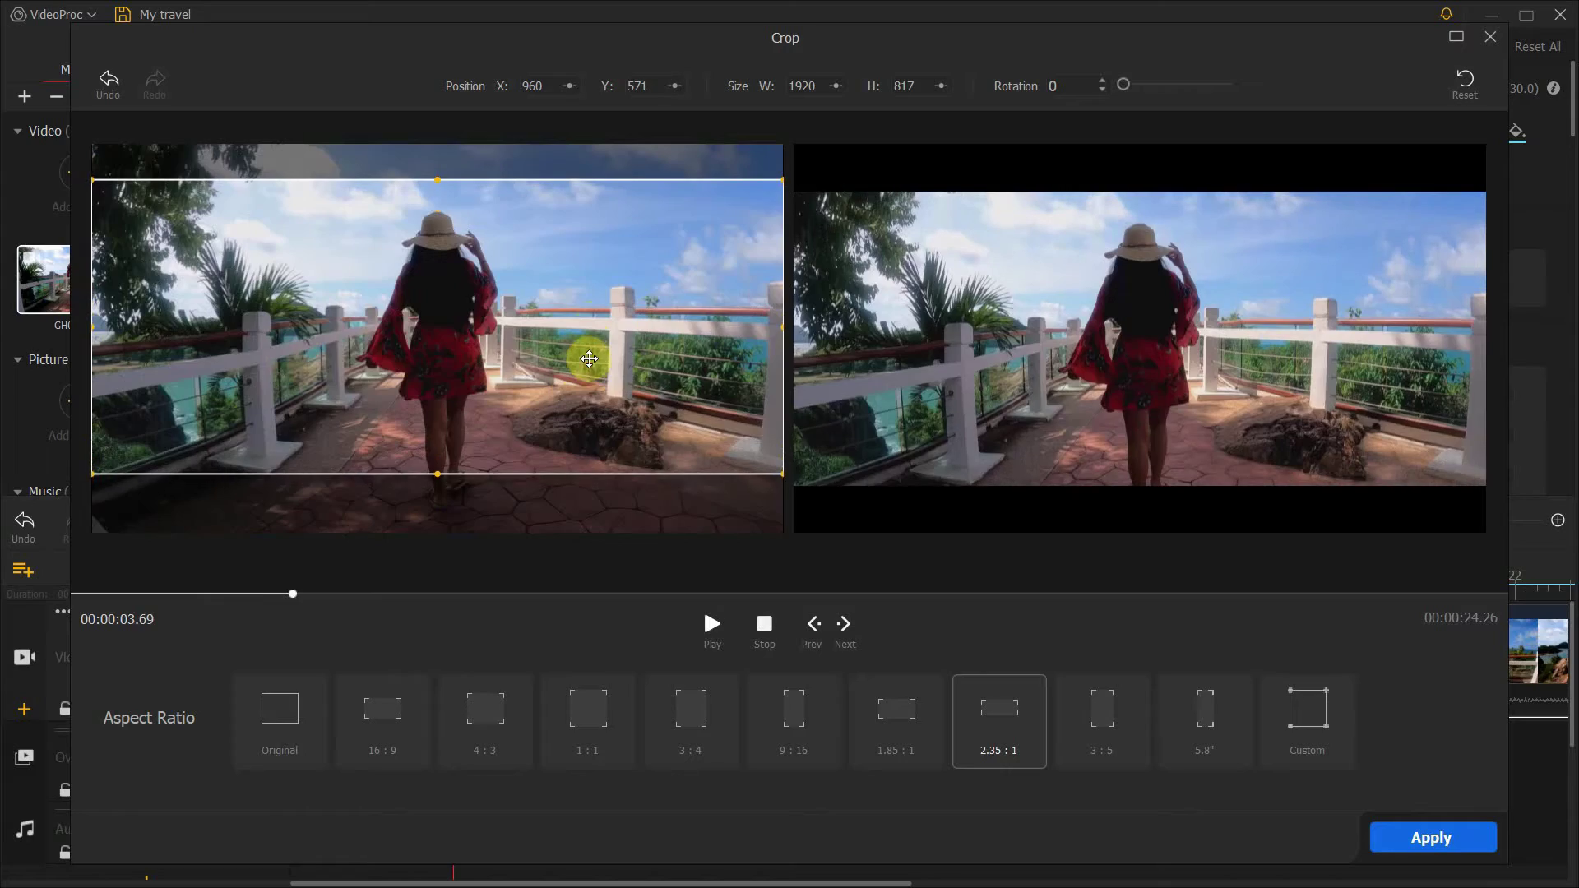
key("space")
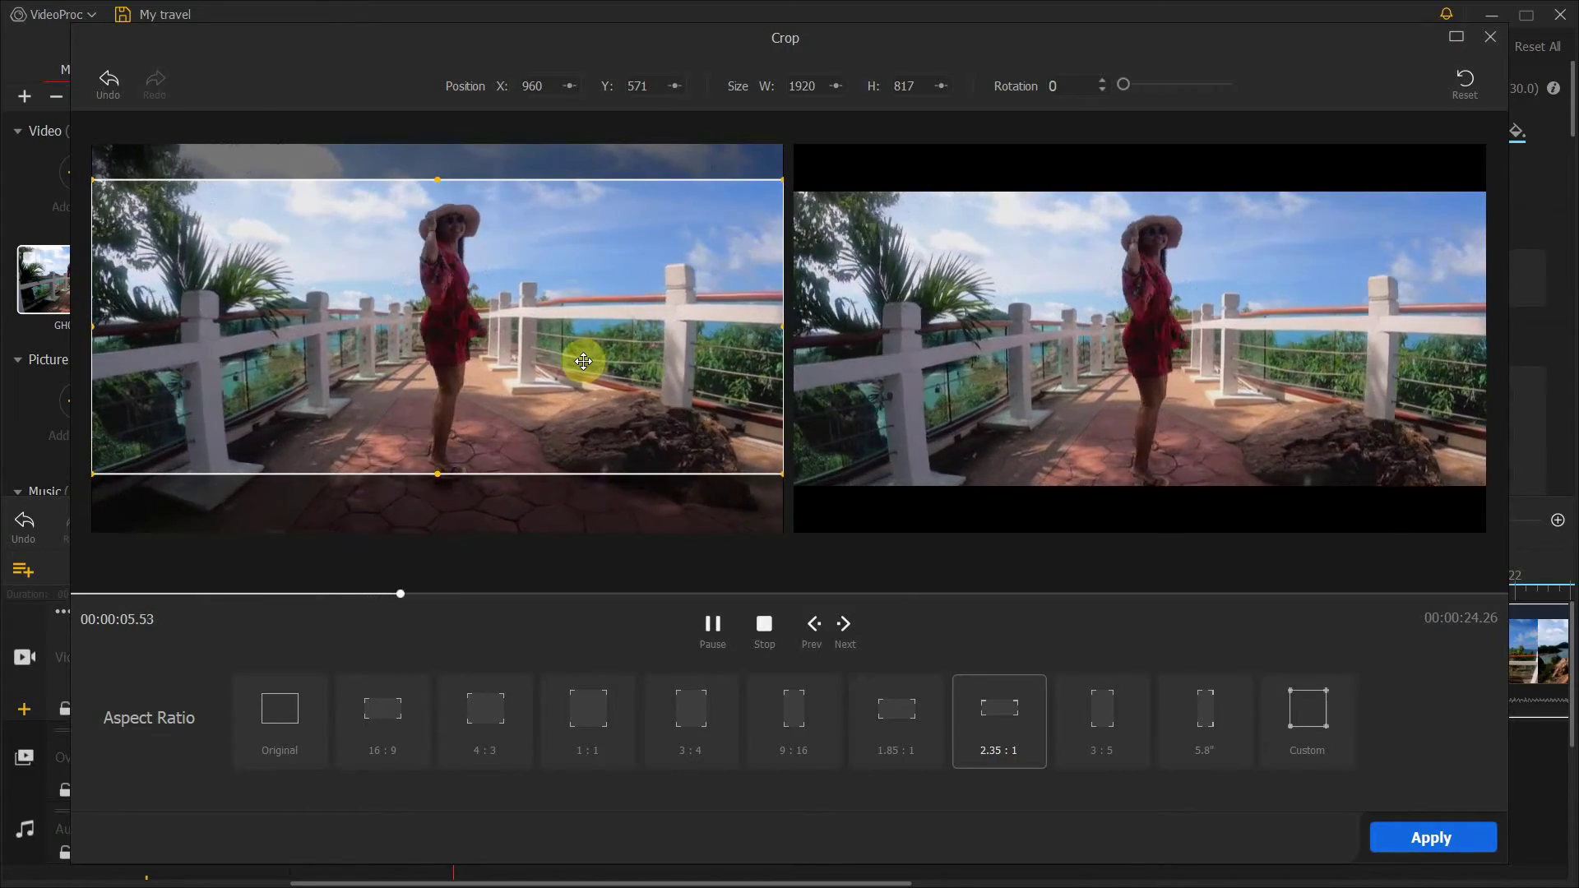
left_click_drag(914, 593, 1364, 602)
left_click_drag(693, 408, 693, 417)
left_click_drag(516, 603, 306, 593)
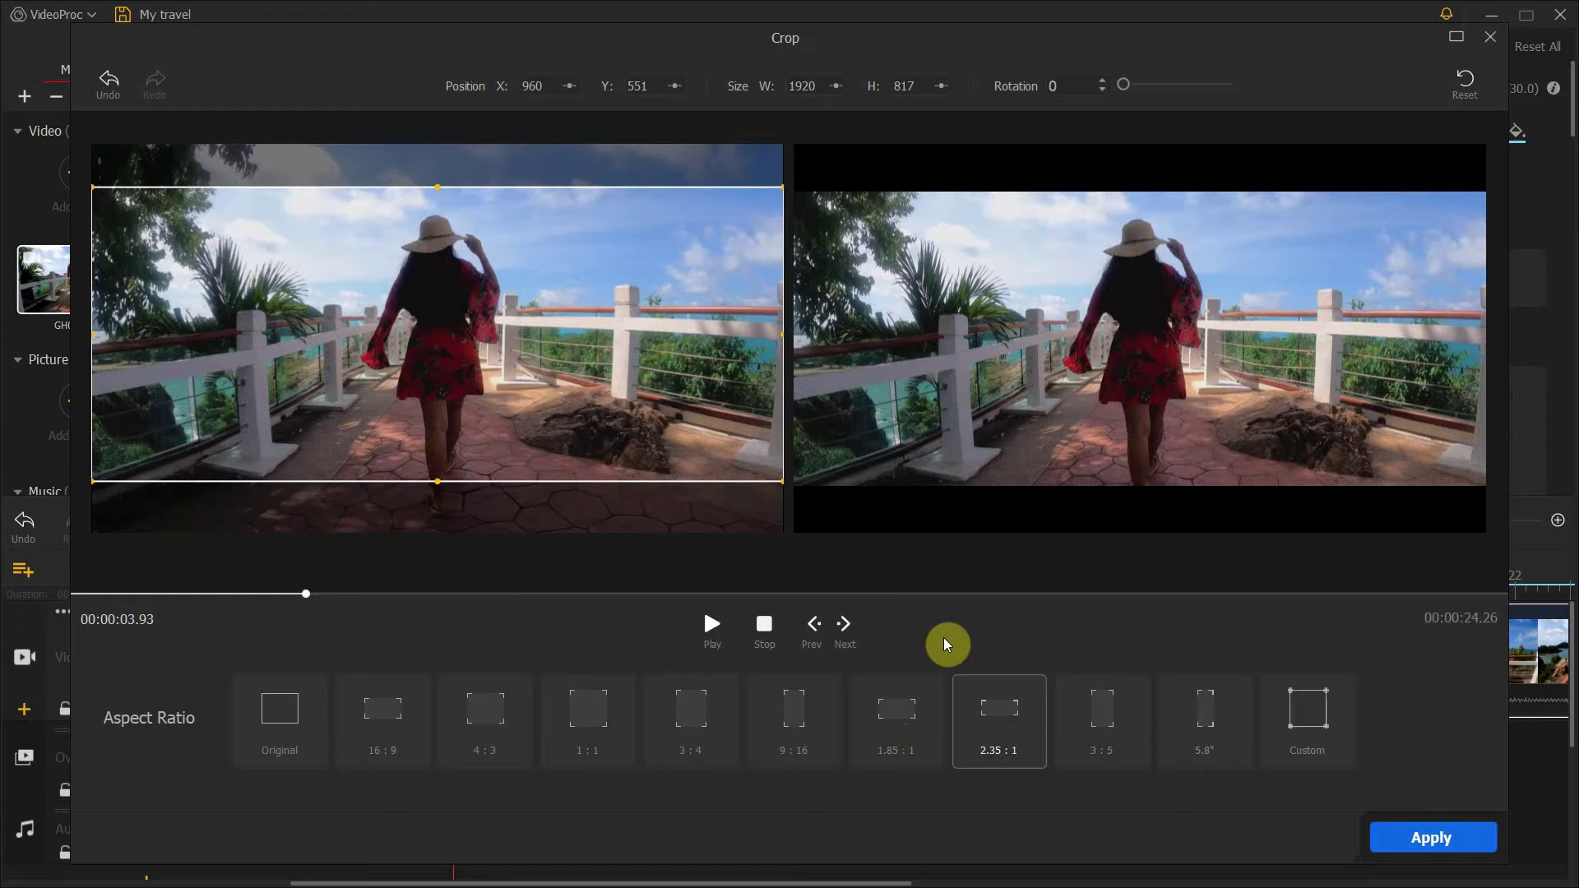
Briefly try a 9:16 crop, then return to 2.35:1 and apply it.
left_click(792, 750)
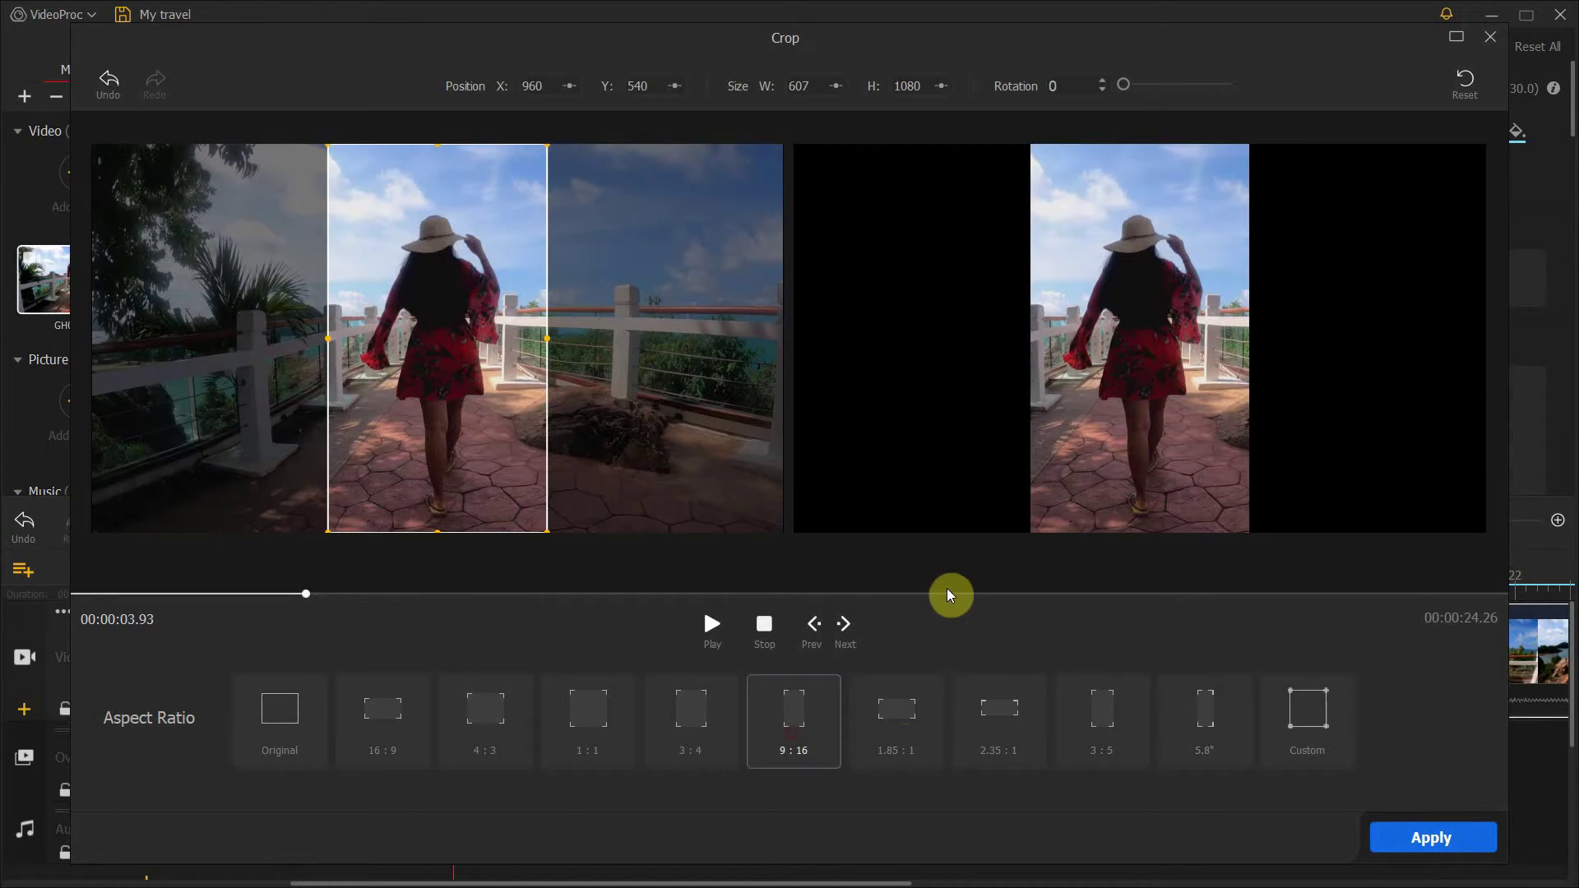
mouse_move(480, 453)
left_mouse_down()
mouse_move(497, 452)
mouse_move(480, 457)
left_mouse_up()
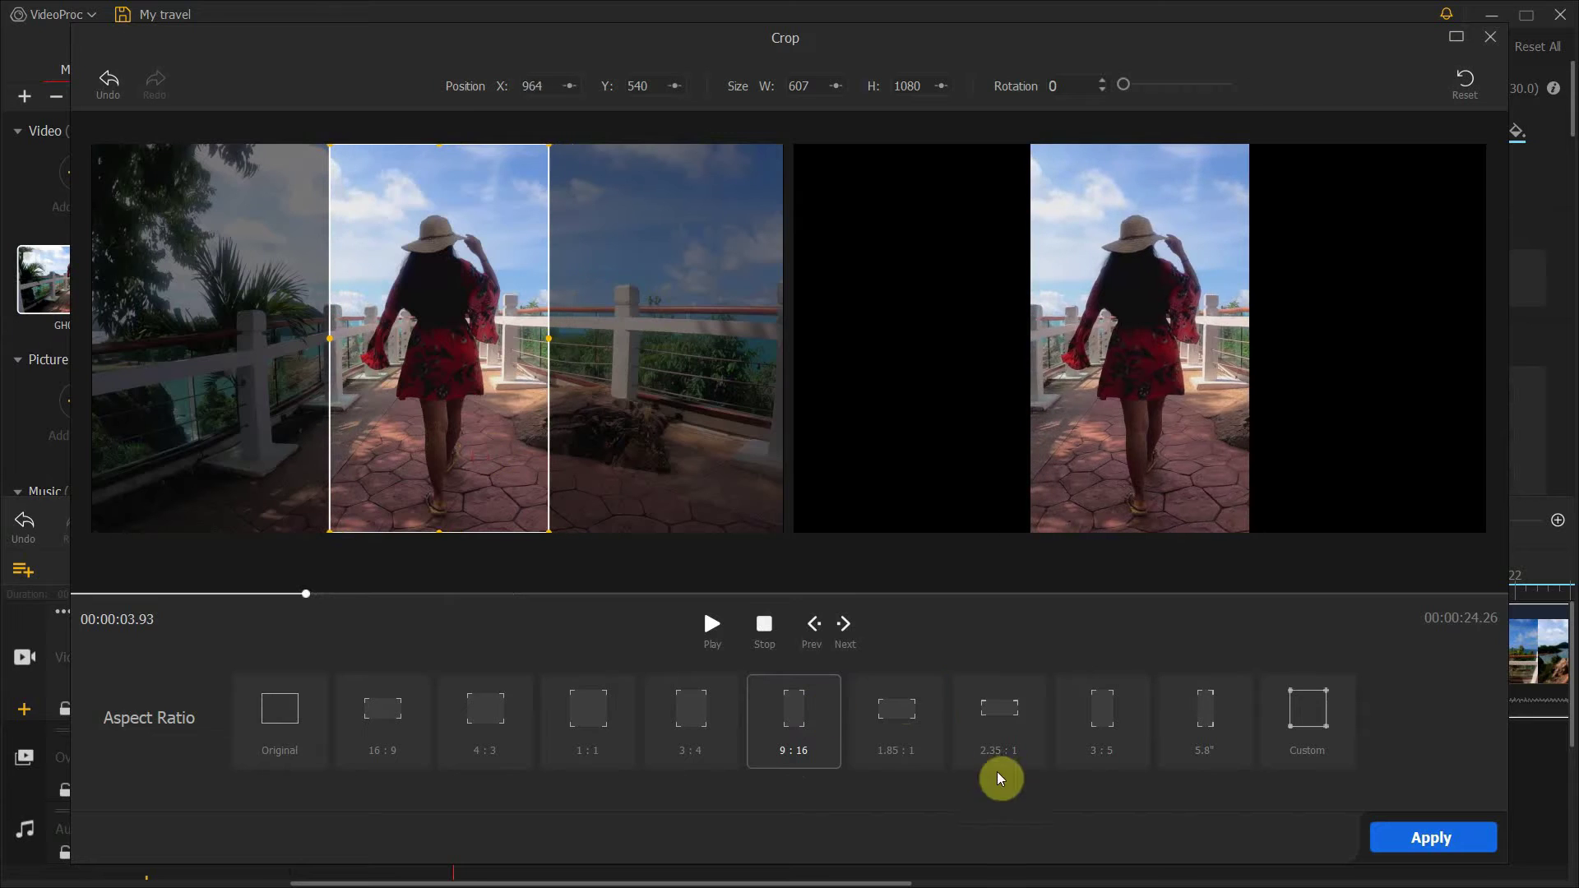
left_click(993, 734)
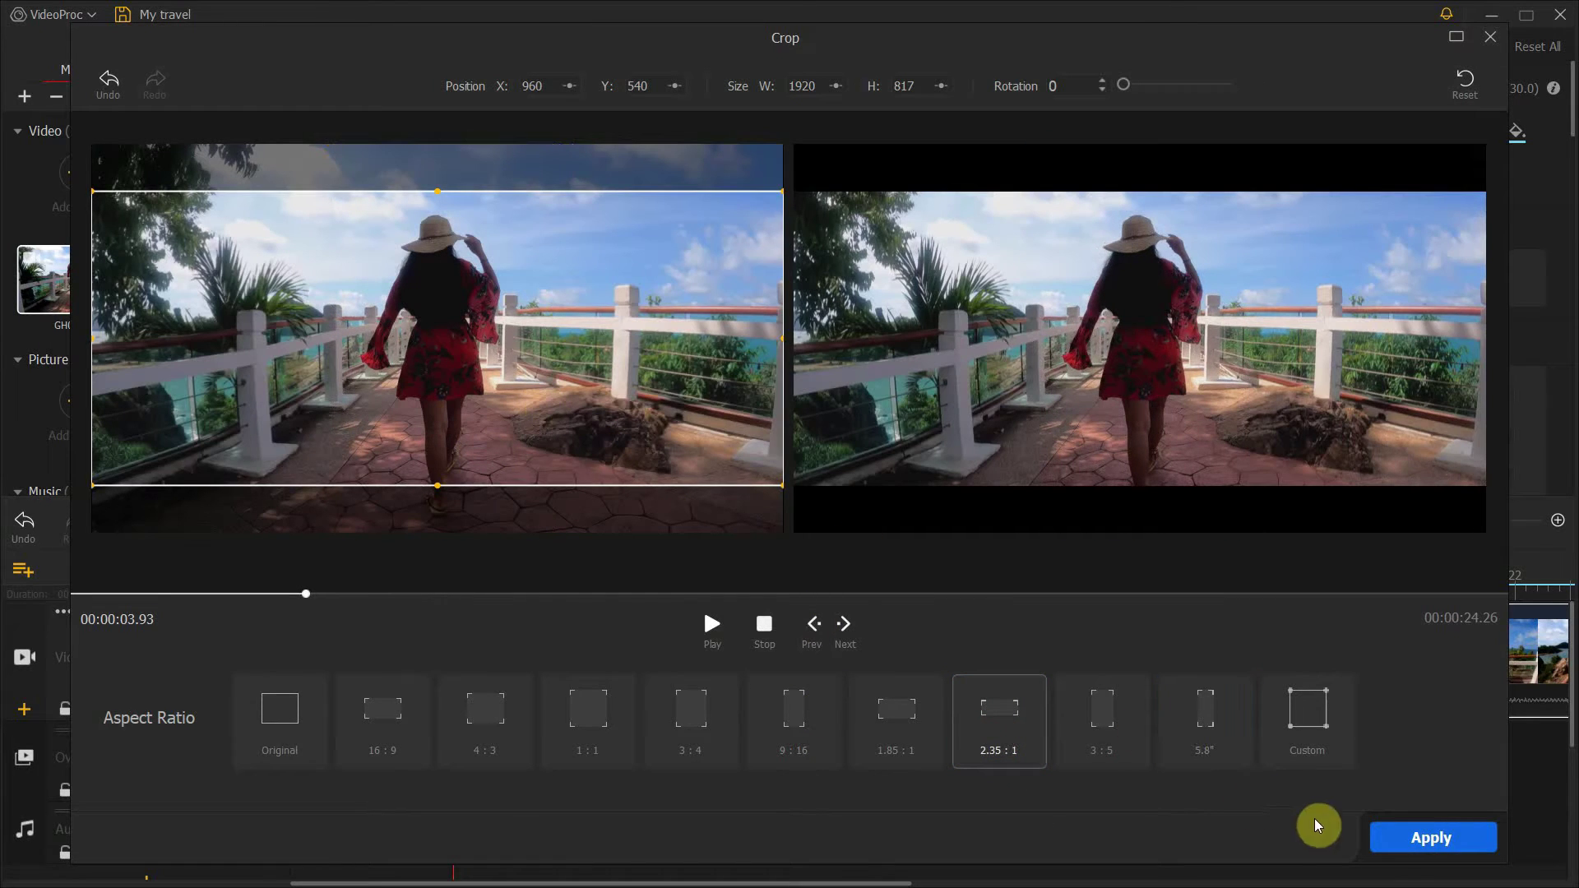
left_click(1428, 836)
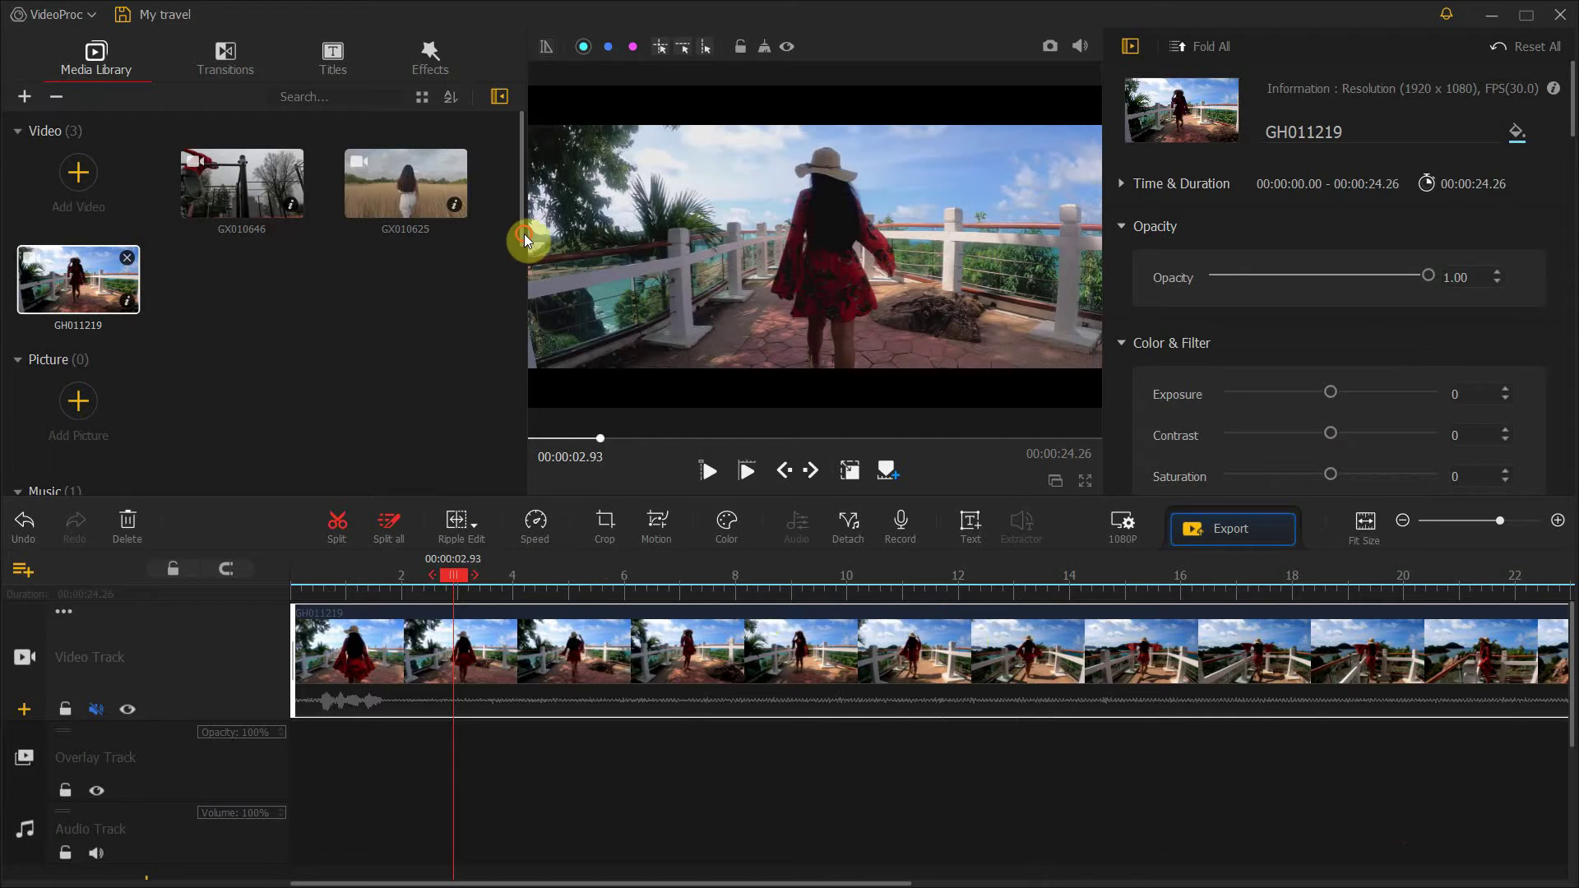
Place the Always Rising track on the audio track and zoom the timeline out.
left_click_drag(519, 245, 520, 477)
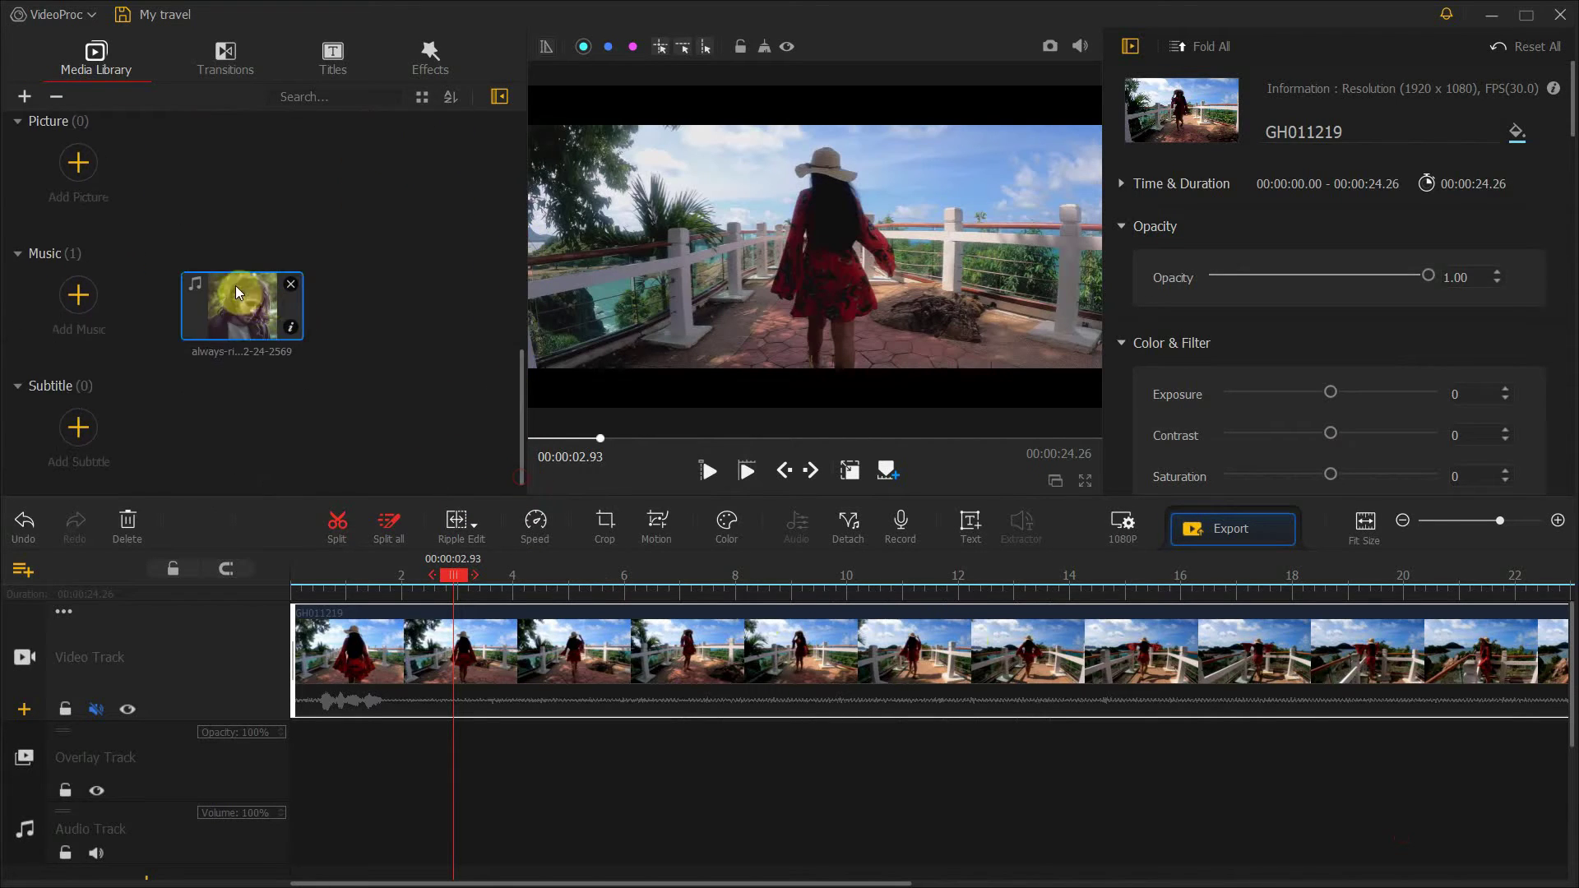
left_click_drag(242, 306, 303, 758)
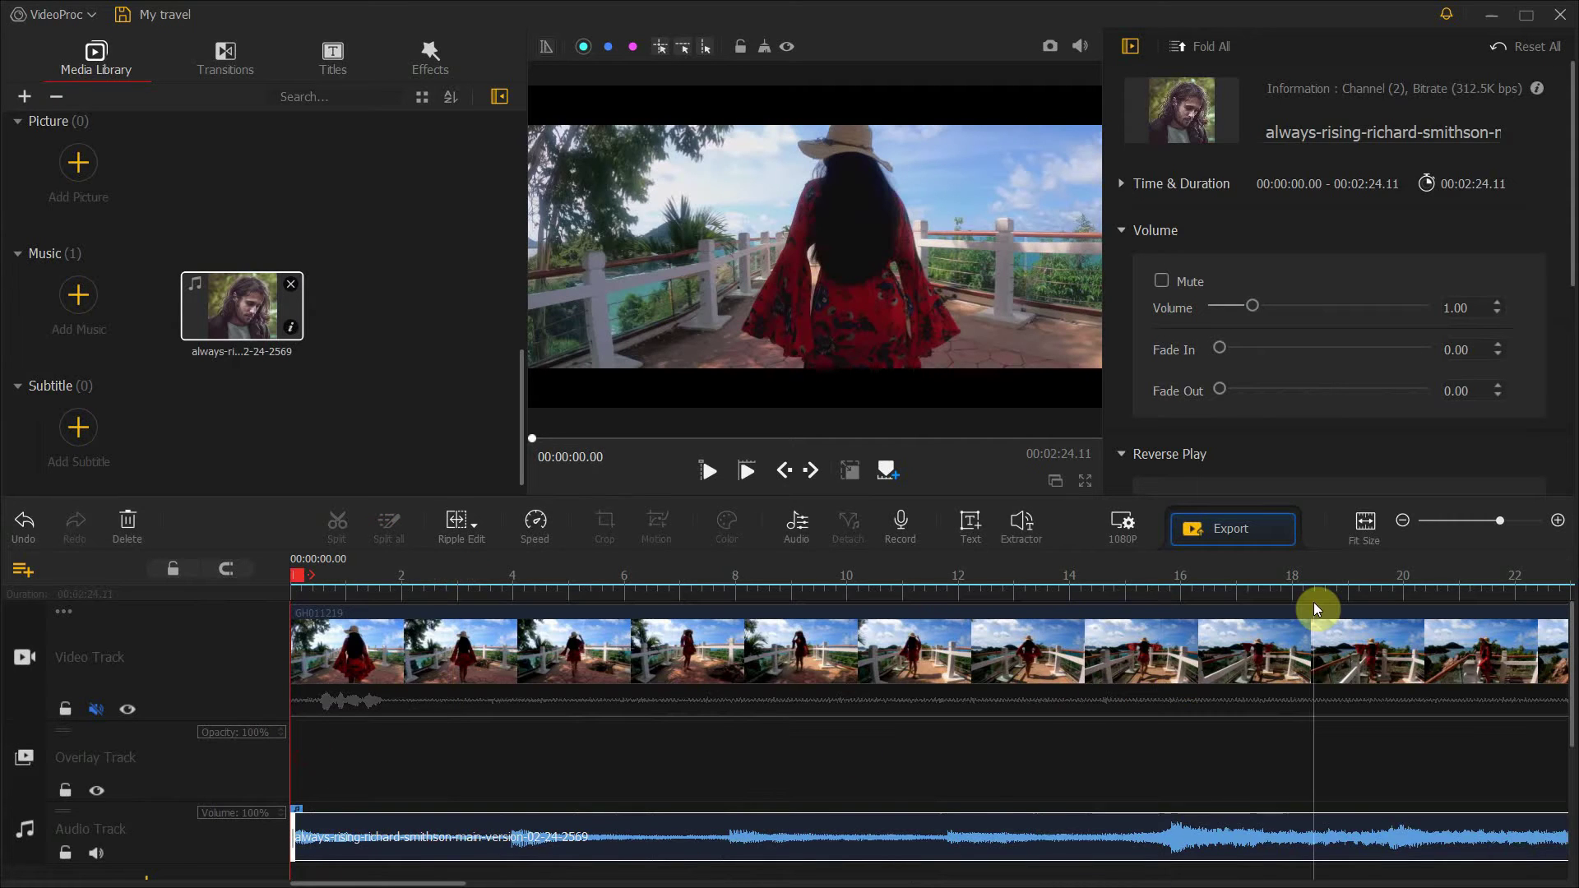
left_click(1472, 521)
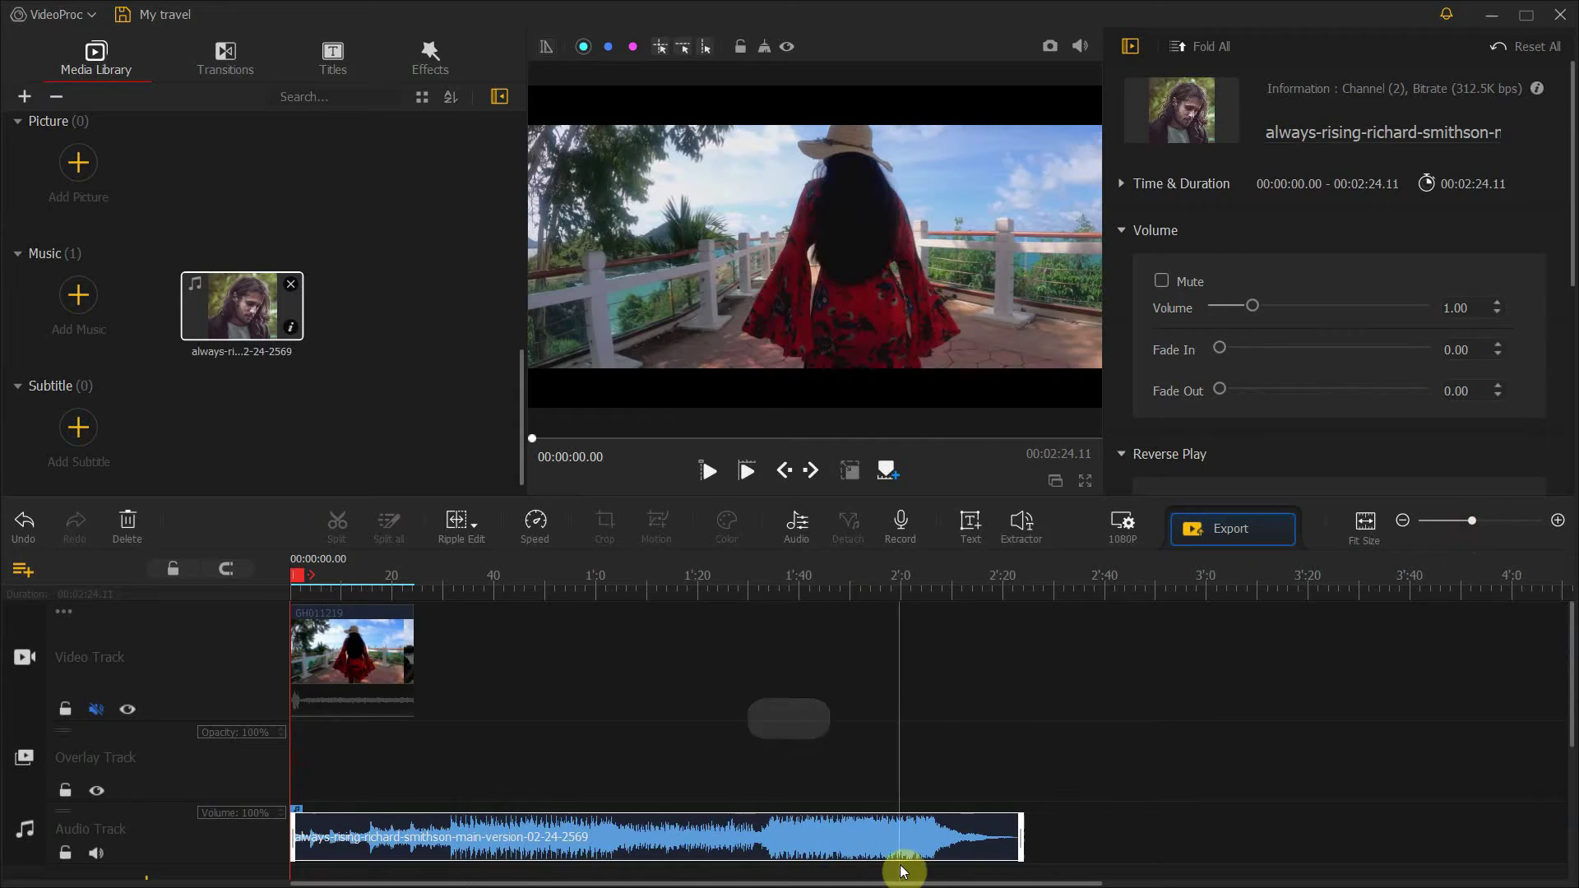
Split the music at 00:01:32.60, delete the left part, and move the rest to 0:00.
left_click(763, 853)
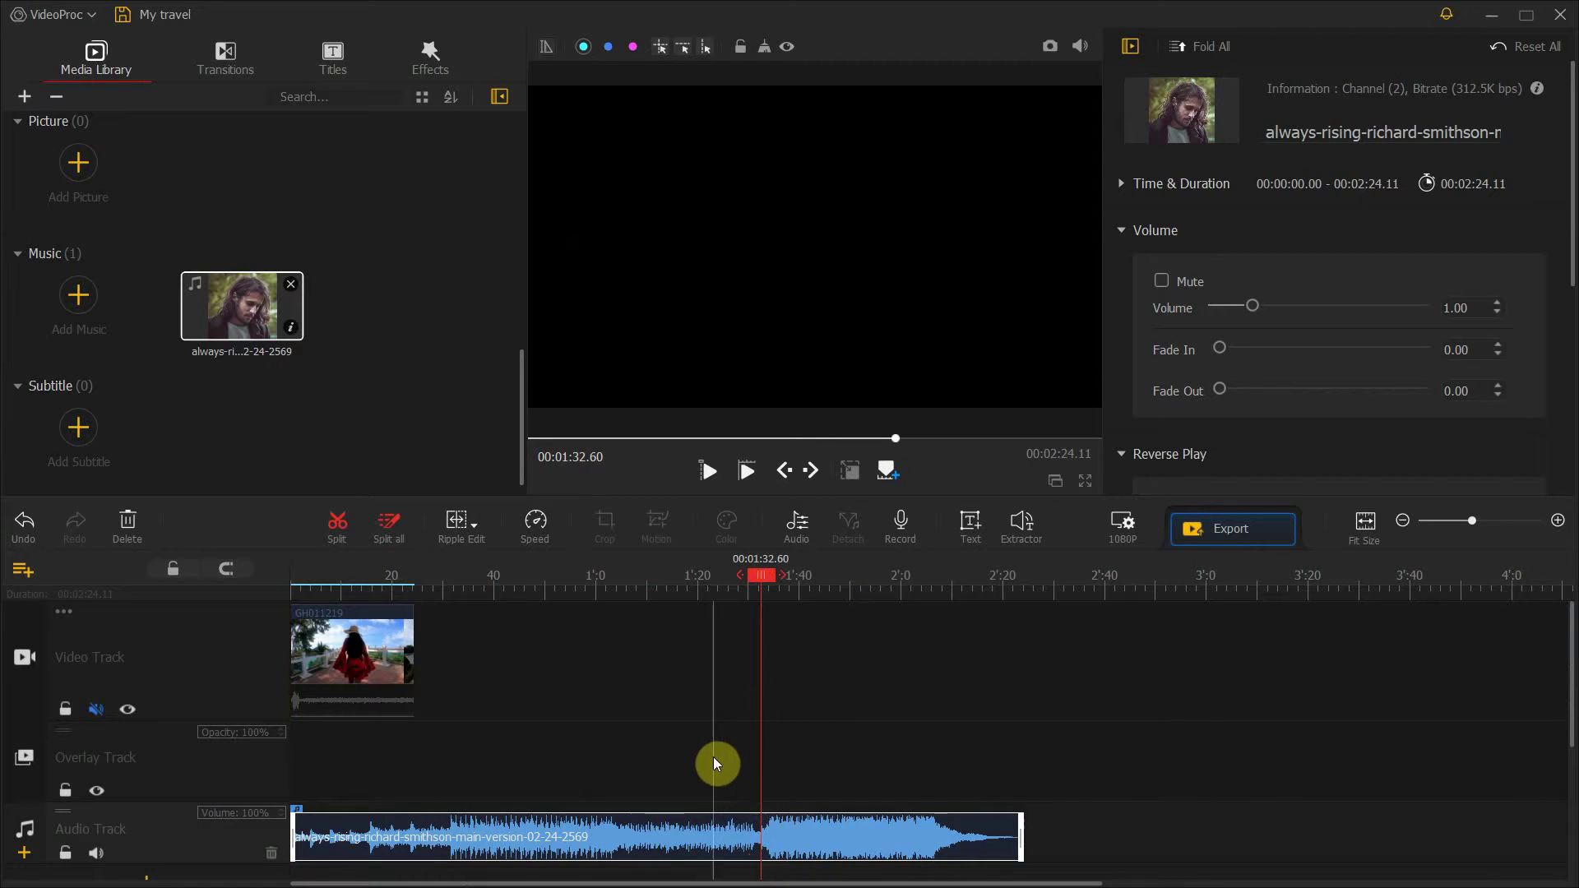
key("ctrl+b")
left_click(713, 845)
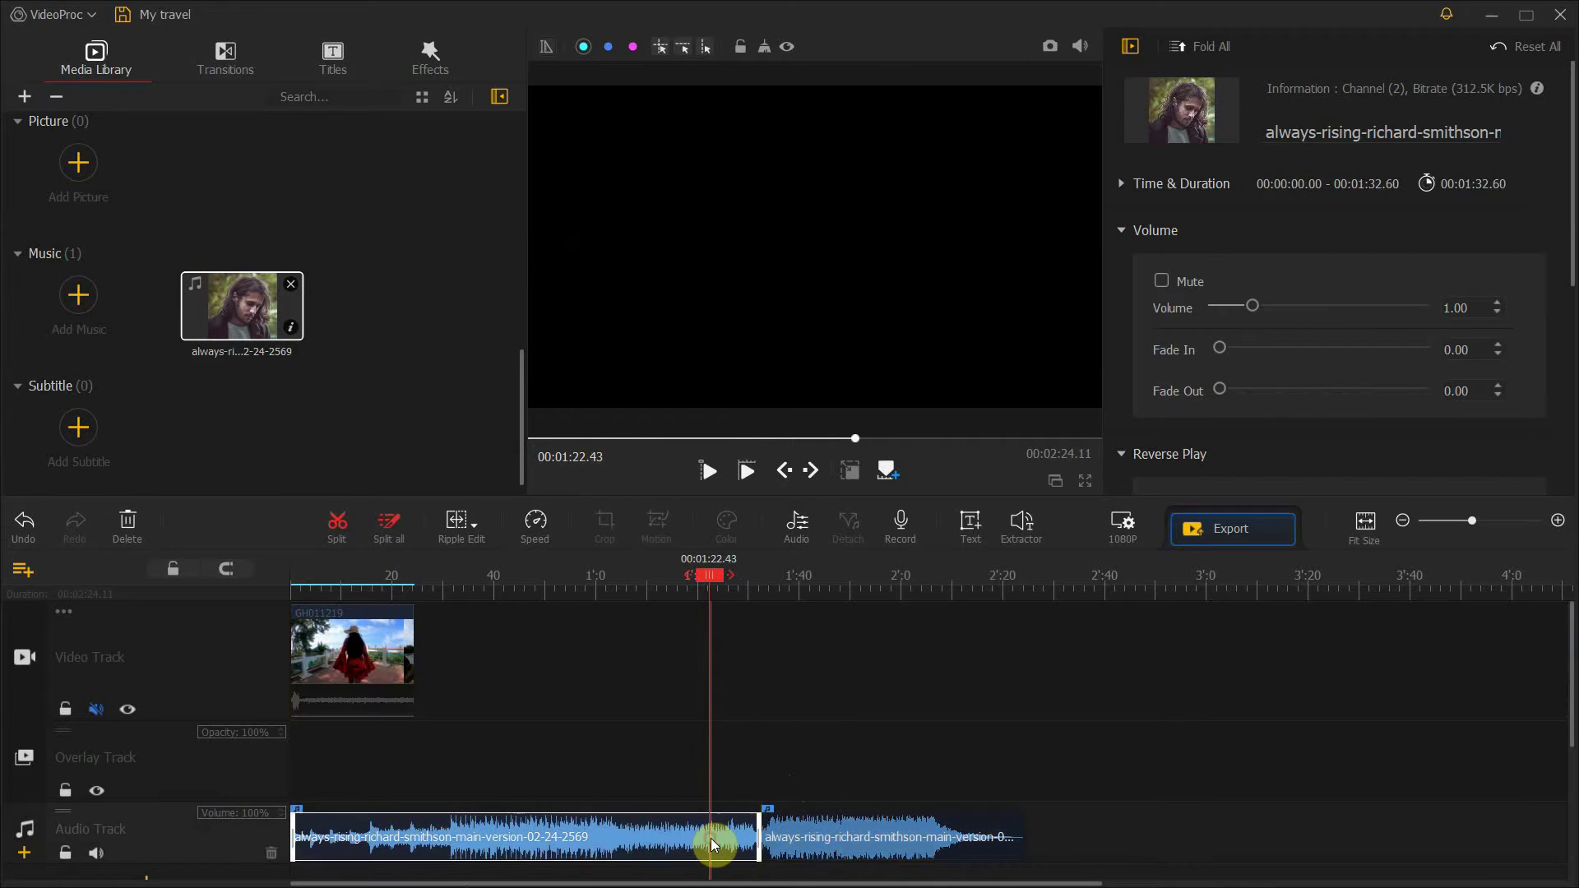
key("Delete")
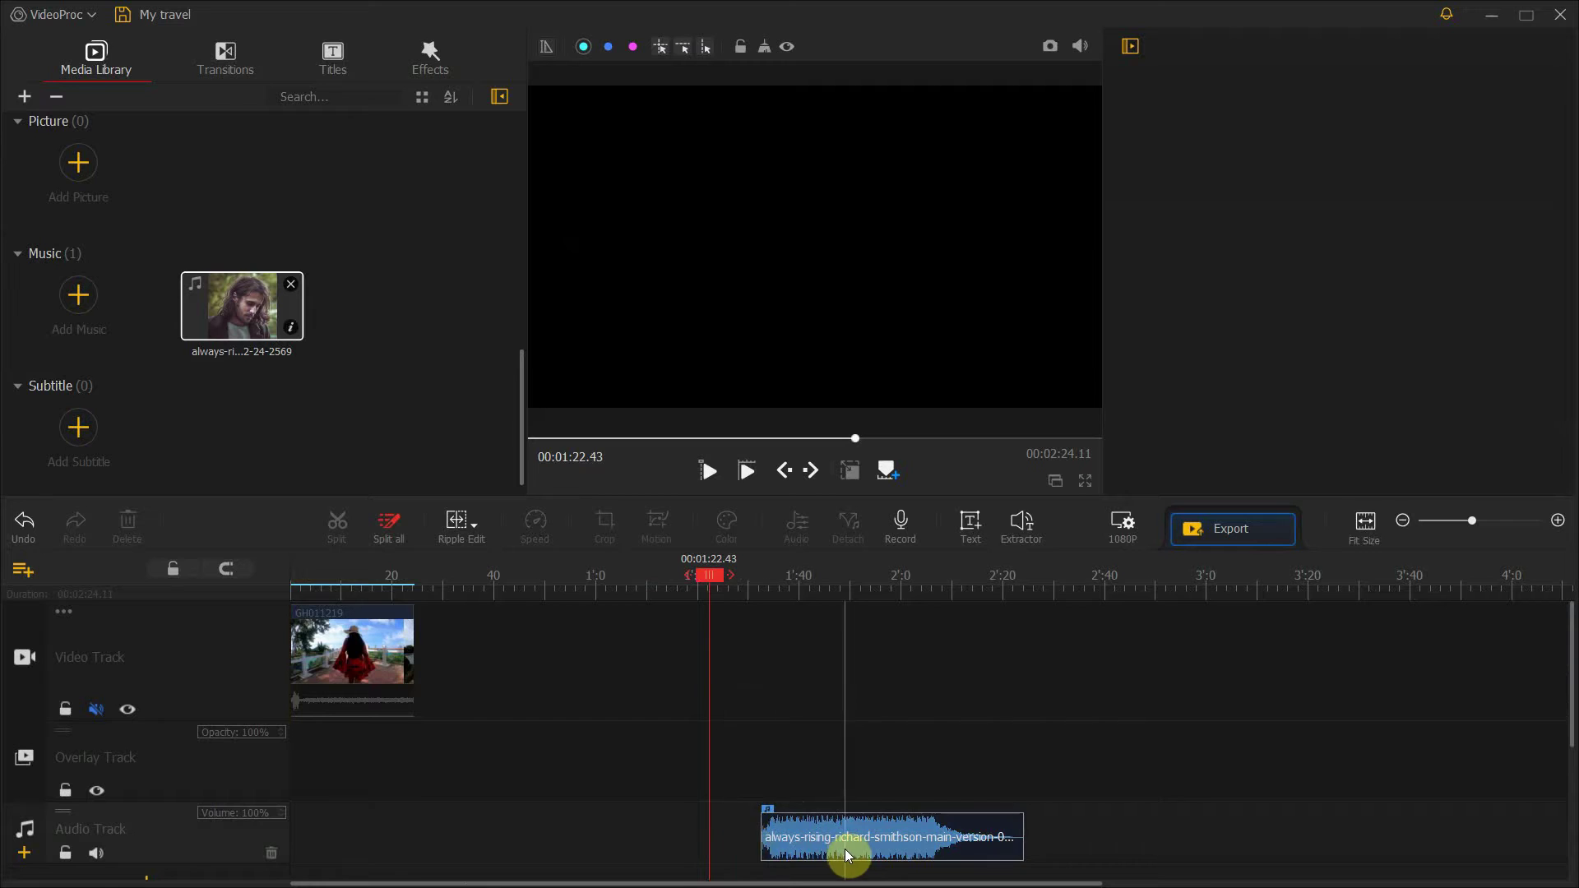
left_click_drag(849, 849, 353, 847)
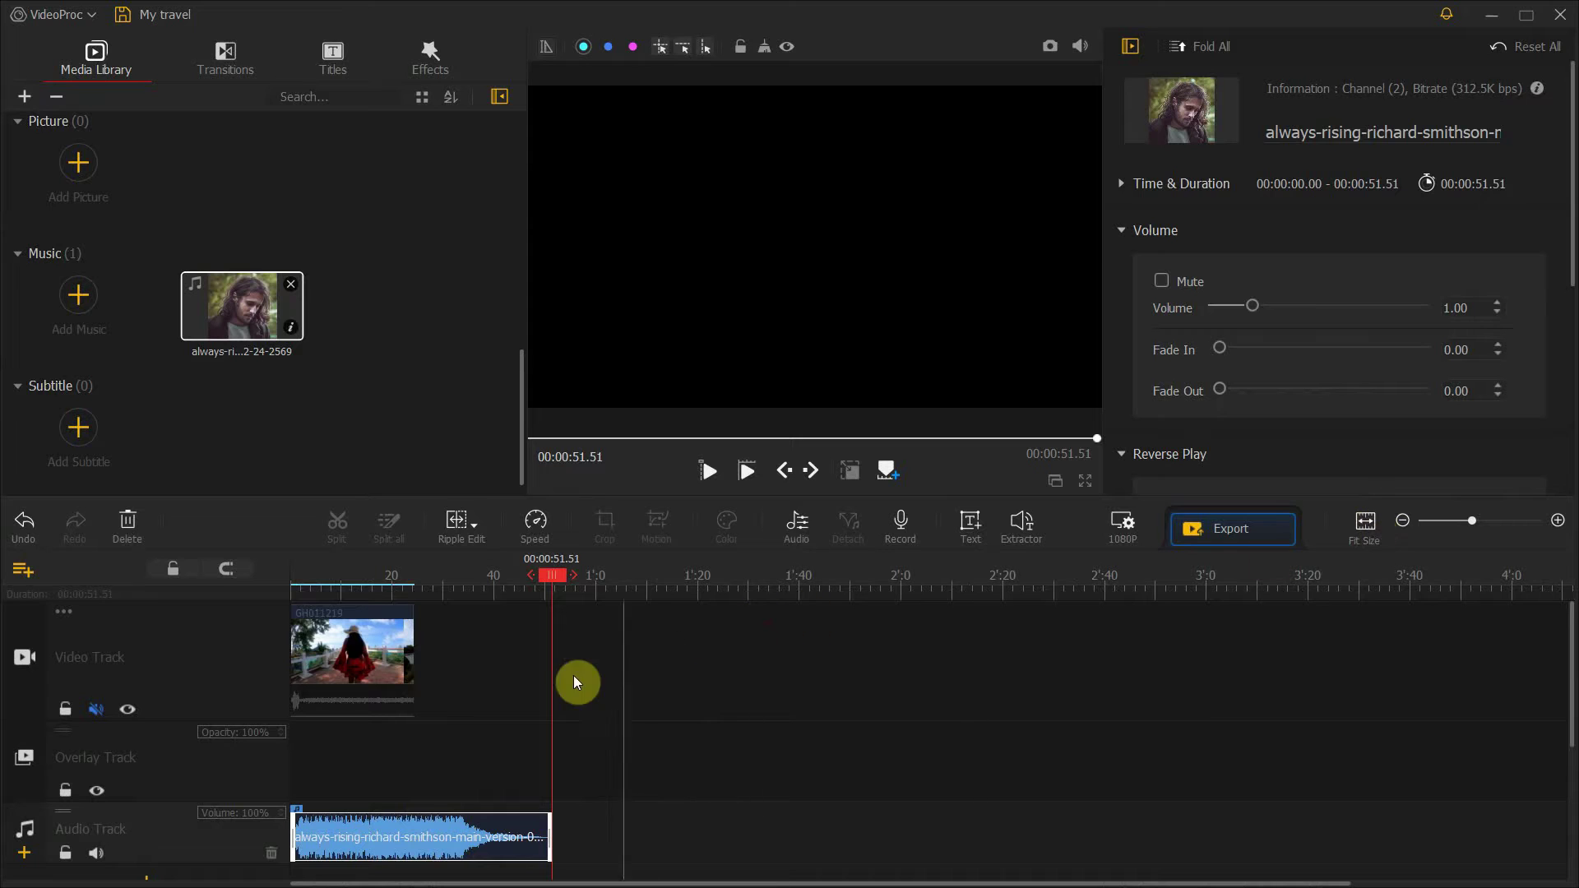
left_click(466, 734)
Fit the timeline to the project, return to 0:00, and play it in full-screen preview.
left_click(1349, 533)
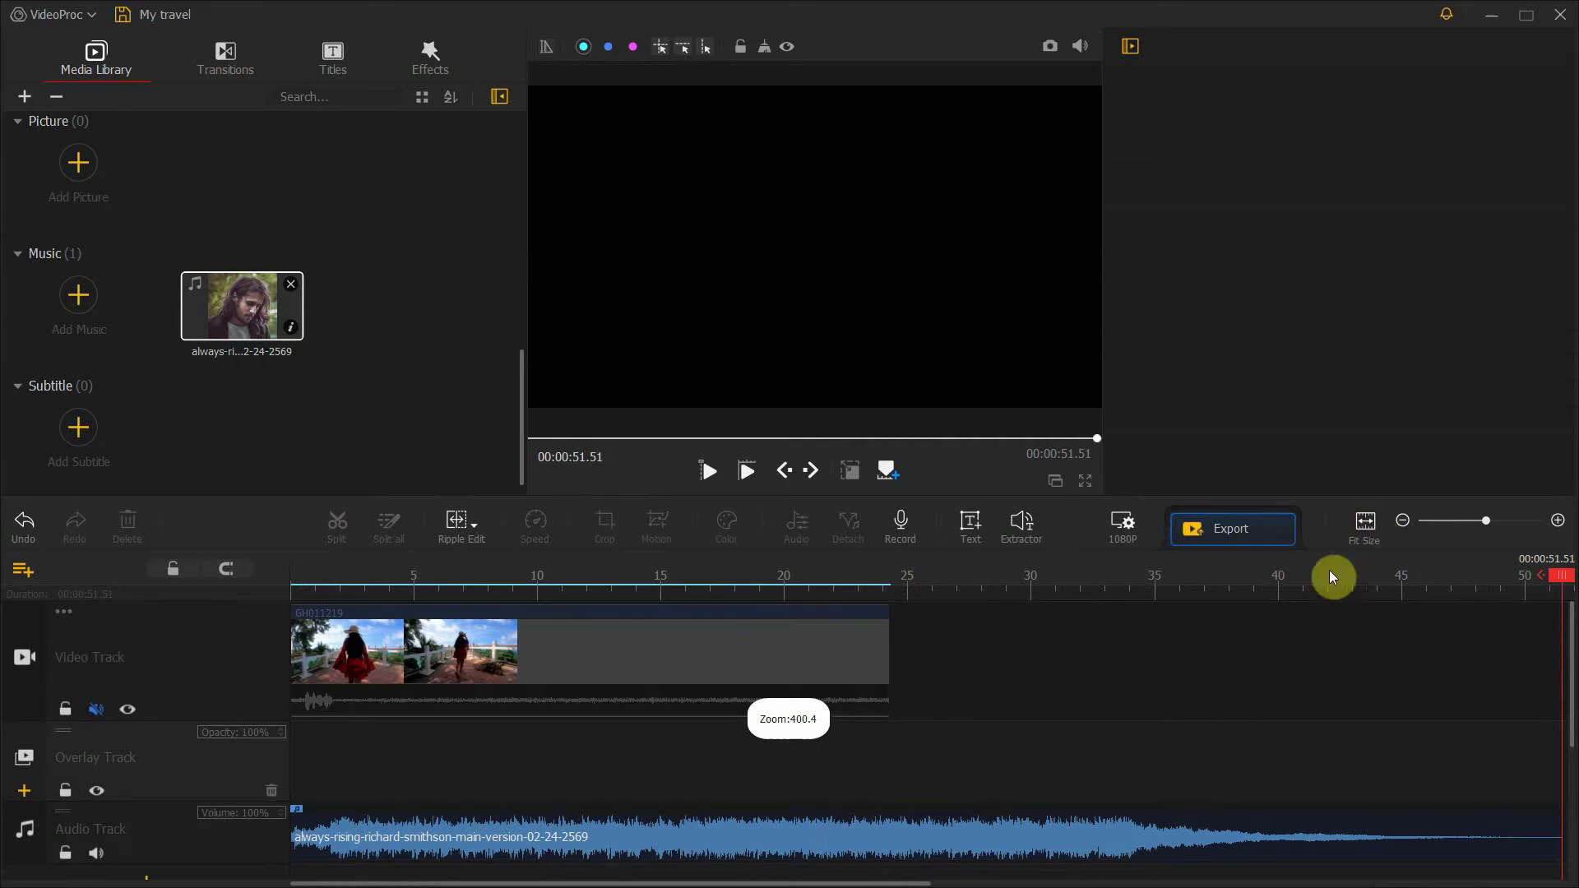
left_click(1548, 577)
left_click(973, 585)
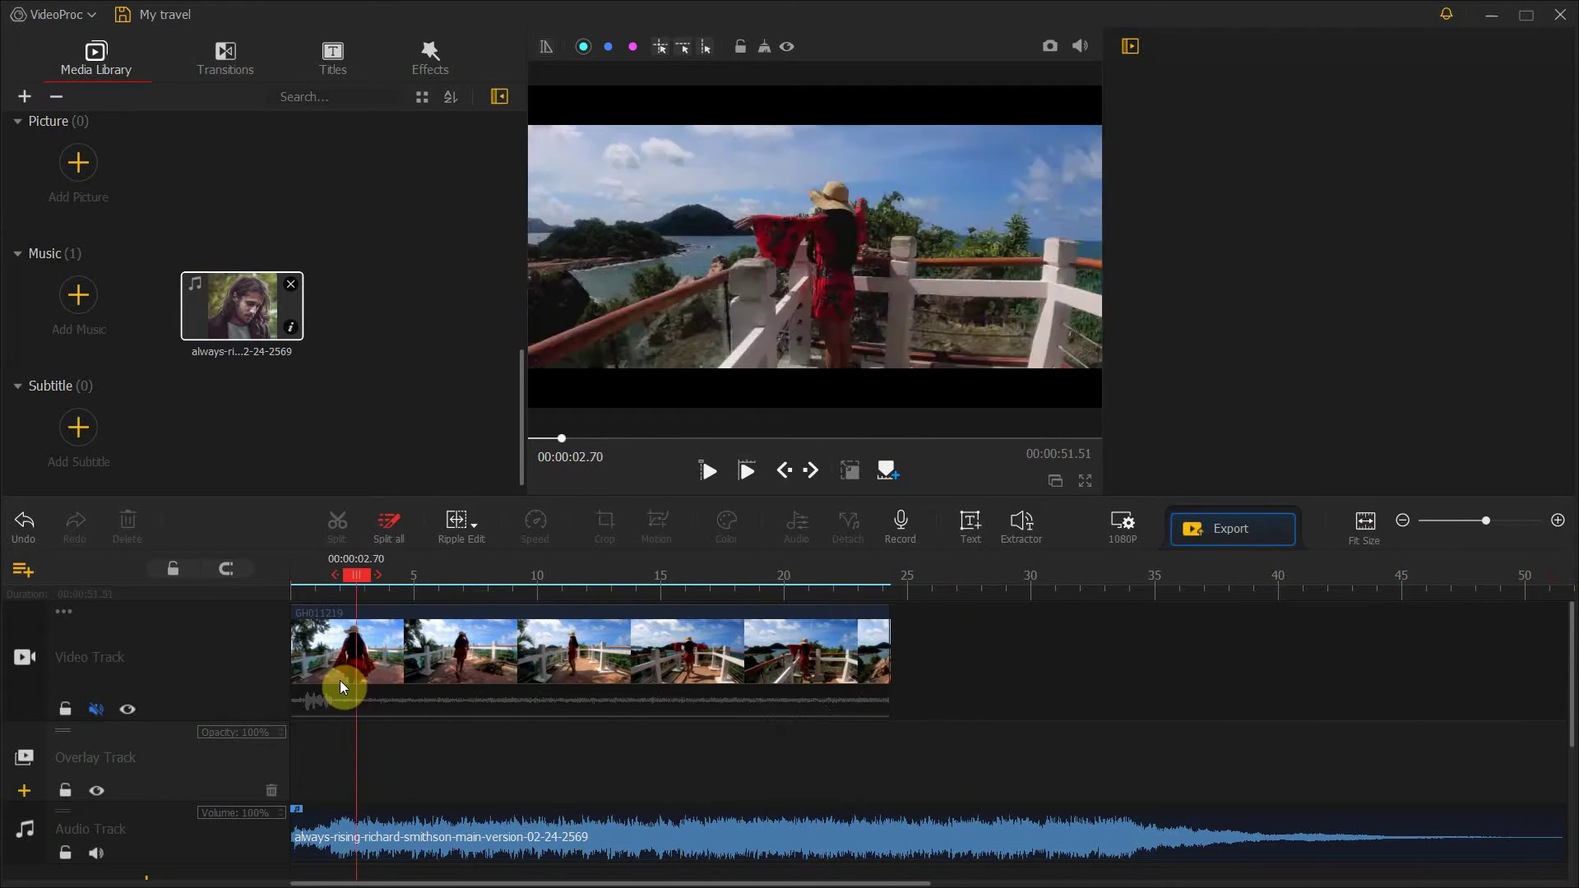
key("Home")
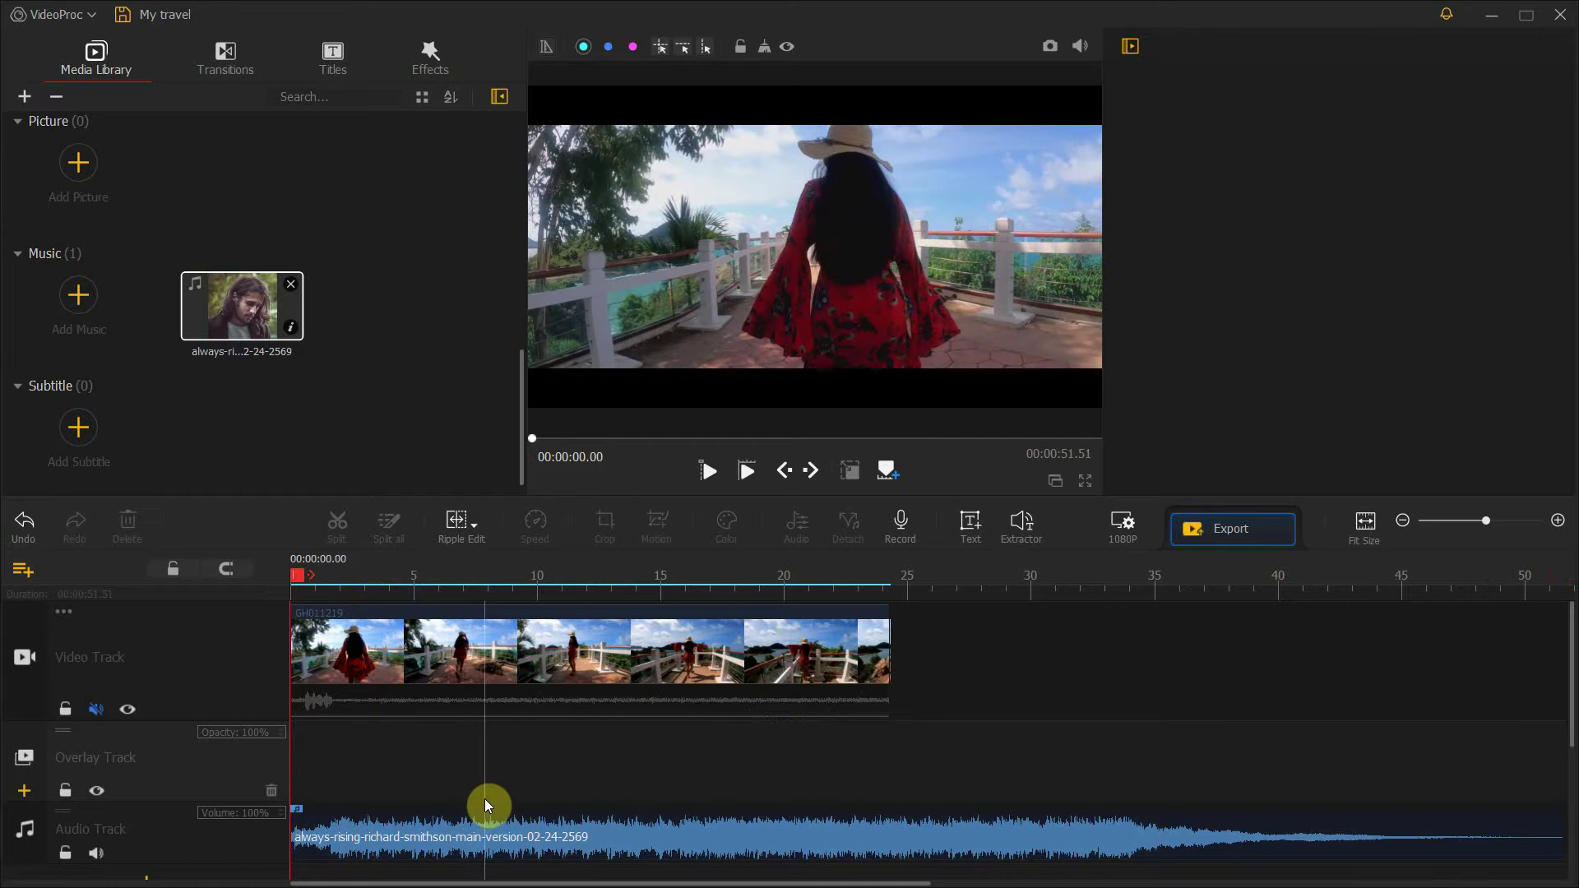
left_click(1083, 480)
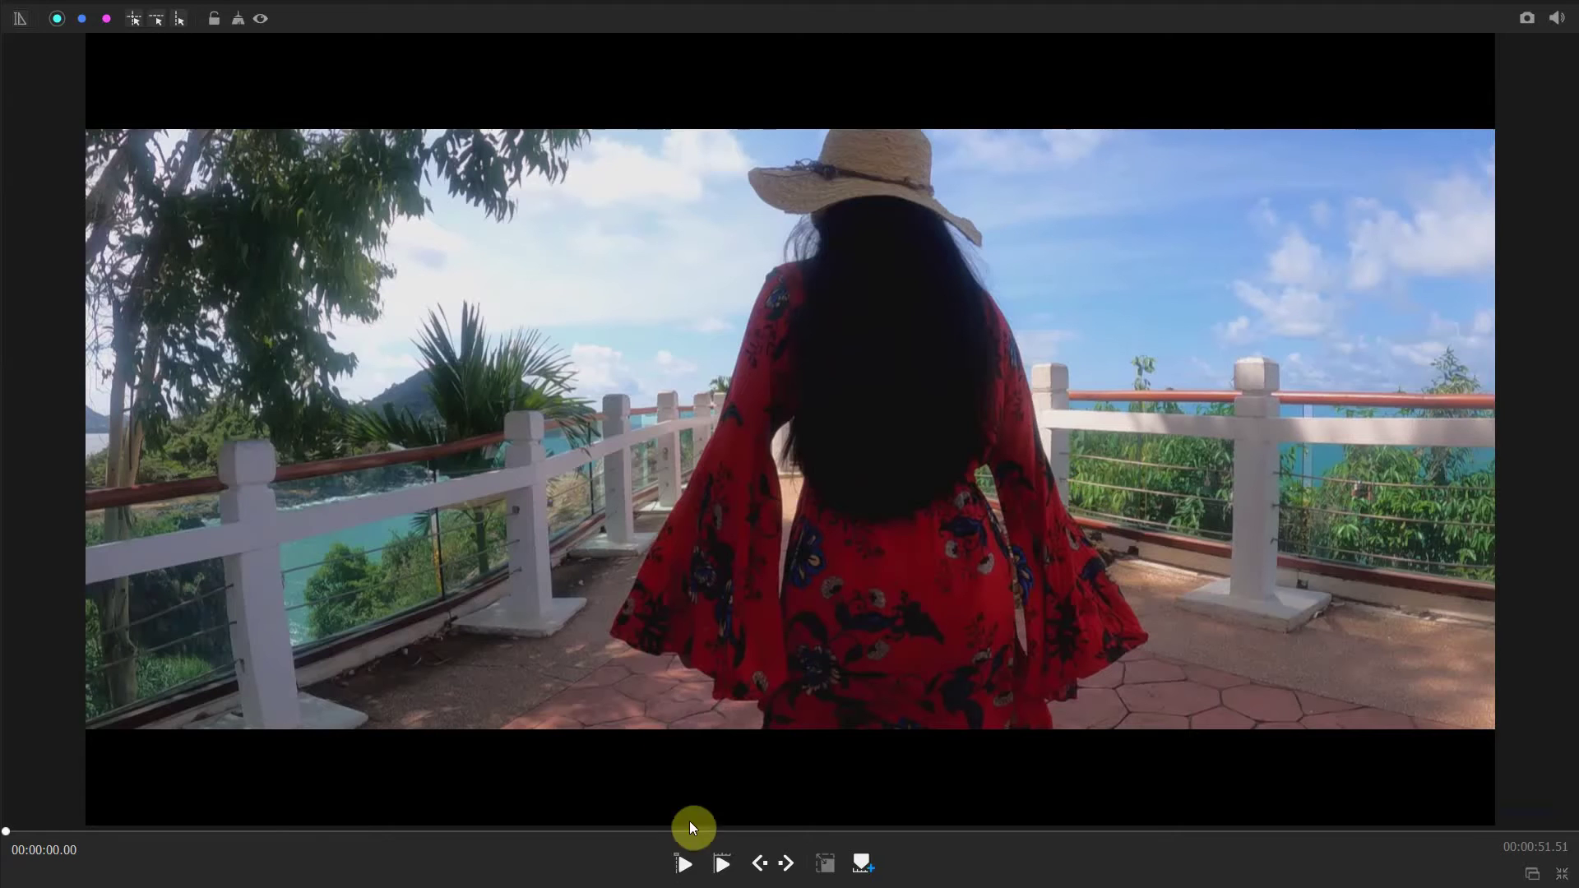
left_click(688, 864)
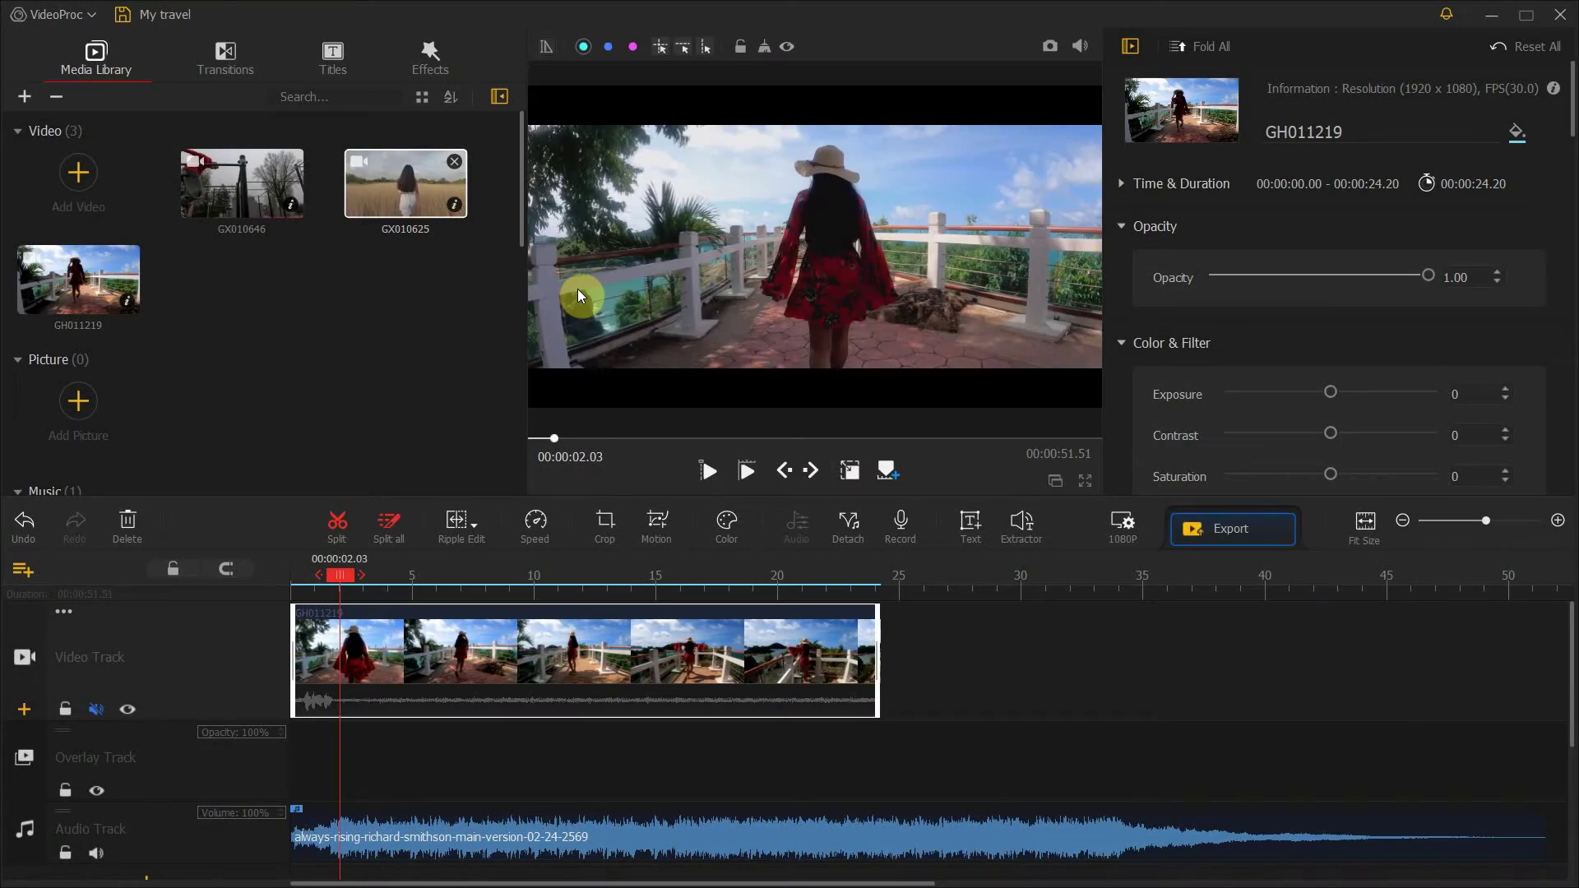
Enable lens distortion correction for GH011219 and pick the GOPRO HERO 9 camera profile.
left_click(1085, 480)
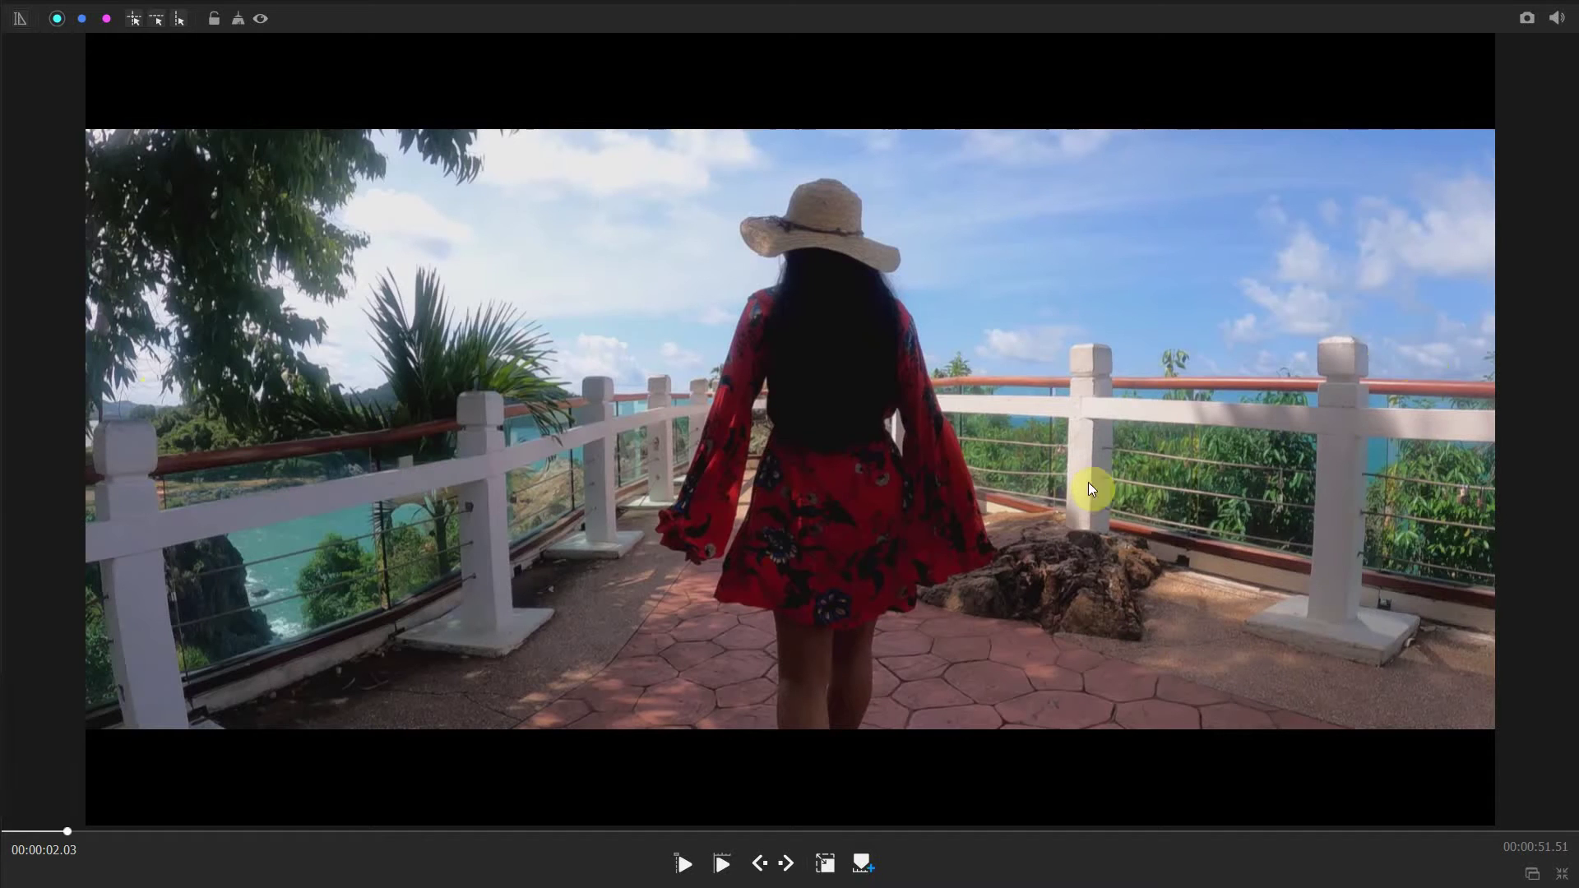
left_click(1562, 874)
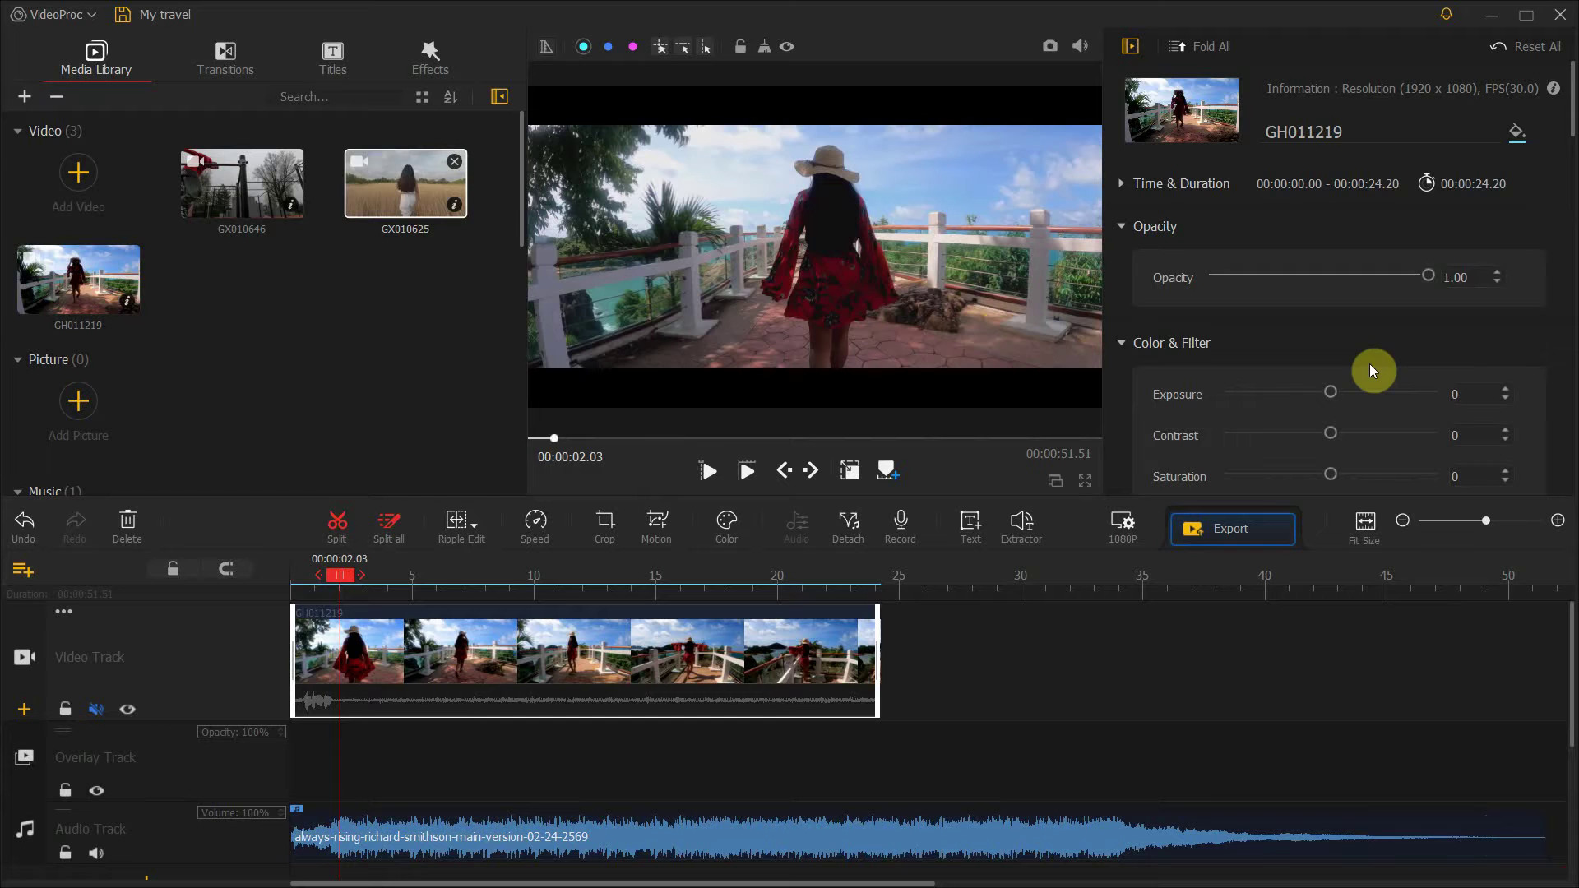
left_click_drag(1571, 113, 1571, 362)
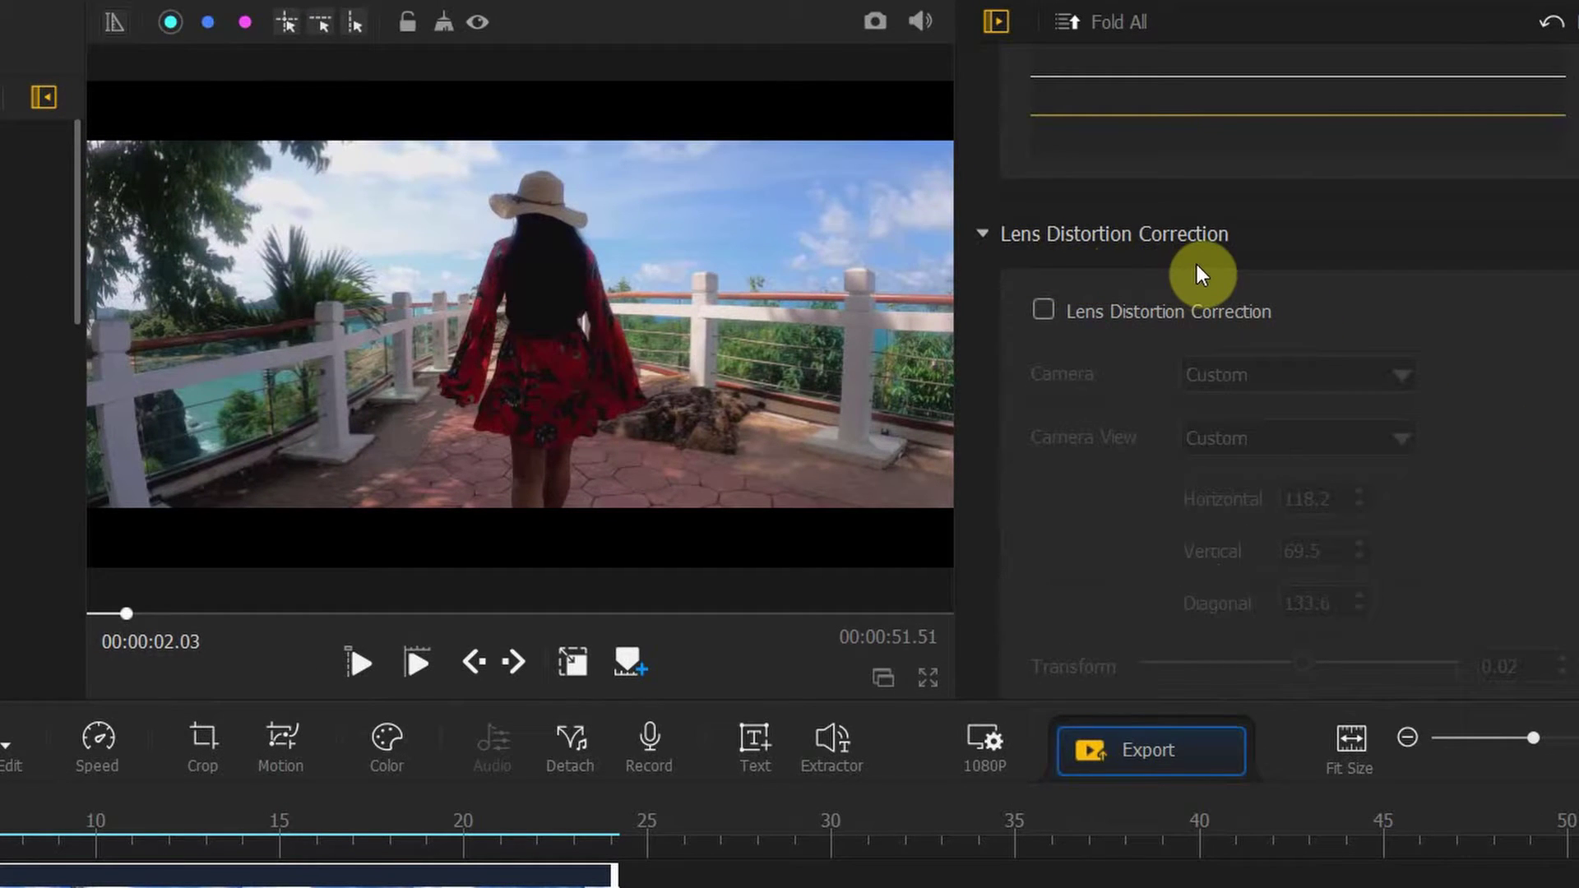
left_click(1044, 310)
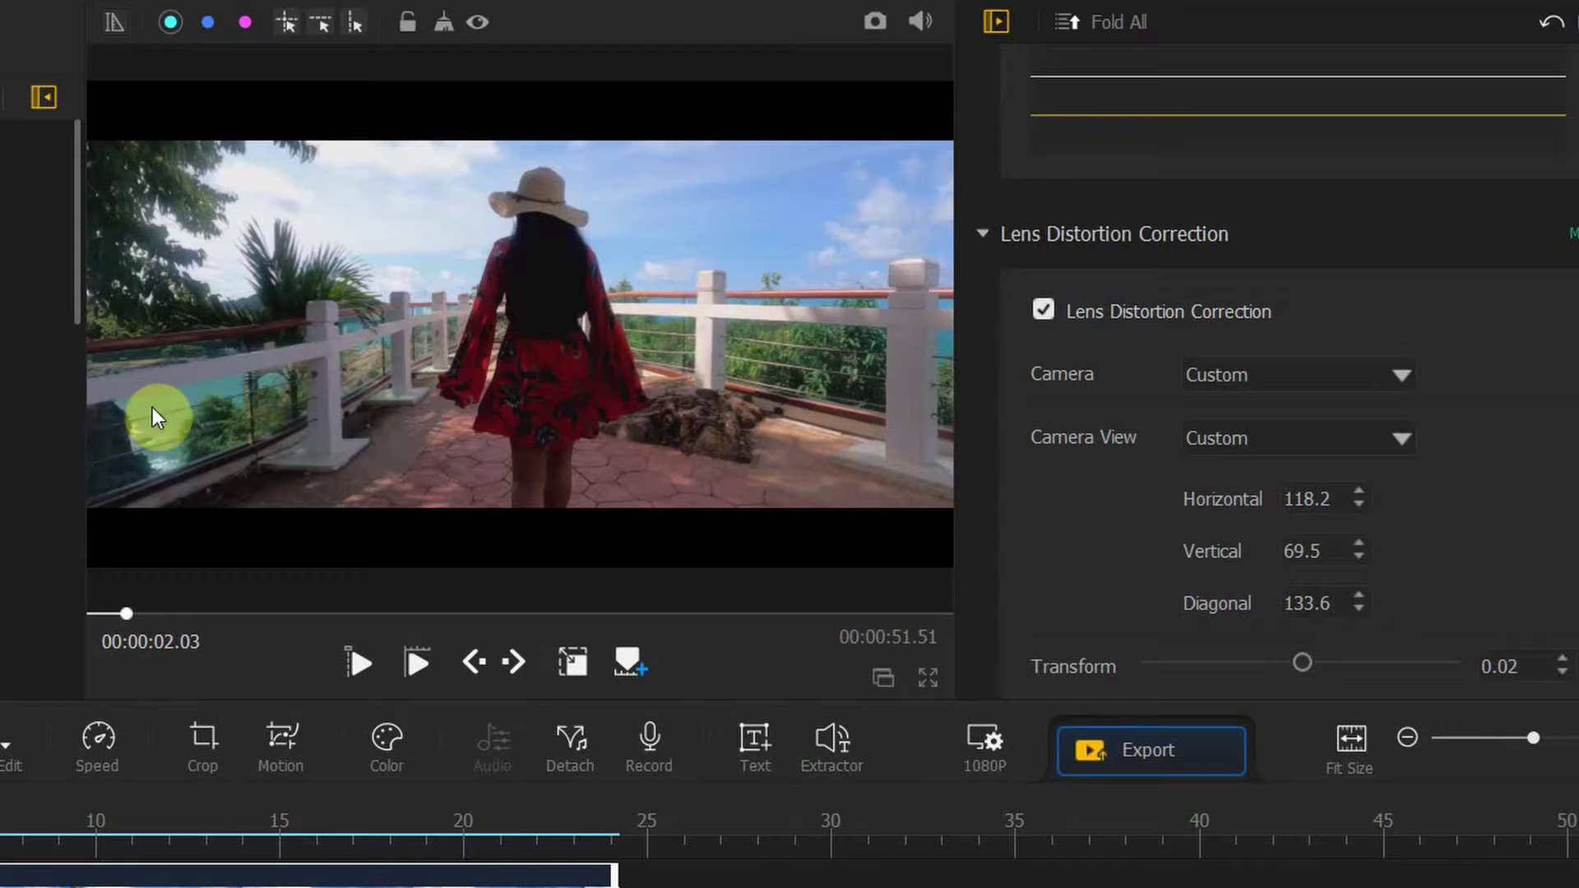
left_click(1308, 371)
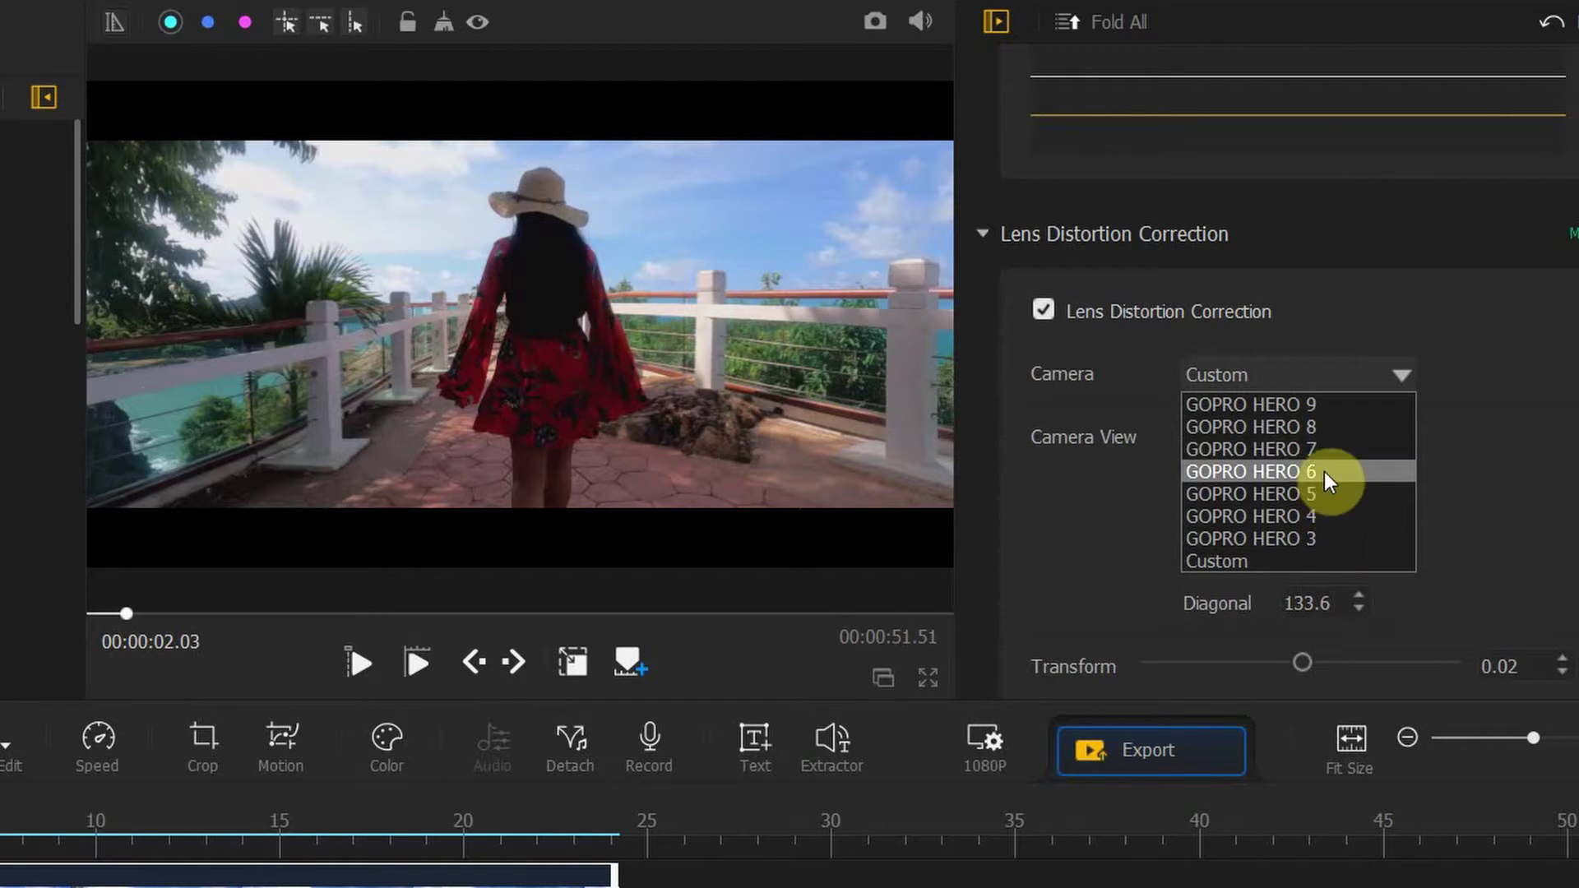
left_click(1263, 402)
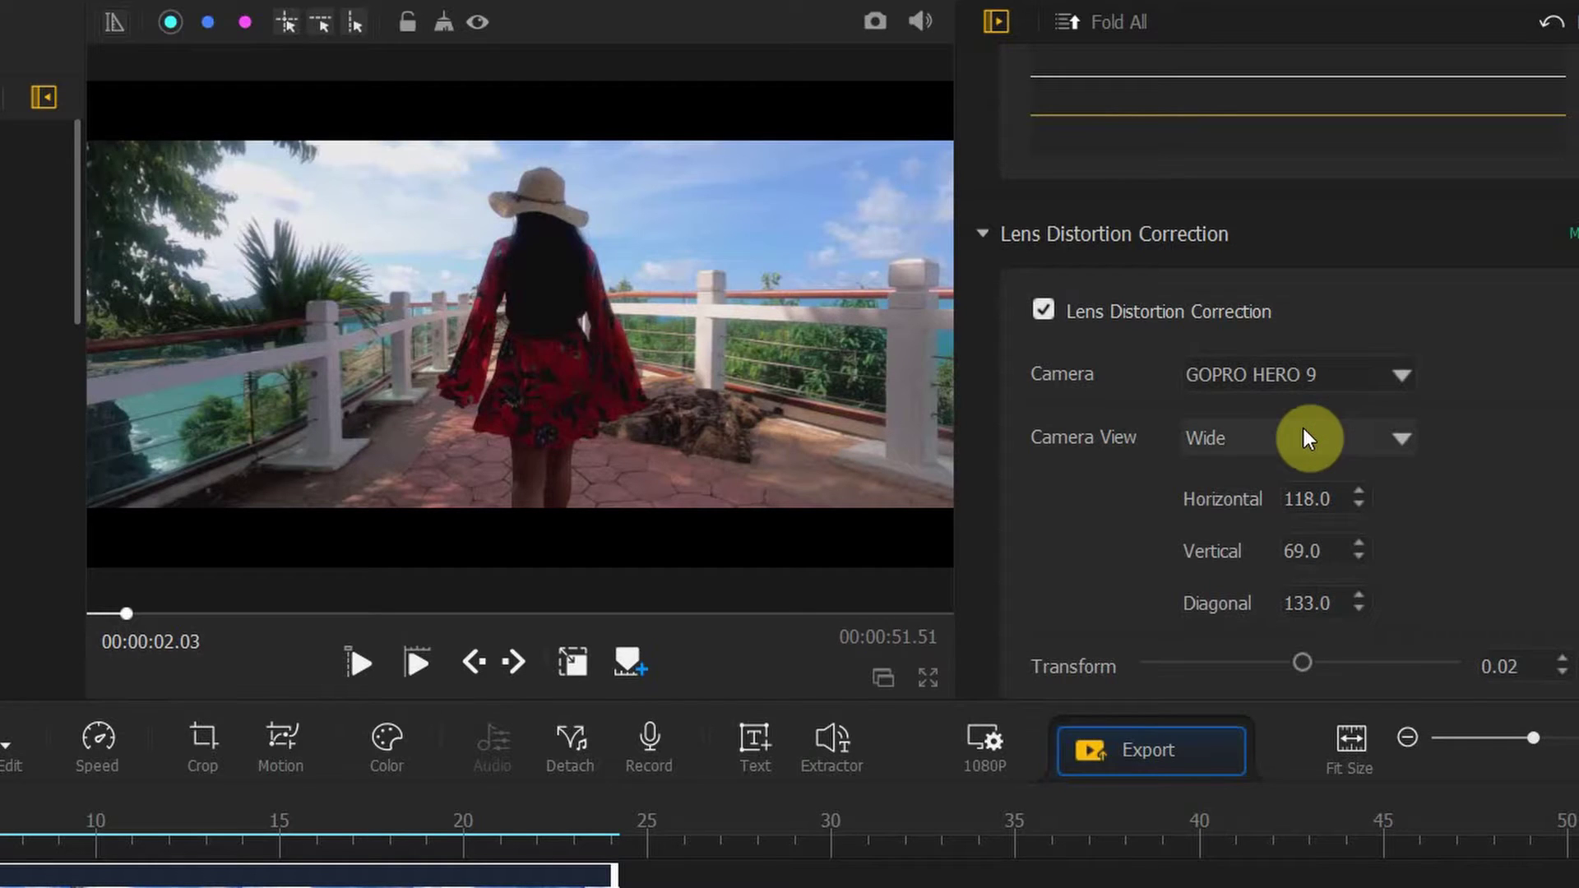
Keep the Wide camera view and set the correction transform to 0.02.
left_click(1254, 442)
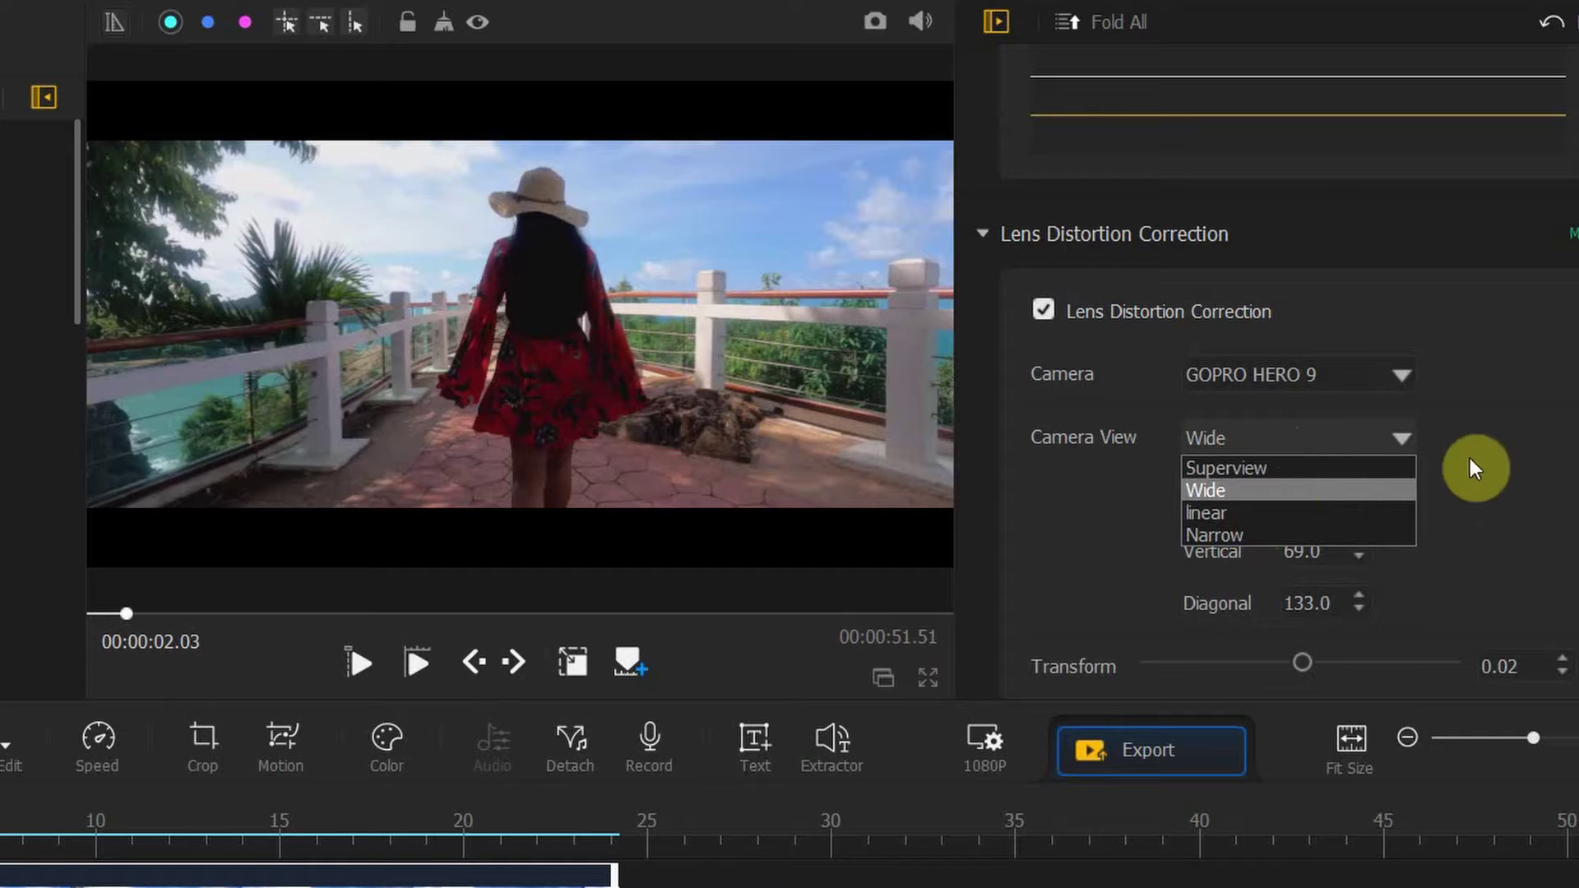
left_click(1296, 489)
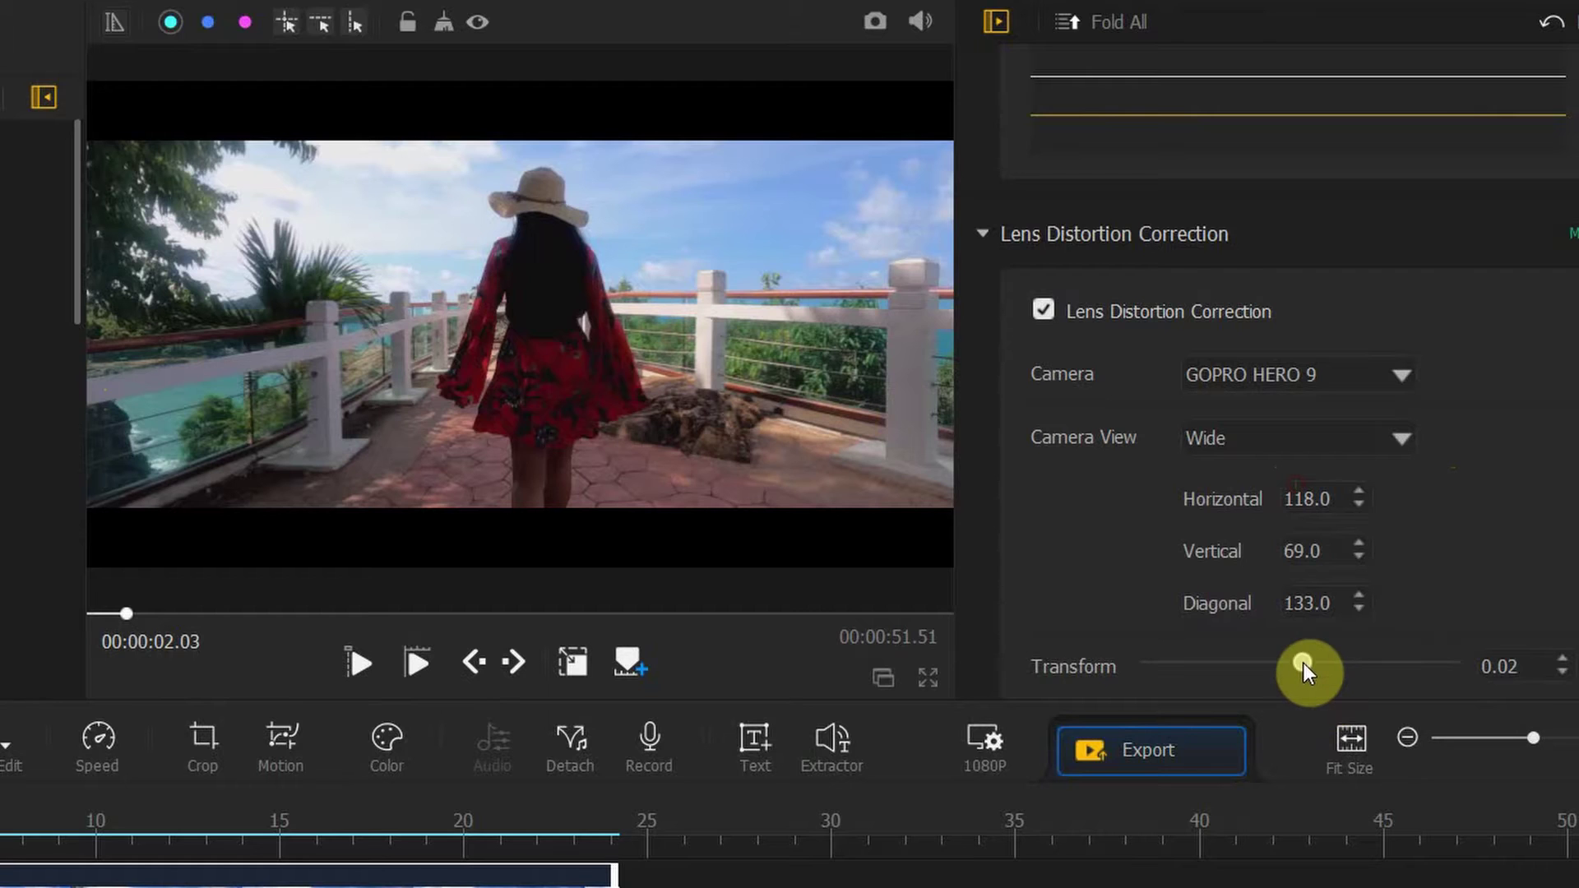
mouse_move(1305, 663)
left_mouse_down()
mouse_move(1374, 673)
mouse_move(1245, 673)
mouse_move(1307, 679)
left_mouse_up()
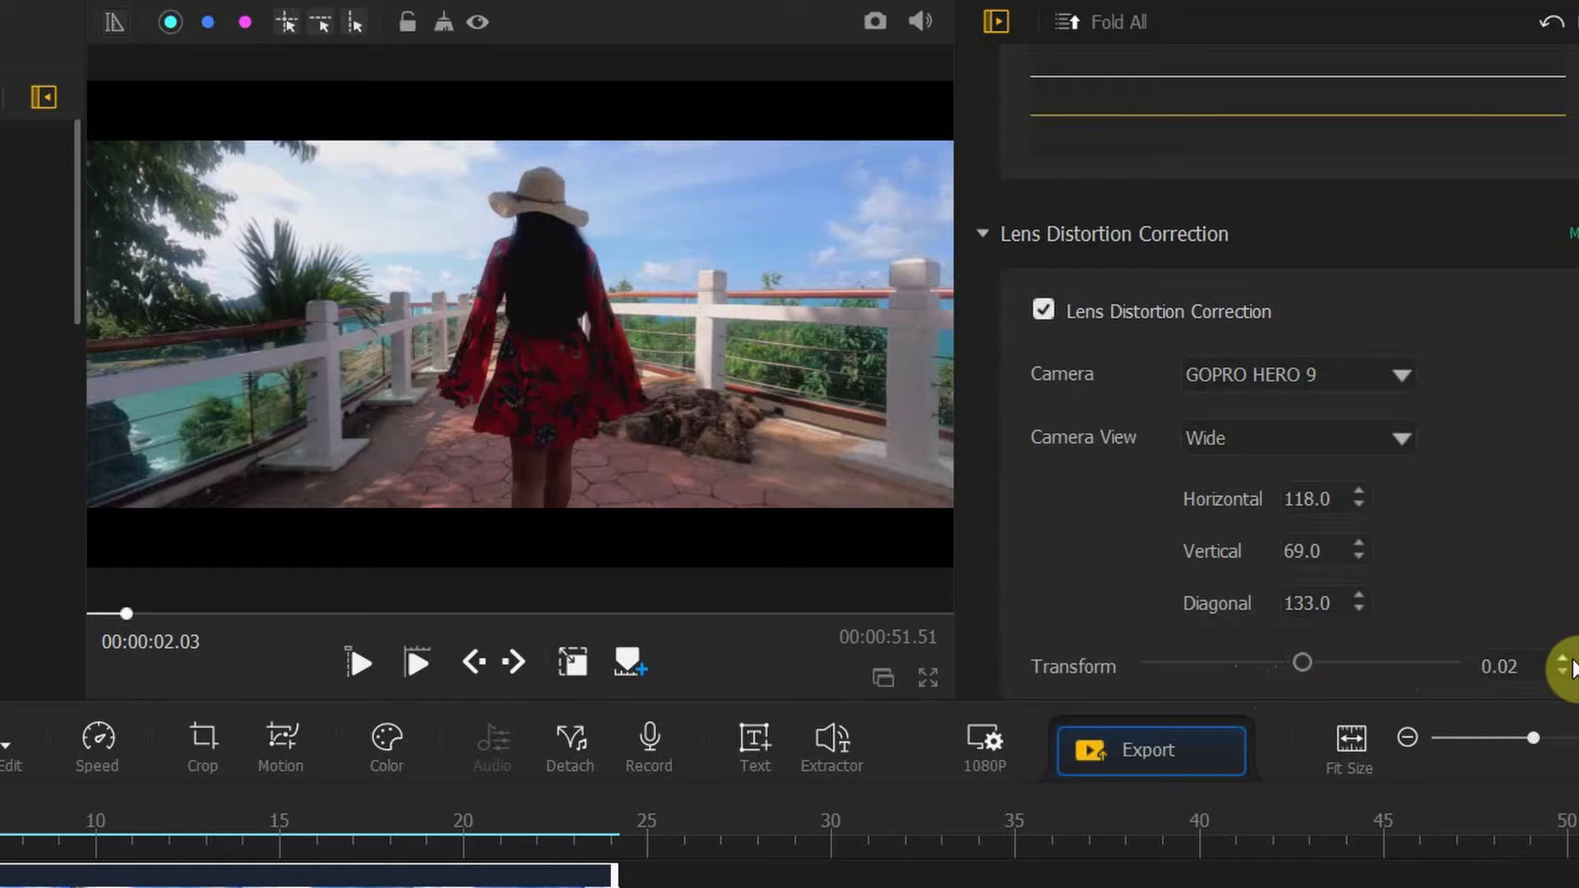
scroll(1283, 411, "down", 2)
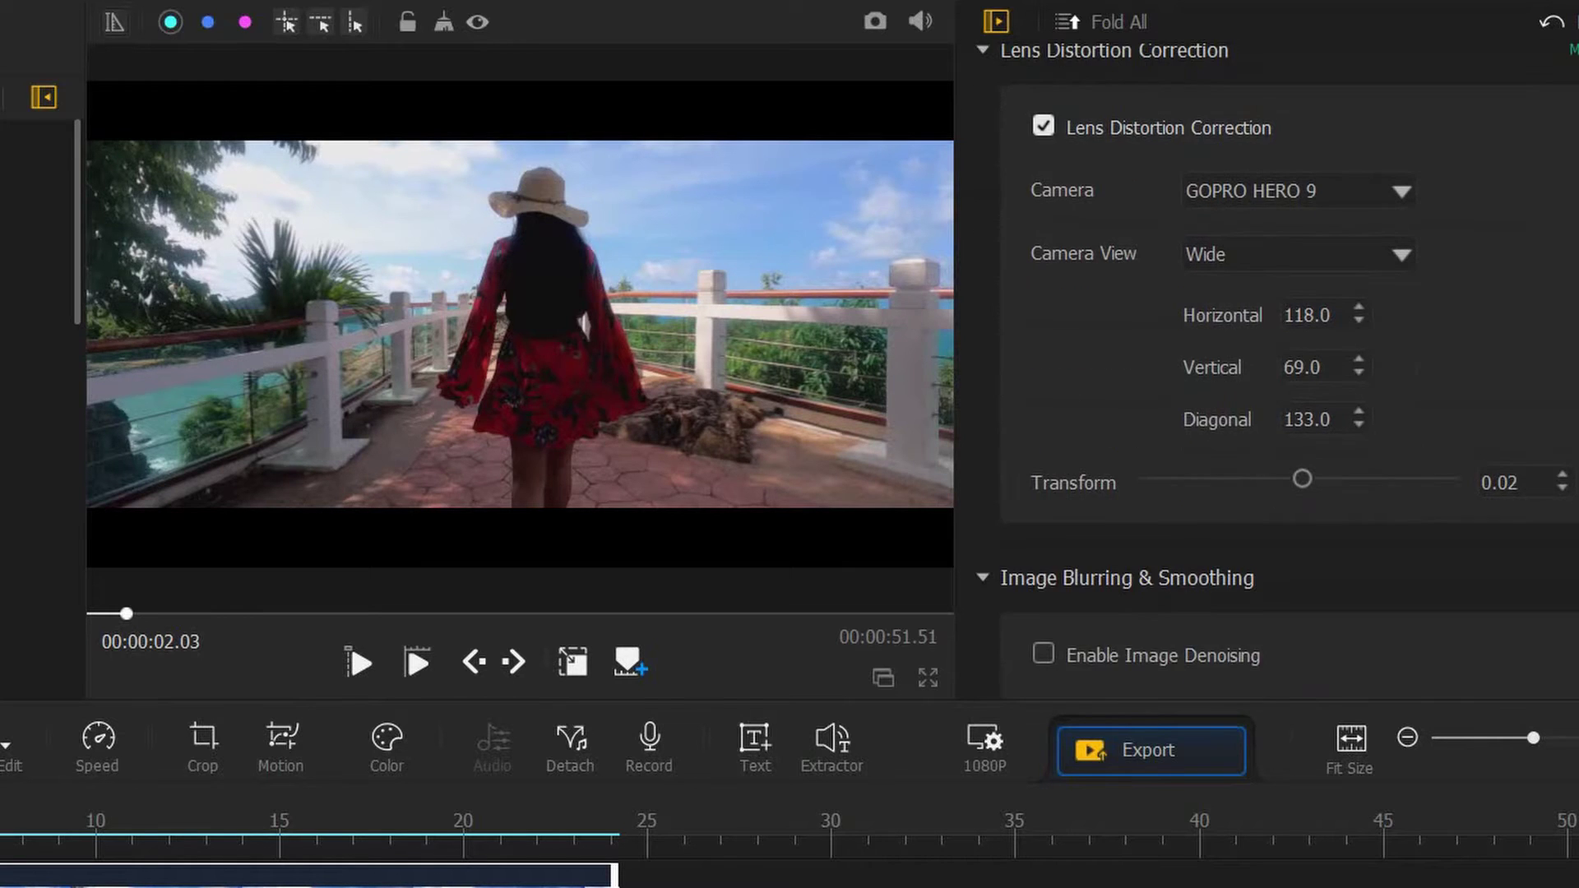
scroll(1275, 370, "up", 1)
left_click(385, 457)
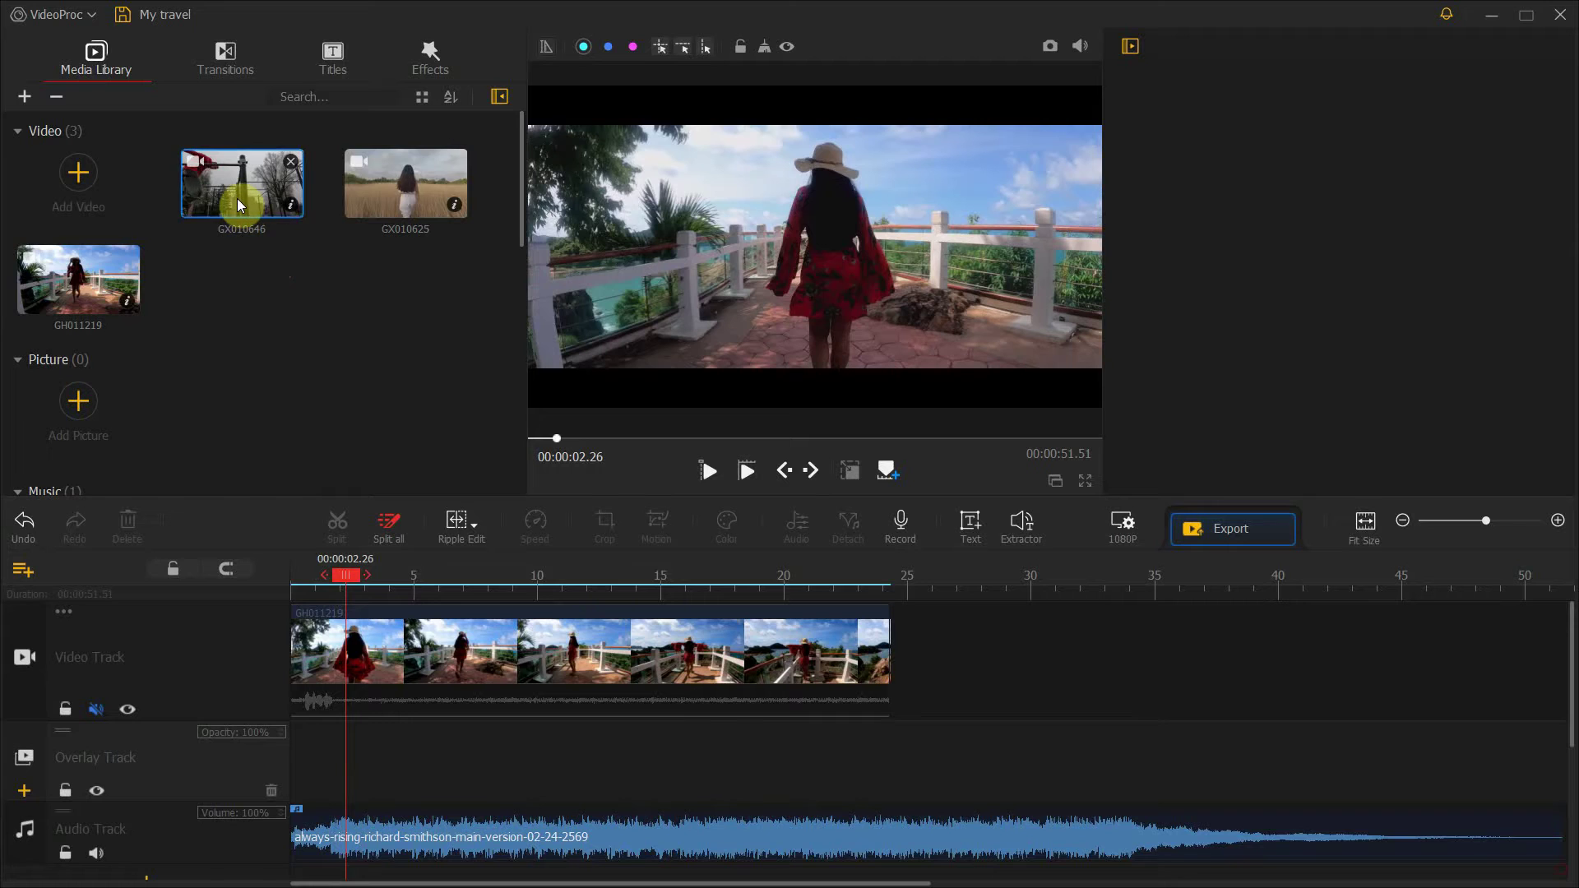
Place GX010646 after the field clip and split it at 29.46.
left_click_drag(237, 199, 961, 650)
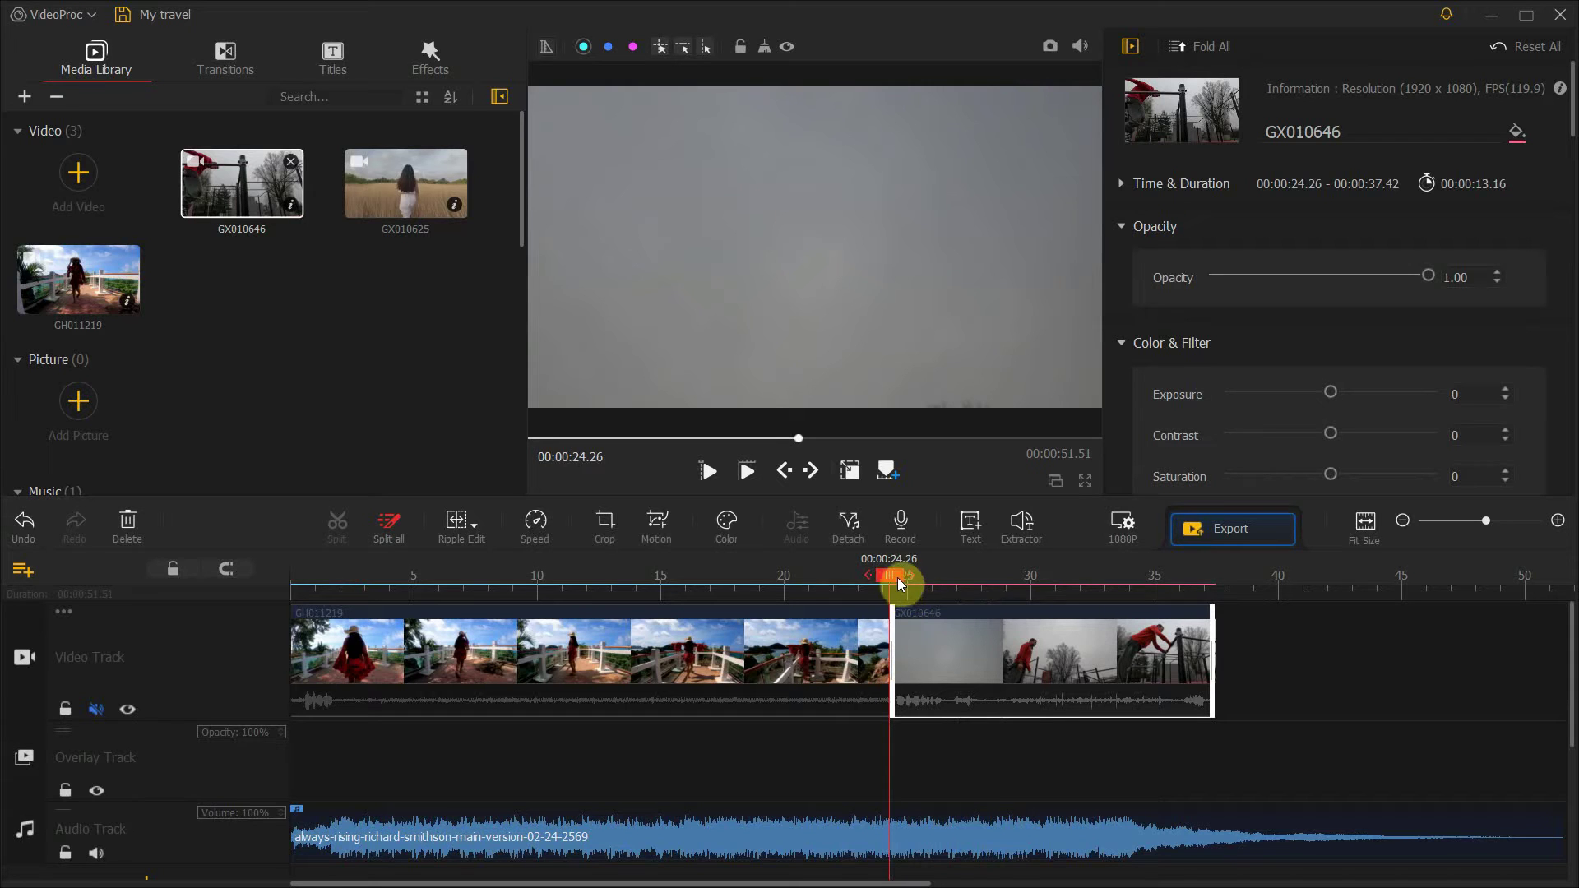
left_click_drag(896, 577, 1018, 656)
left_click(342, 525)
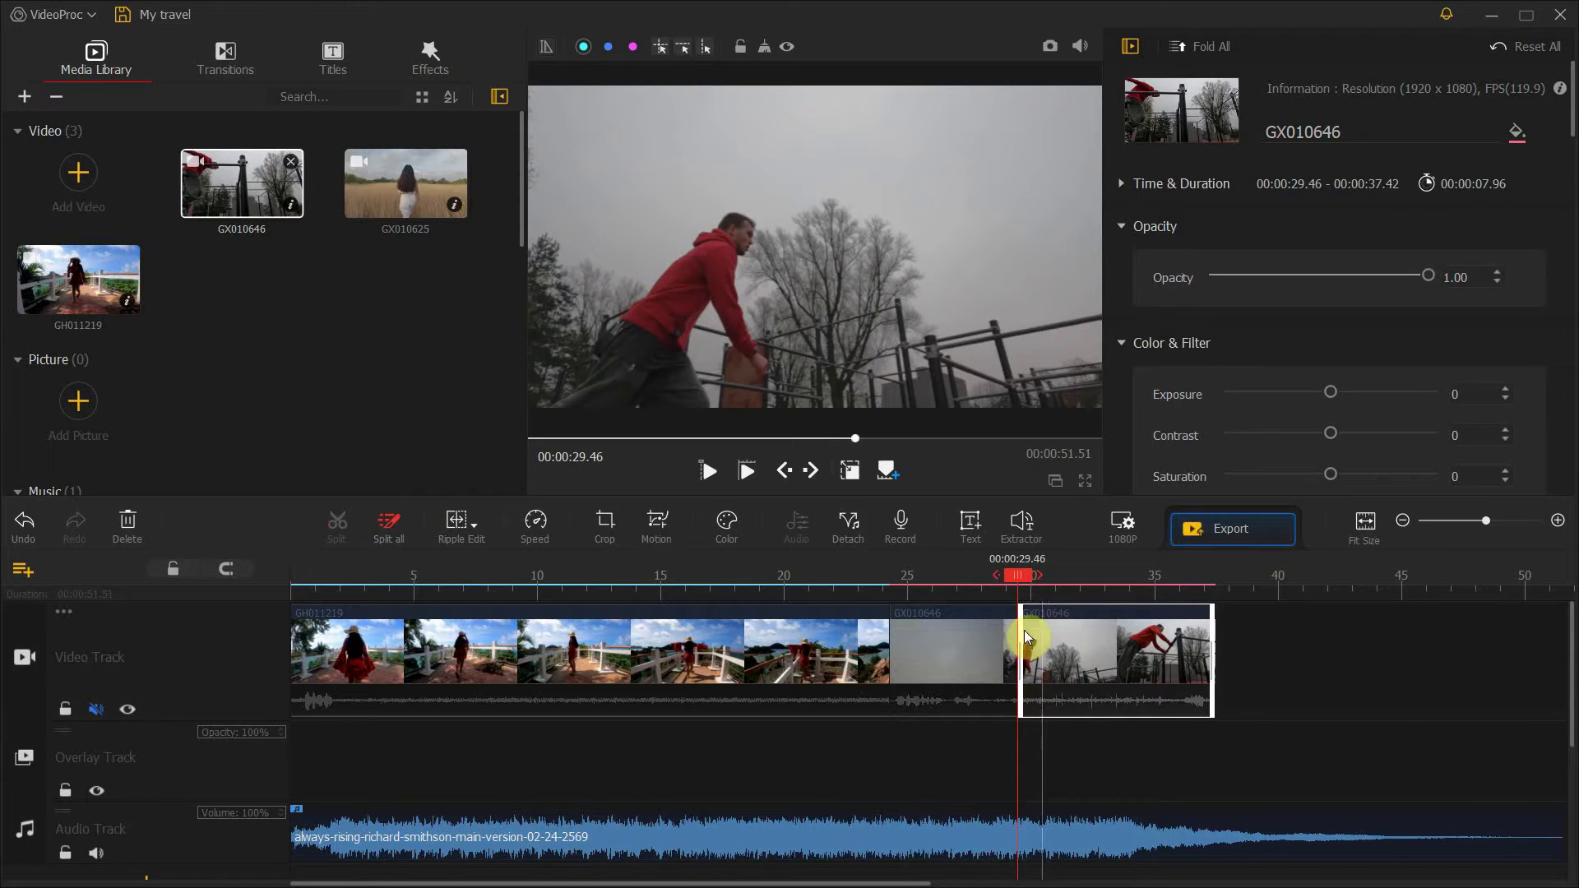
Split GX010646 again at 35.13 and delete the first and last pieces.
left_click_drag(1018, 579, 1156, 609)
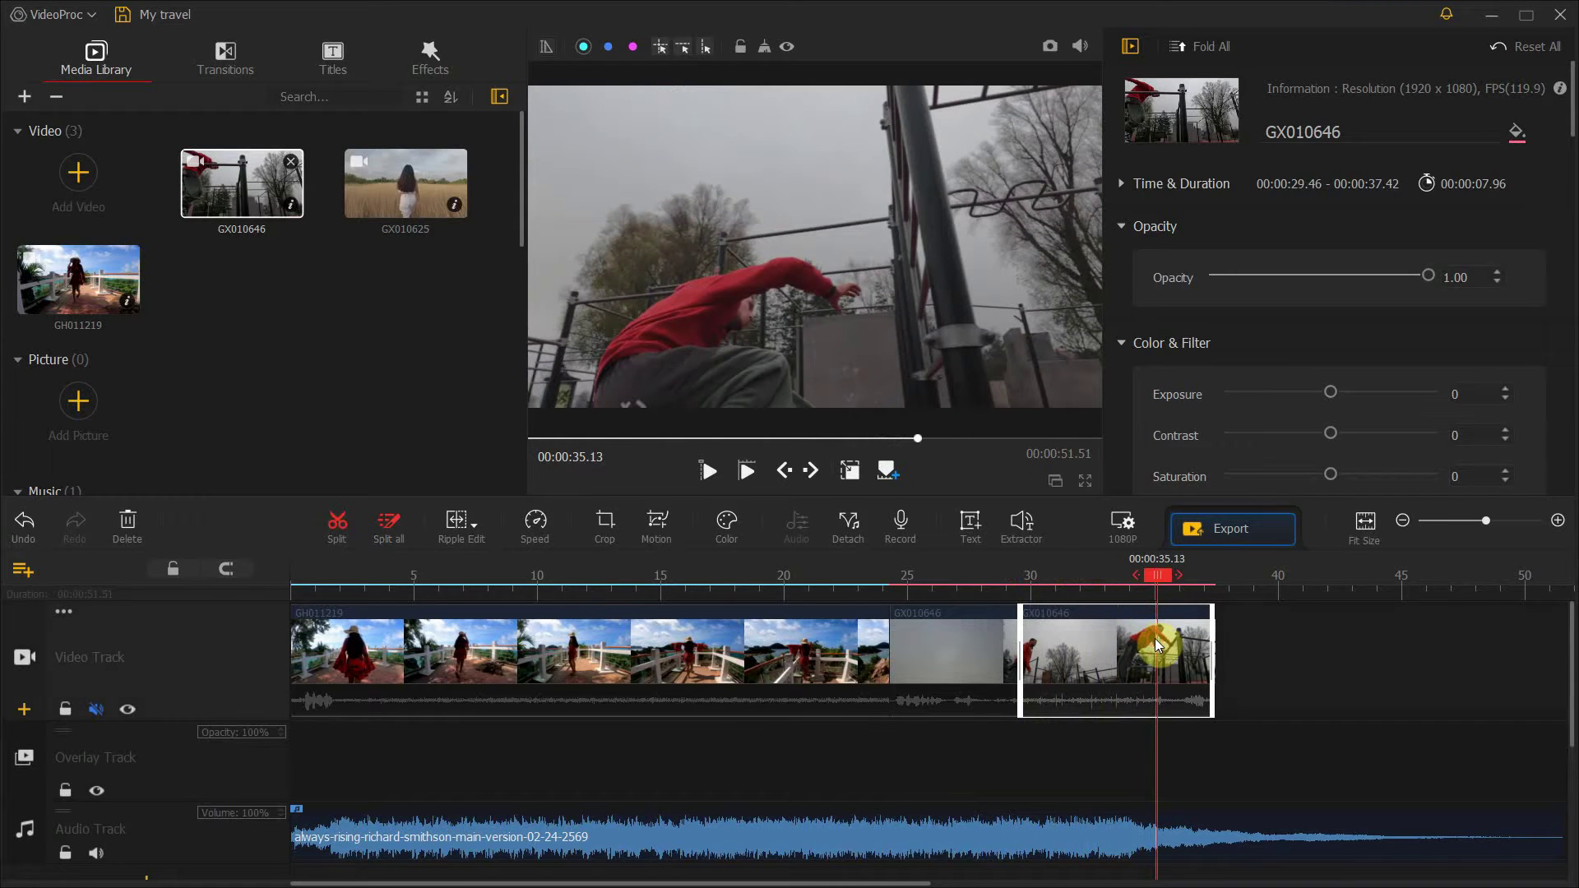
left_click(399, 514)
left_click(331, 523)
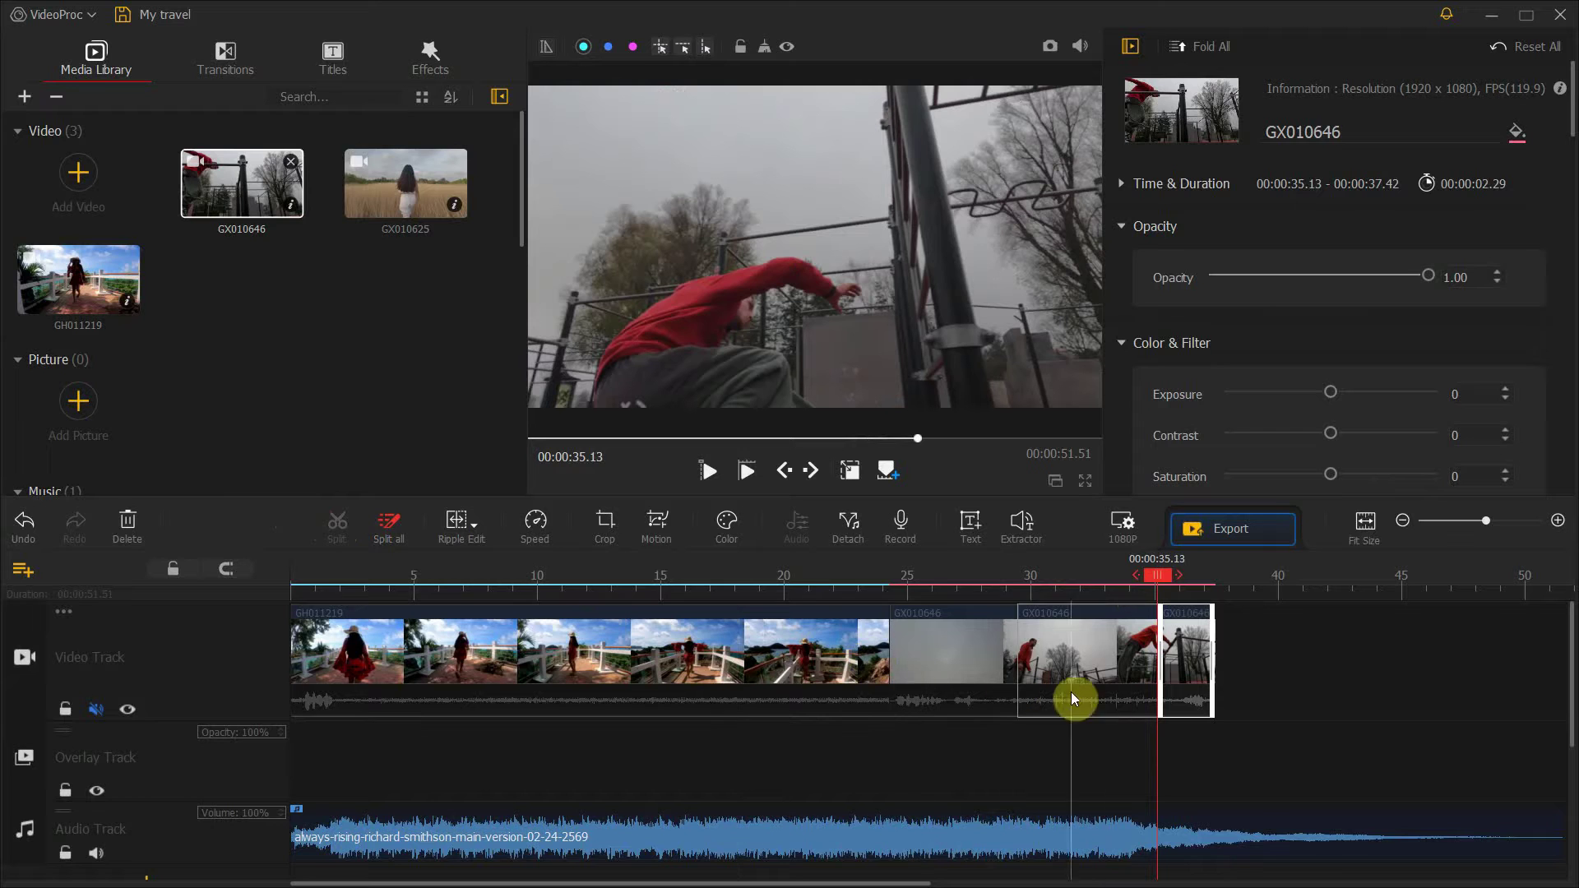
left_click(964, 651)
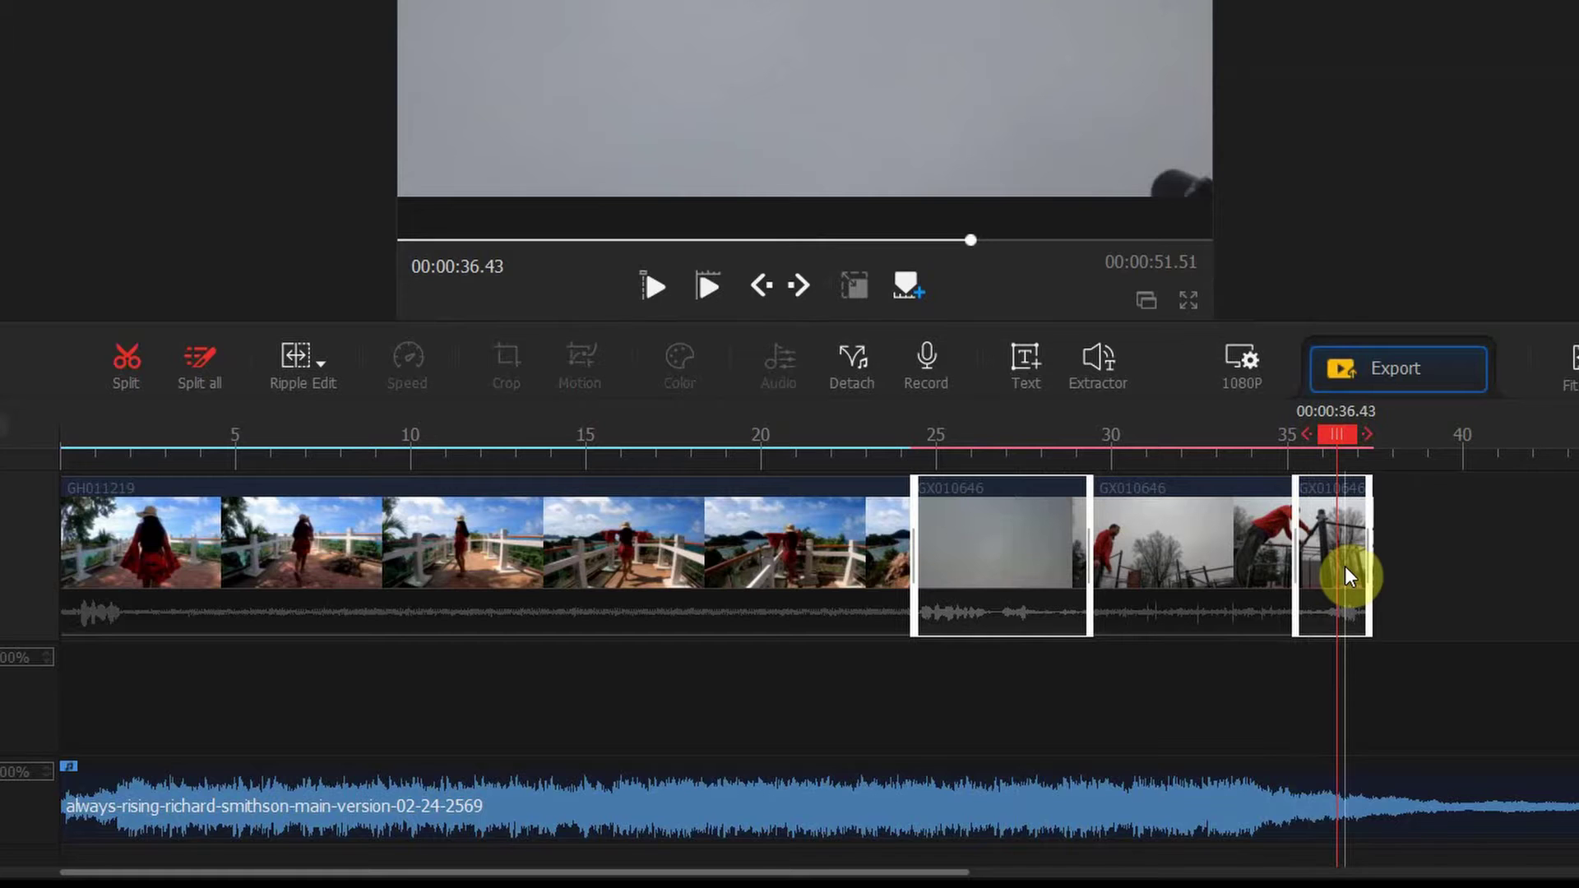
key("Delete")
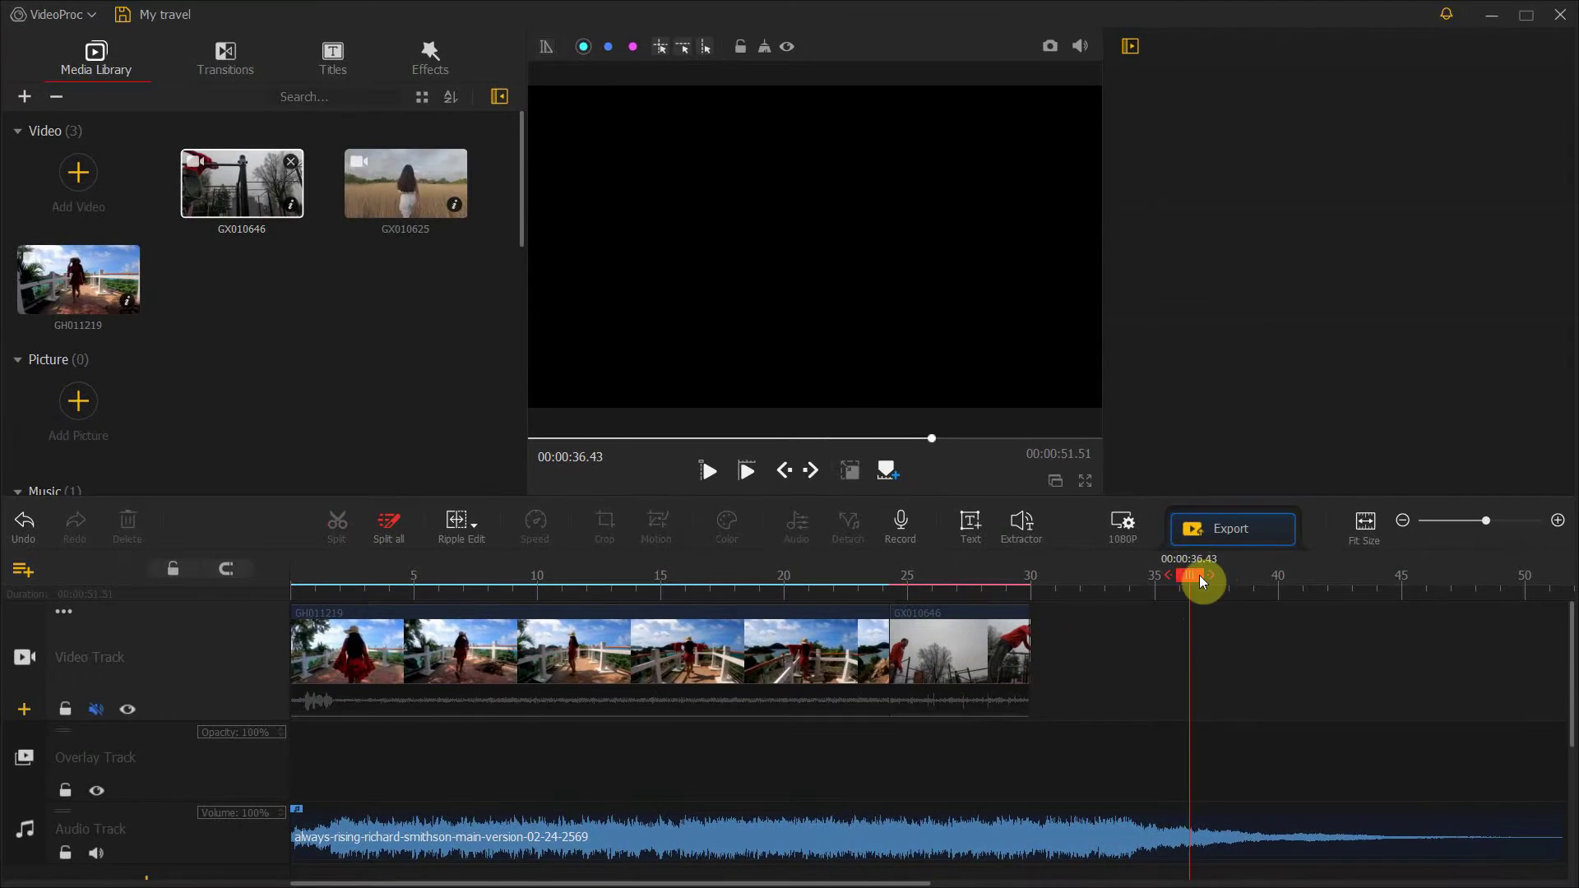
left_click_drag(1199, 575, 889, 605)
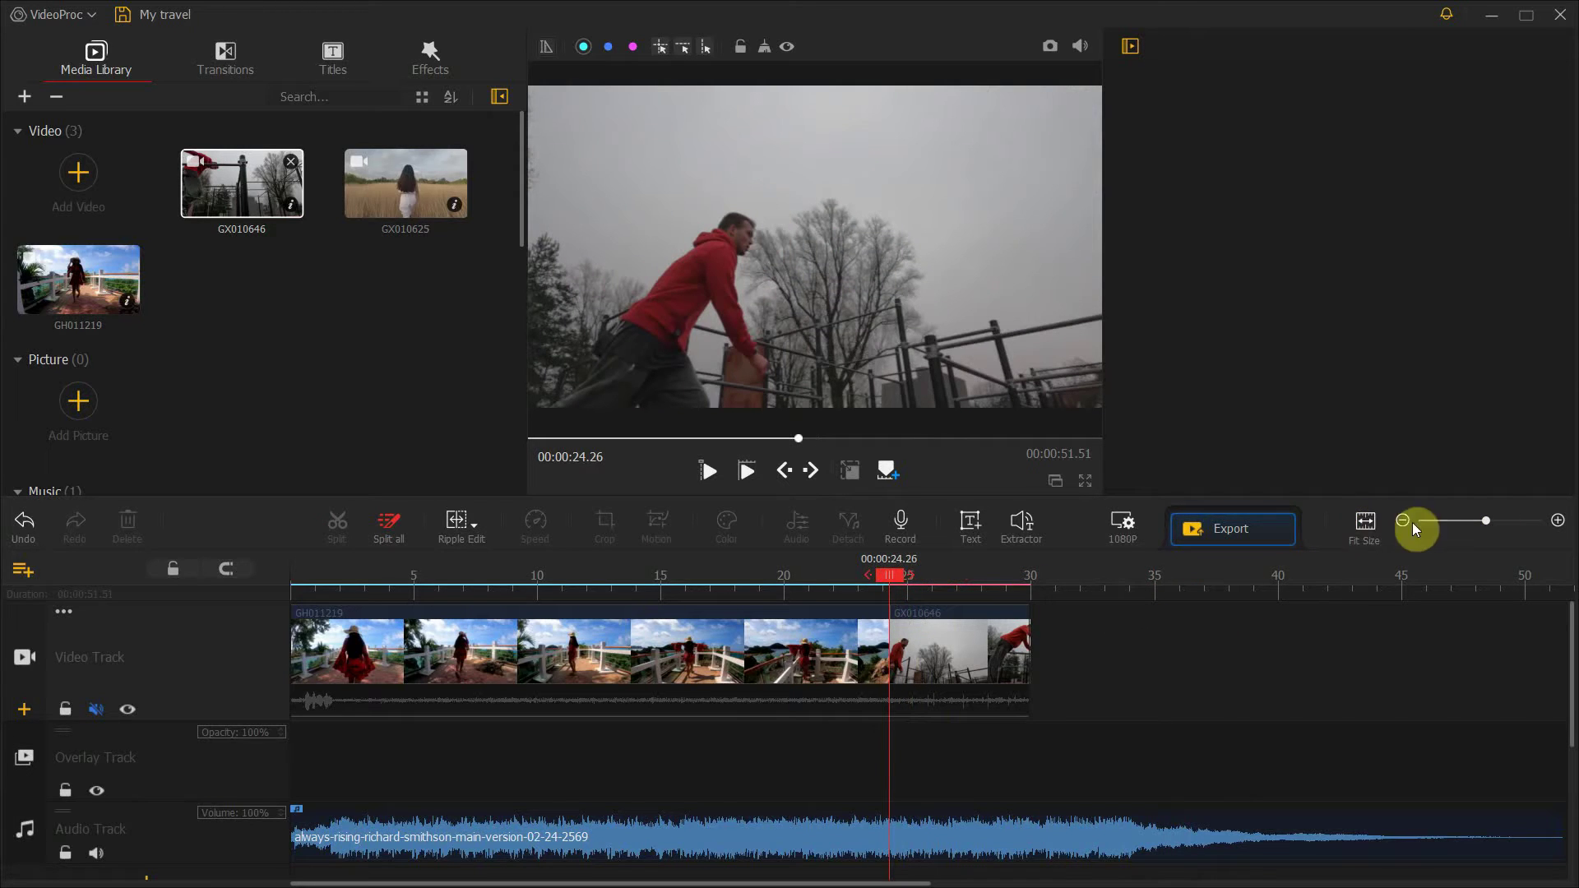
Zoom the timeline in, select the trimmed 5.66-second GX010646 clip and open its Speed Editor.
left_click(1558, 520)
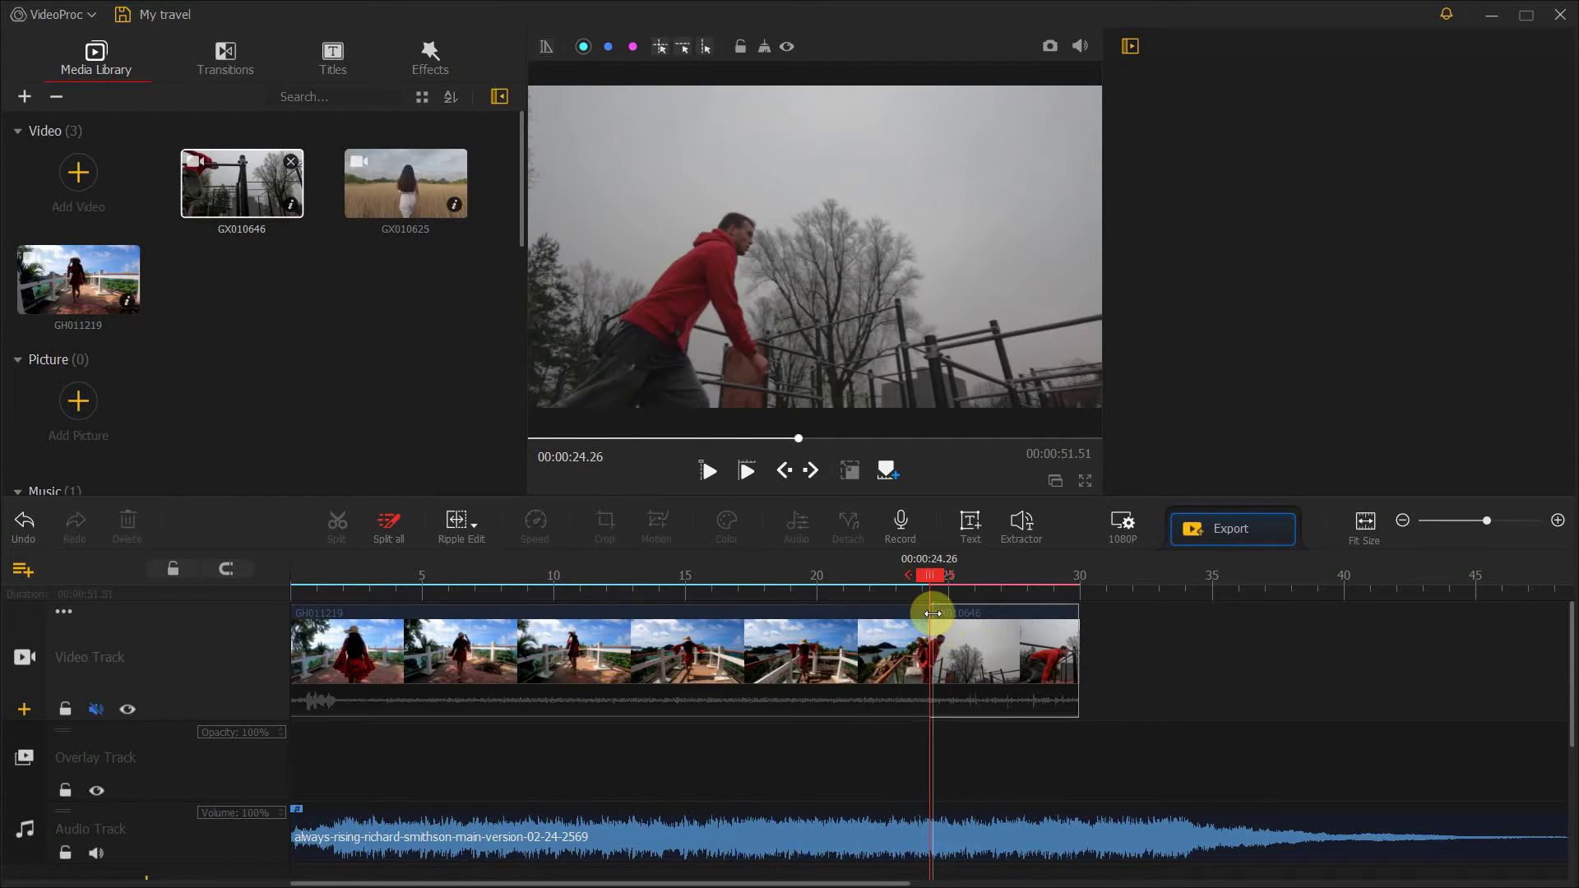
left_click_drag(934, 613, 930, 613)
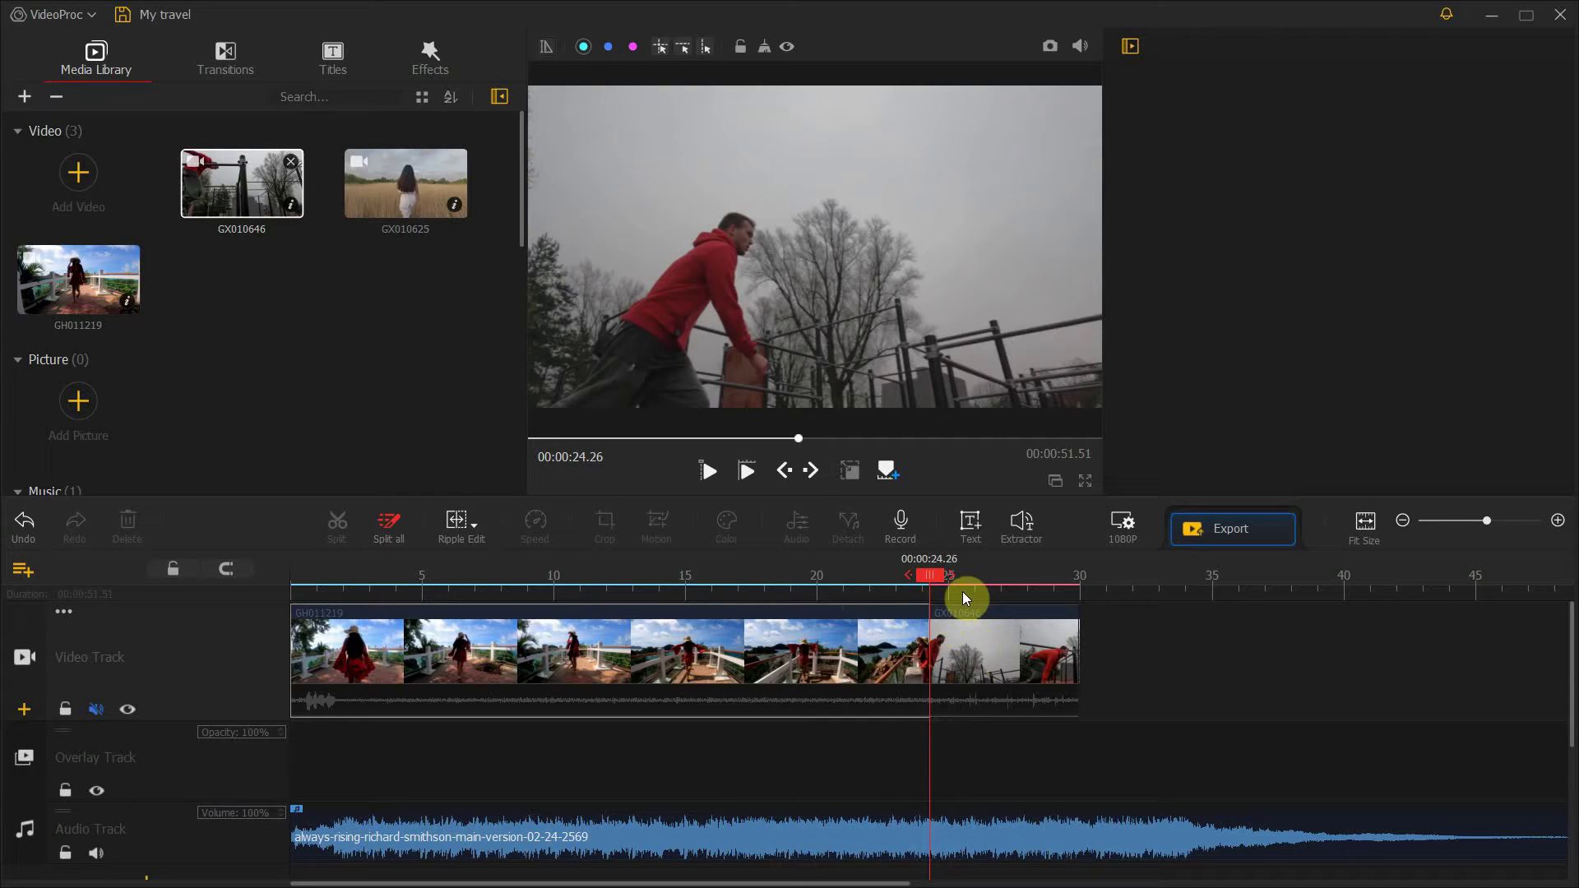
left_click(955, 645)
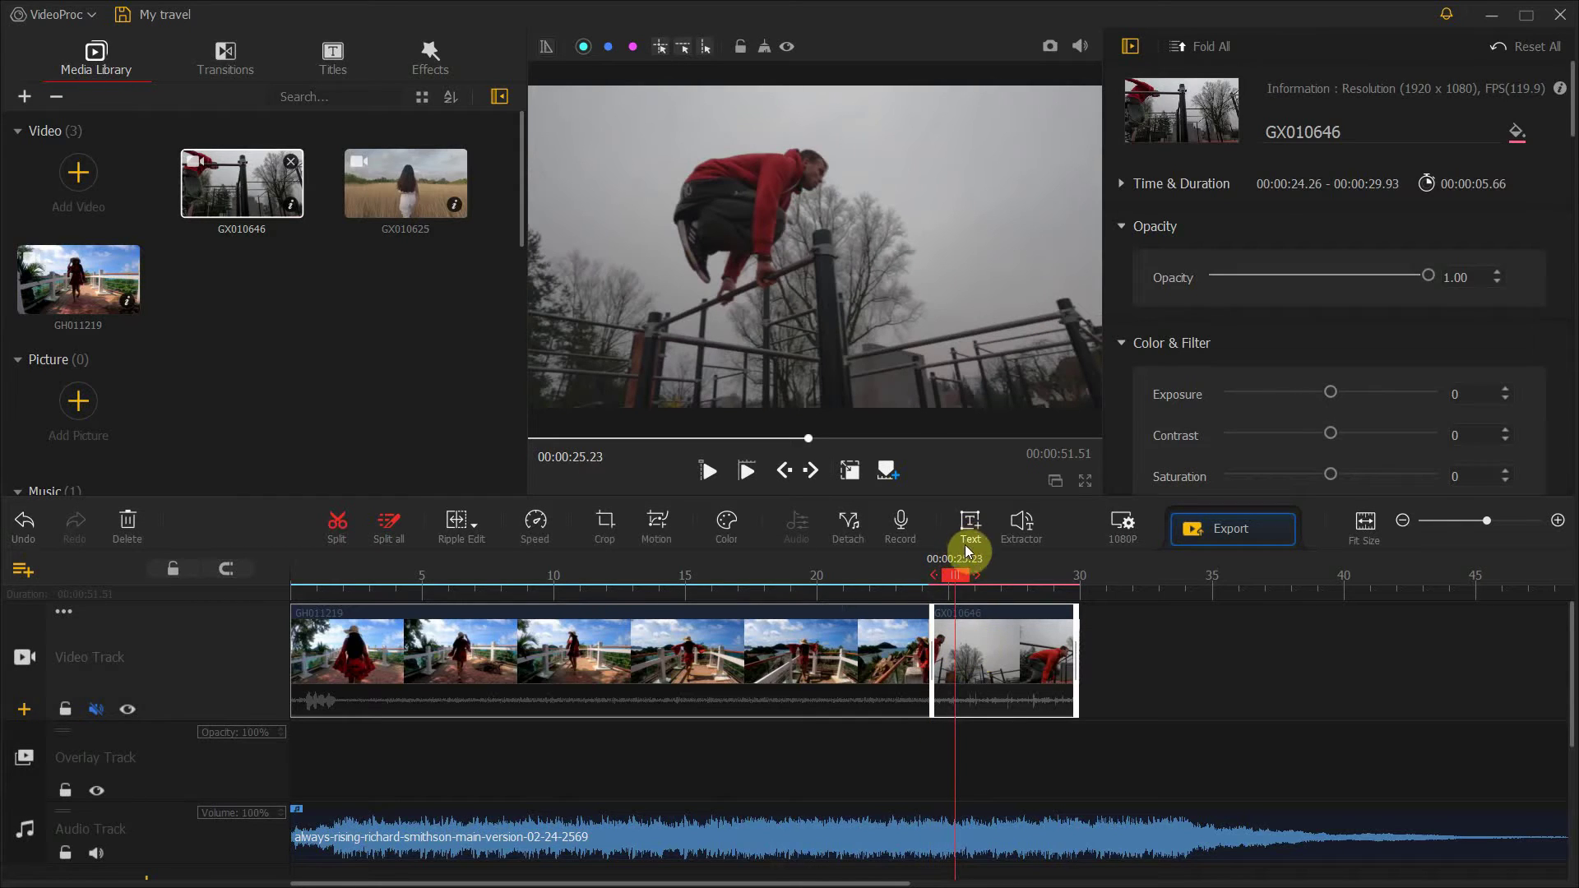
left_click(536, 525)
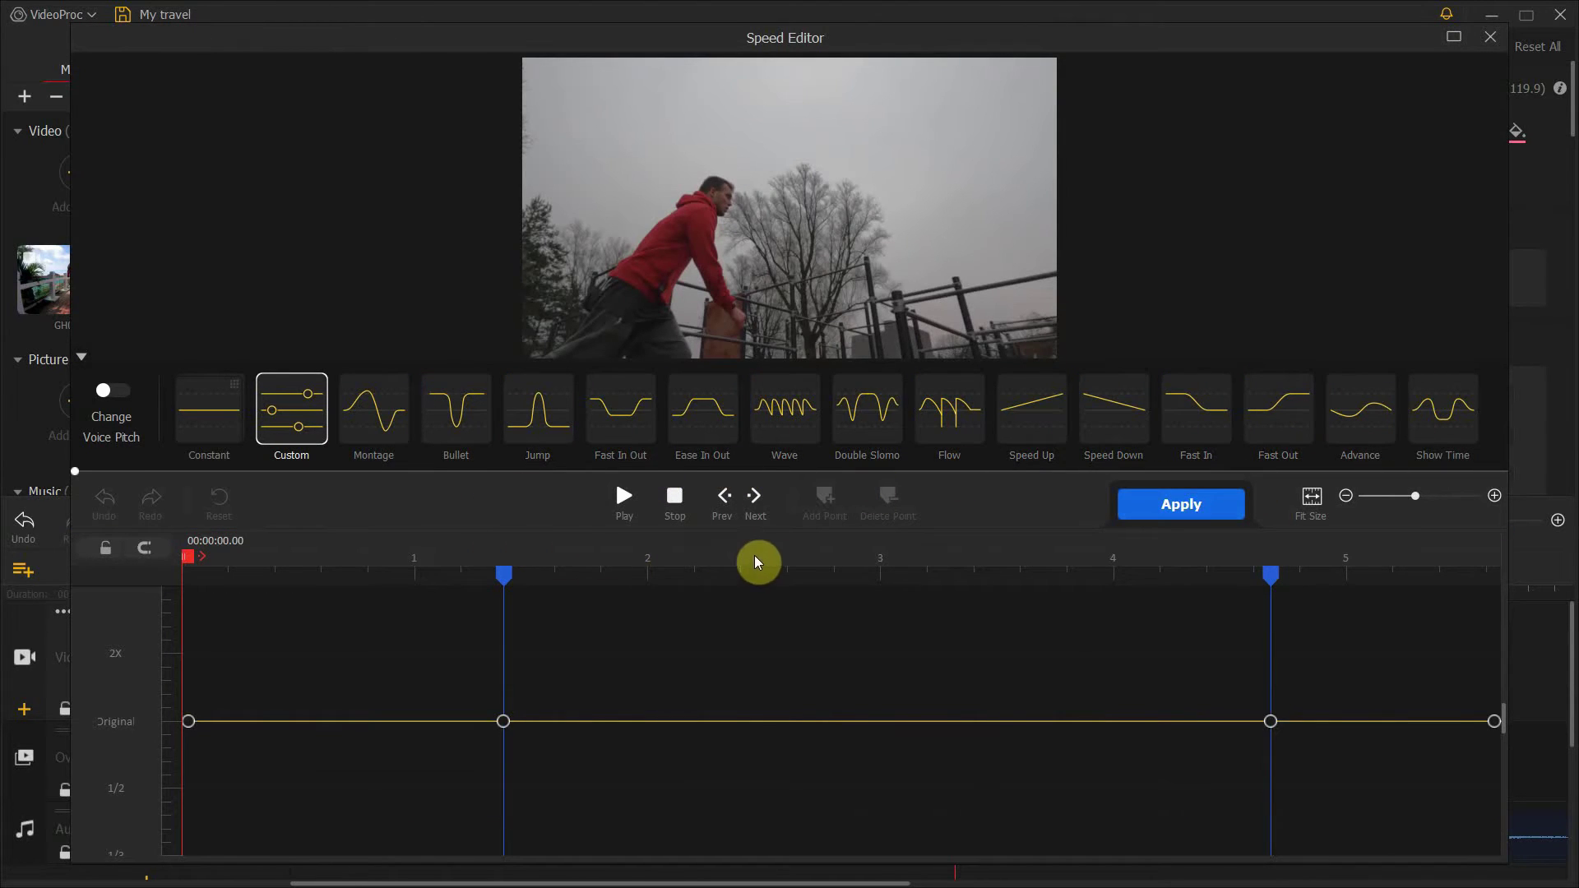
Start from the Show Time preset, move the first 3x peak to about 1.26 s, and lower the early keyframes toward half speed.
left_click(1450, 427)
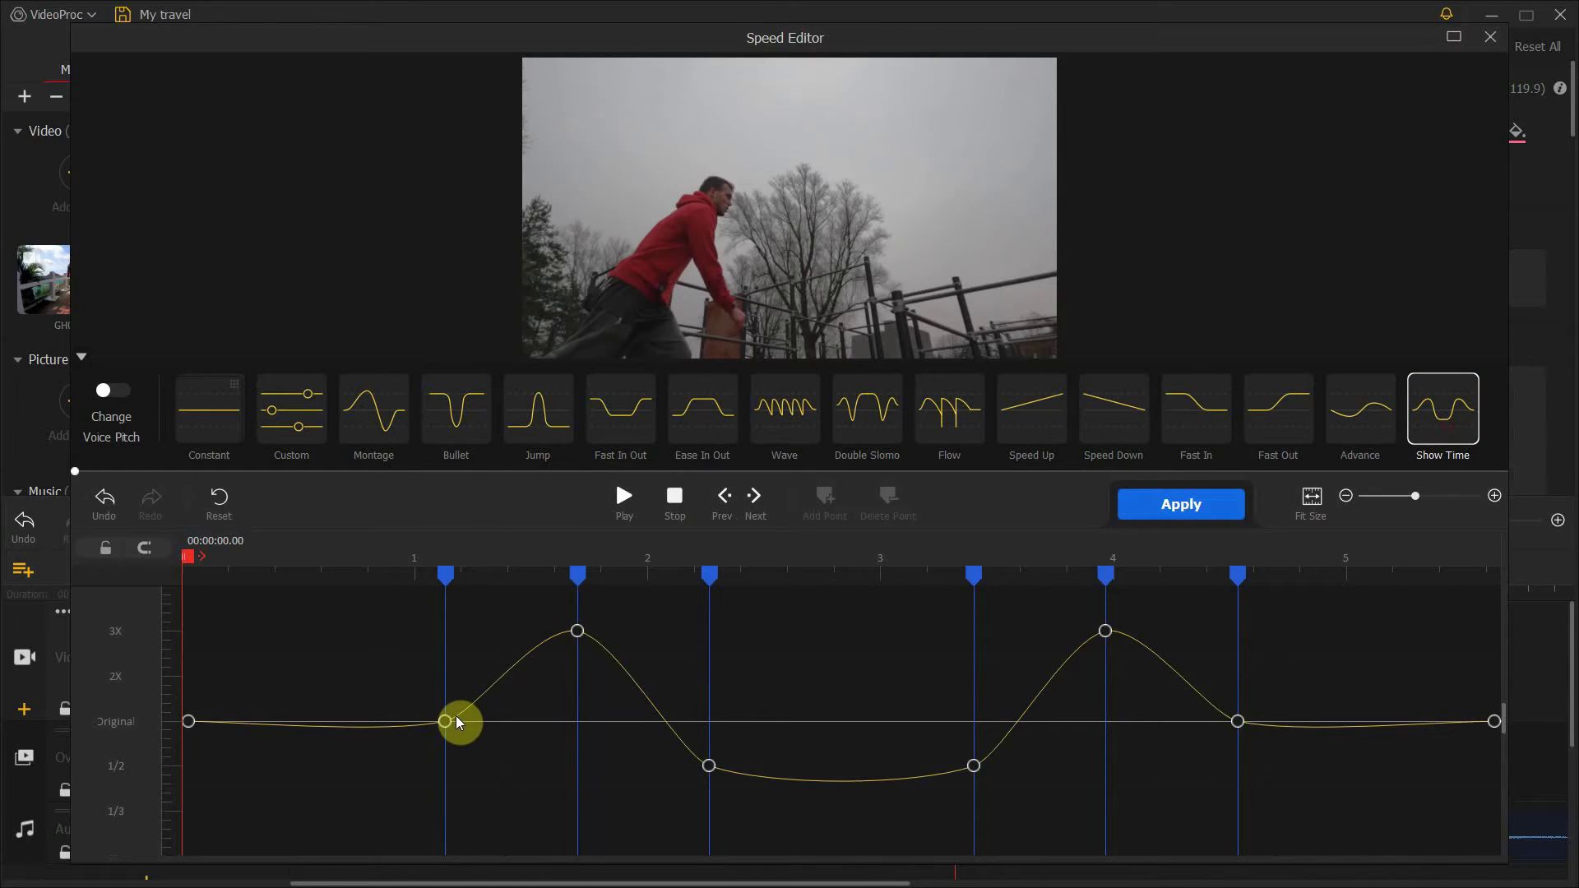
left_click(445, 722)
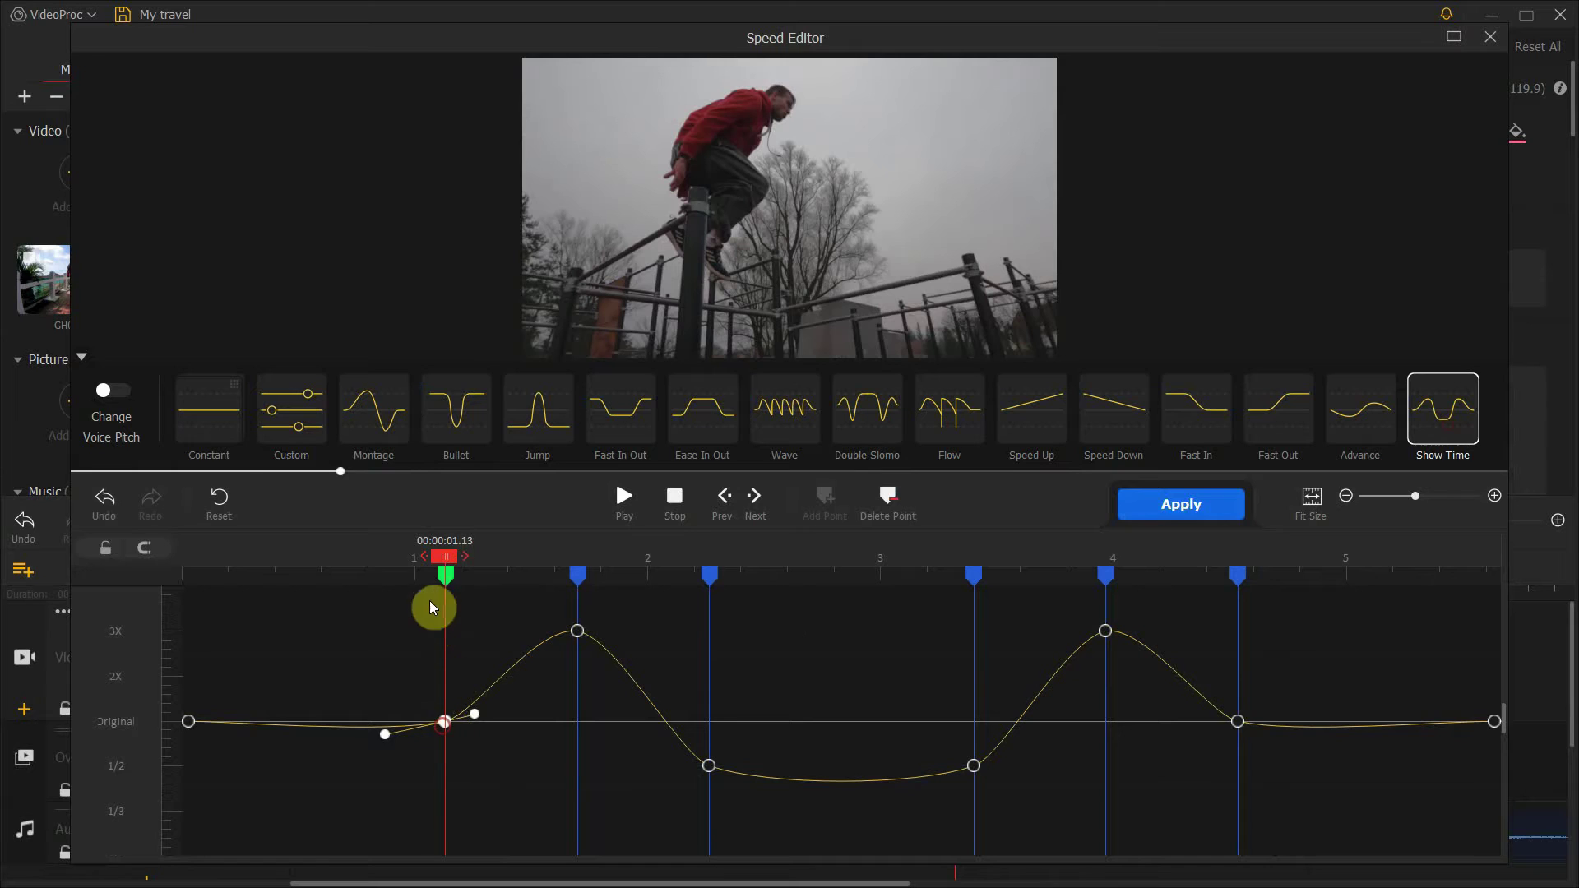
left_click_drag(445, 584, 356, 583)
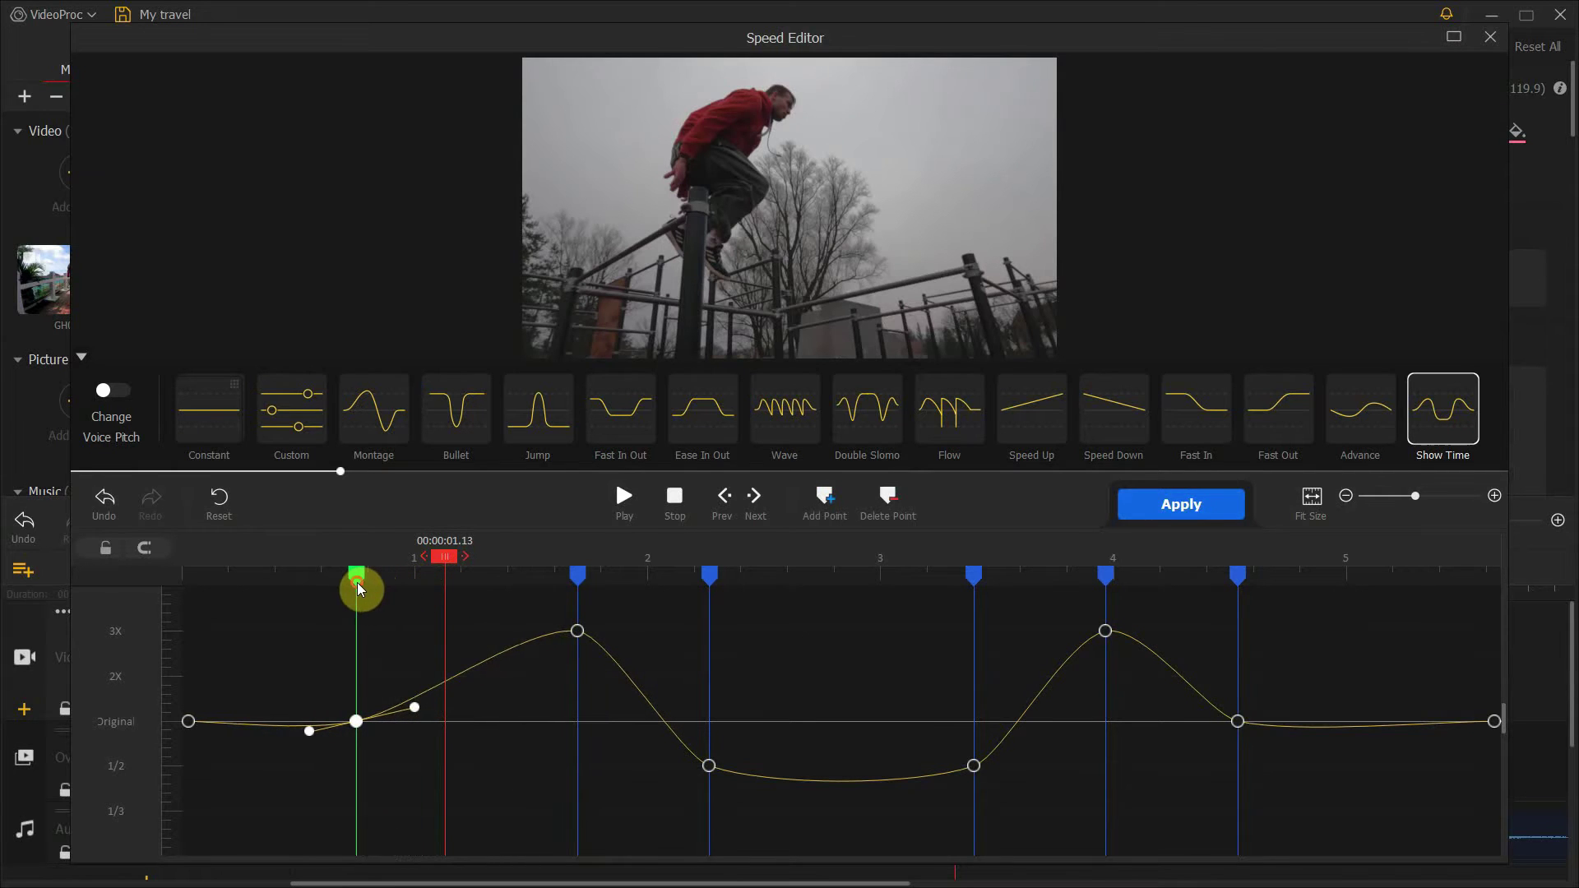
left_click_drag(578, 576, 477, 581)
mouse_move(474, 633)
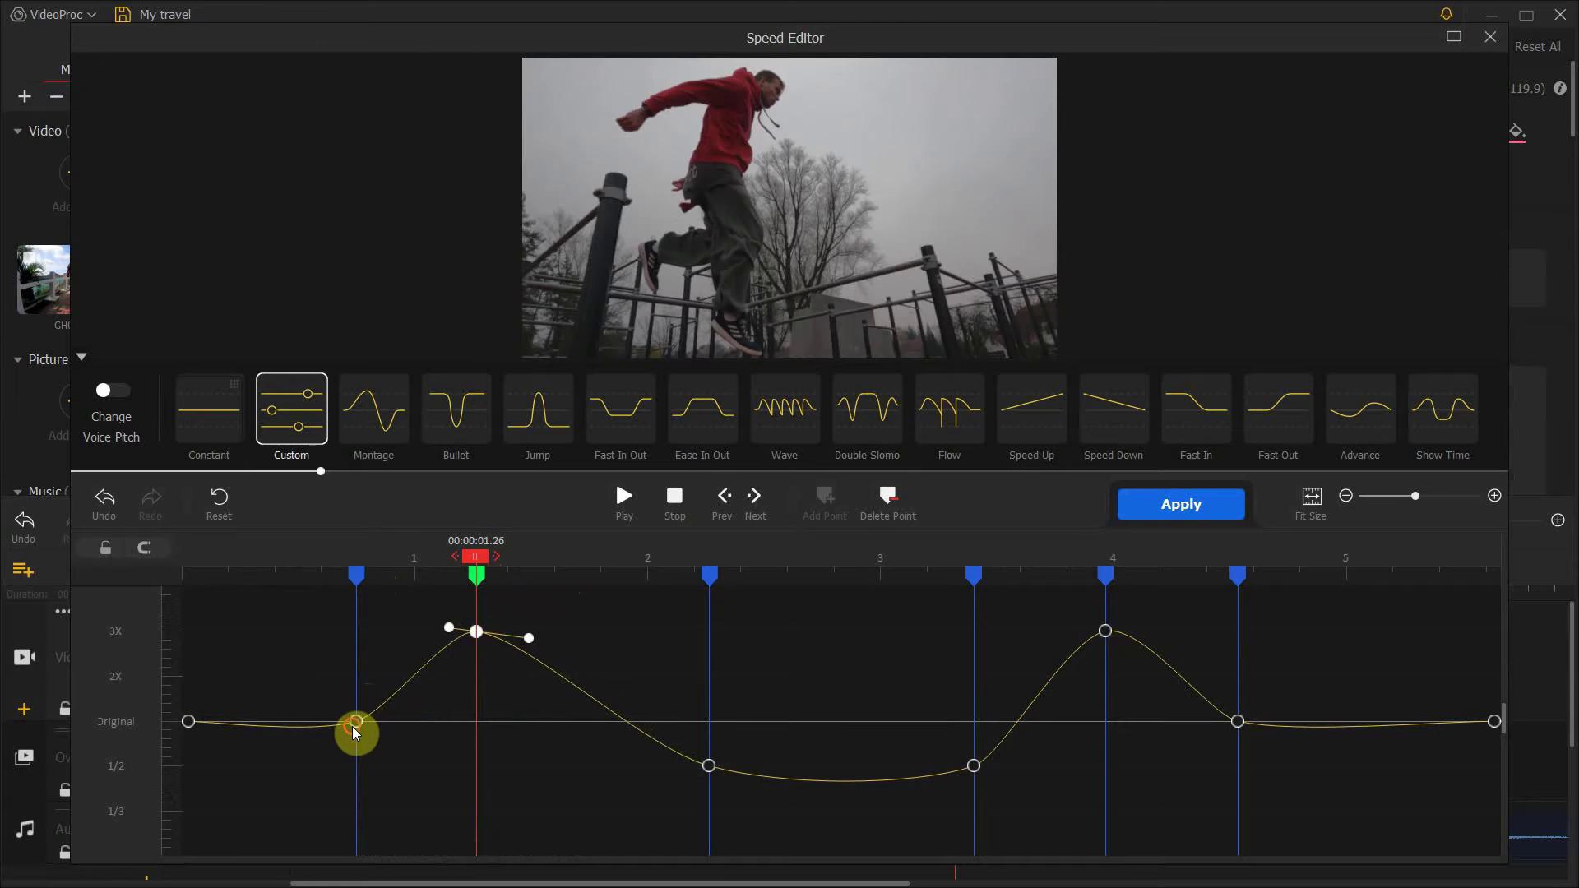
left_click_drag(353, 727, 352, 757)
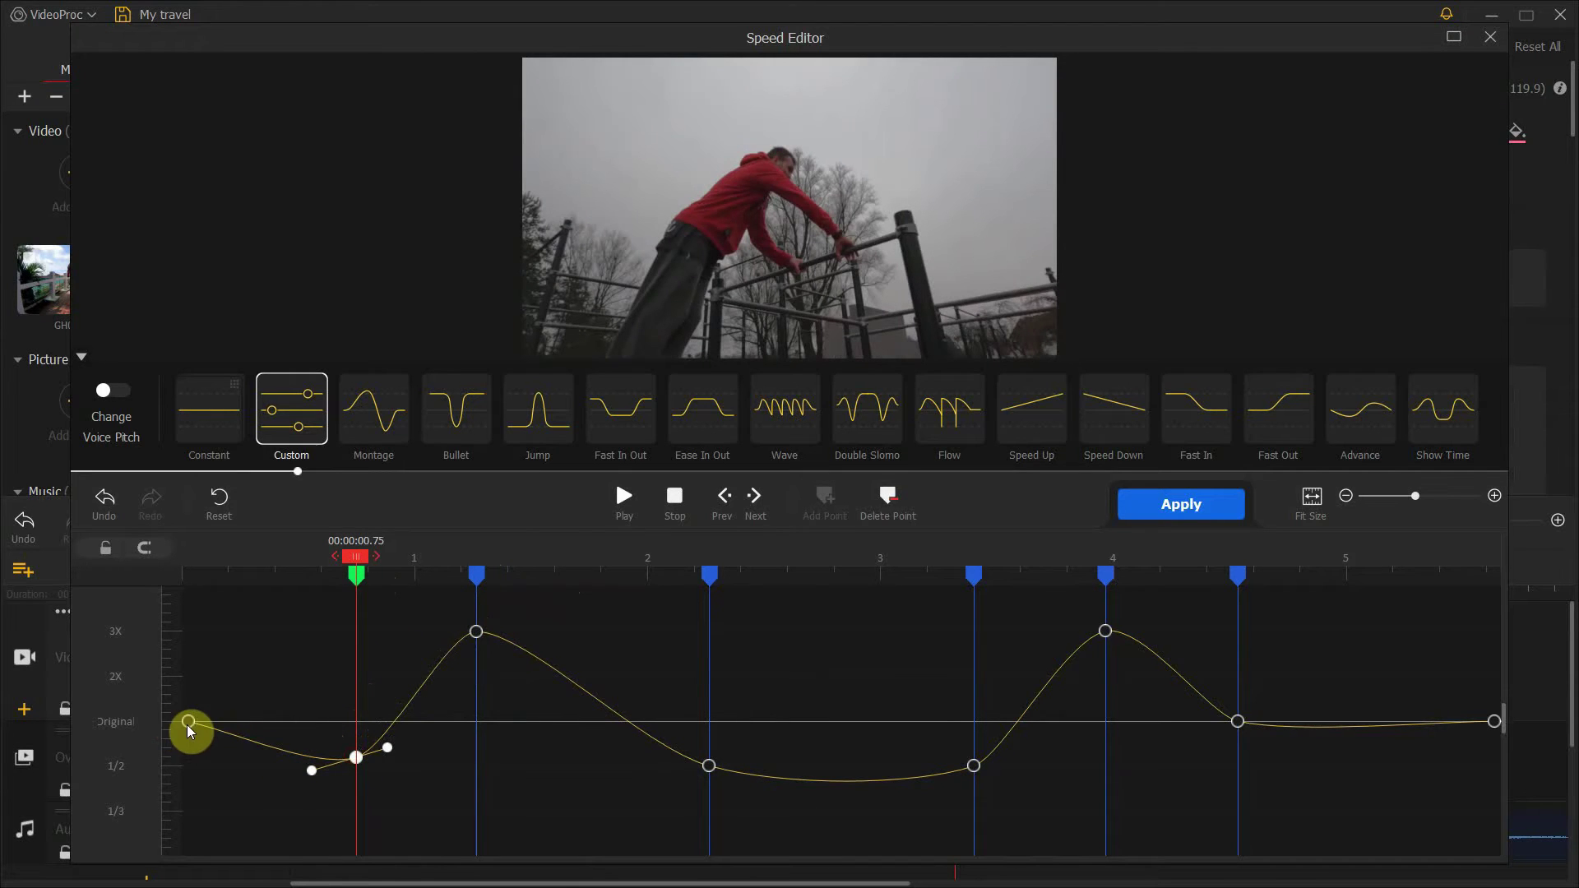
left_click_drag(189, 722, 189, 748)
left_click(355, 758)
Set the 2.26 s keyframe to 1/1.8 and the 3.40 s keyframe to half speed, and raise the second peak to about 3.1x.
left_click_drag(711, 767, 711, 749)
left_click(975, 767)
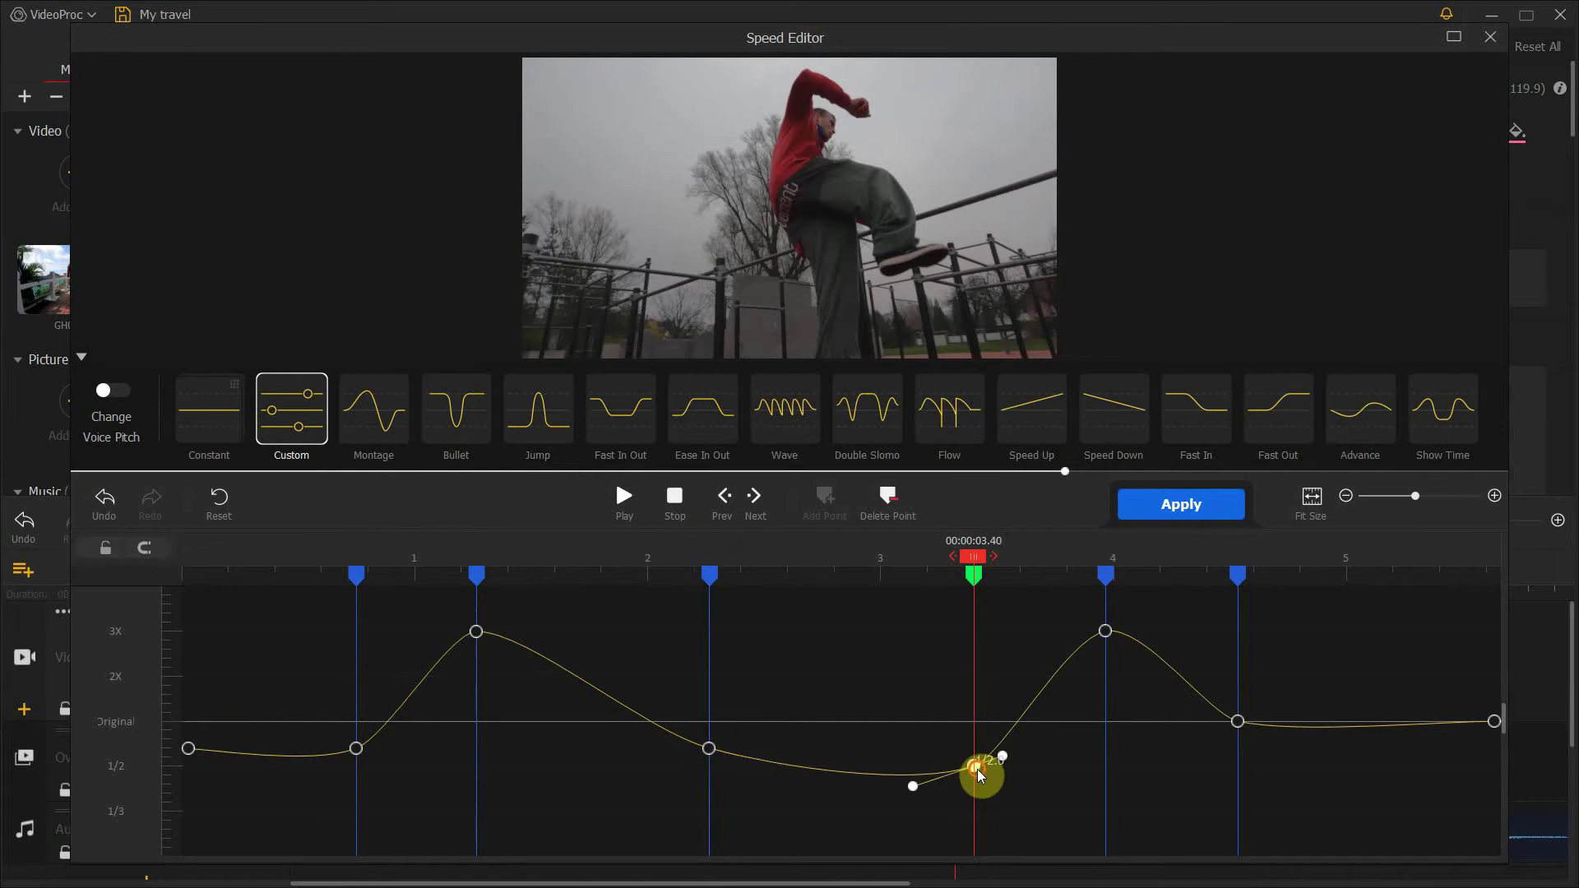
left_click_drag(980, 775, 977, 753)
left_click(1117, 632)
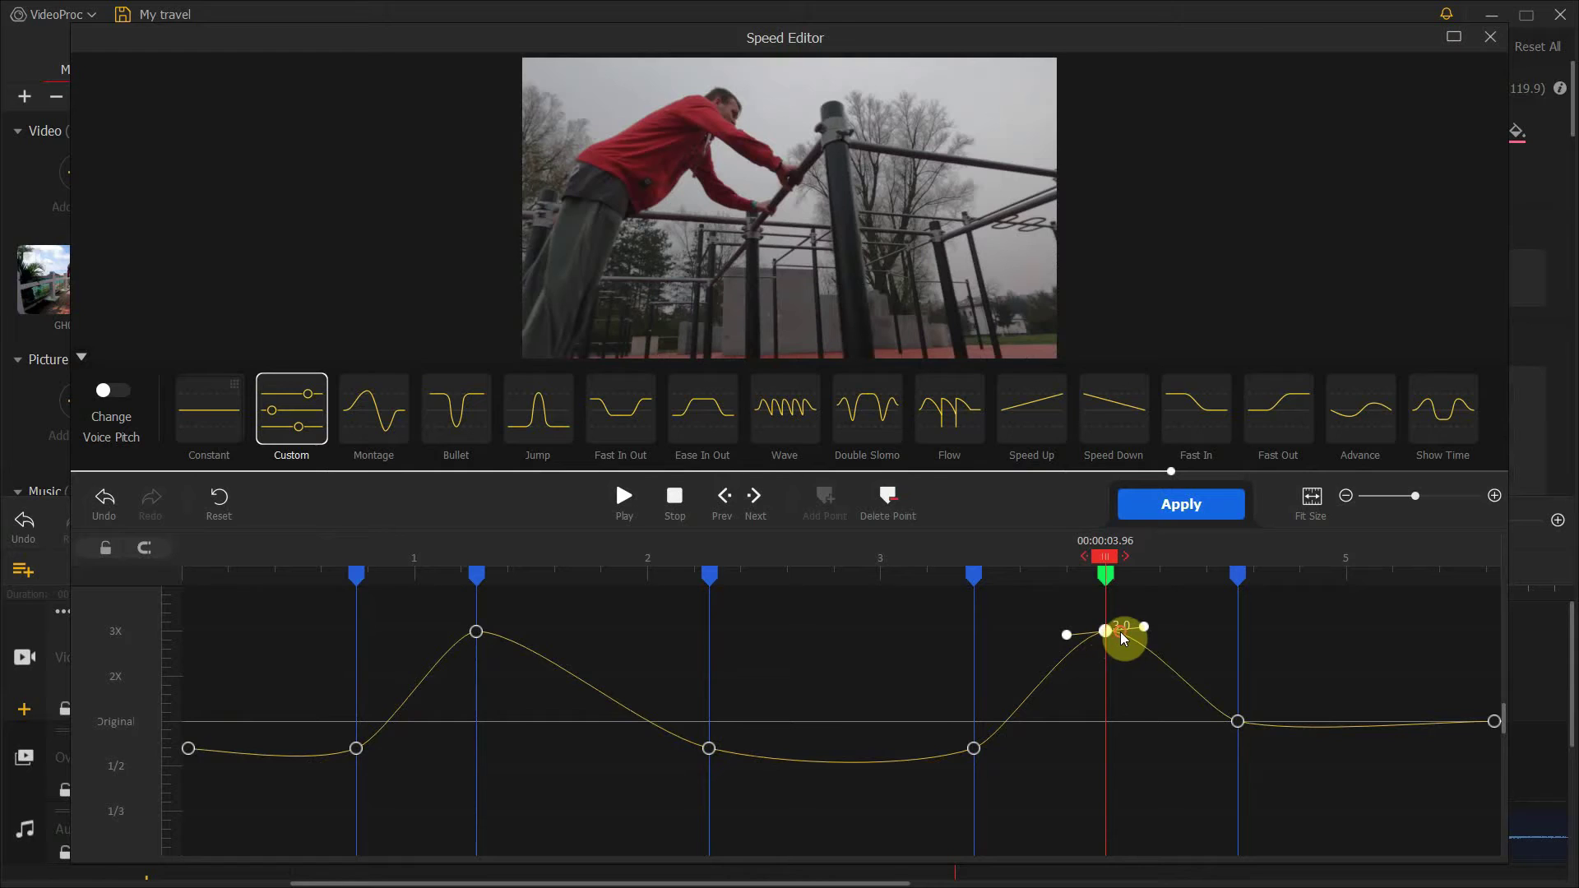
left_click_drag(1103, 578, 1110, 572)
left_click_drag(1114, 632, 1132, 589)
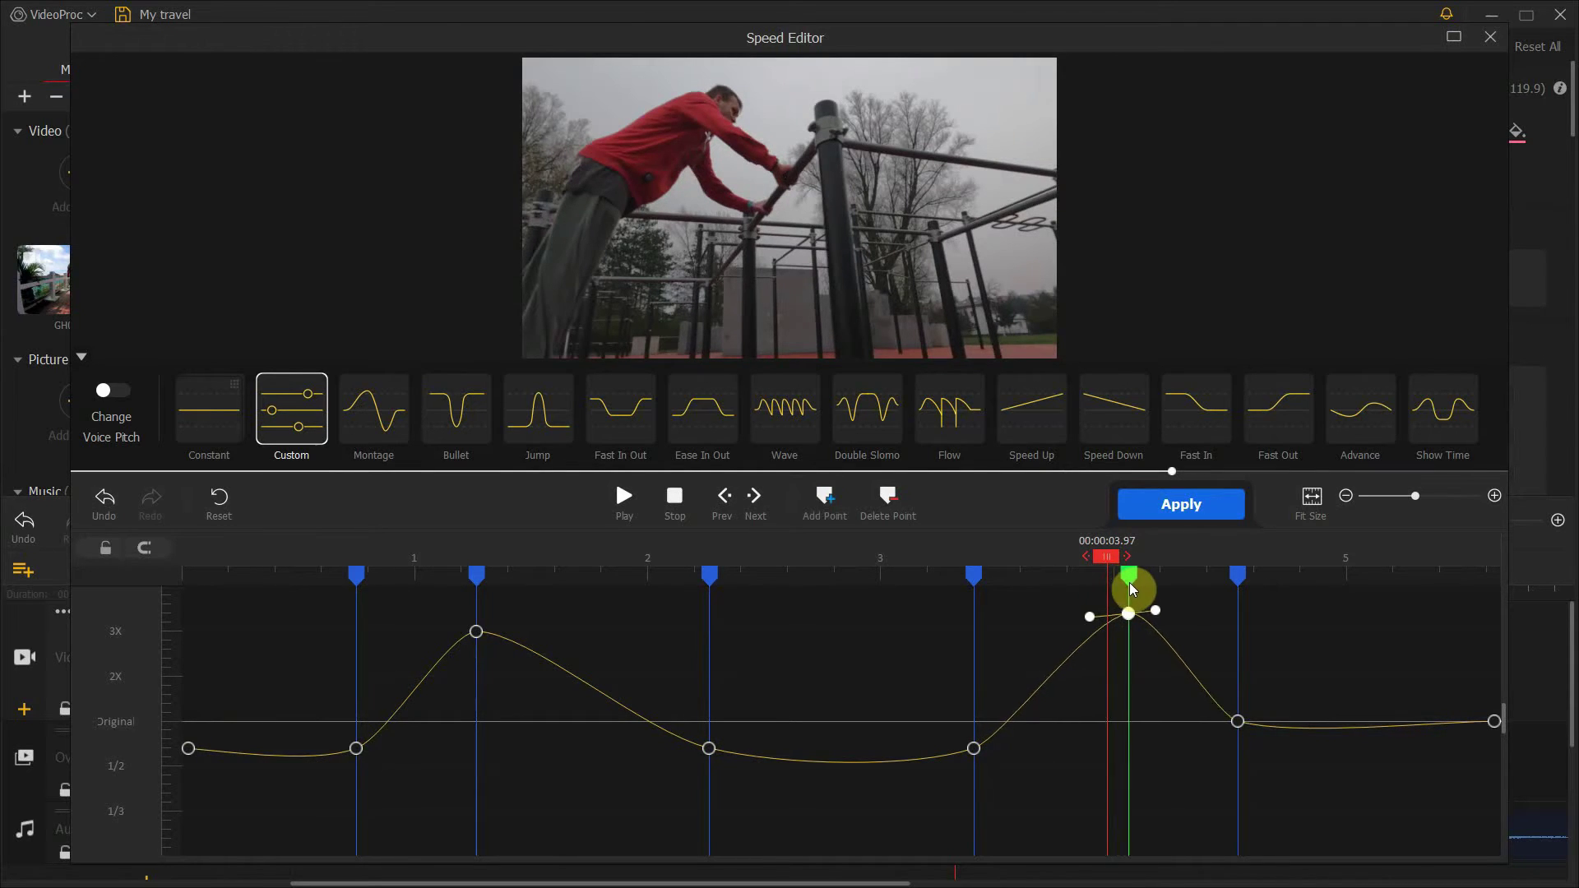
Move the 4.53 s keyframe to 4.72 s at about 1/1.5, then preview the curve from the start.
left_click(1238, 721)
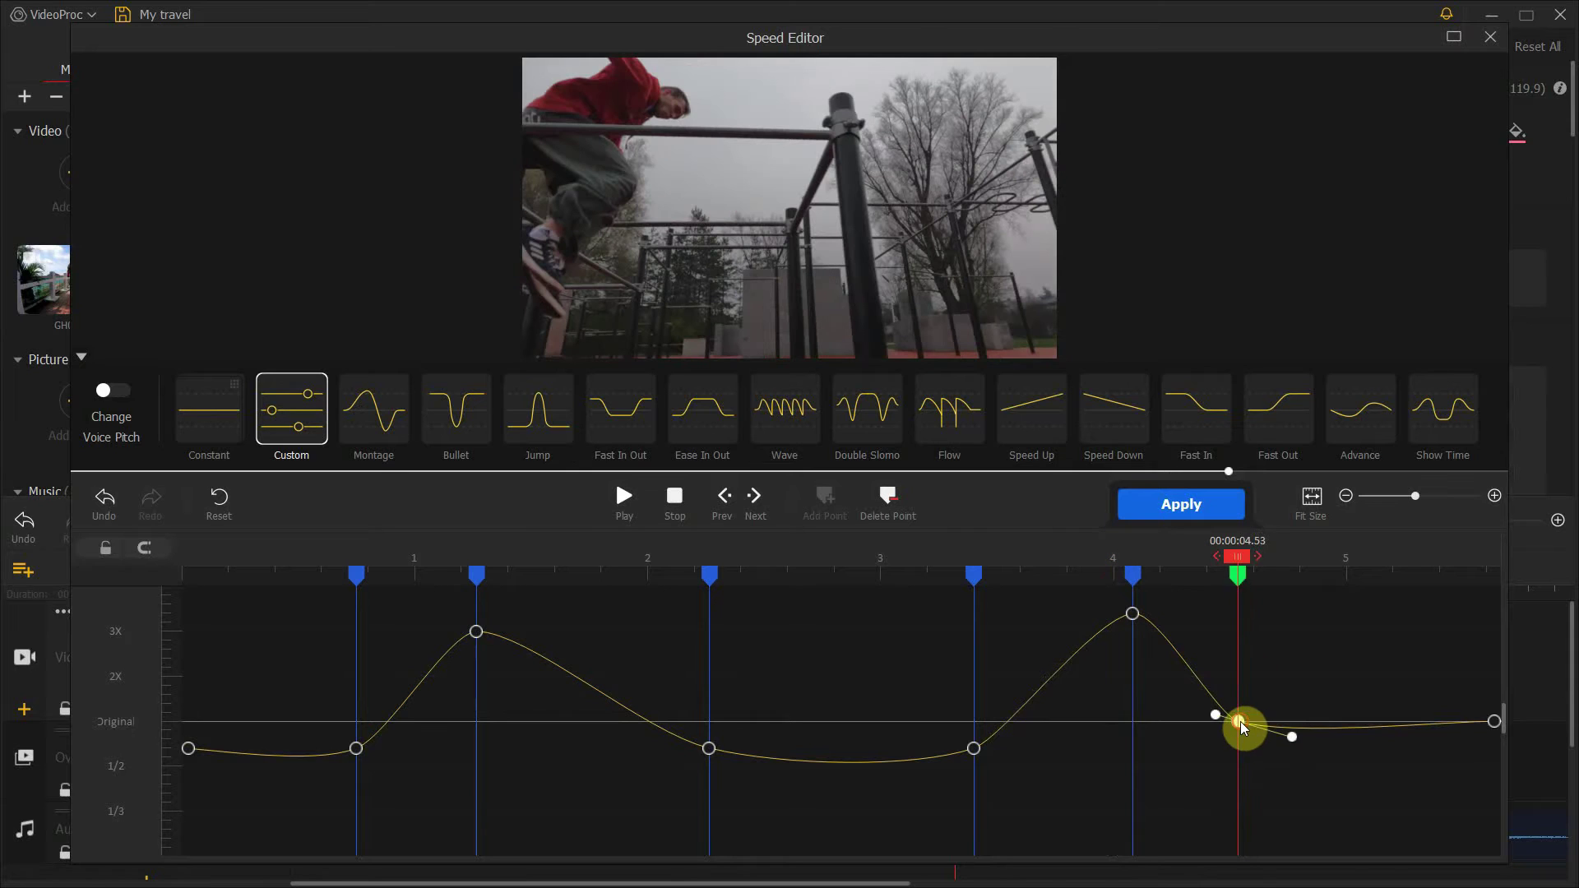
left_click_drag(1239, 575, 1282, 578)
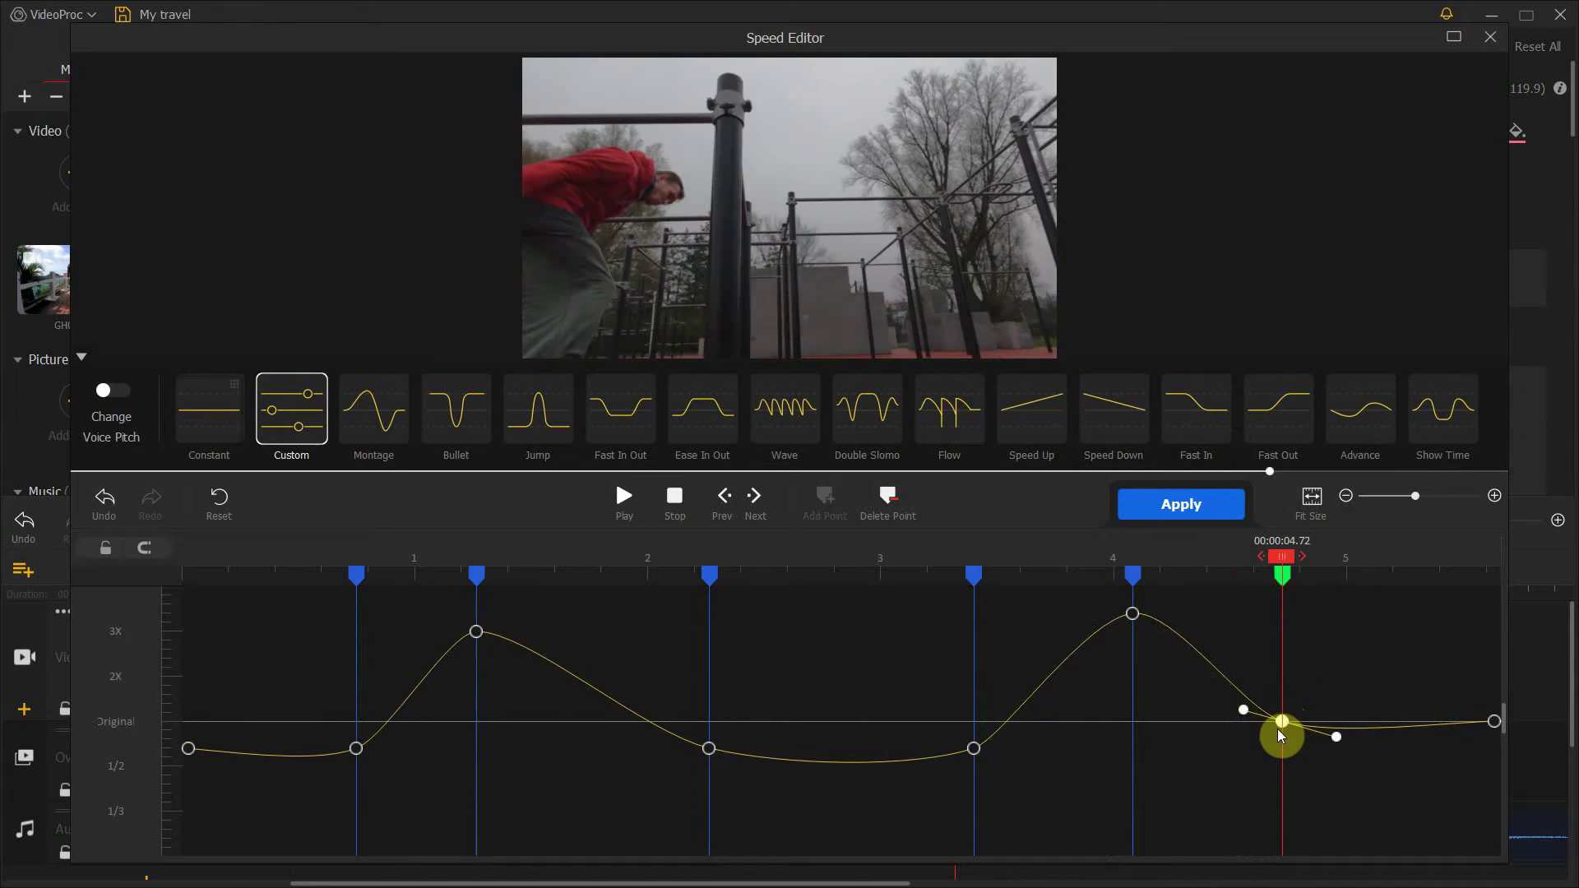
left_click_drag(1281, 731, 1281, 748)
left_click_drag(1276, 566, 1232, 568)
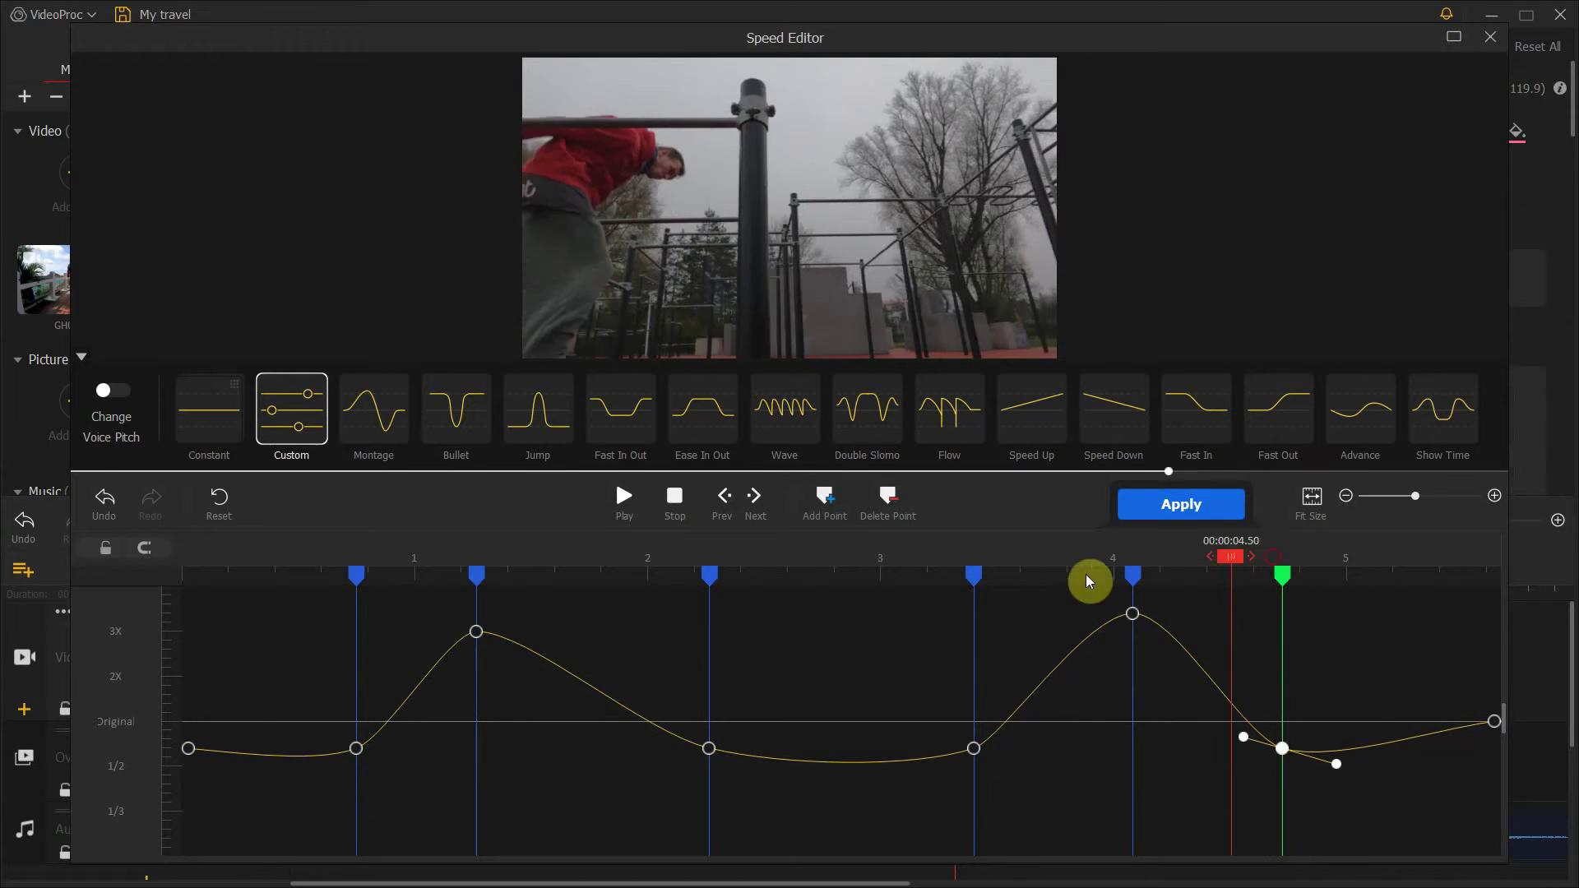
left_click(194, 588)
left_click(625, 502)
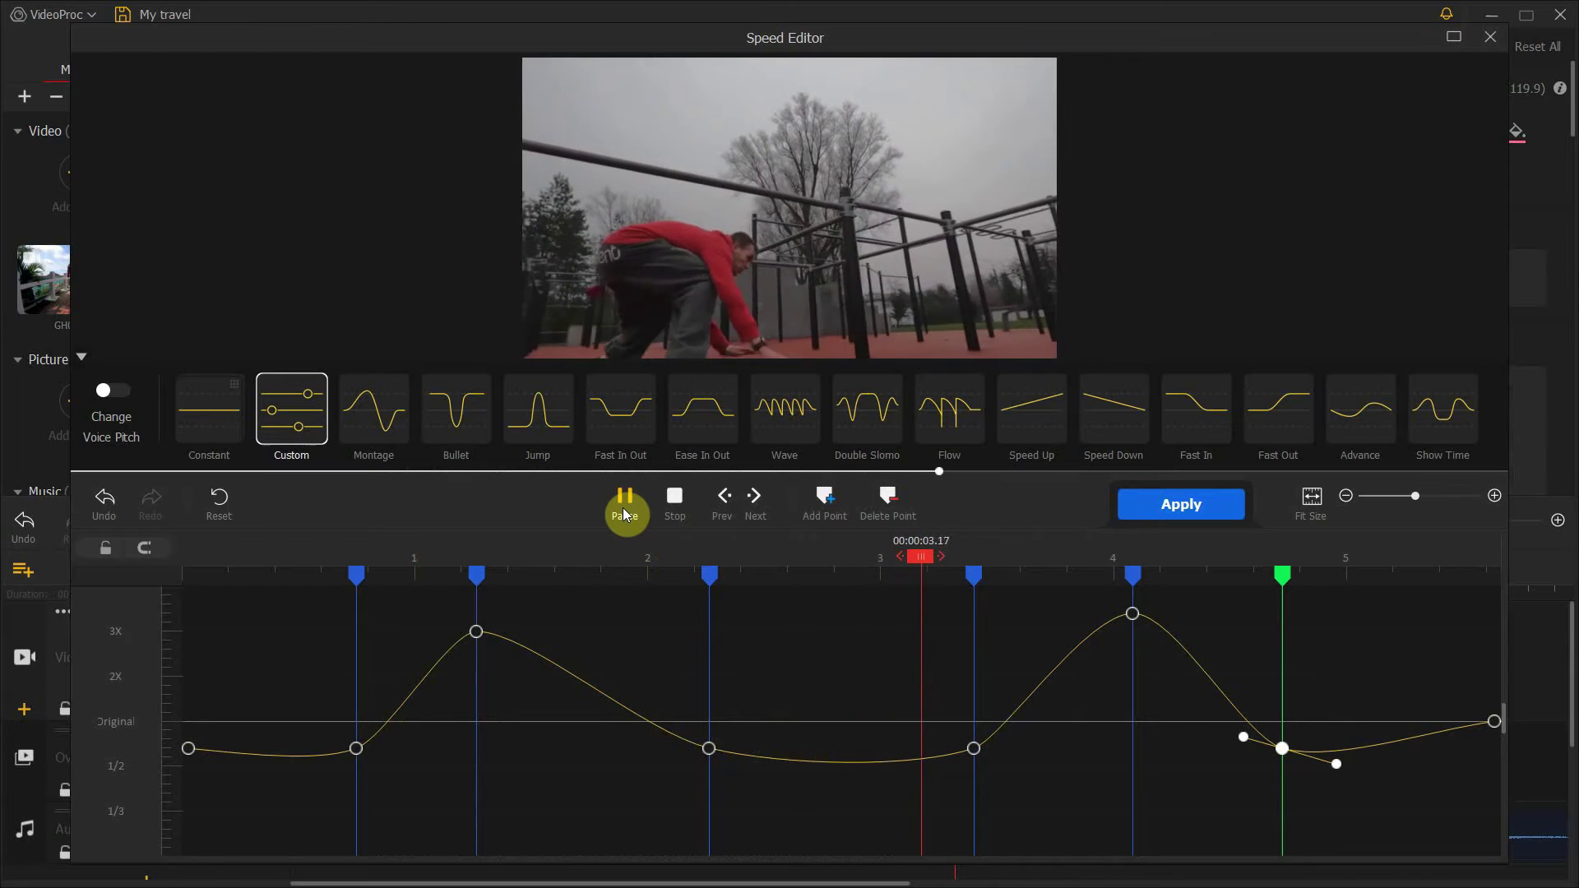
left_click(624, 514)
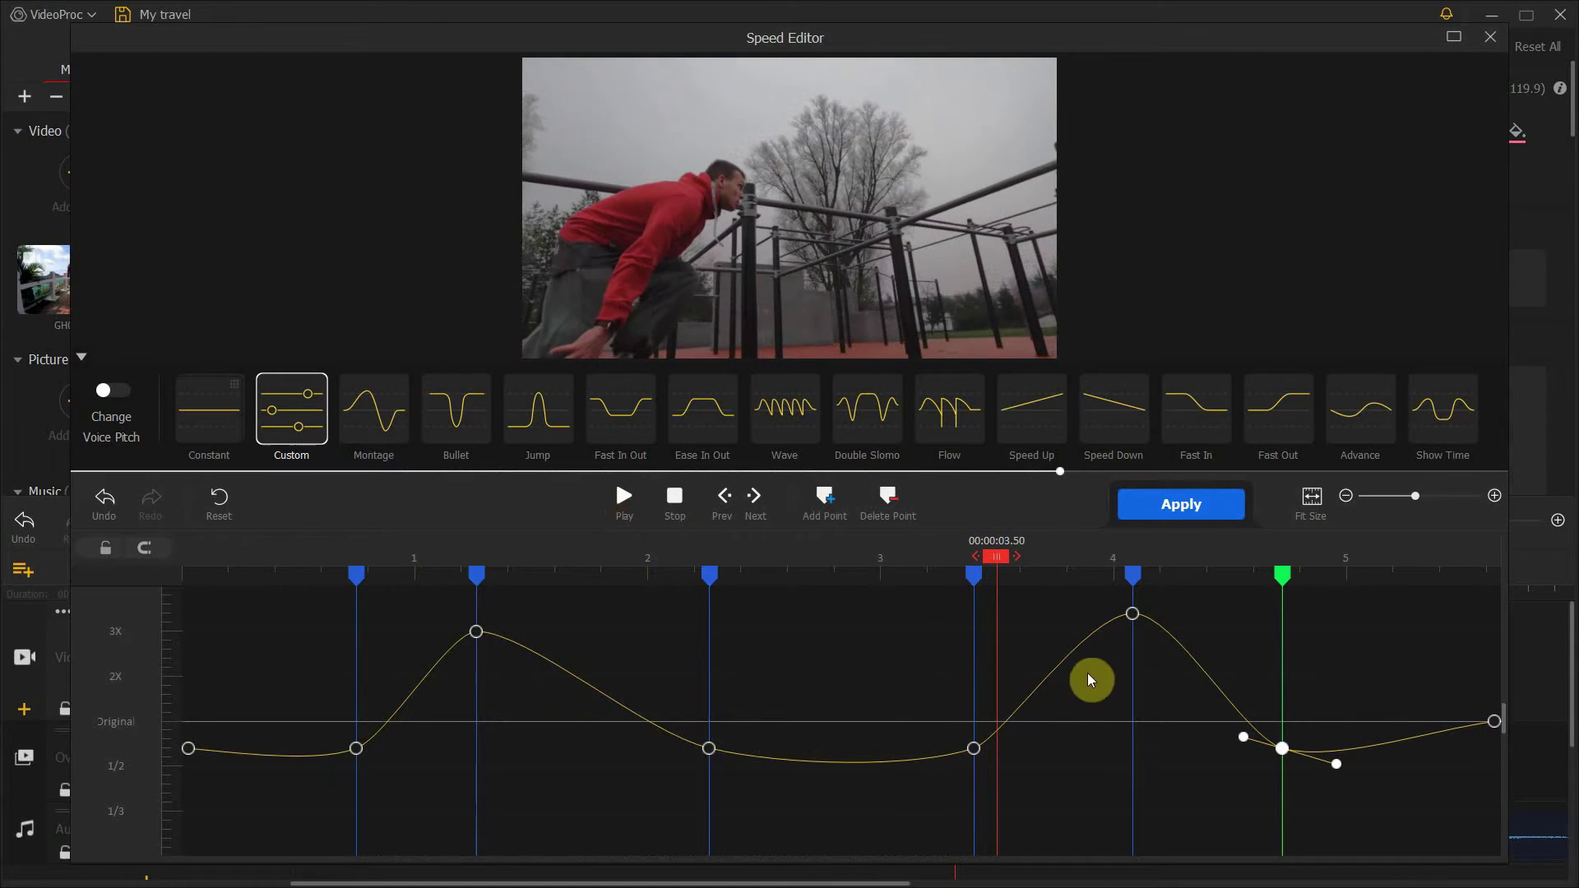
Shift the 3.40 s keyframe to 2.8 s and the second peak to 3.7 s, then replay the curve.
left_click(975, 747)
left_click_drag(975, 577, 811, 581)
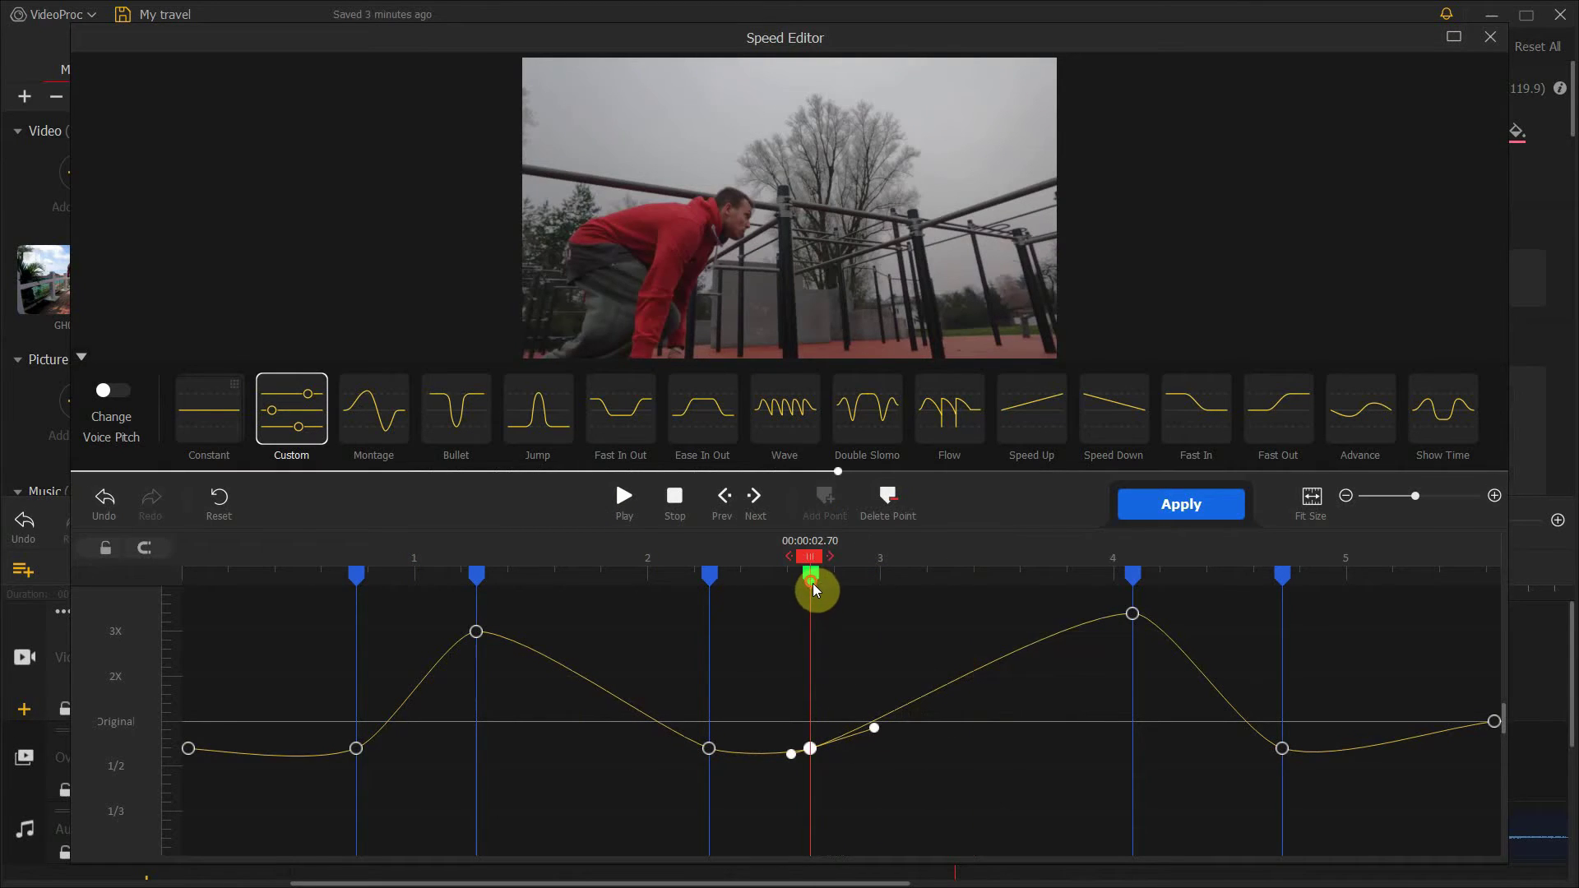
left_click(1133, 578)
left_click_drag(1131, 585, 1030, 581)
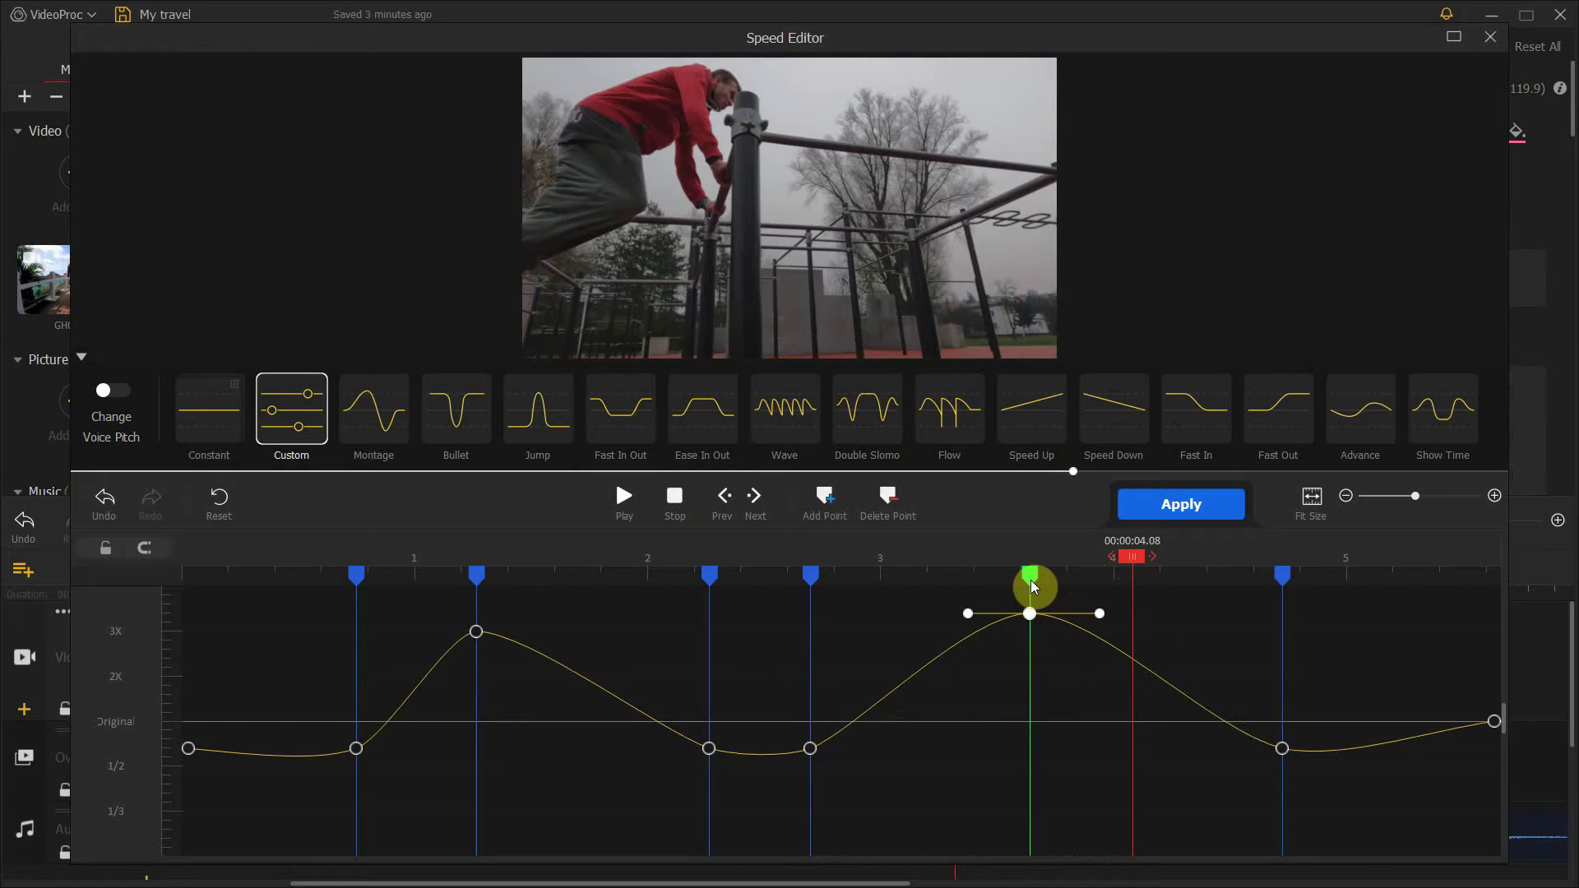
left_click_drag(476, 576, 535, 576)
left_click(356, 749)
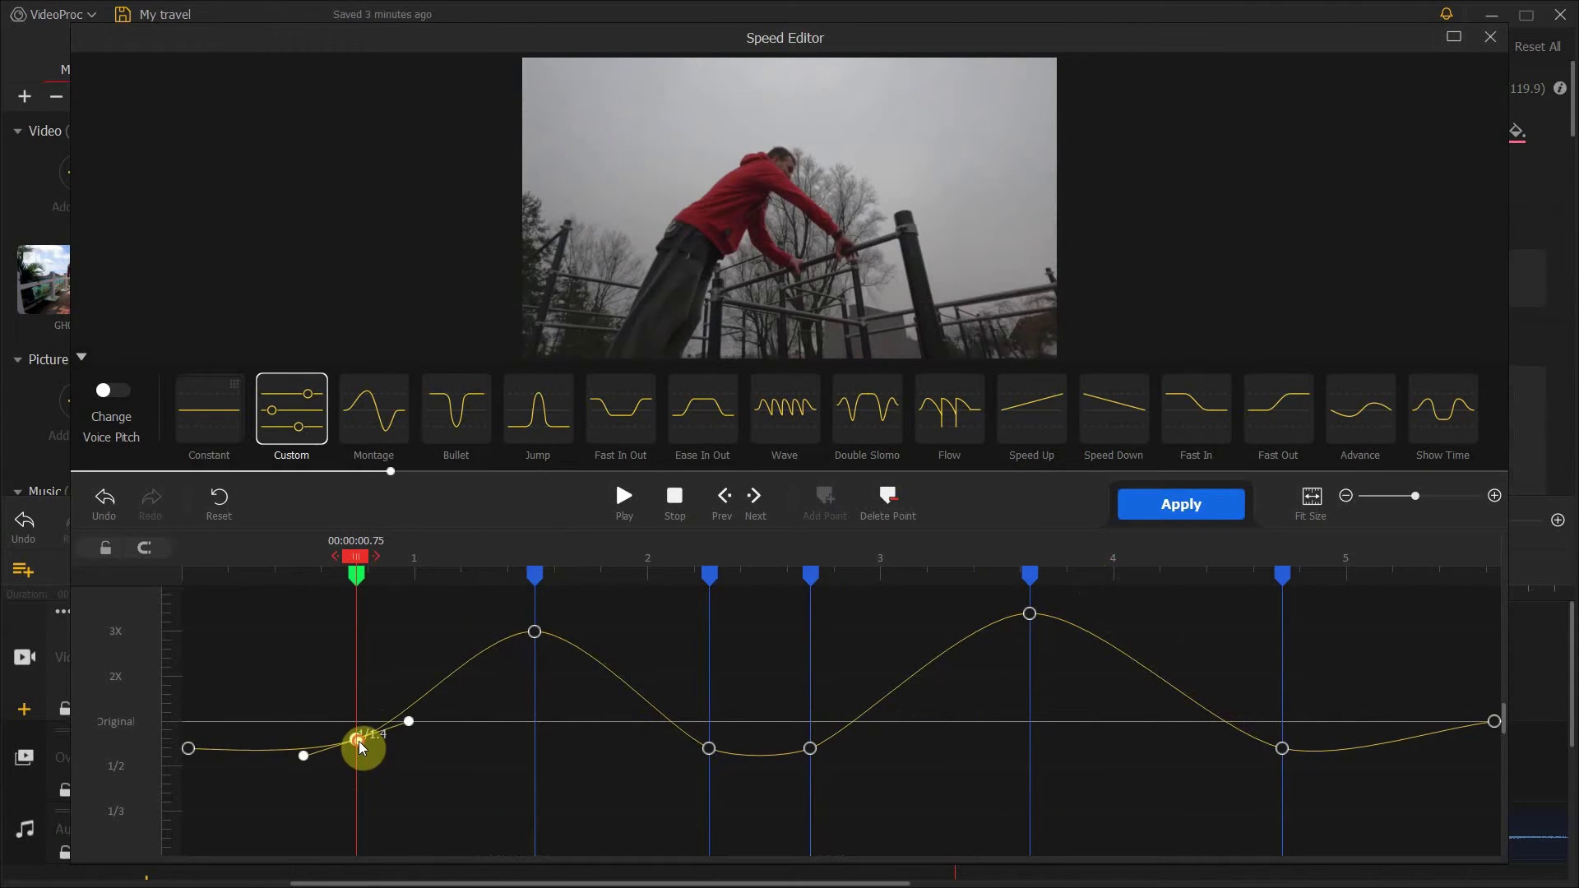
left_click(1282, 747)
left_click_drag(1287, 748, 1286, 743)
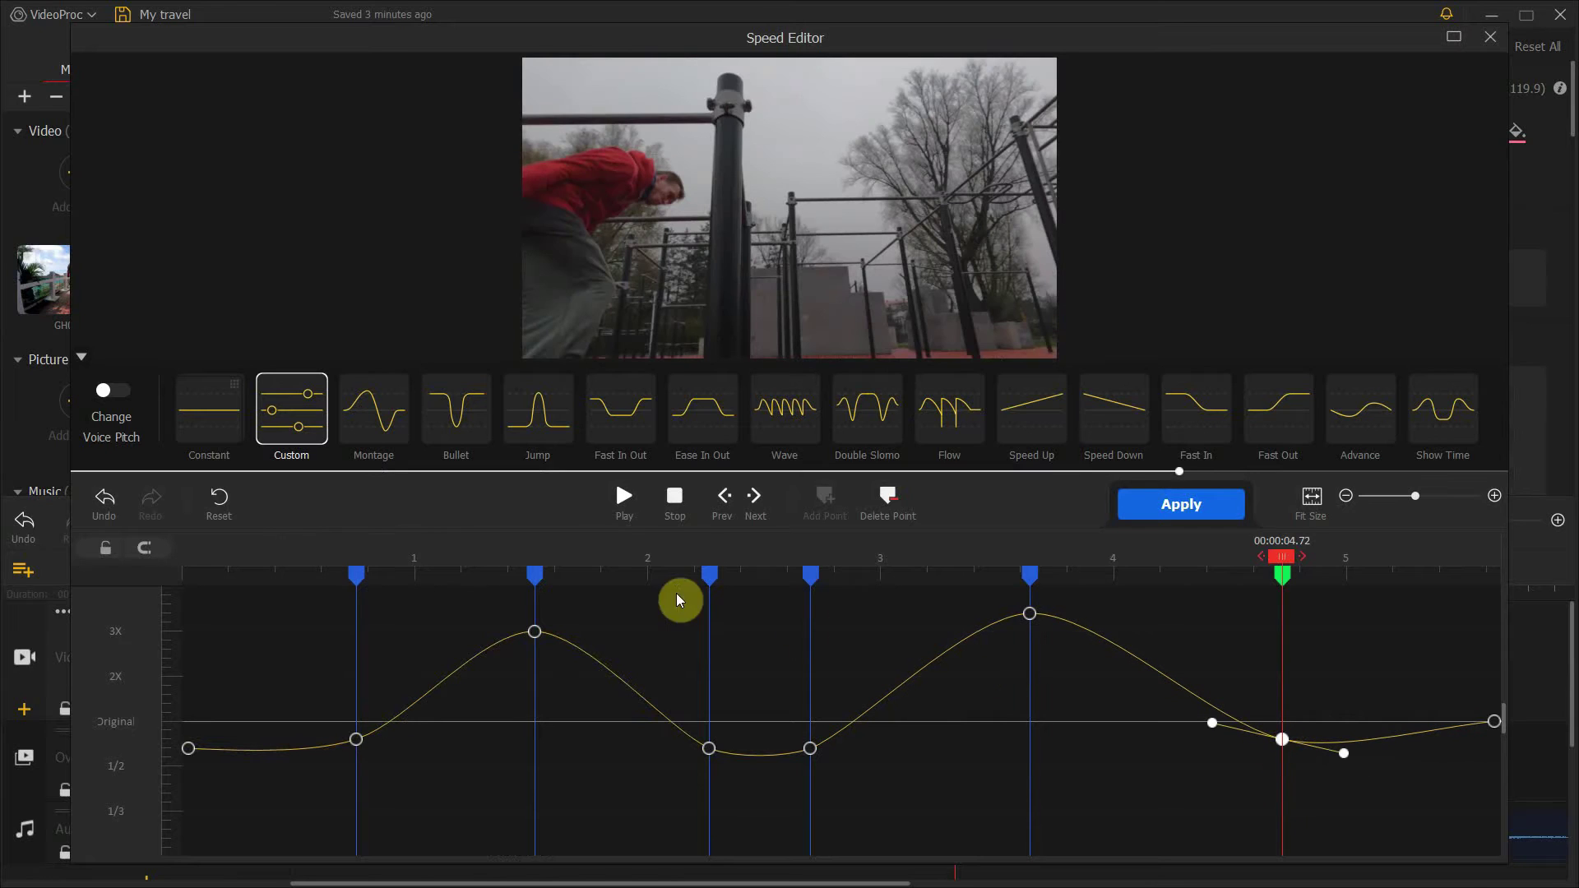
left_click_drag(1290, 569, 185, 543)
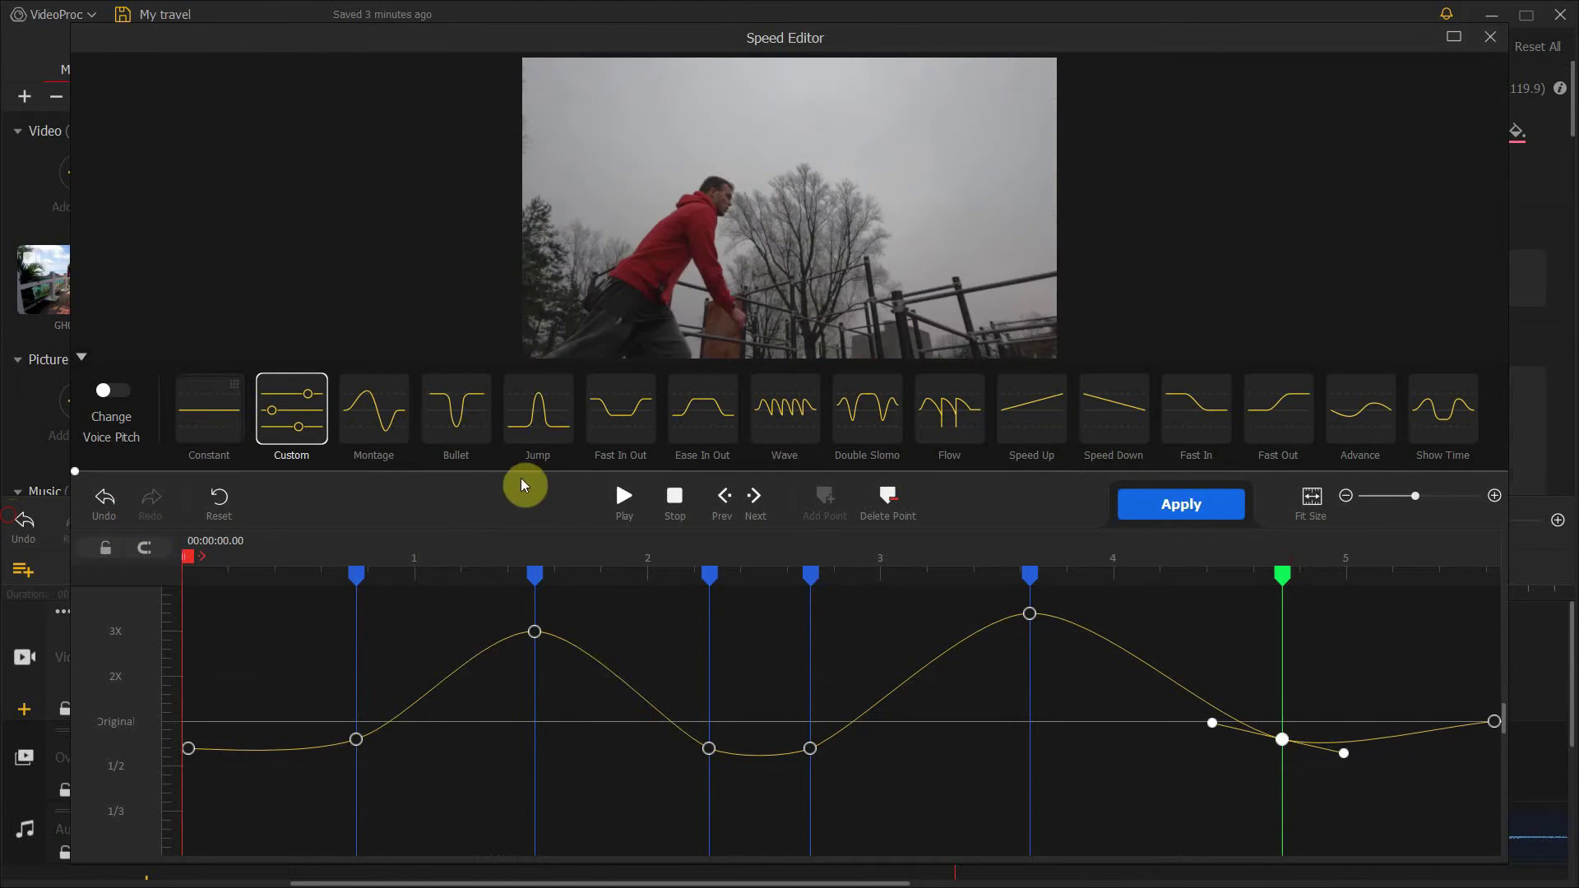
left_click(624, 496)
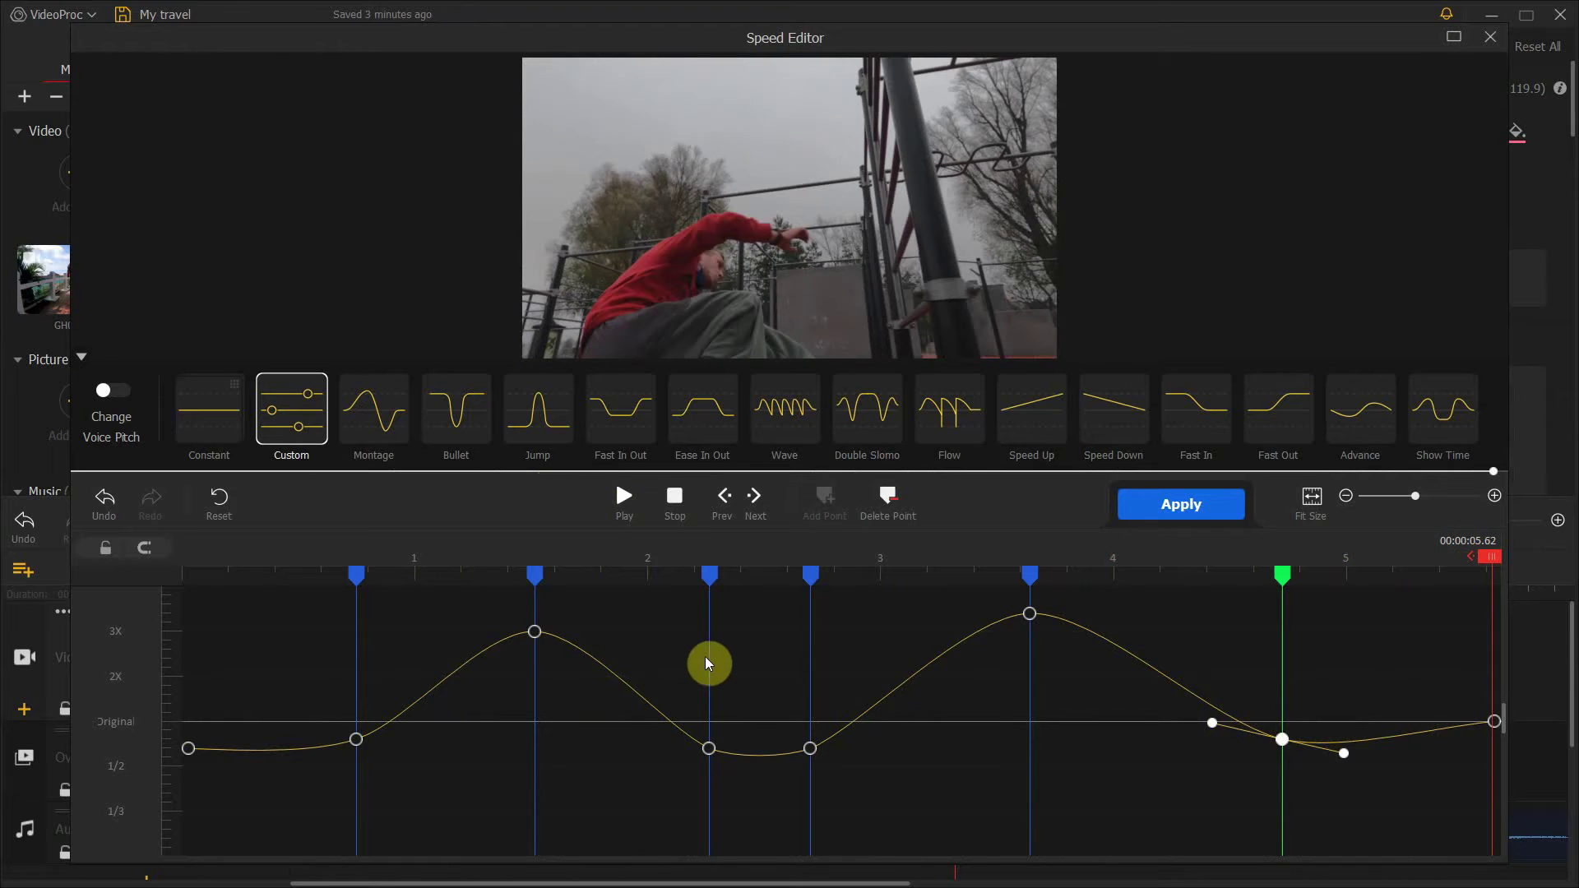
Try the Montage, Bullet and Jump speed presets, then revert to a flat Custom curve.
left_click(374, 441)
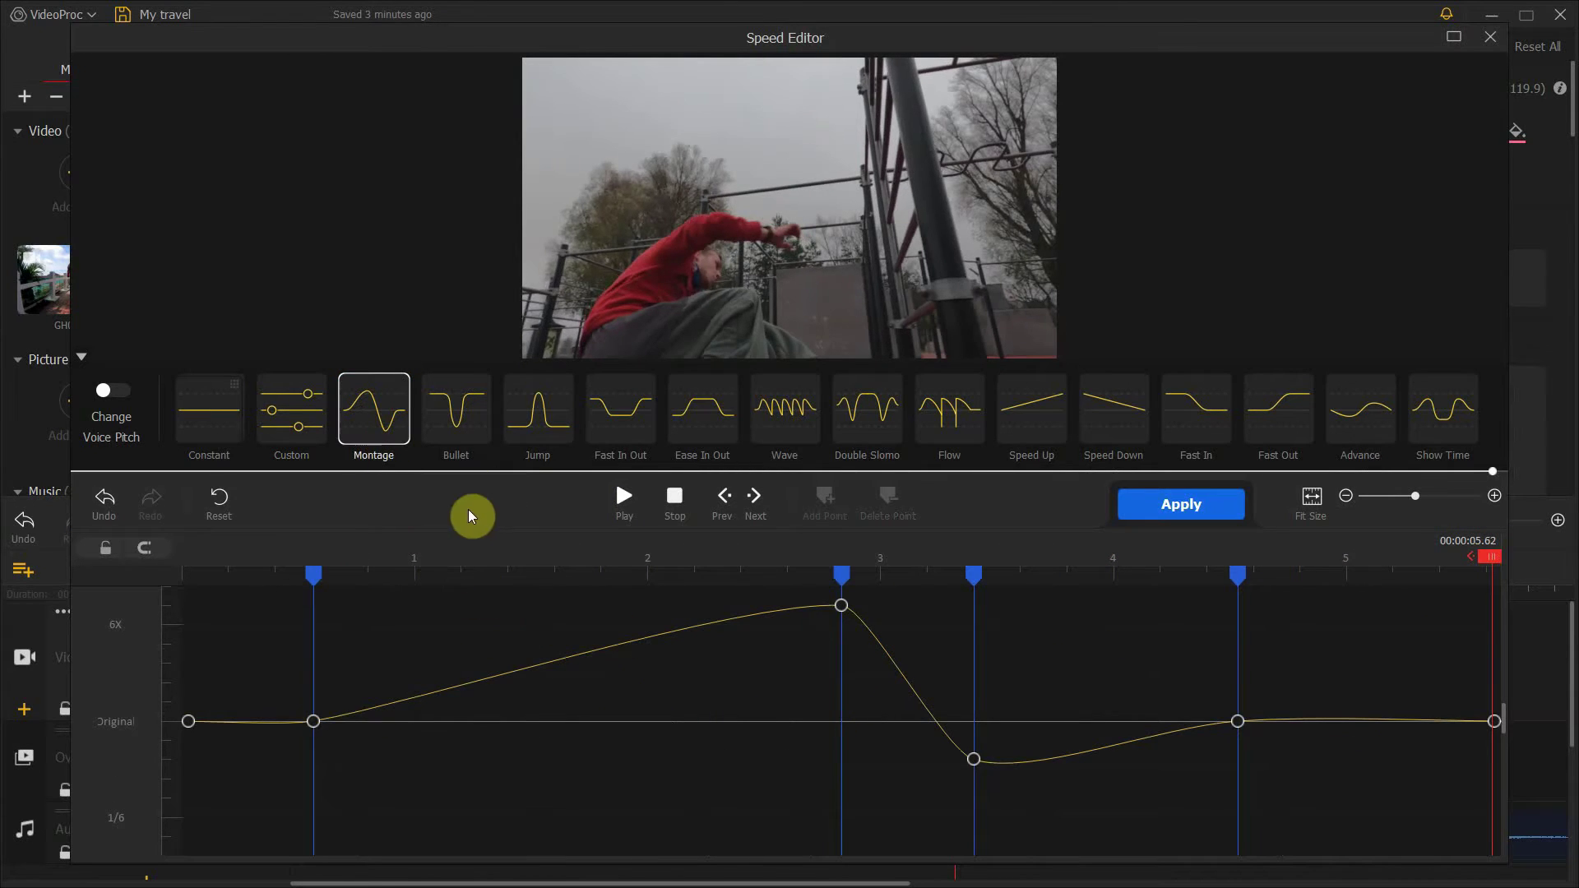
left_click(480, 456)
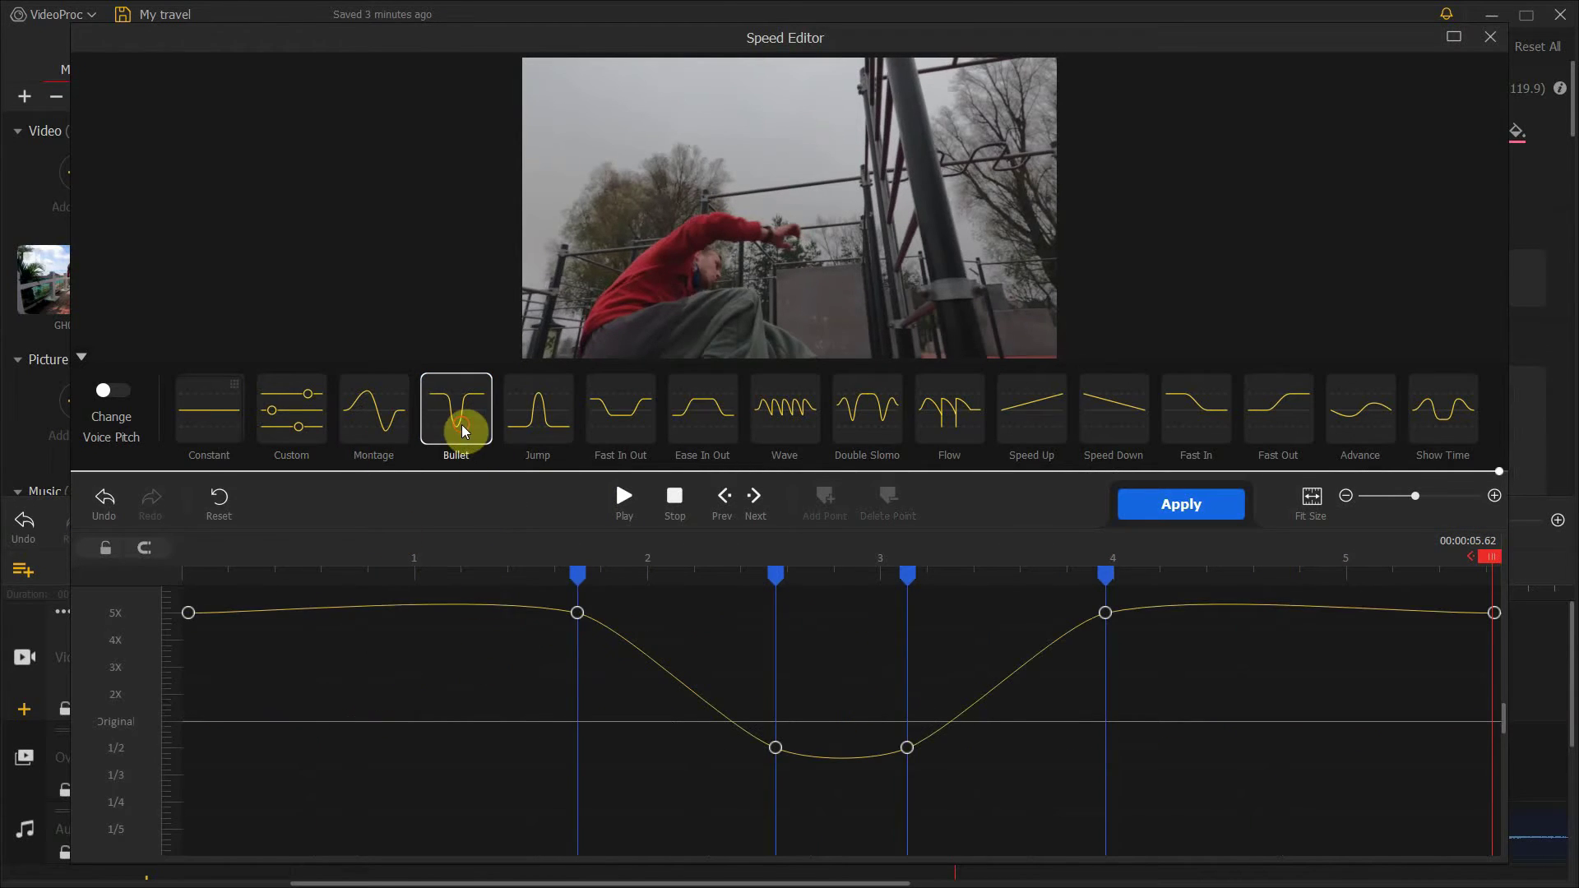
left_click(570, 428)
left_click(288, 415)
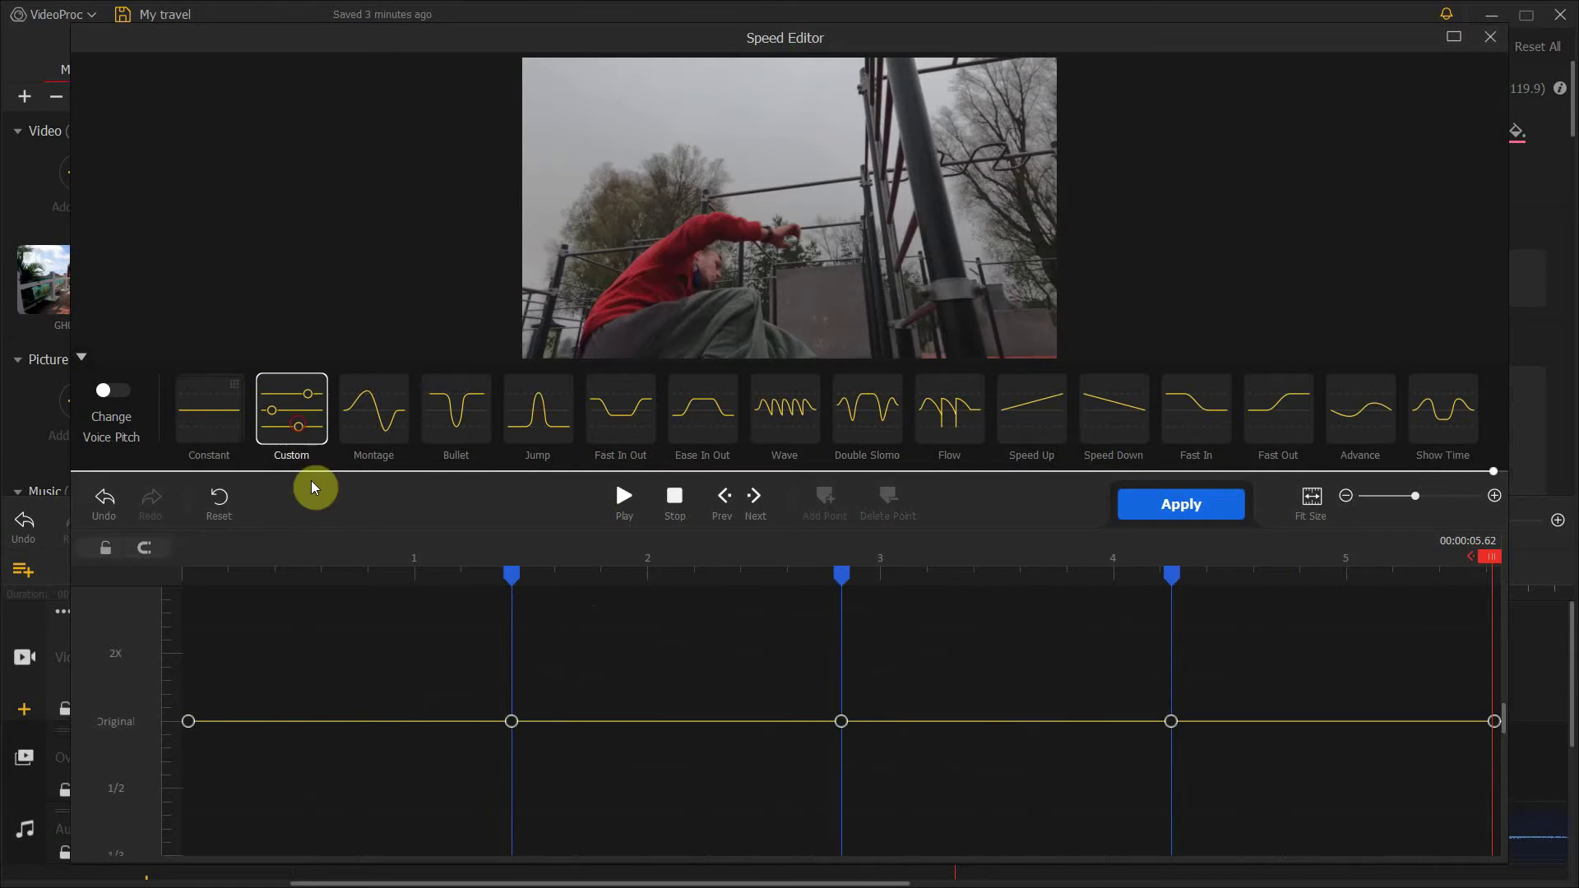
mouse_move(500, 723)
left_mouse_down()
mouse_move(507, 675)
mouse_move(509, 739)
mouse_move(504, 722)
left_mouse_up()
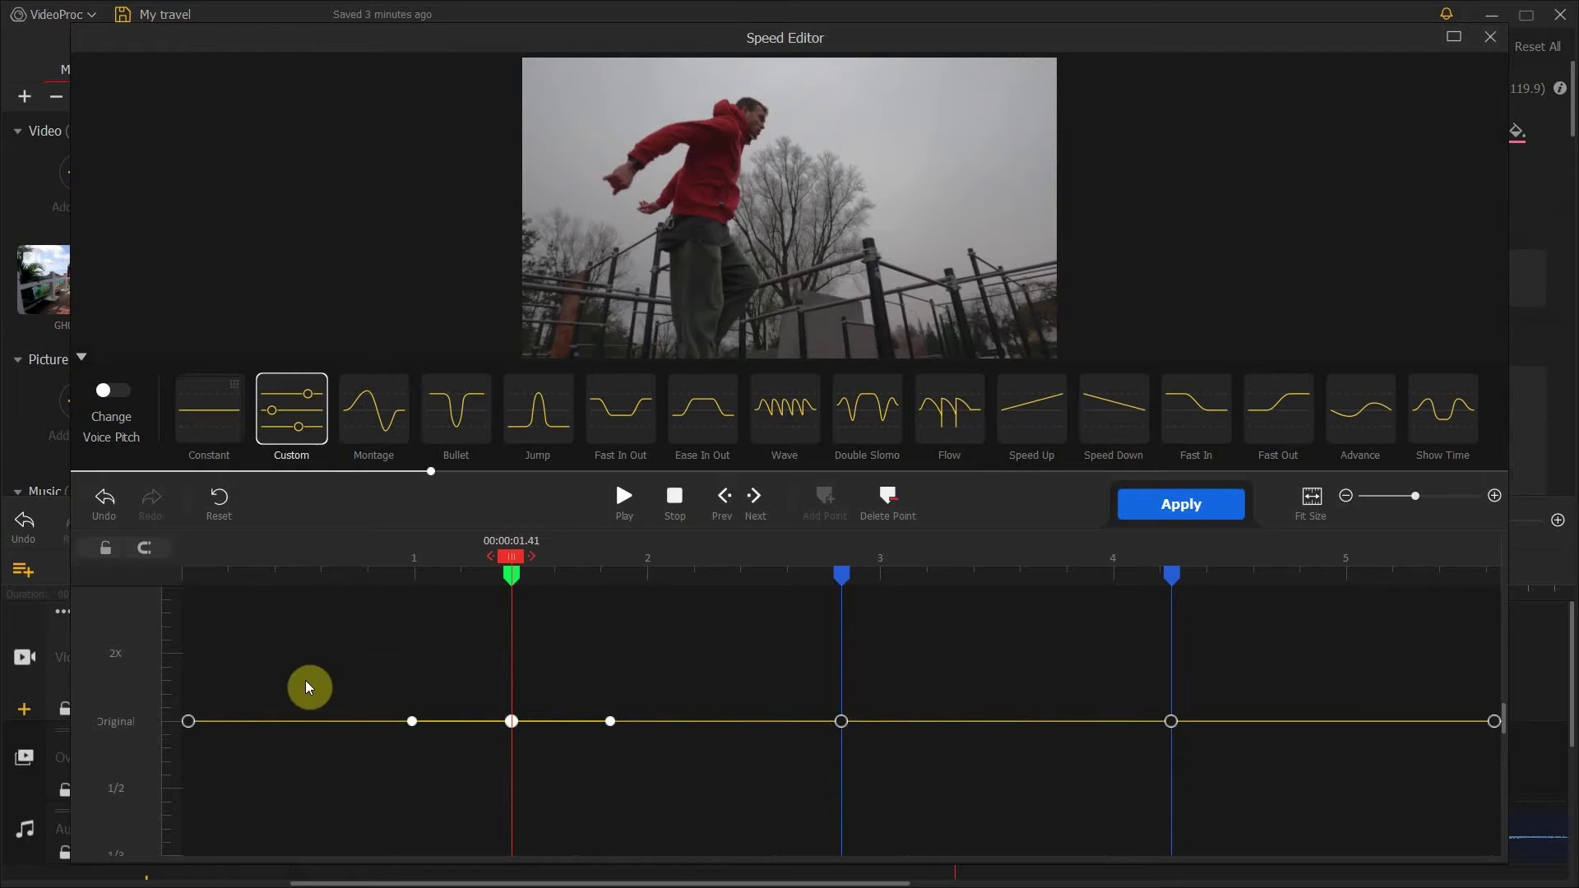
Close the Speed Editor without saving the changes and deselect the parkour clip.
left_click(1176, 505)
left_click(1491, 39)
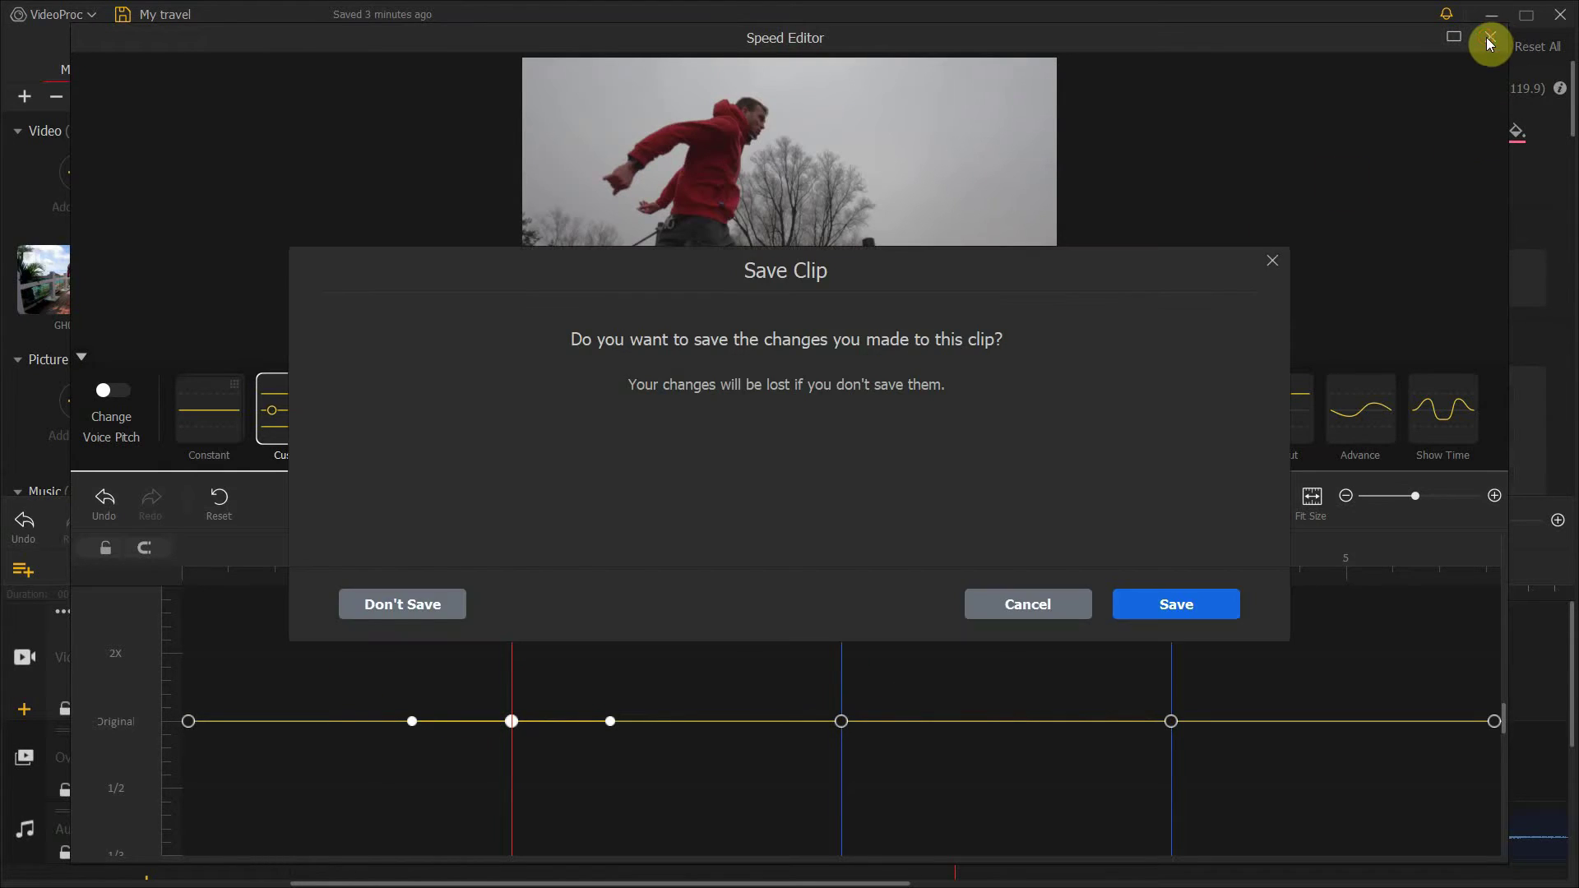
left_click(374, 605)
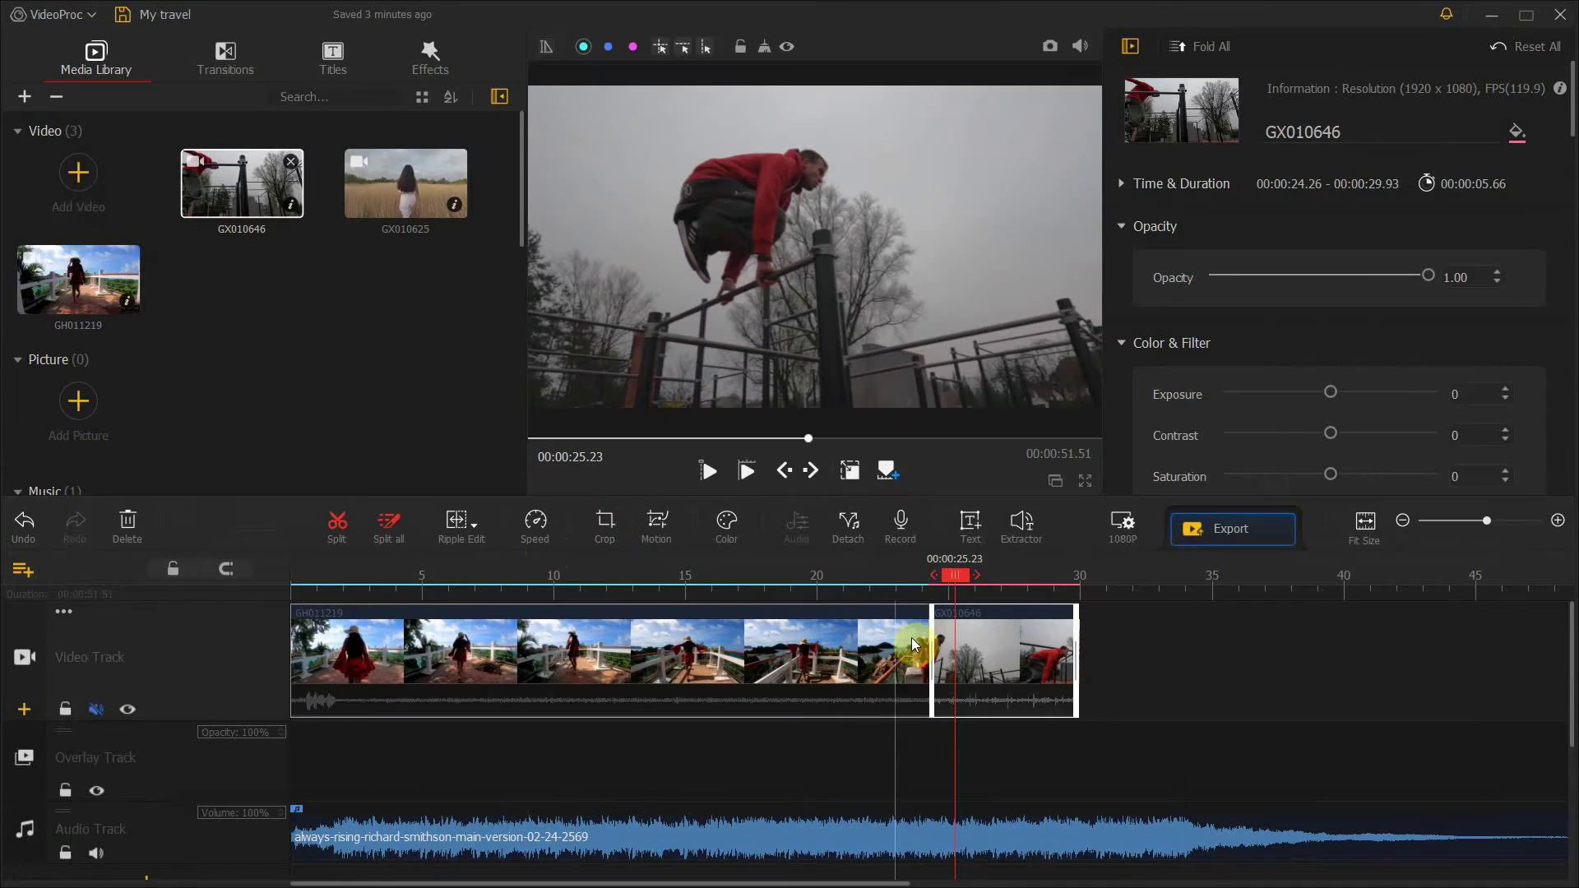
left_click(1107, 654)
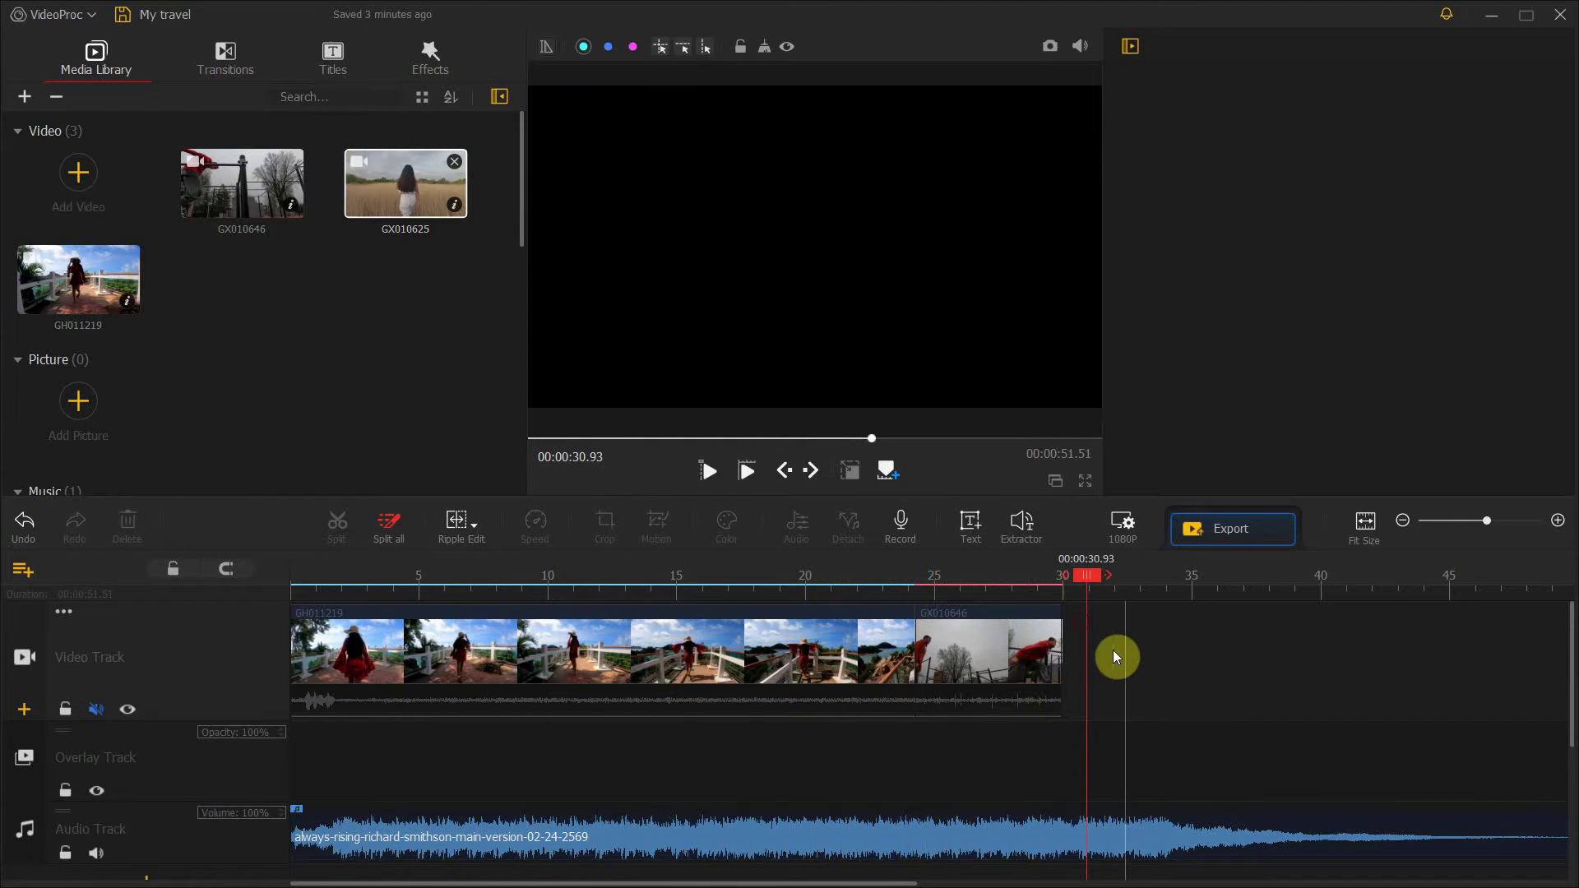
Add GX010625 after GX010646 on the video track and scrub through it around 34–42 s.
left_click_drag(409, 218, 1125, 662)
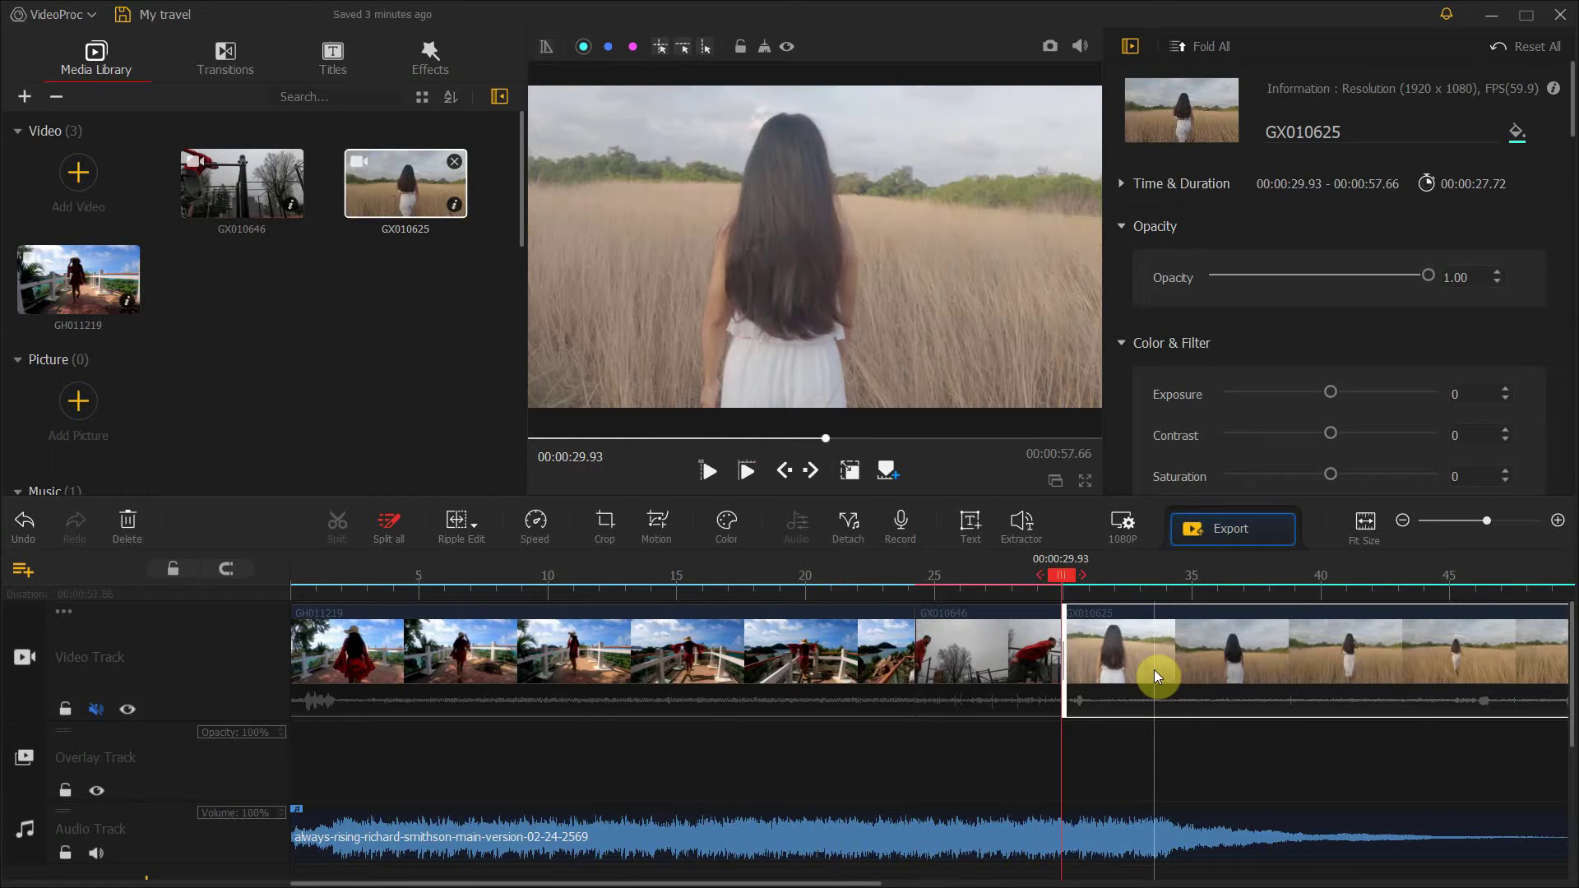
left_click_drag(1068, 579, 1313, 604)
left_click(1375, 631)
scroll(1382, 529, "up", 2)
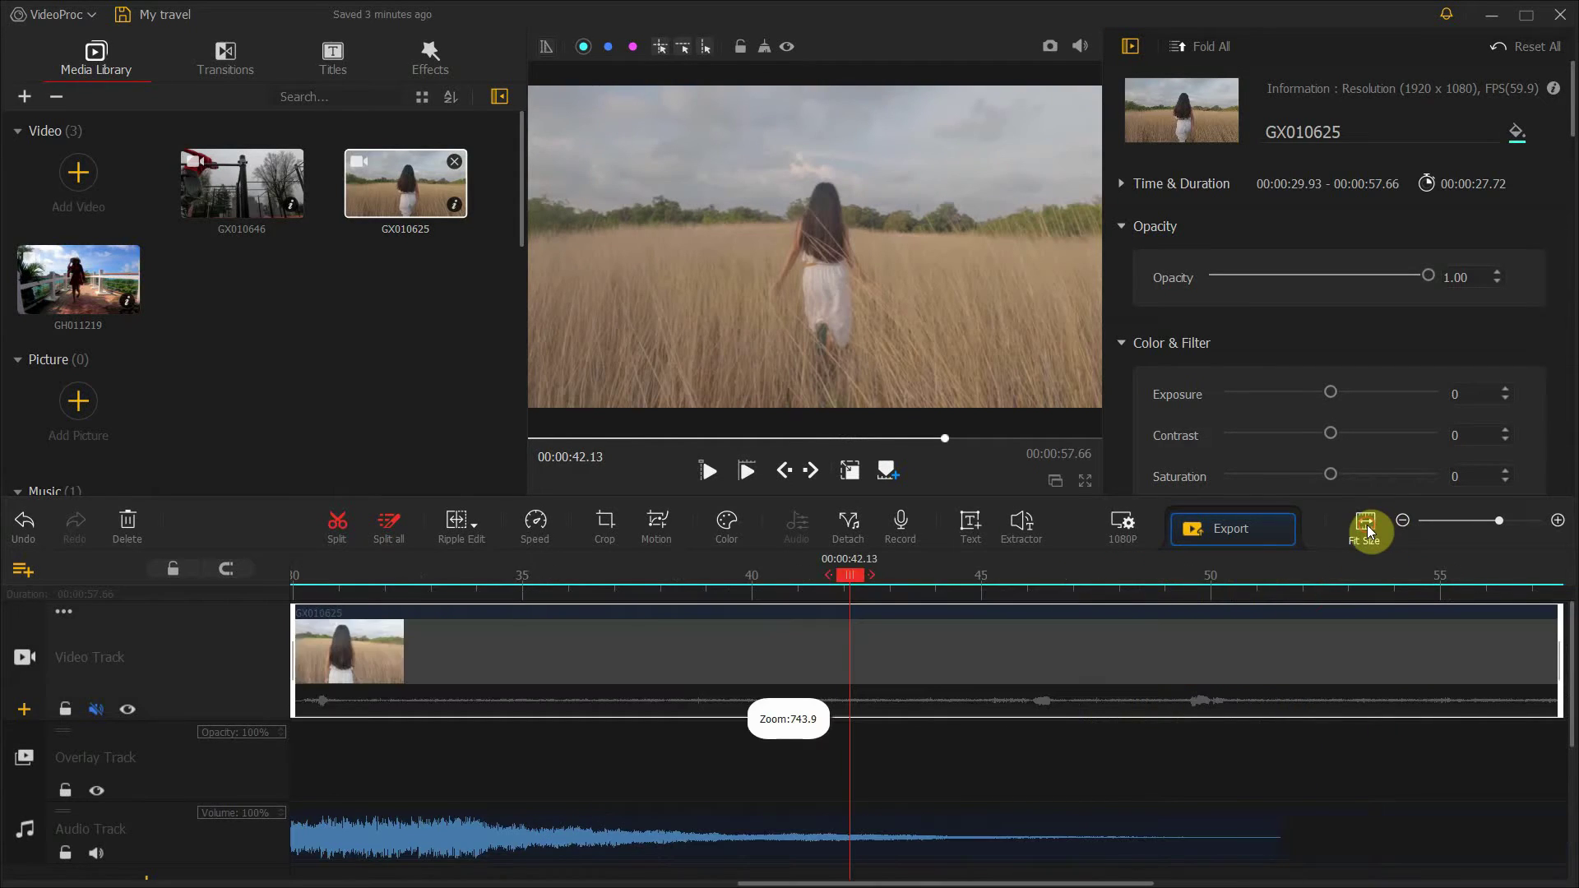
left_click_drag(847, 588, 1275, 620)
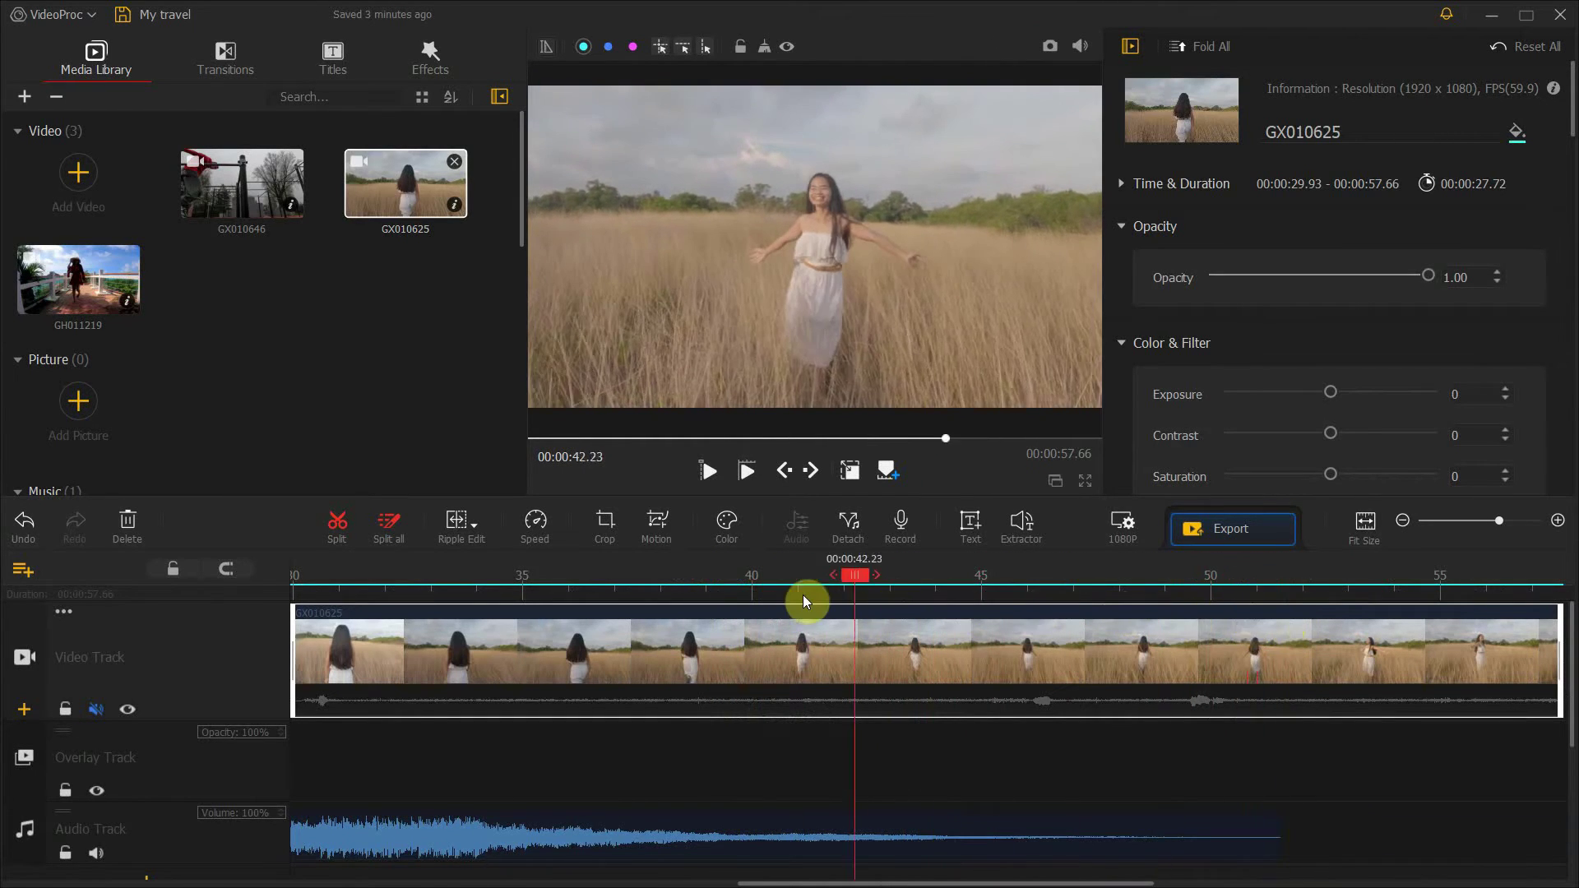
left_click_drag(802, 595, 644, 597)
left_click_drag(464, 598, 762, 635)
Split the field clip at 40.30 s and remove the piece after it, then split again at 39.56 s.
key("ctrl+b")
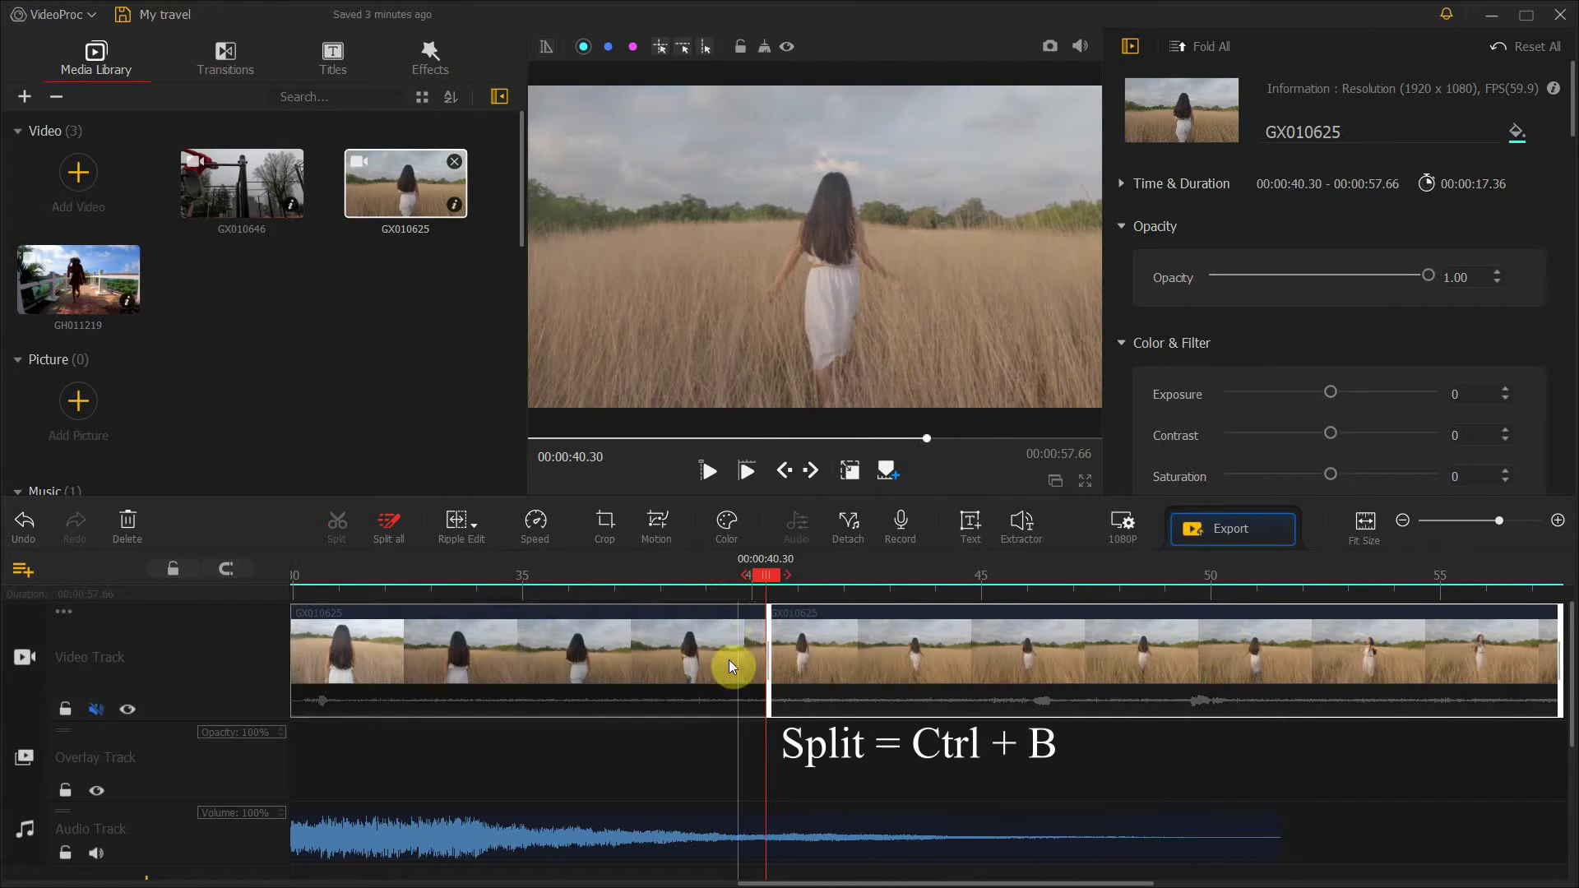
left_click(718, 658)
key("Delete")
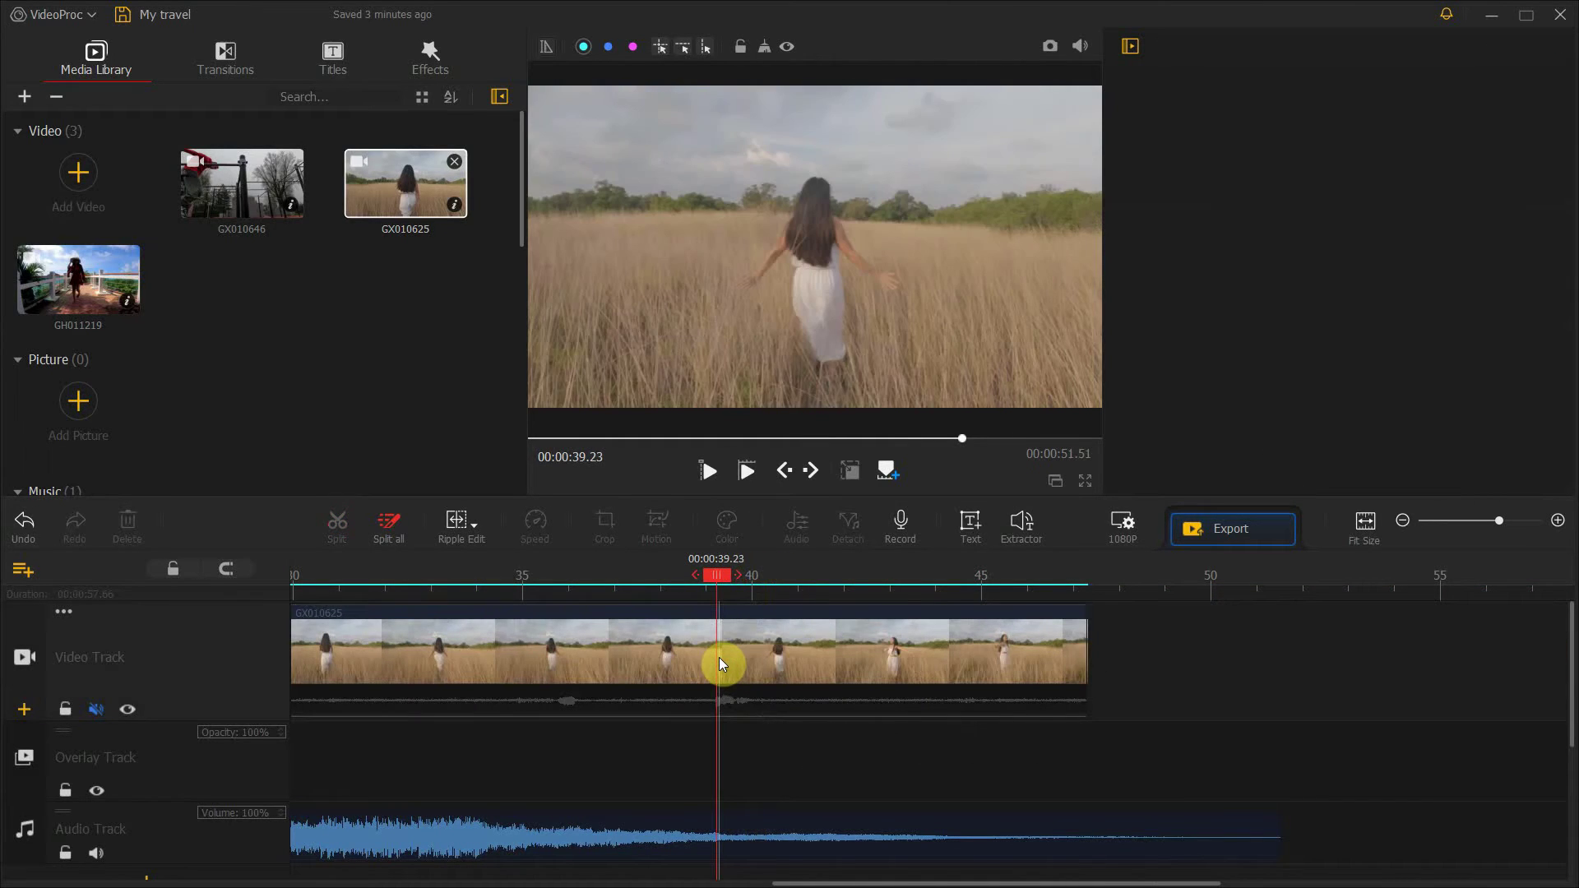
mouse_move(706, 585)
left_mouse_down()
mouse_move(832, 594)
mouse_move(731, 595)
left_mouse_up()
left_click(750, 649)
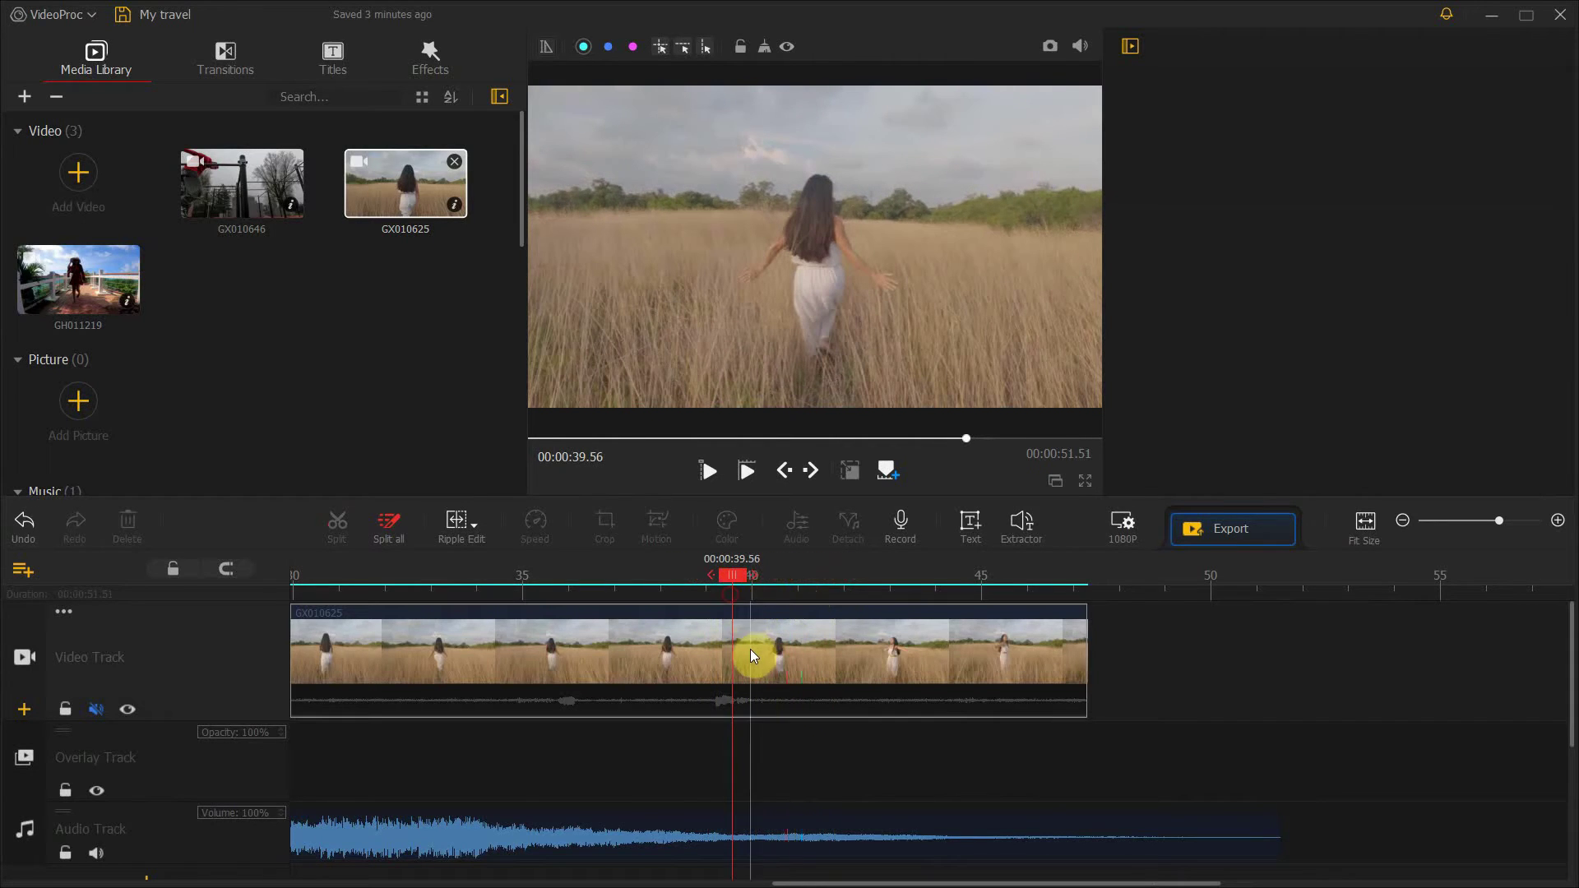
key("ctrl+b")
left_click(733, 663)
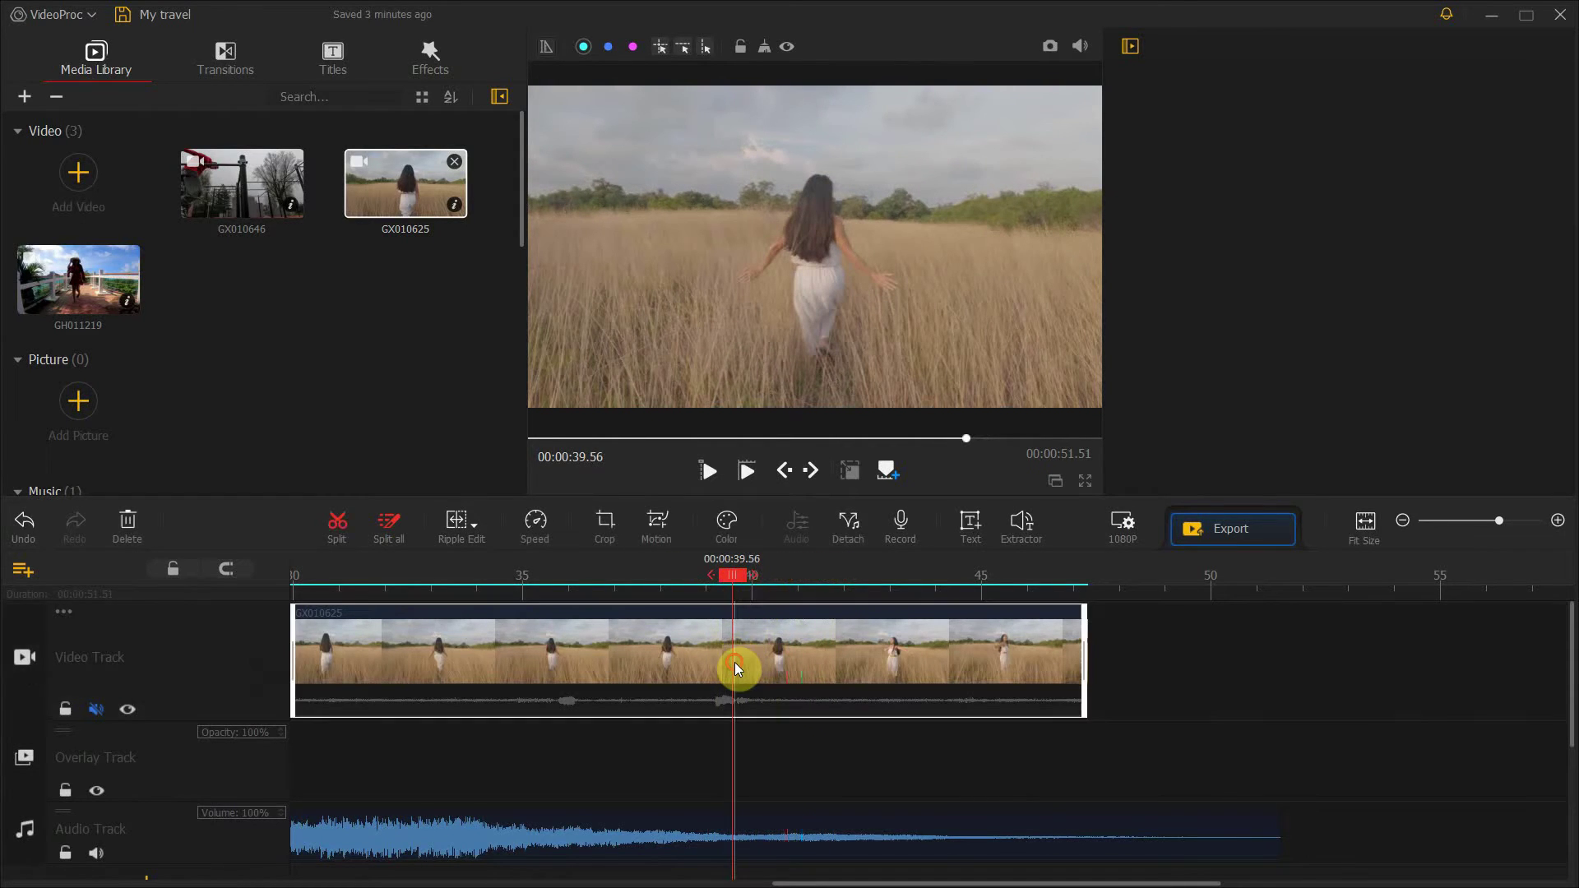
Delete the piece after 39.56 s, fit the timeline to size, and return the playhead to 00:00:32.30.
left_click(792, 661)
key("Delete")
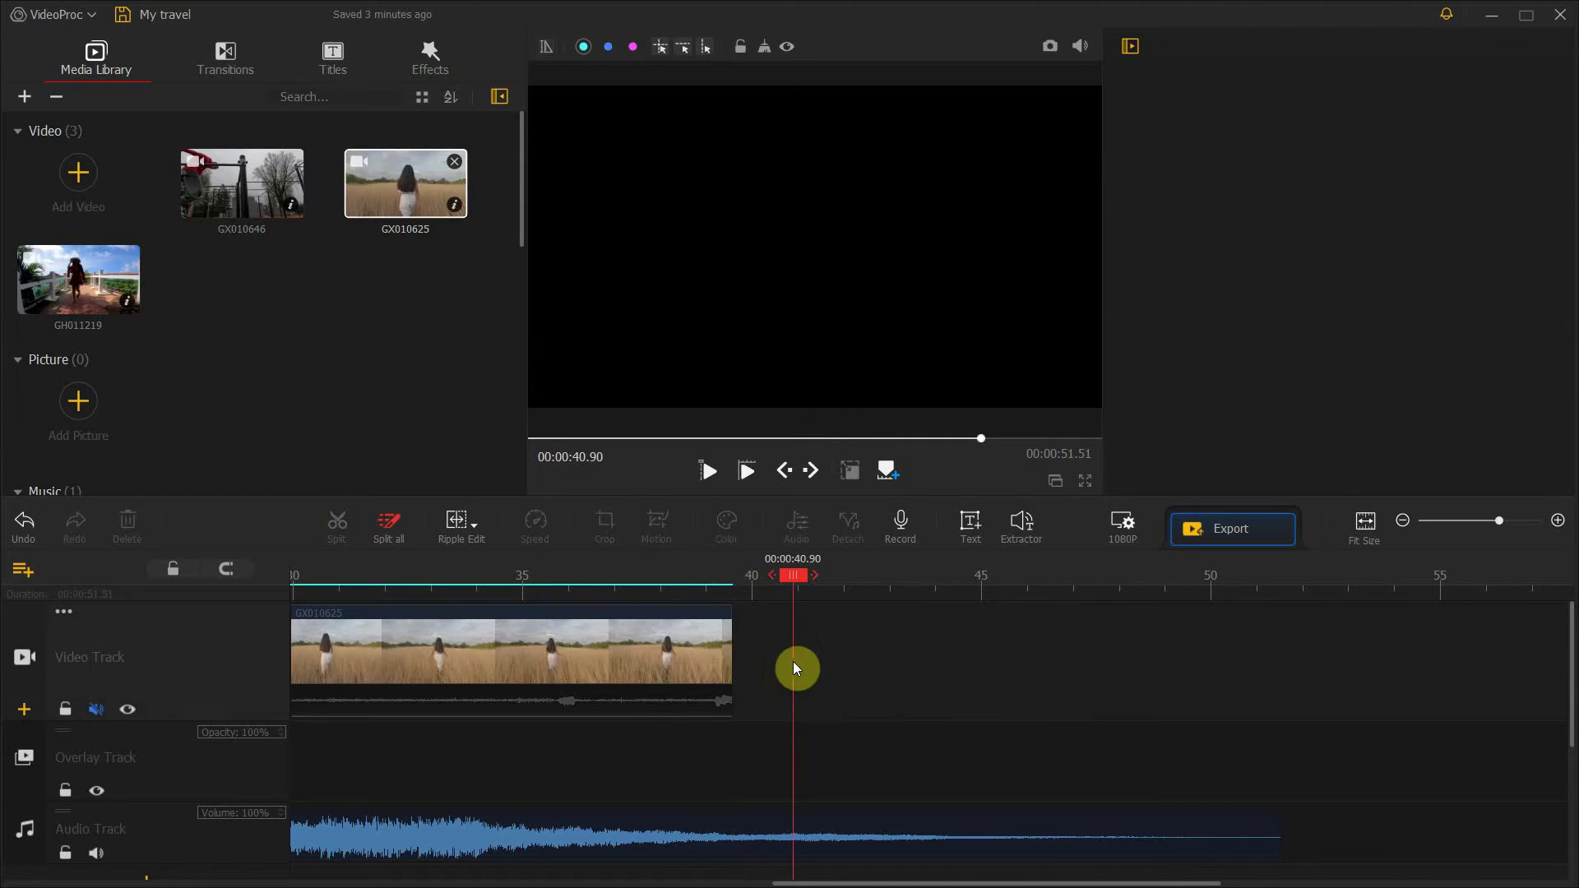
left_click(673, 653)
key("space")
left_click(1368, 529)
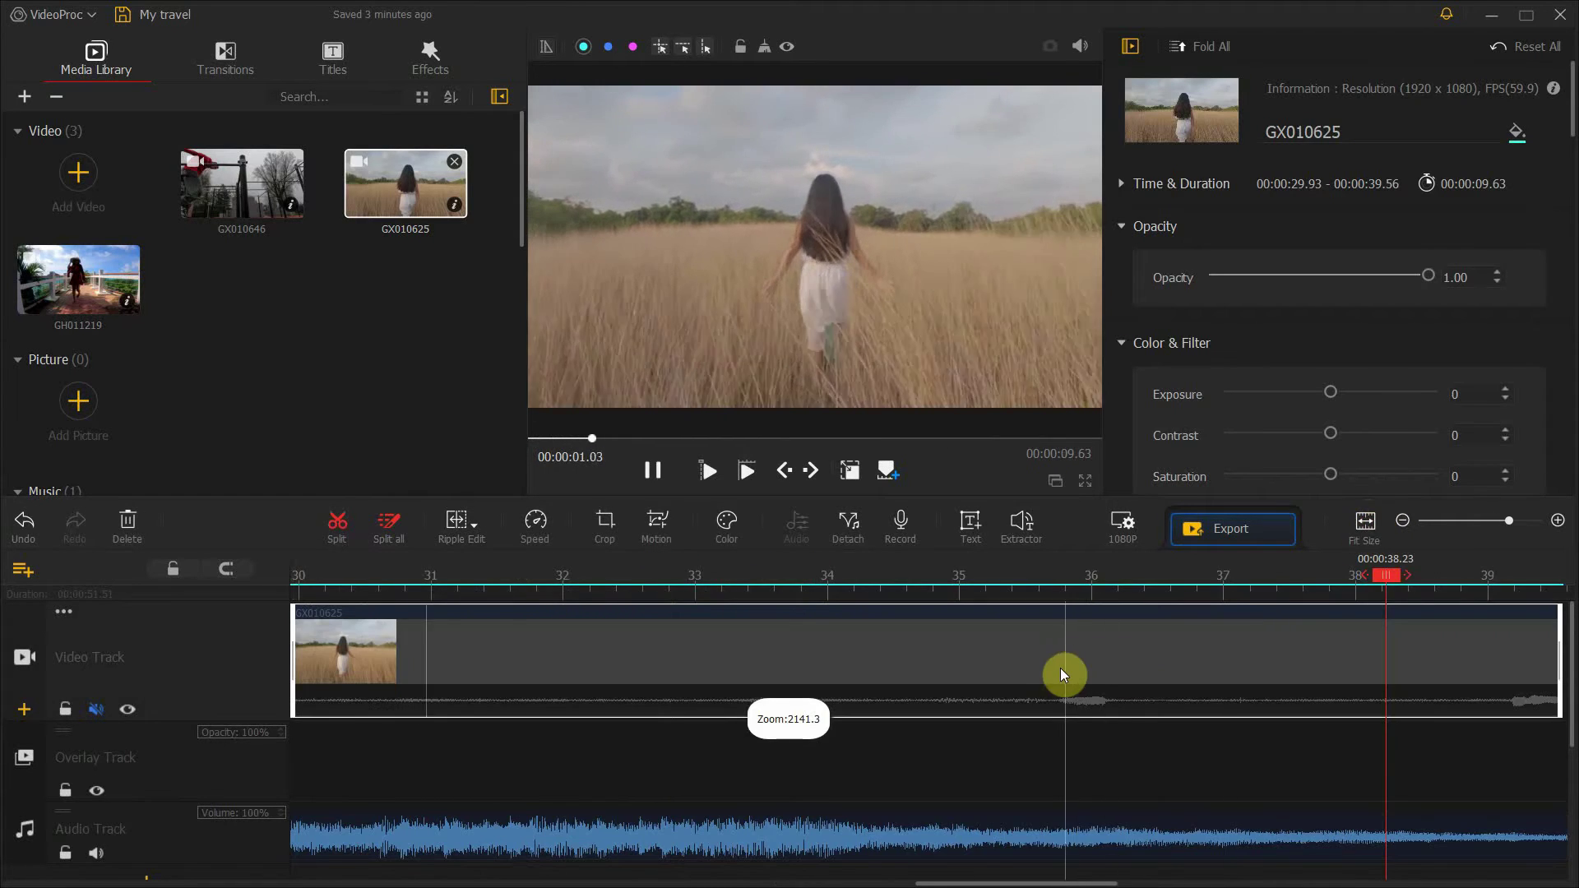
key("space")
left_click_drag(1389, 585, 604, 663)
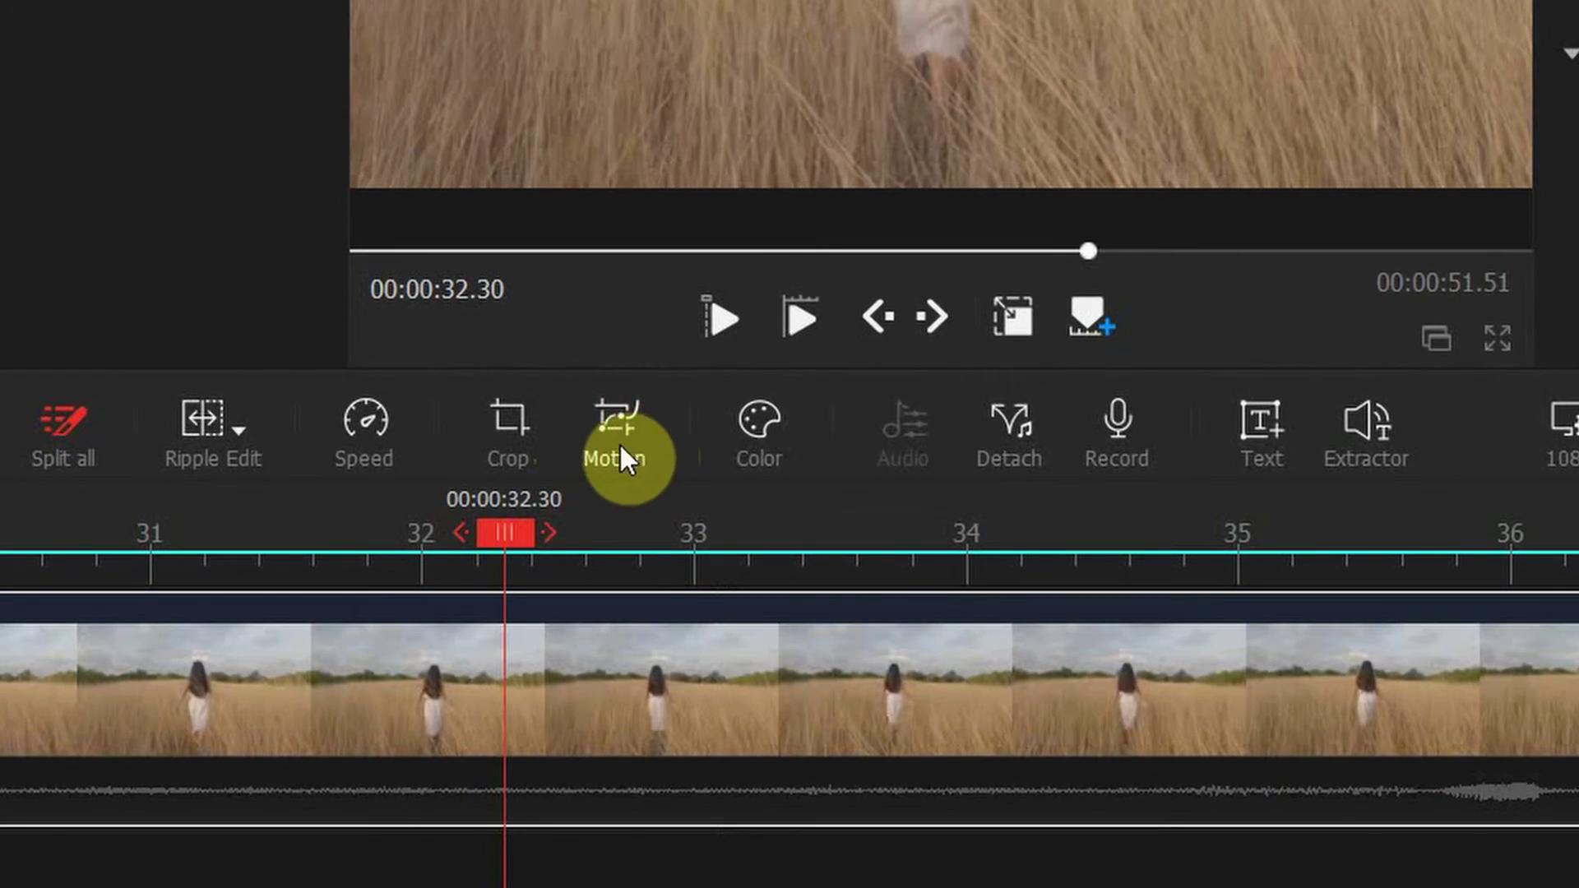
left_click(607, 431)
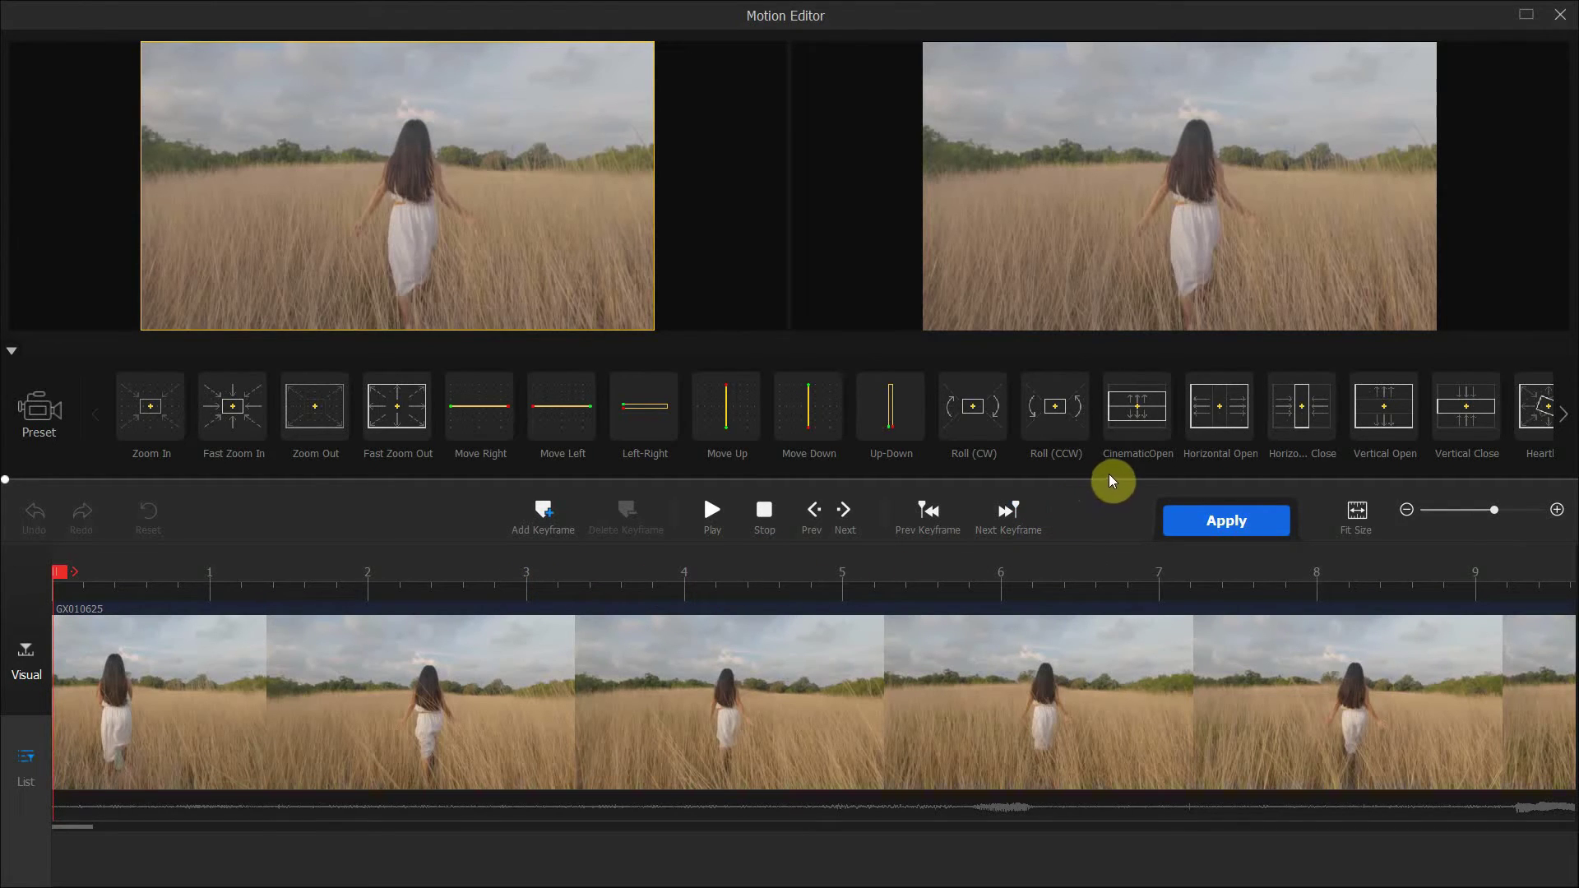
Apply the CinematicOpen motion preset, preview it, and move keyframe 2 to about 00:00:02.11.
mouse_move(1136, 448)
left_click(1135, 430)
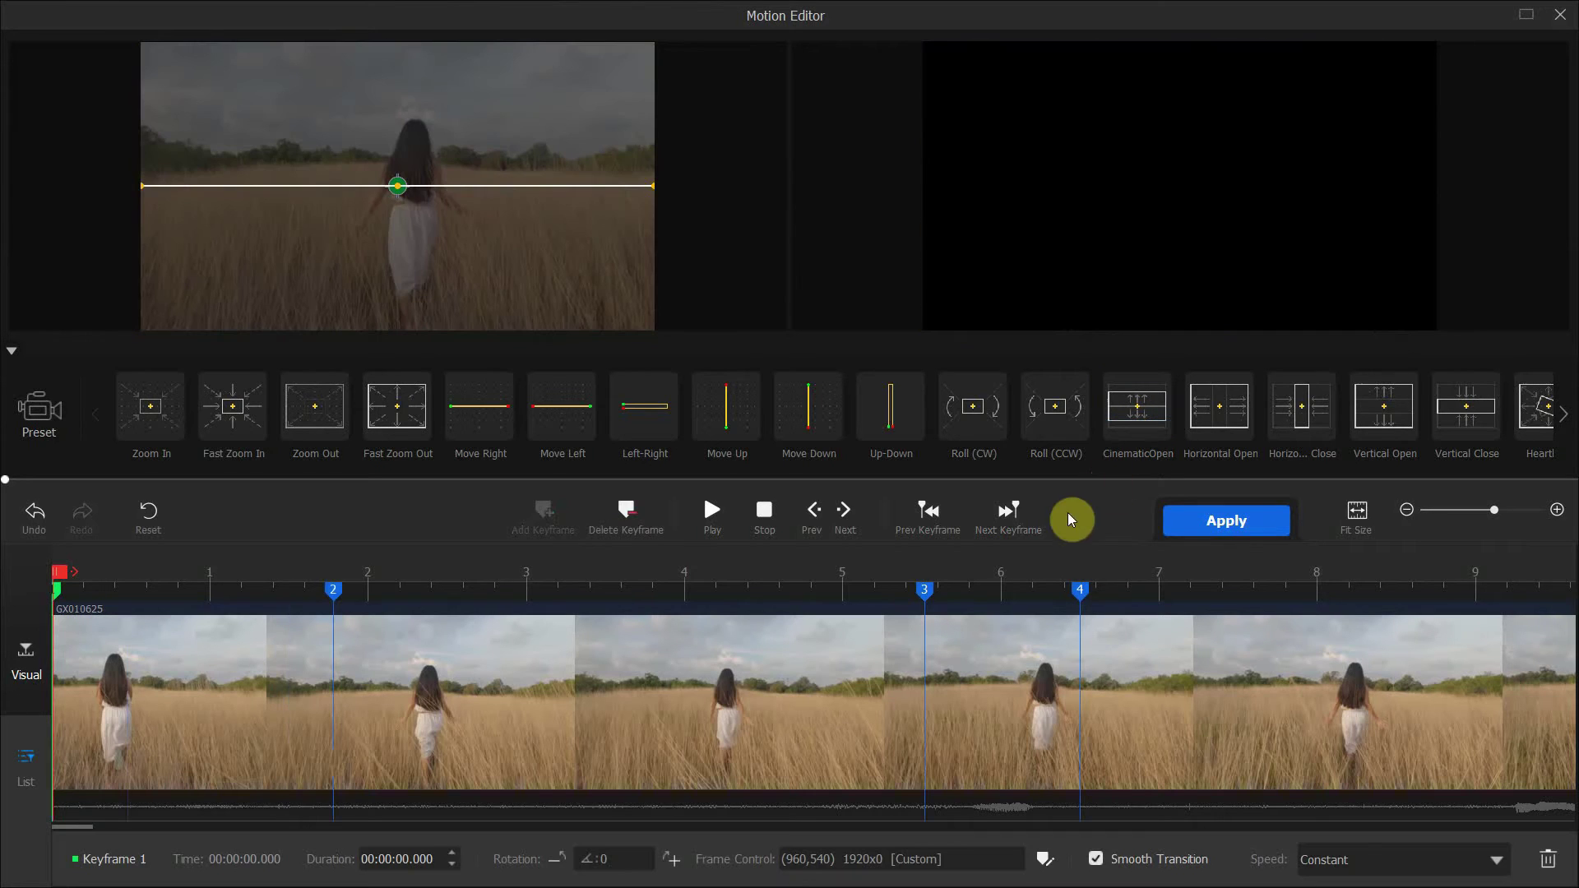
left_click(714, 517)
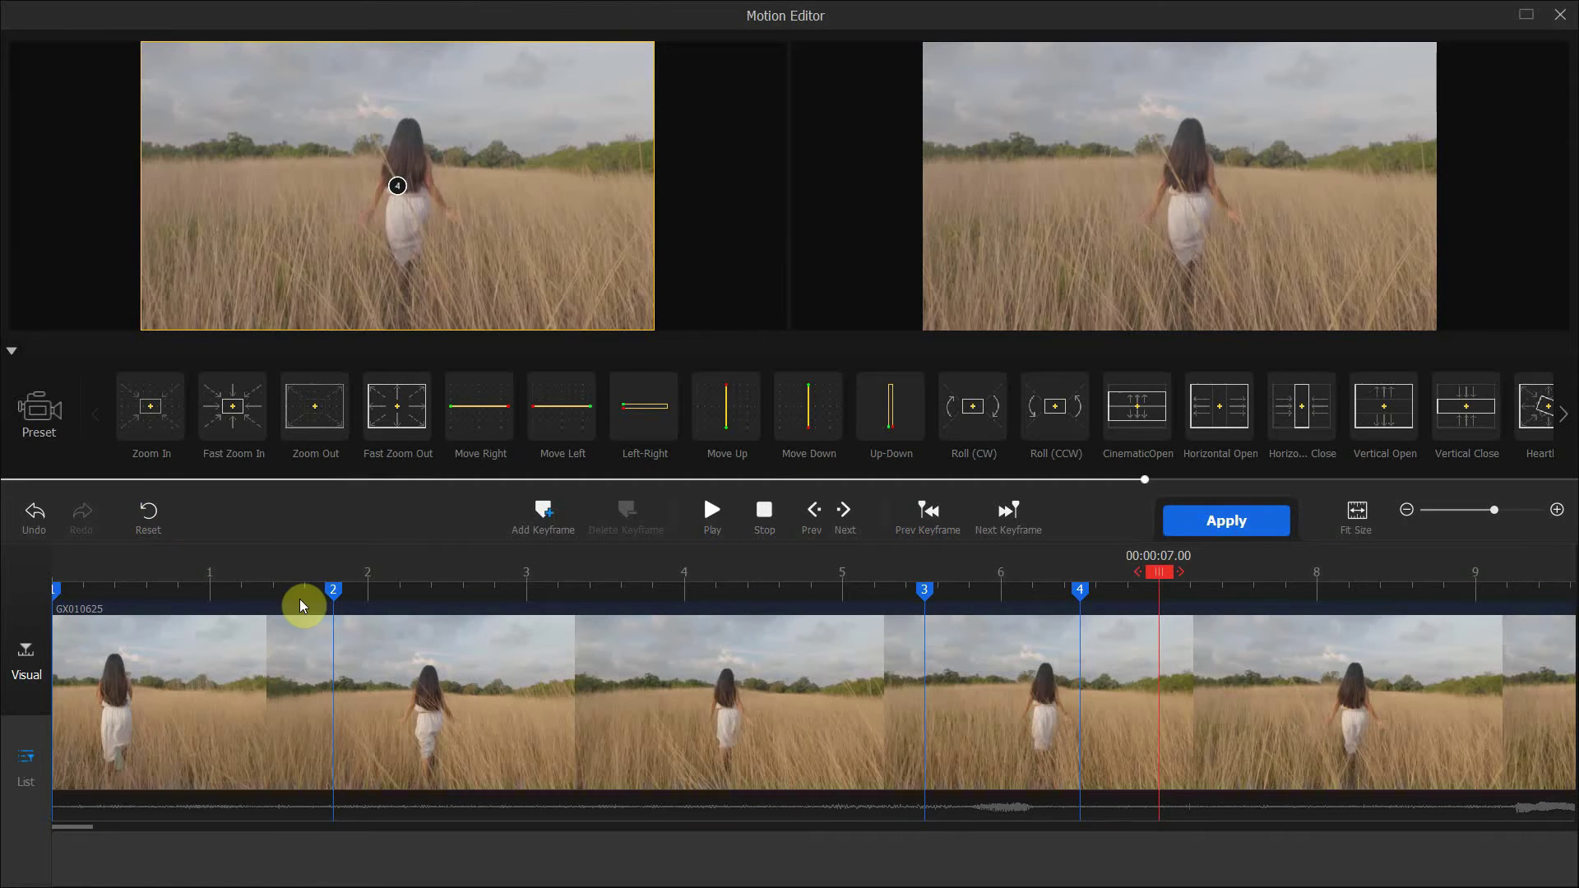
left_click_drag(300, 606, 445, 612)
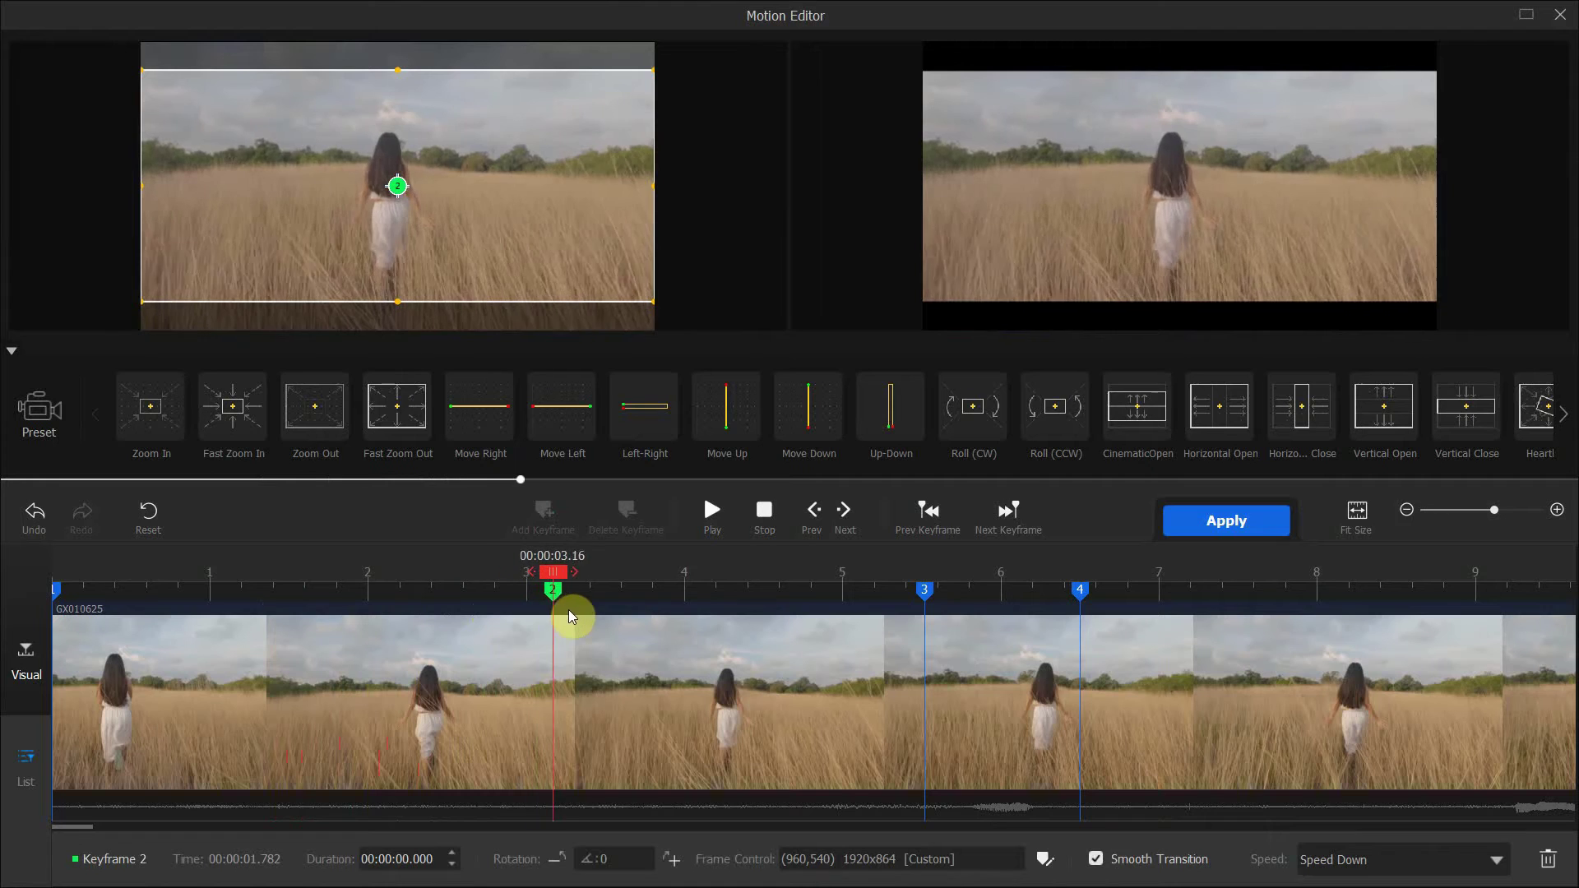
left_click_drag(536, 613, 387, 615)
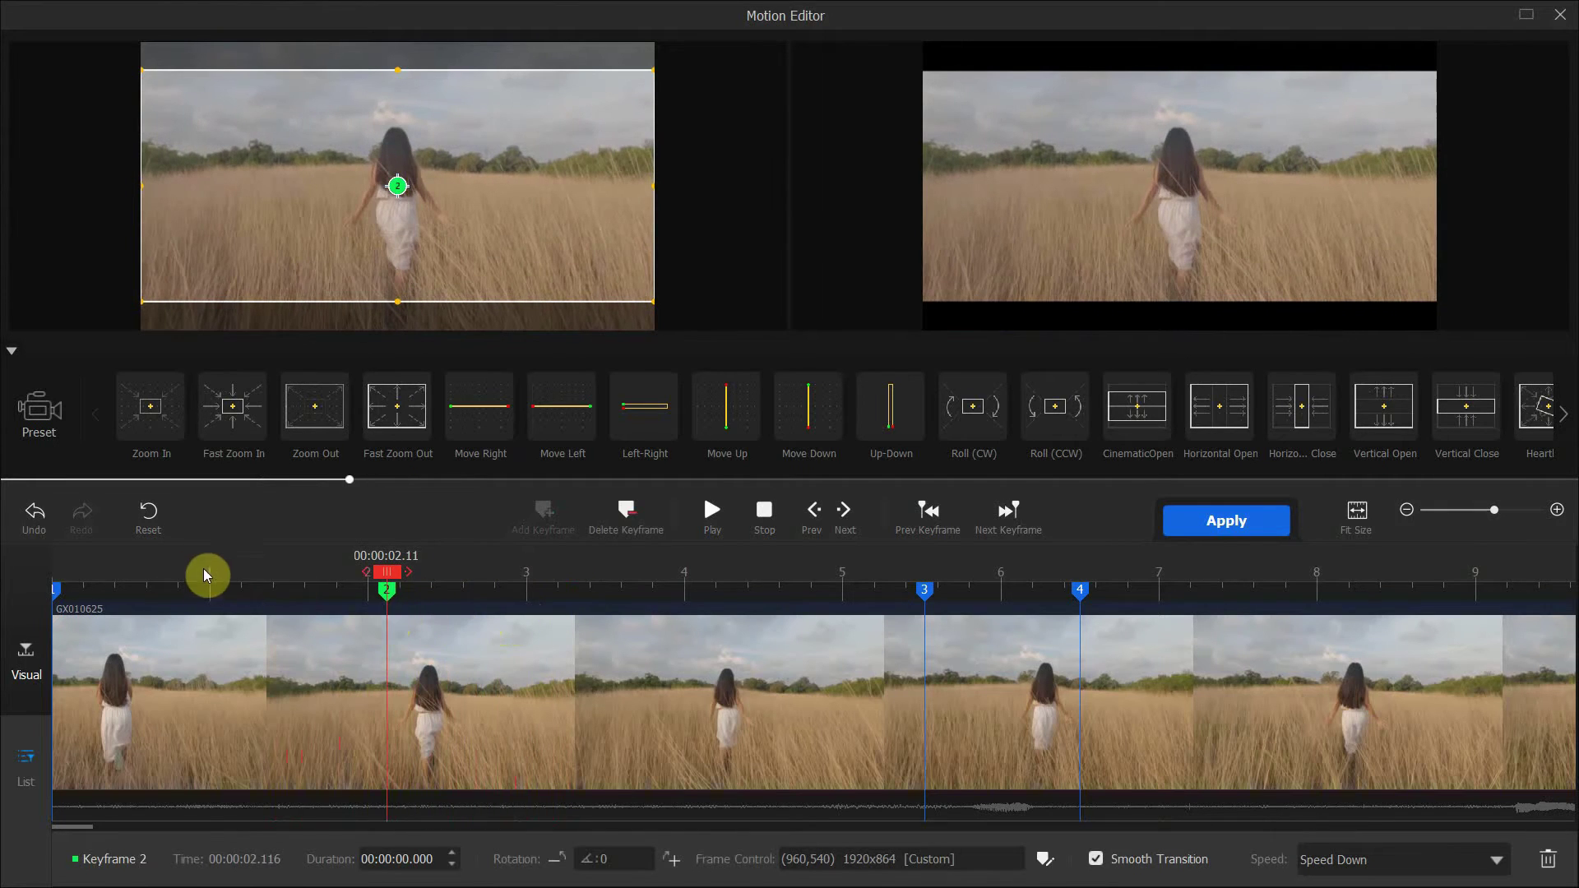
Reset the motion, try Roll (CCW), reset again, and close the Motion Editor without saving.
left_click(148, 518)
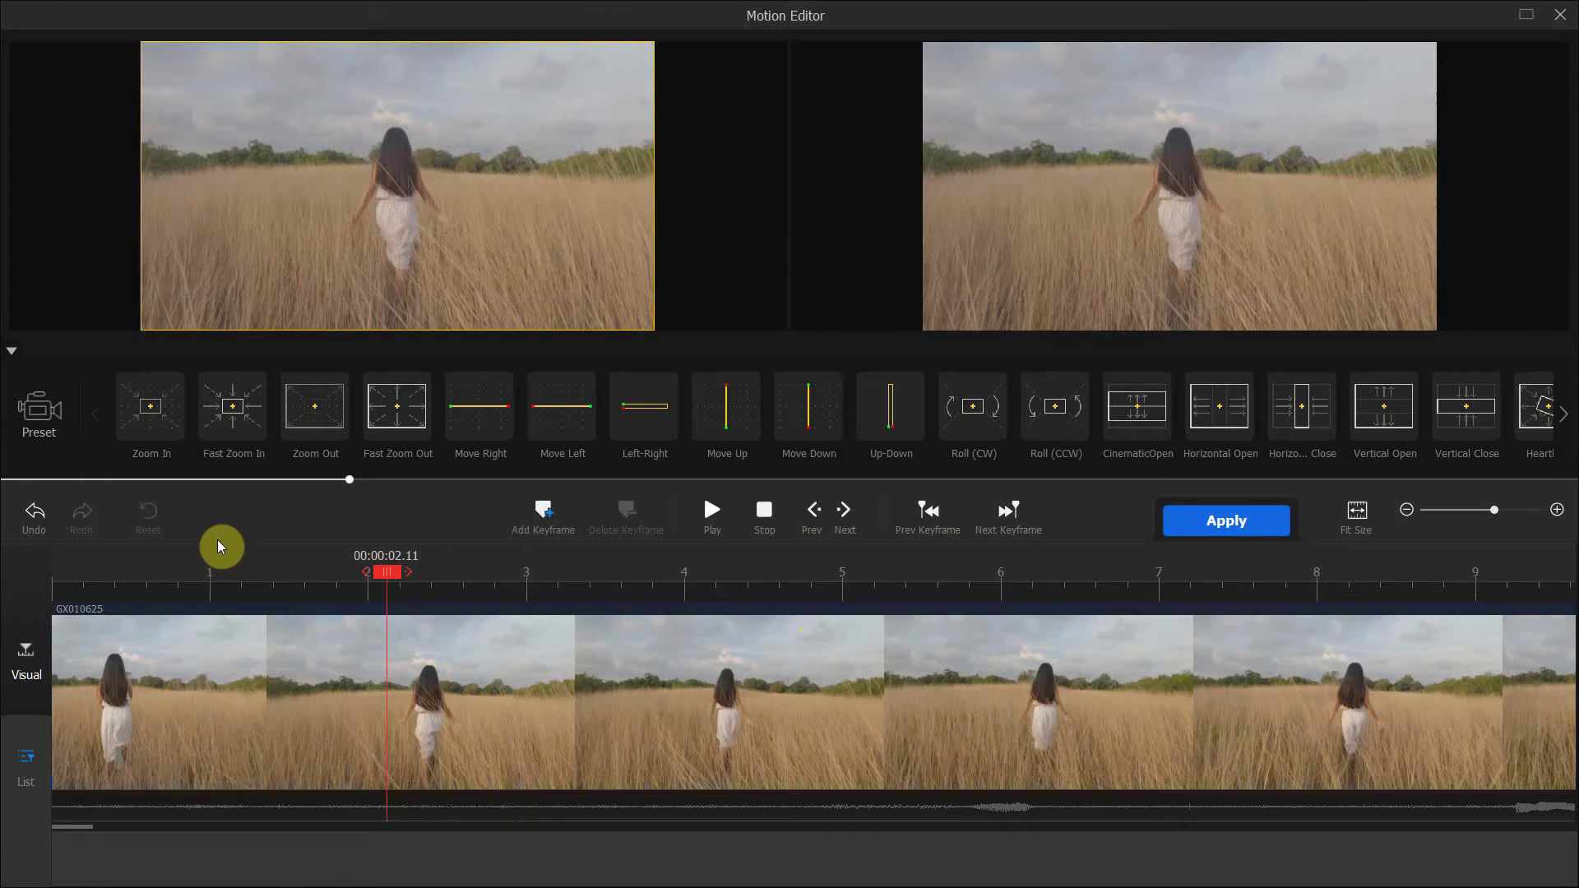
left_click(1053, 433)
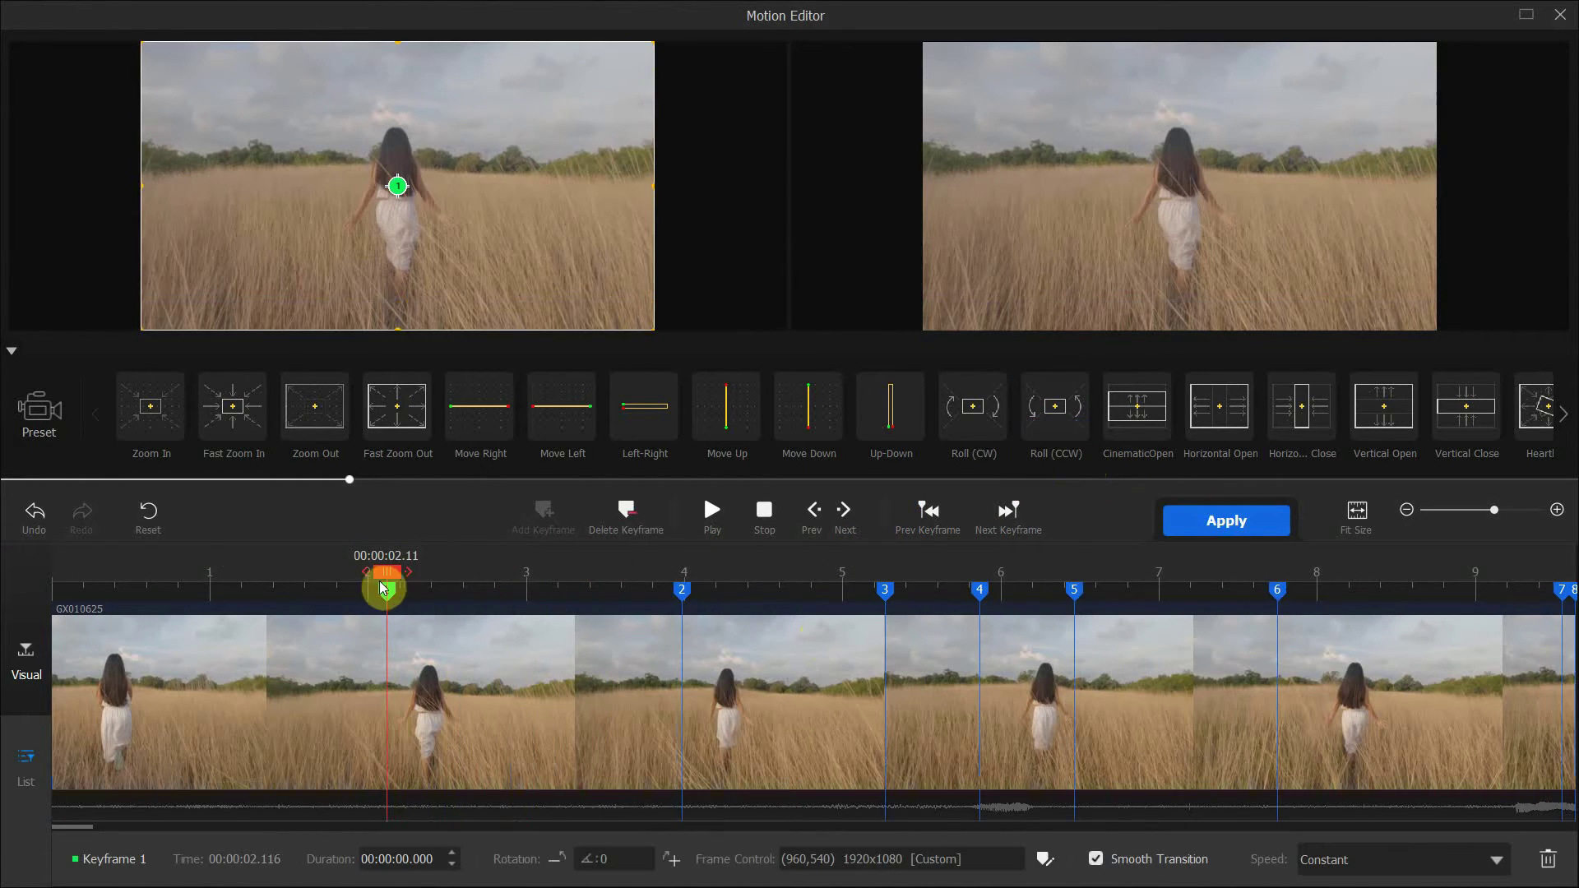
left_click_drag(395, 570, 52, 573)
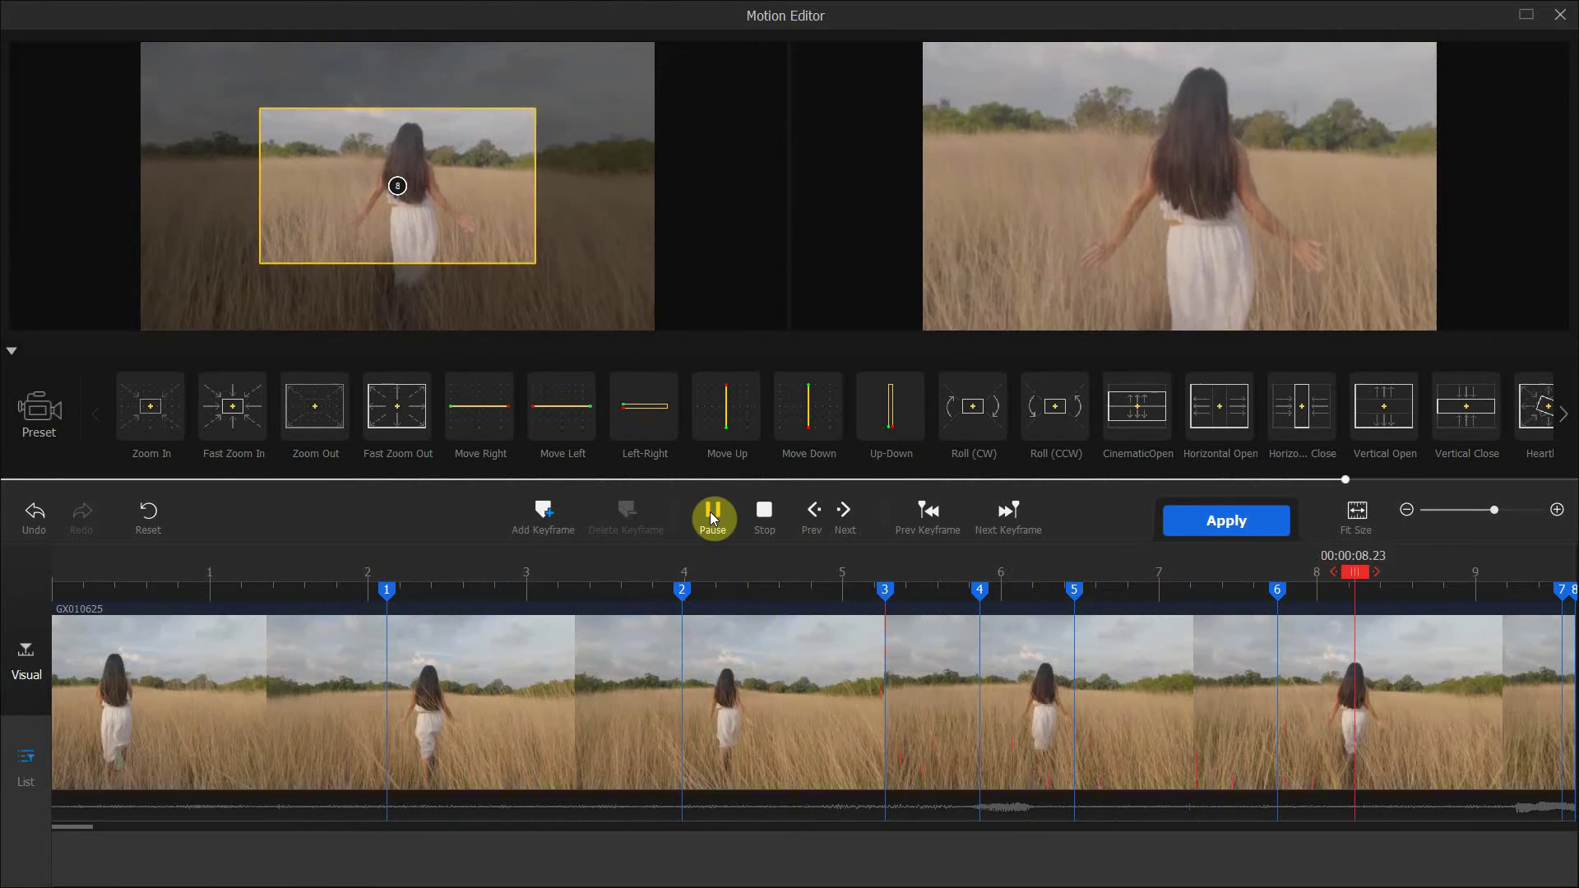
left_click(711, 515)
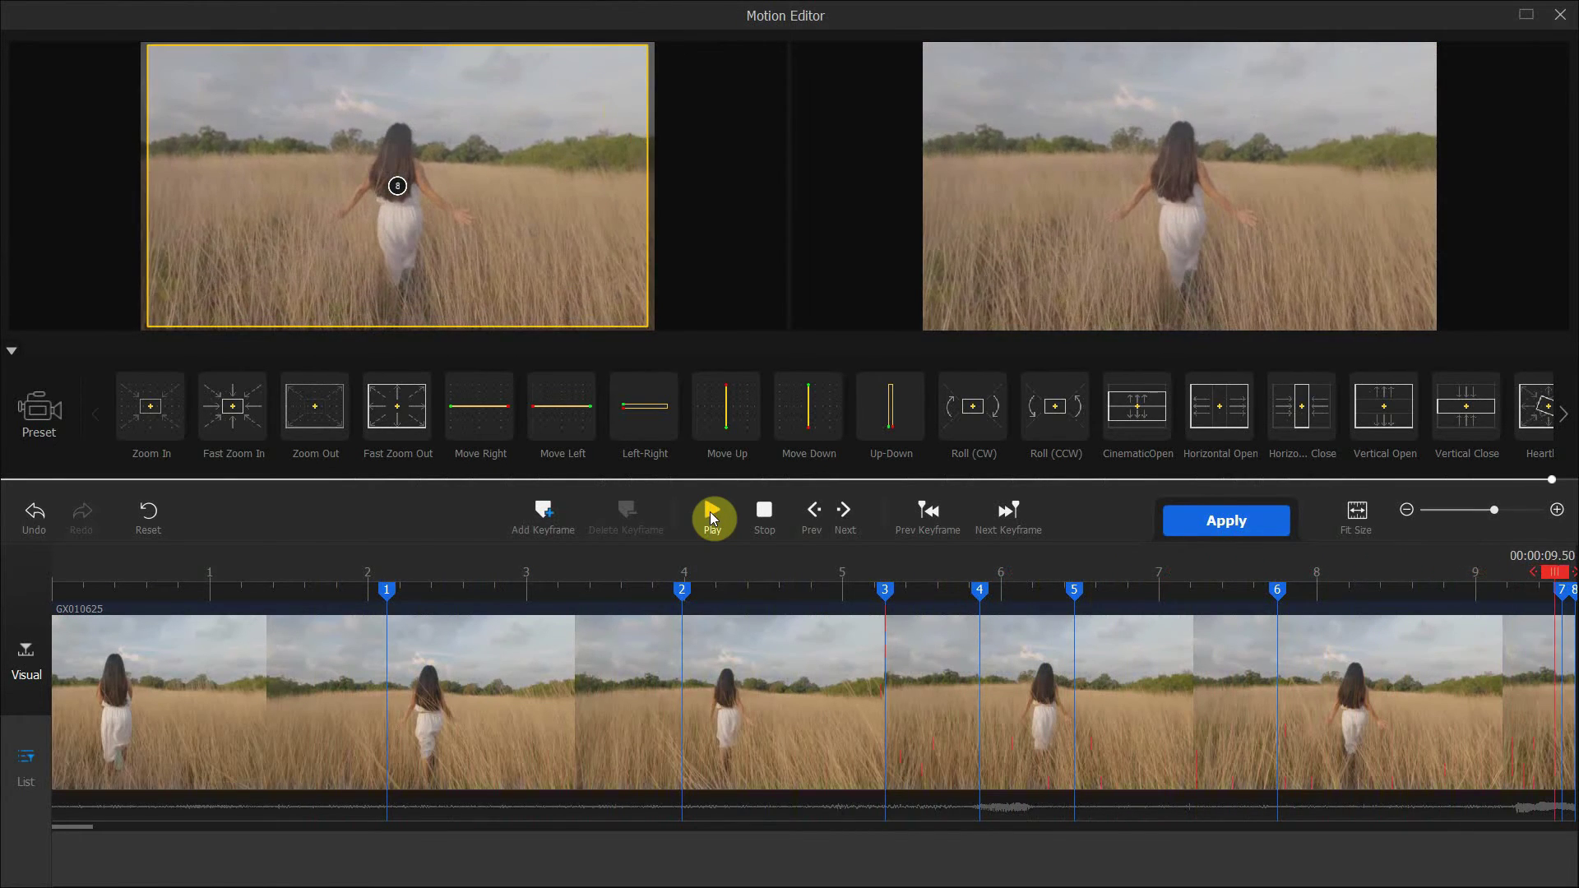
mouse_move(315, 403)
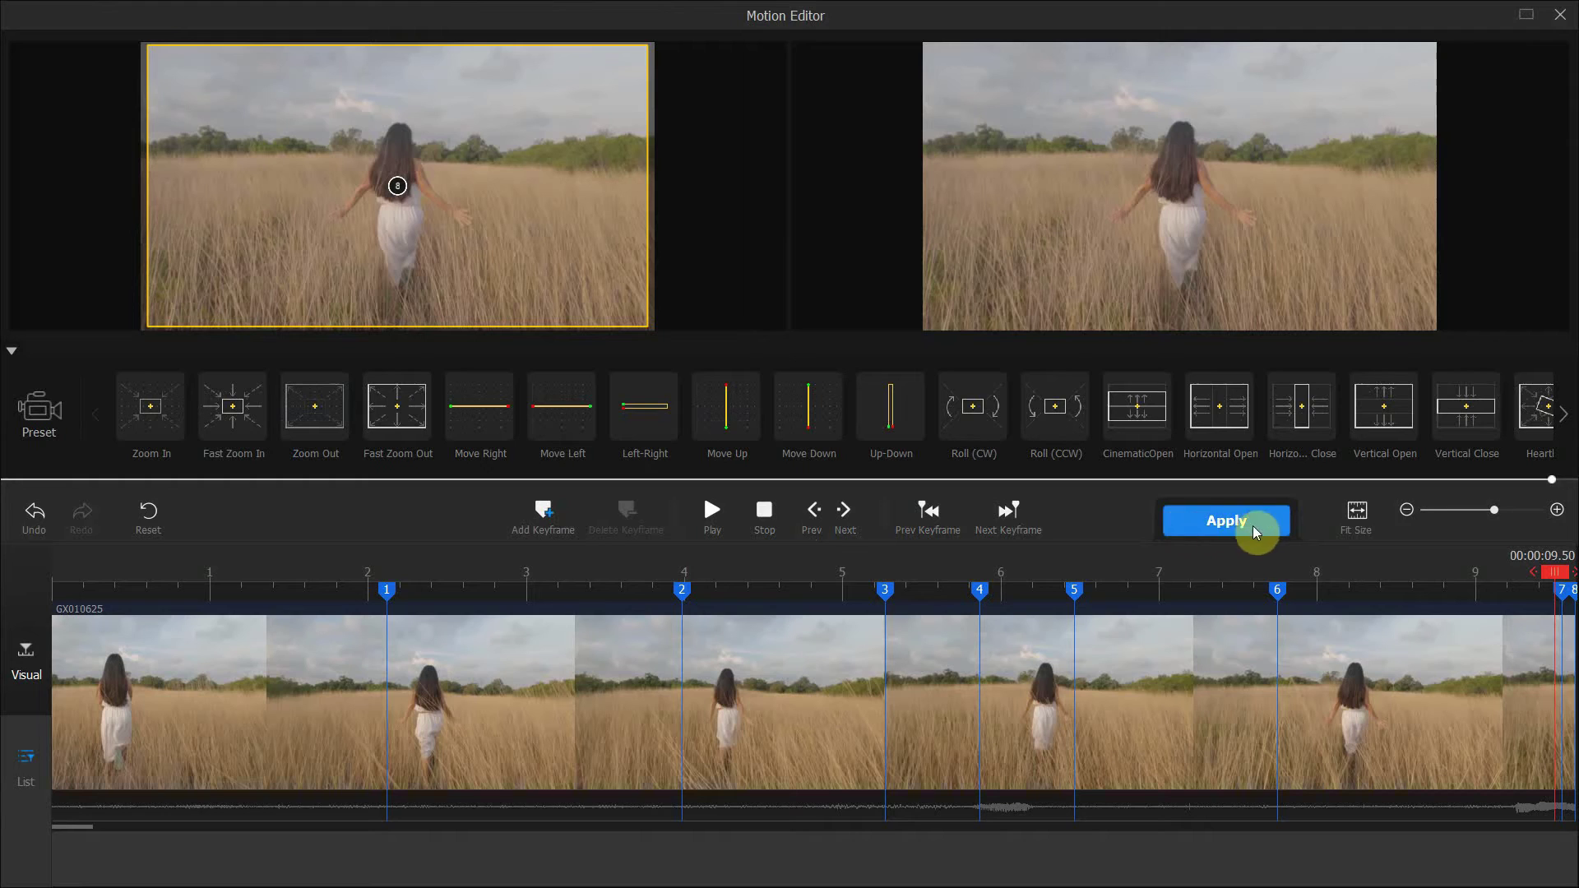
left_click(148, 522)
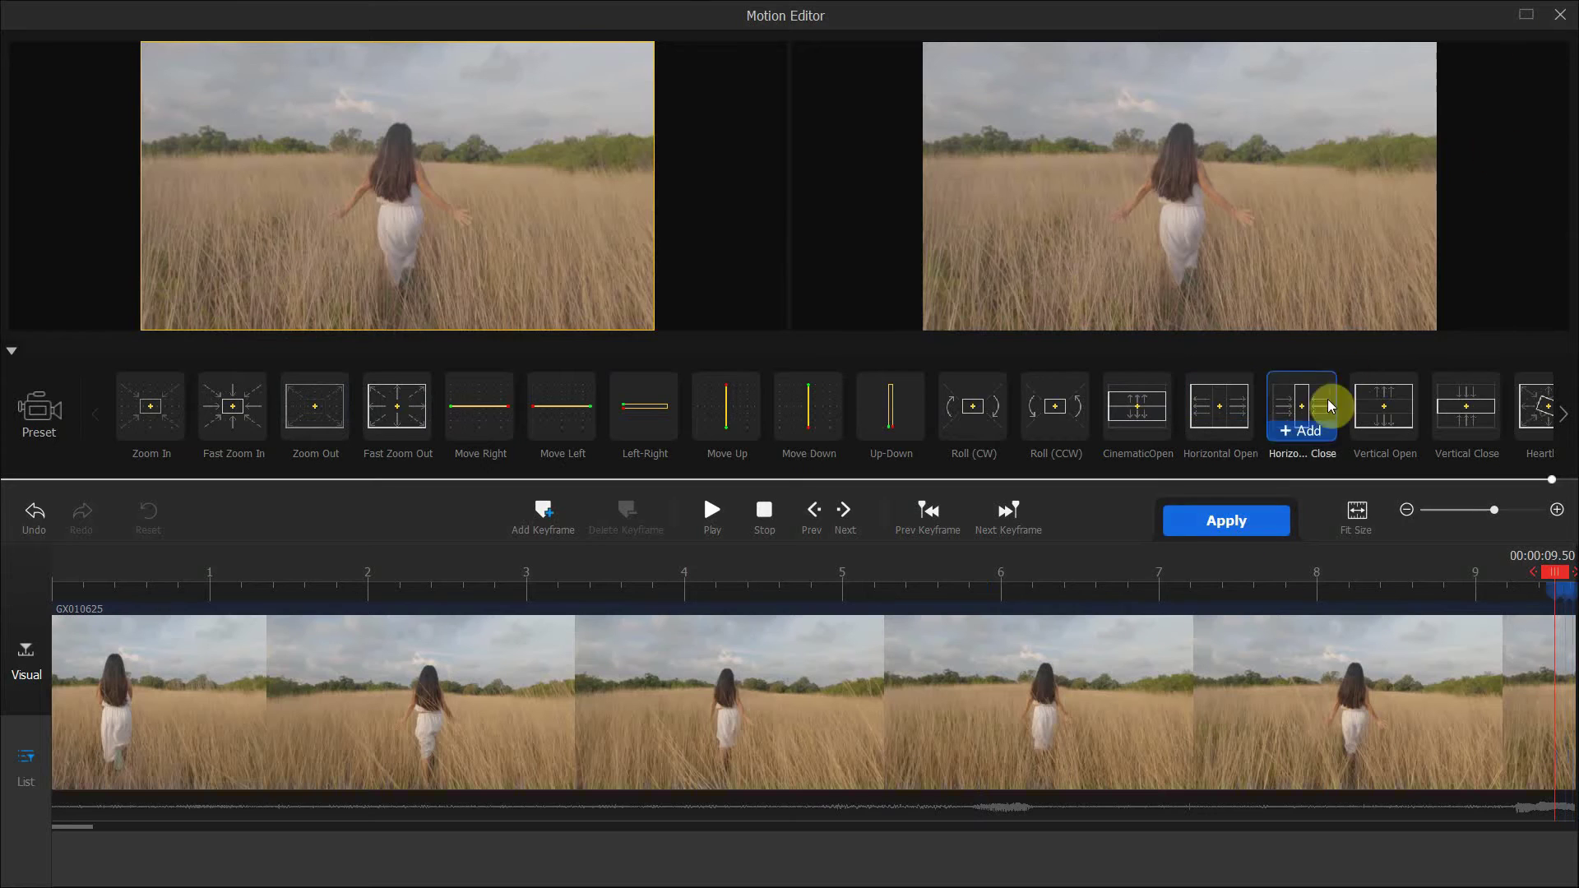
left_click(1561, 15)
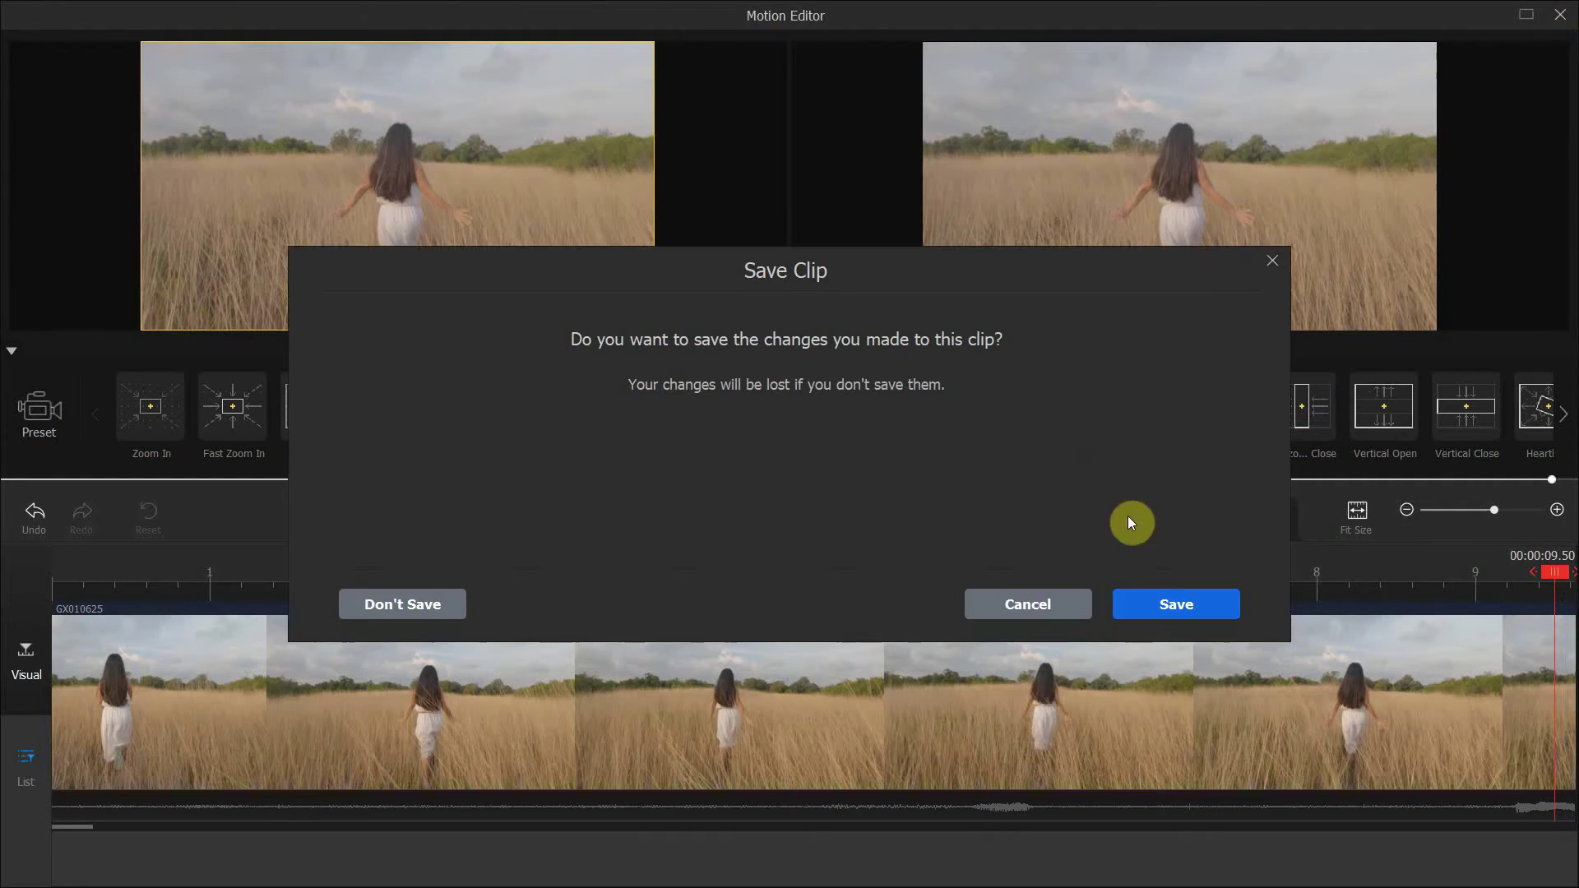
left_click(389, 601)
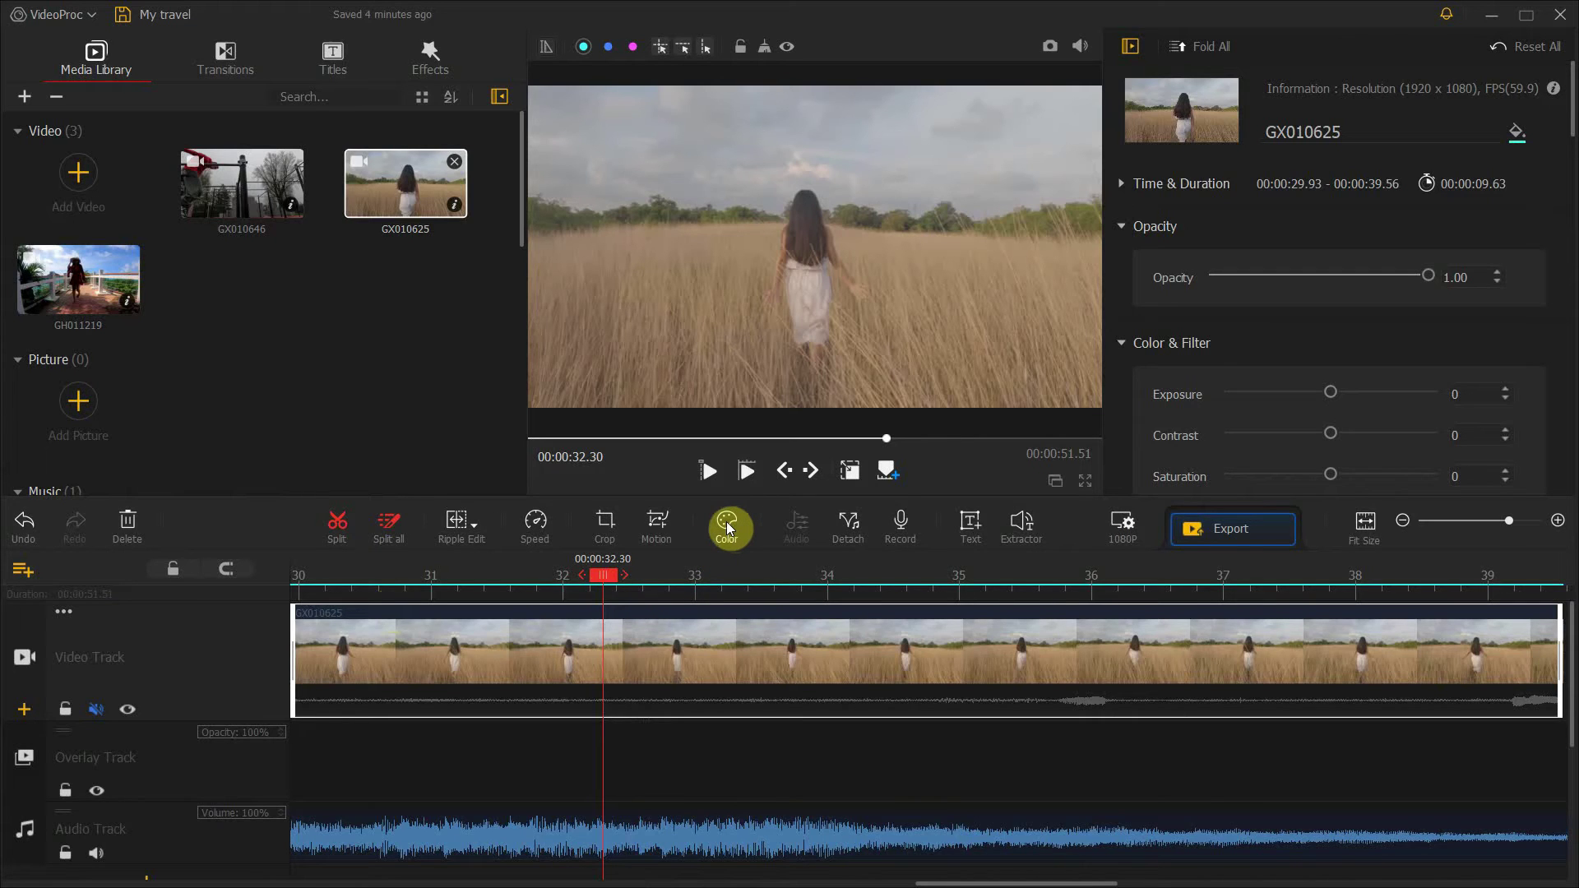
Open GX010625's Color & Filter Editor, try vignetting amount and roundness, then reset the amount to 0.
left_click(755, 526)
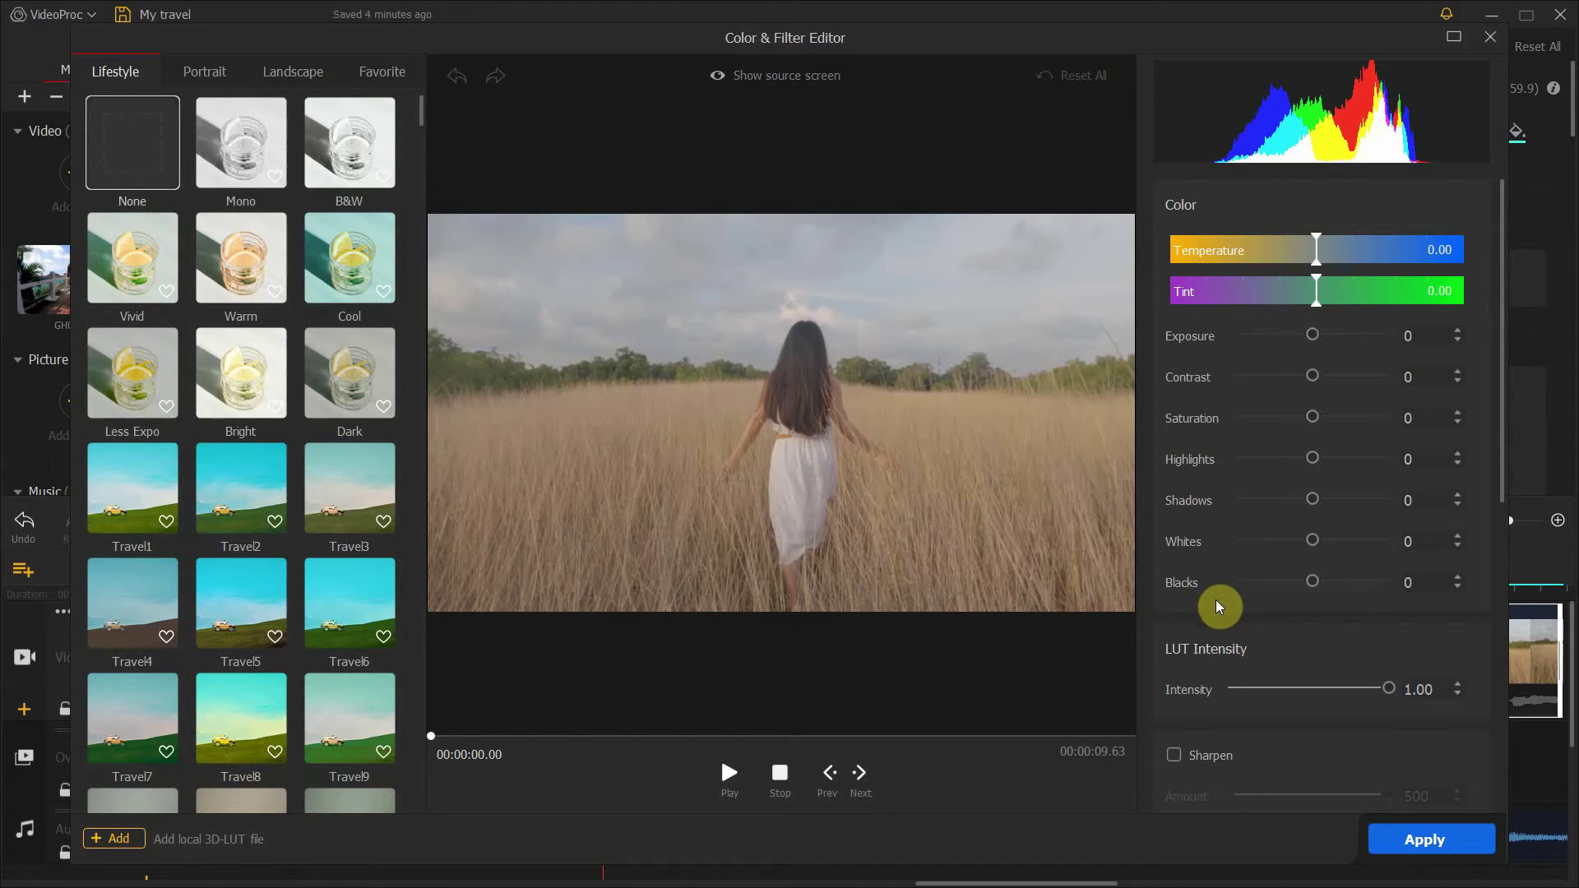
left_click_drag(1504, 318, 1485, 607)
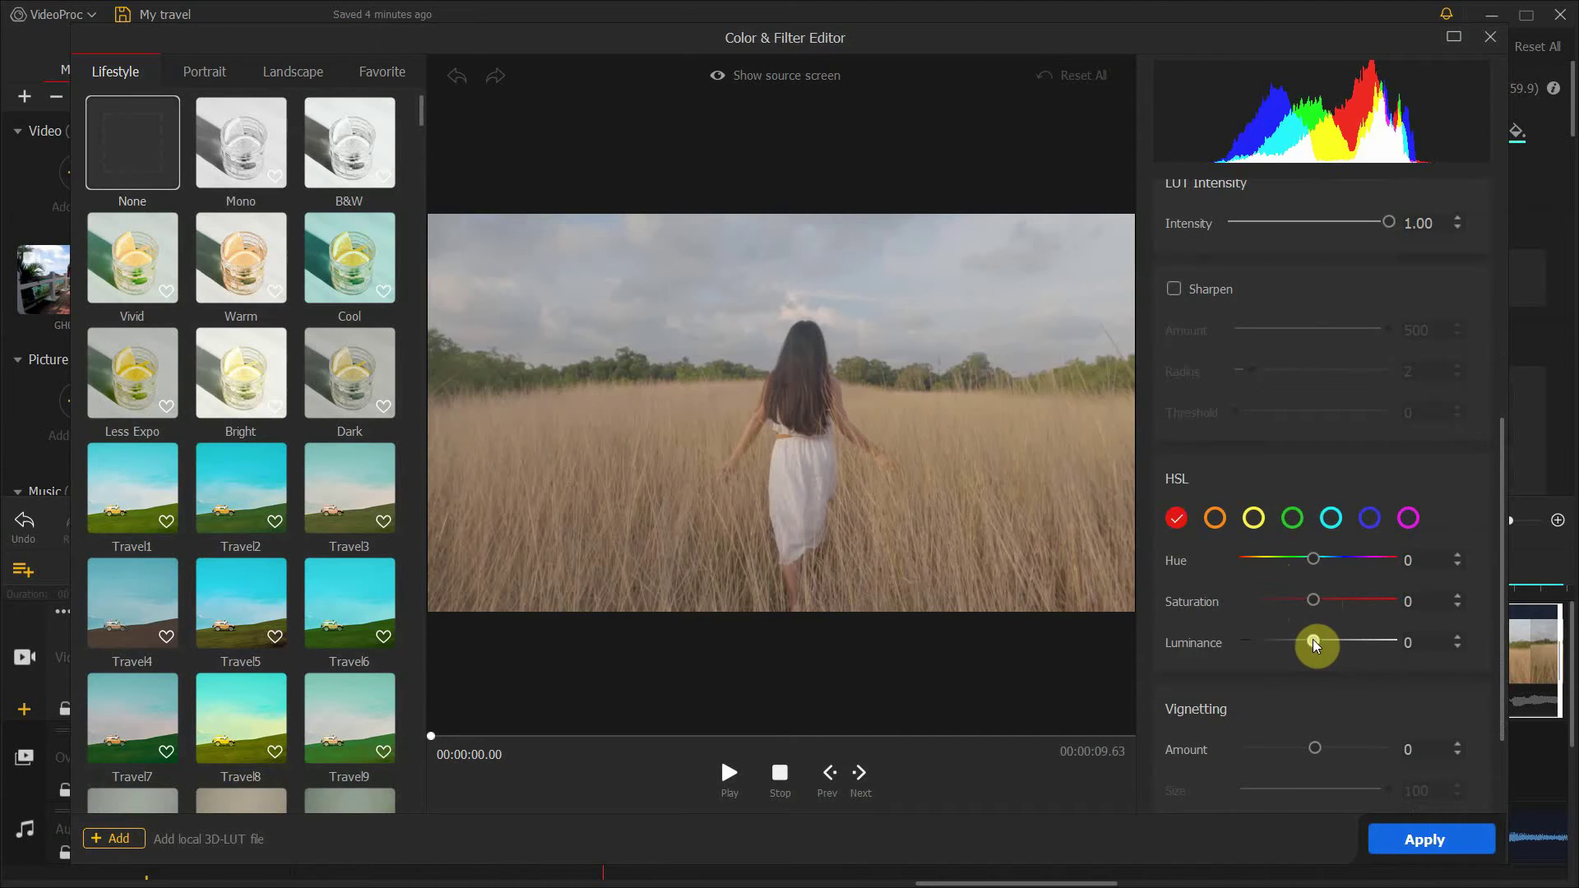
left_click_drag(1500, 606, 1498, 645)
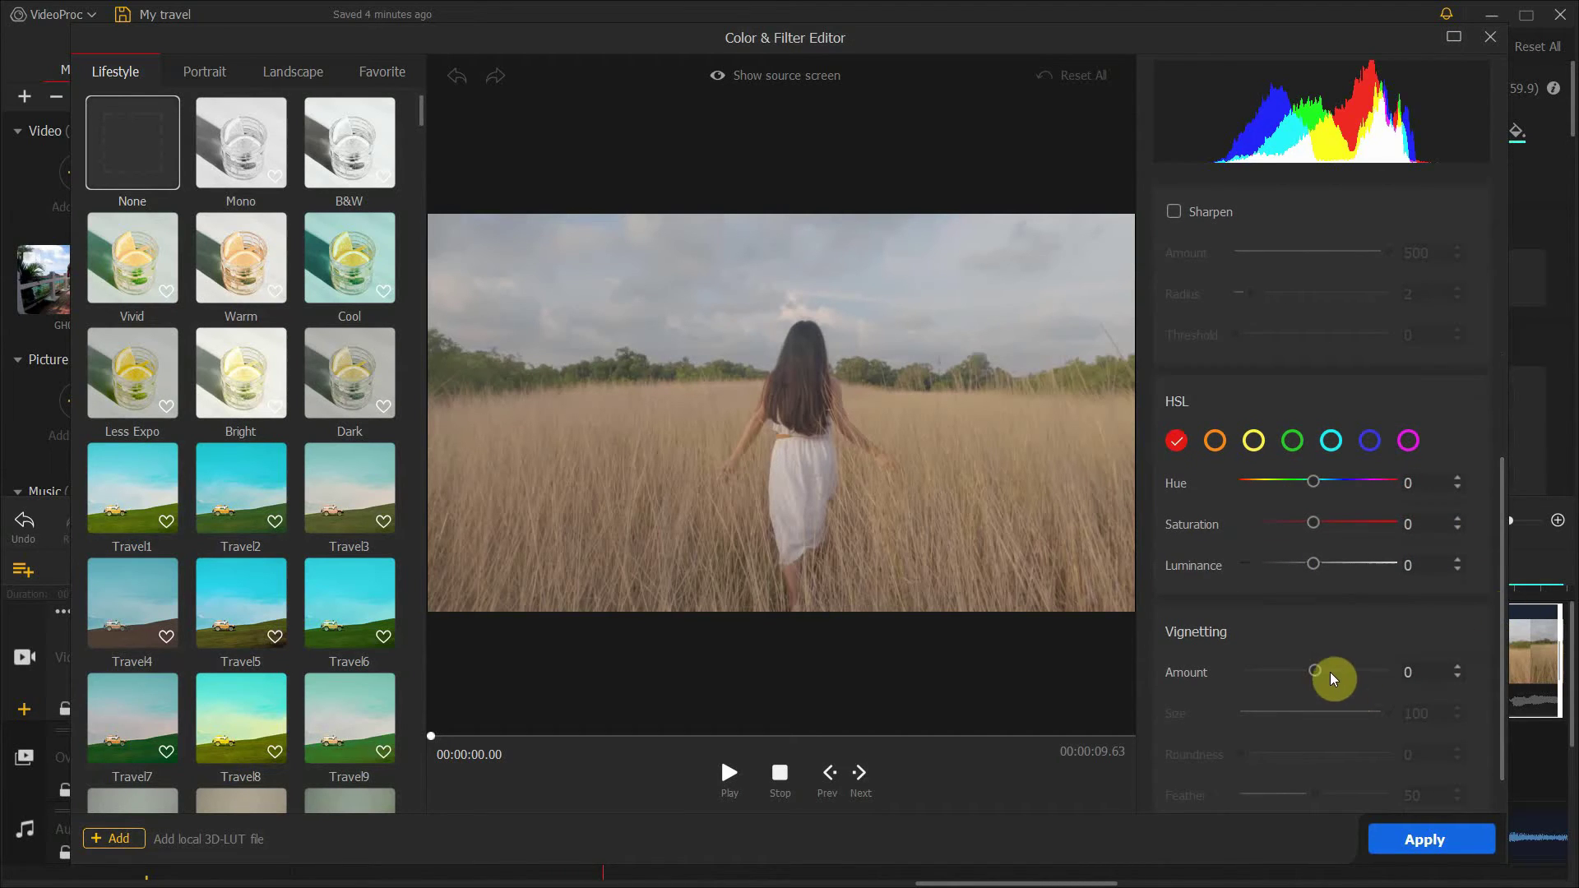
left_click_drag(1320, 669, 1376, 714)
mouse_move(1252, 755)
left_mouse_down()
mouse_move(1340, 761)
mouse_move(1240, 755)
left_mouse_up()
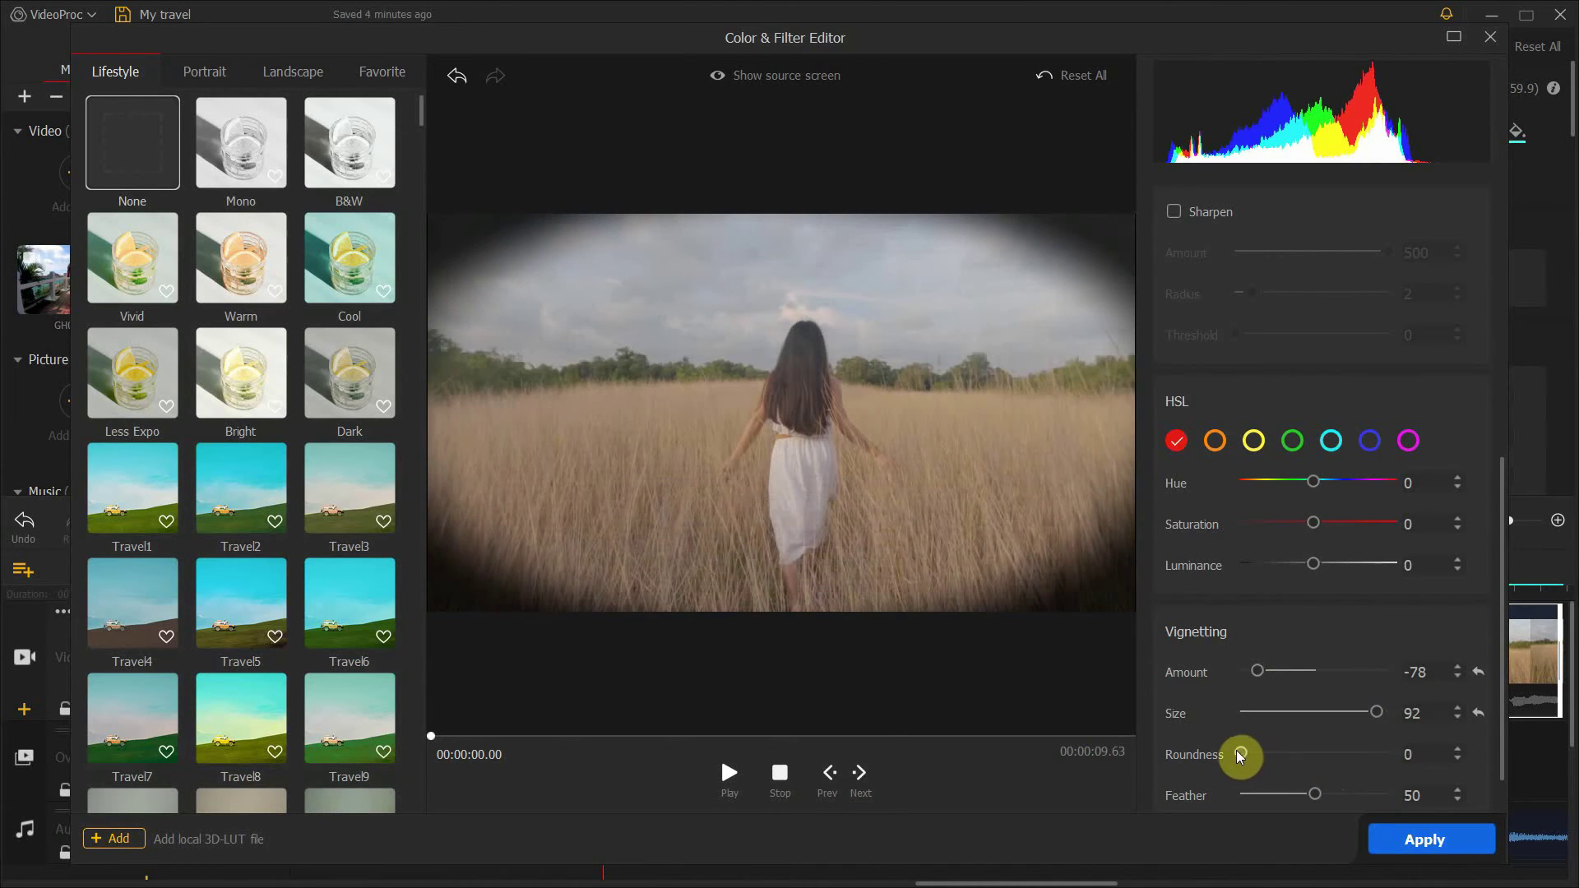
left_click(1479, 673)
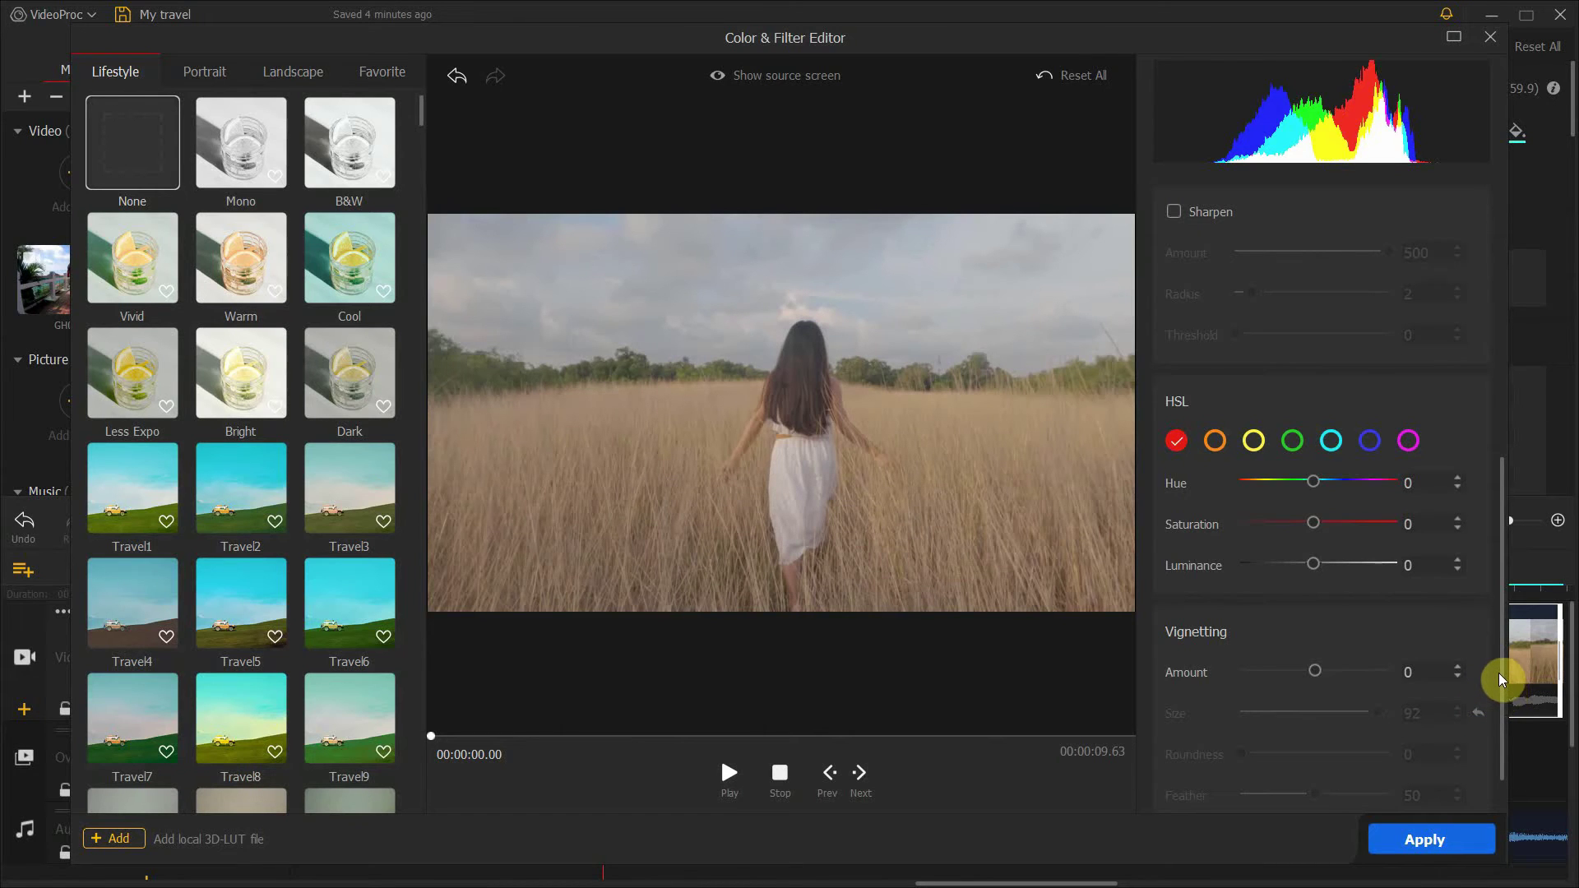
scroll(1498, 673, "down", 1)
scroll(1501, 693, "up", 2)
scroll(1502, 693, "up", 2)
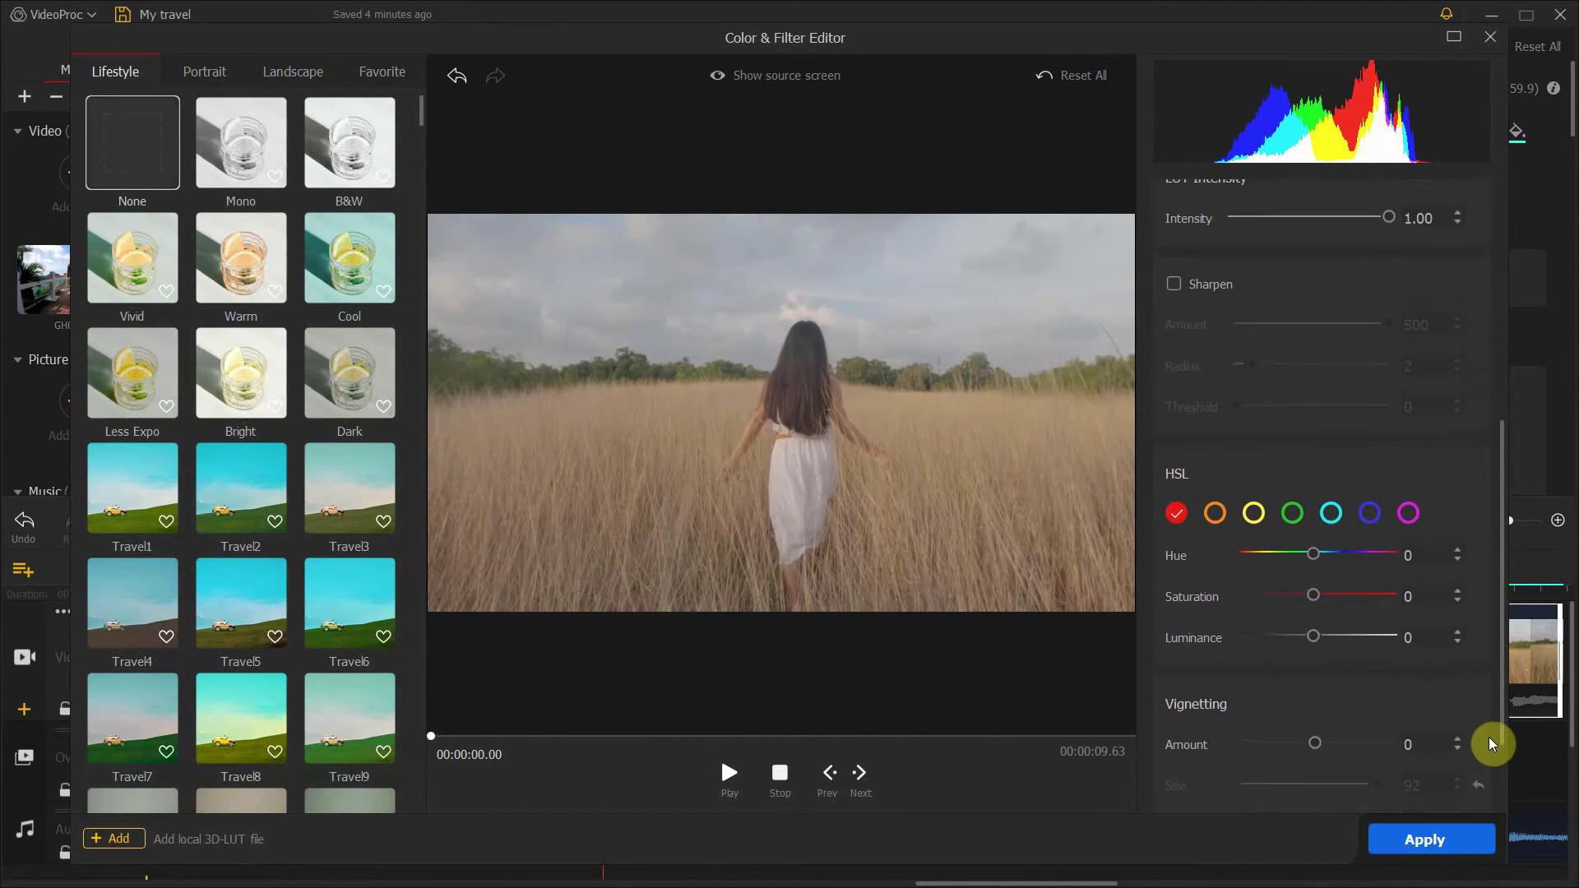
Preview the Vivid, Warm, Travel, Food2 and Cinematic2 filter looks, ending on Cinematic1.
left_click(151, 253)
left_click(236, 274)
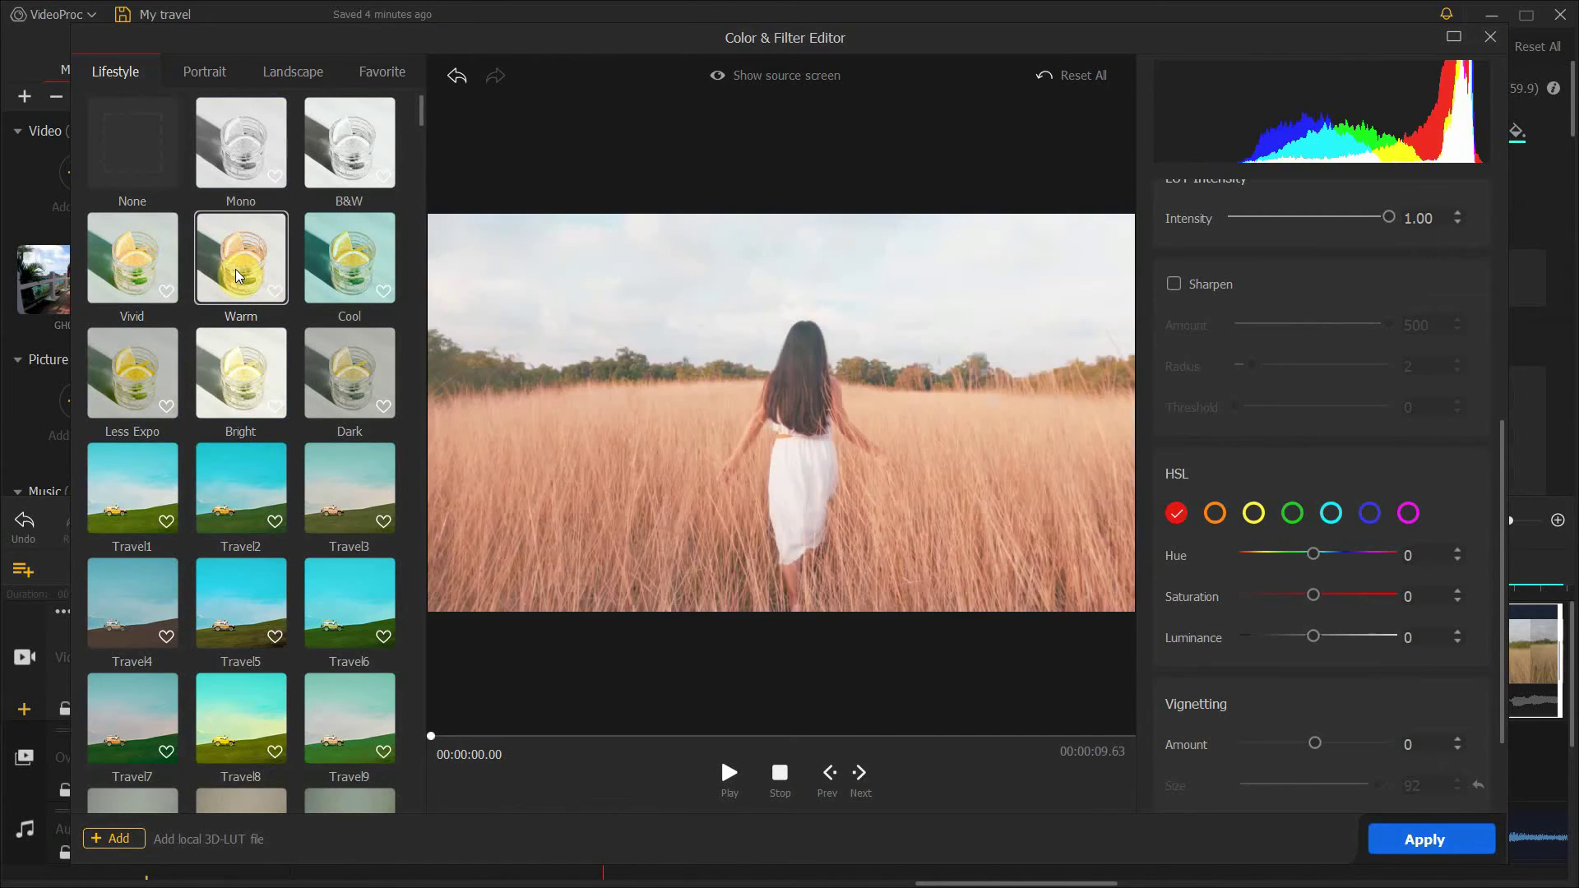
left_click(336, 477)
left_click(239, 597)
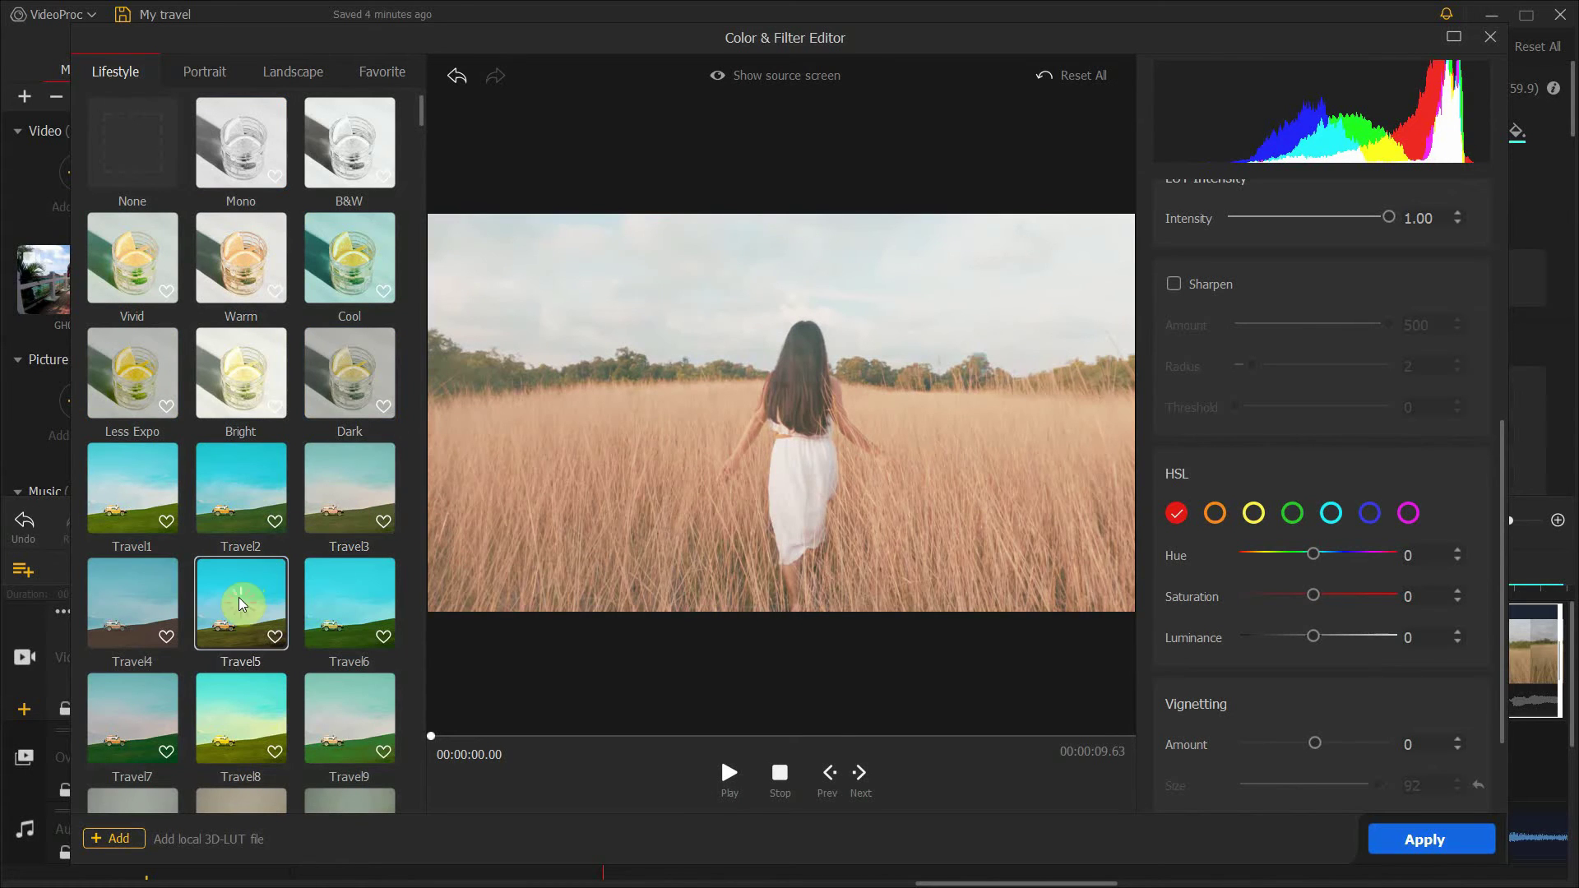
left_click(146, 708)
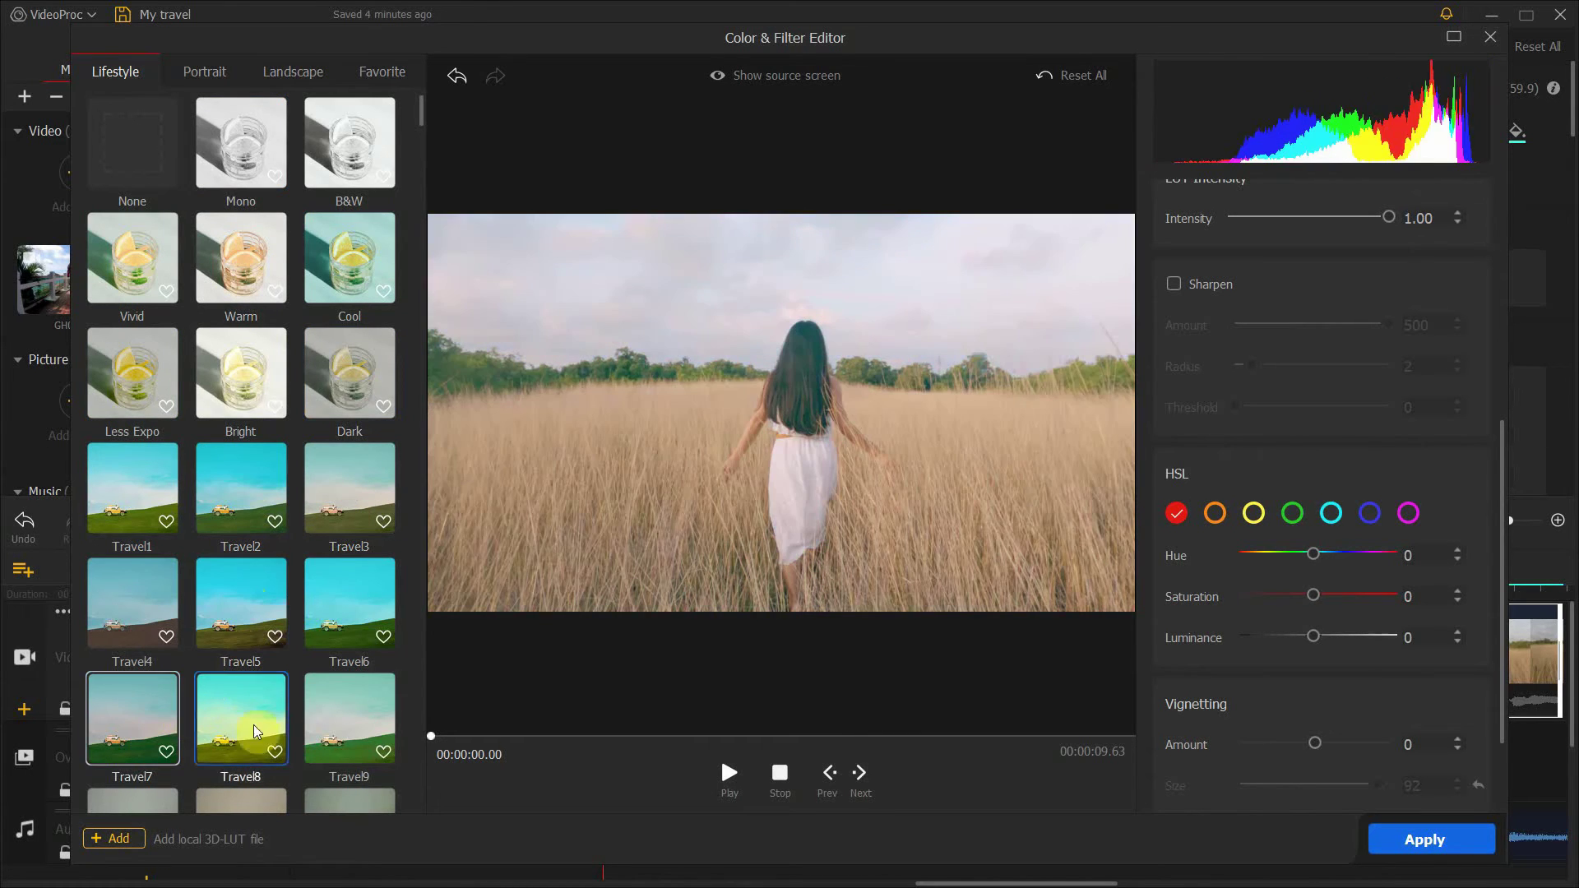
left_click(341, 717)
left_click_drag(423, 117, 416, 348)
left_click(250, 587)
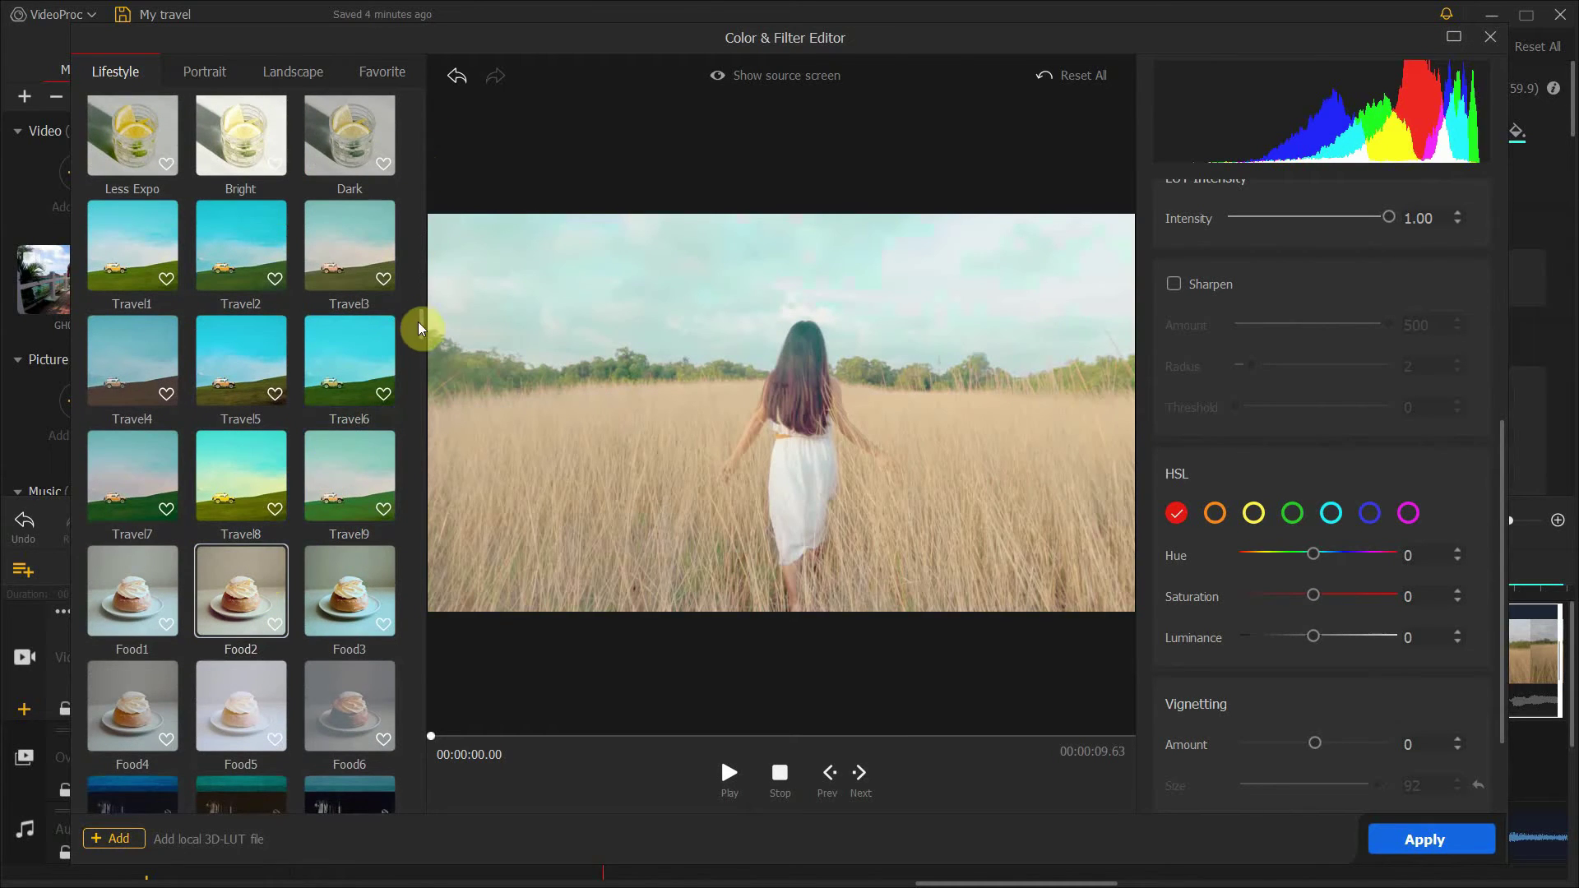
left_click_drag(421, 345, 363, 505)
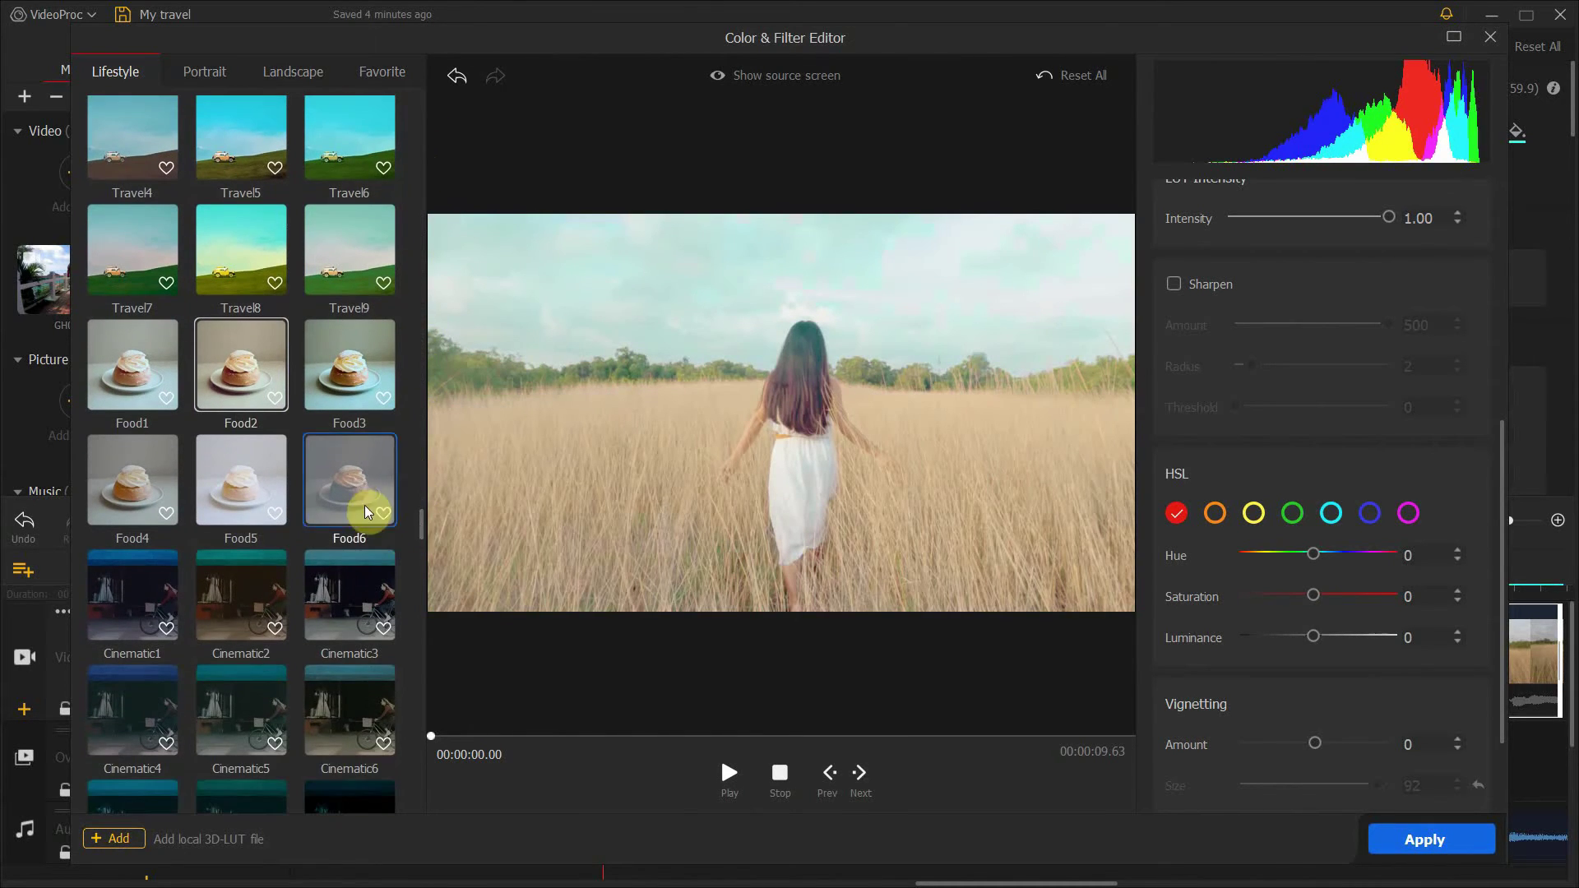
left_click(245, 590)
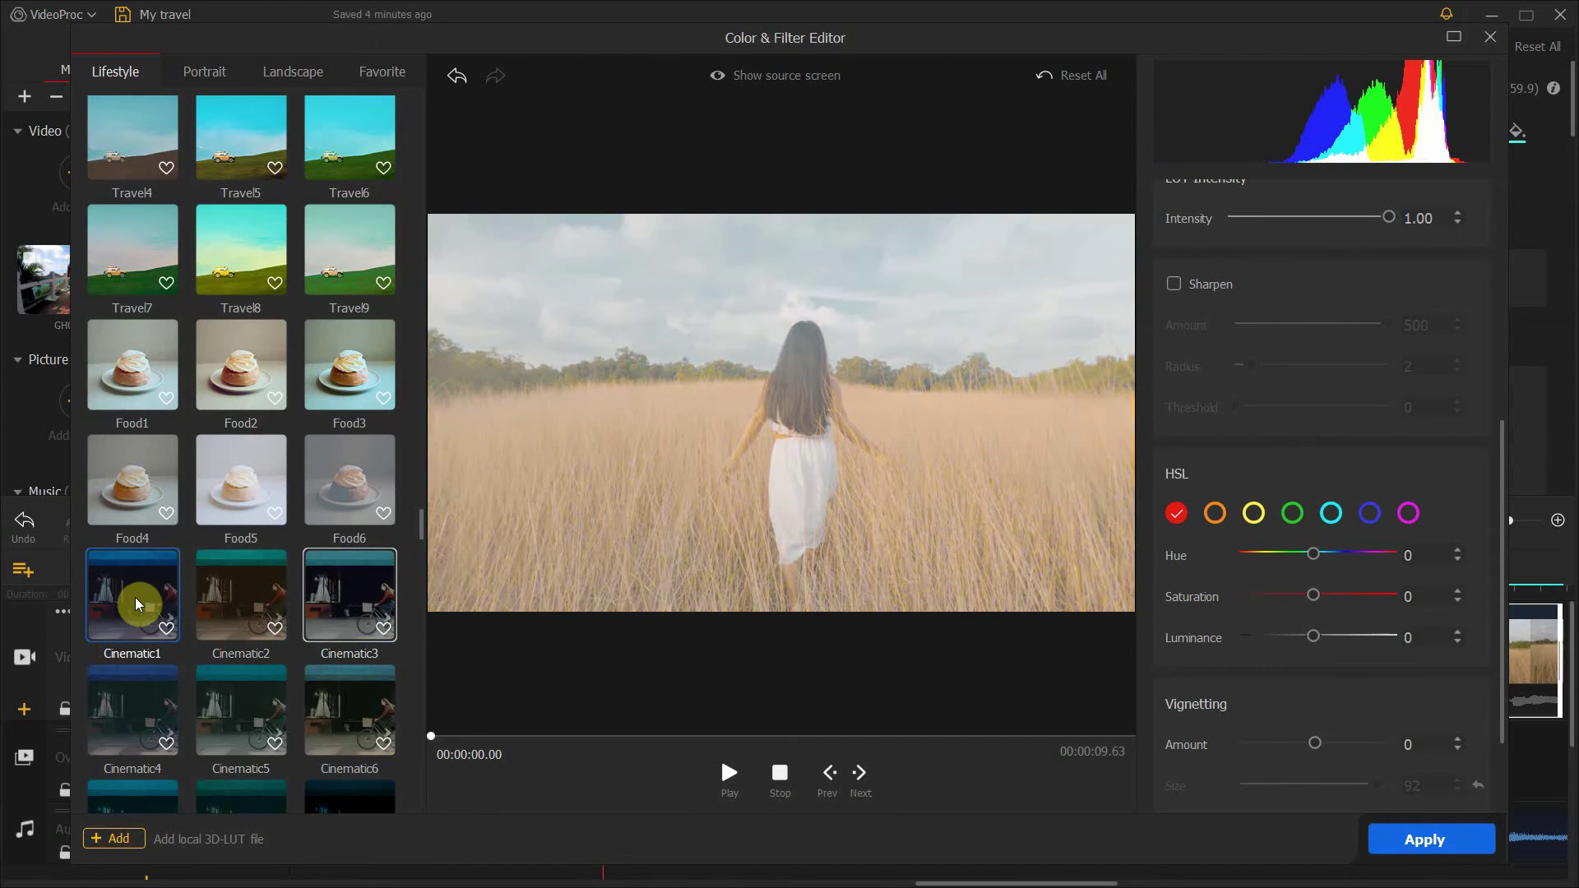
left_click(135, 597)
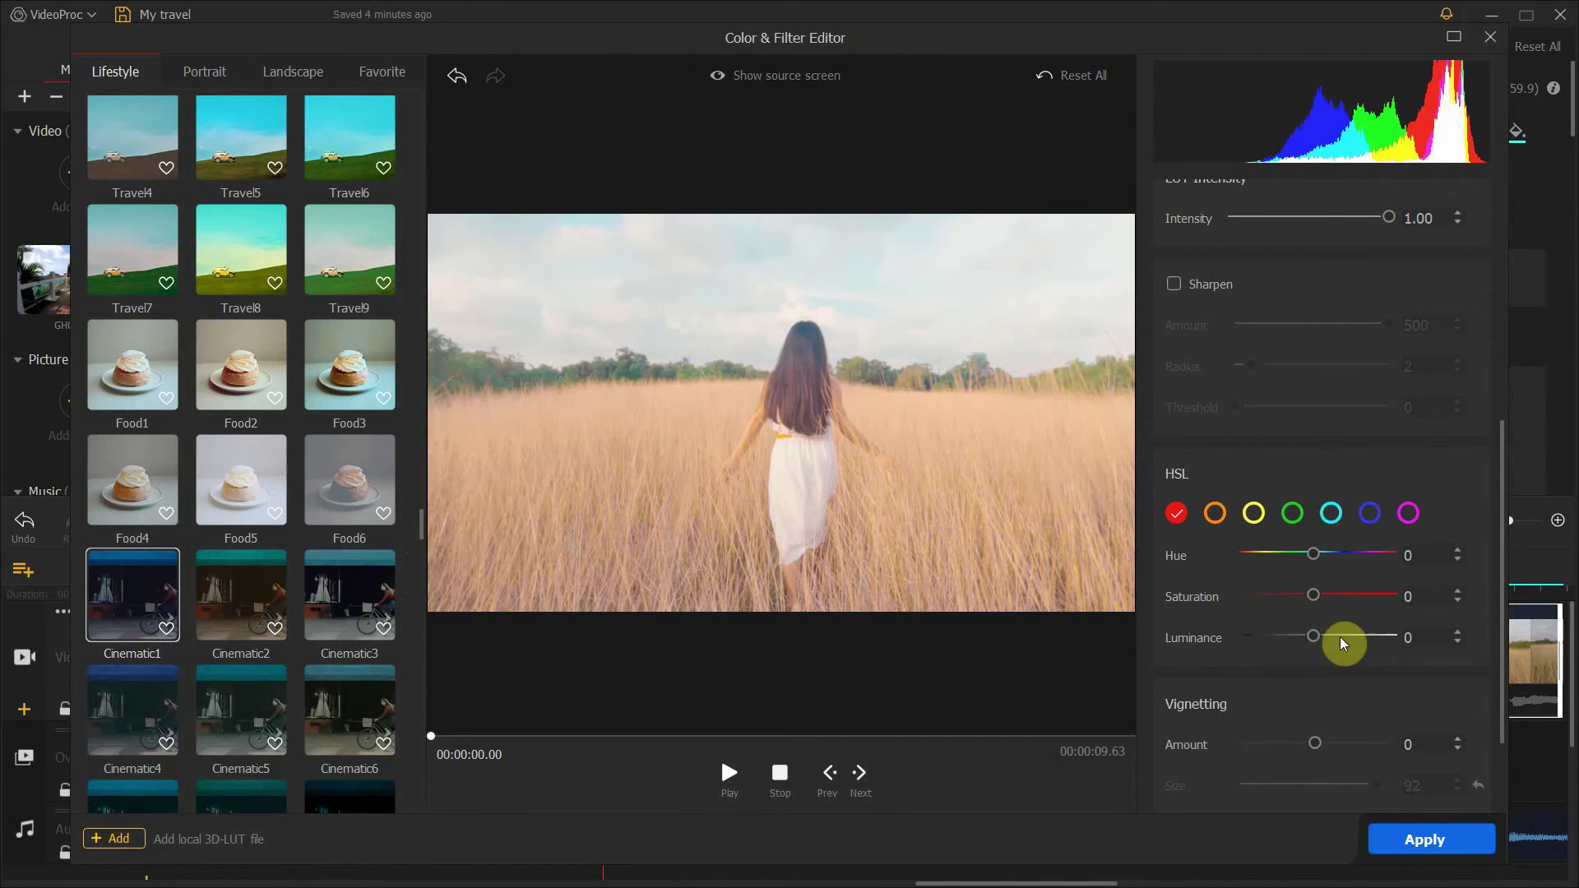
Test LUT intensity at 0.19, restore it to 1.00, then set the filter to None.
scroll(1340, 636, "down", 3)
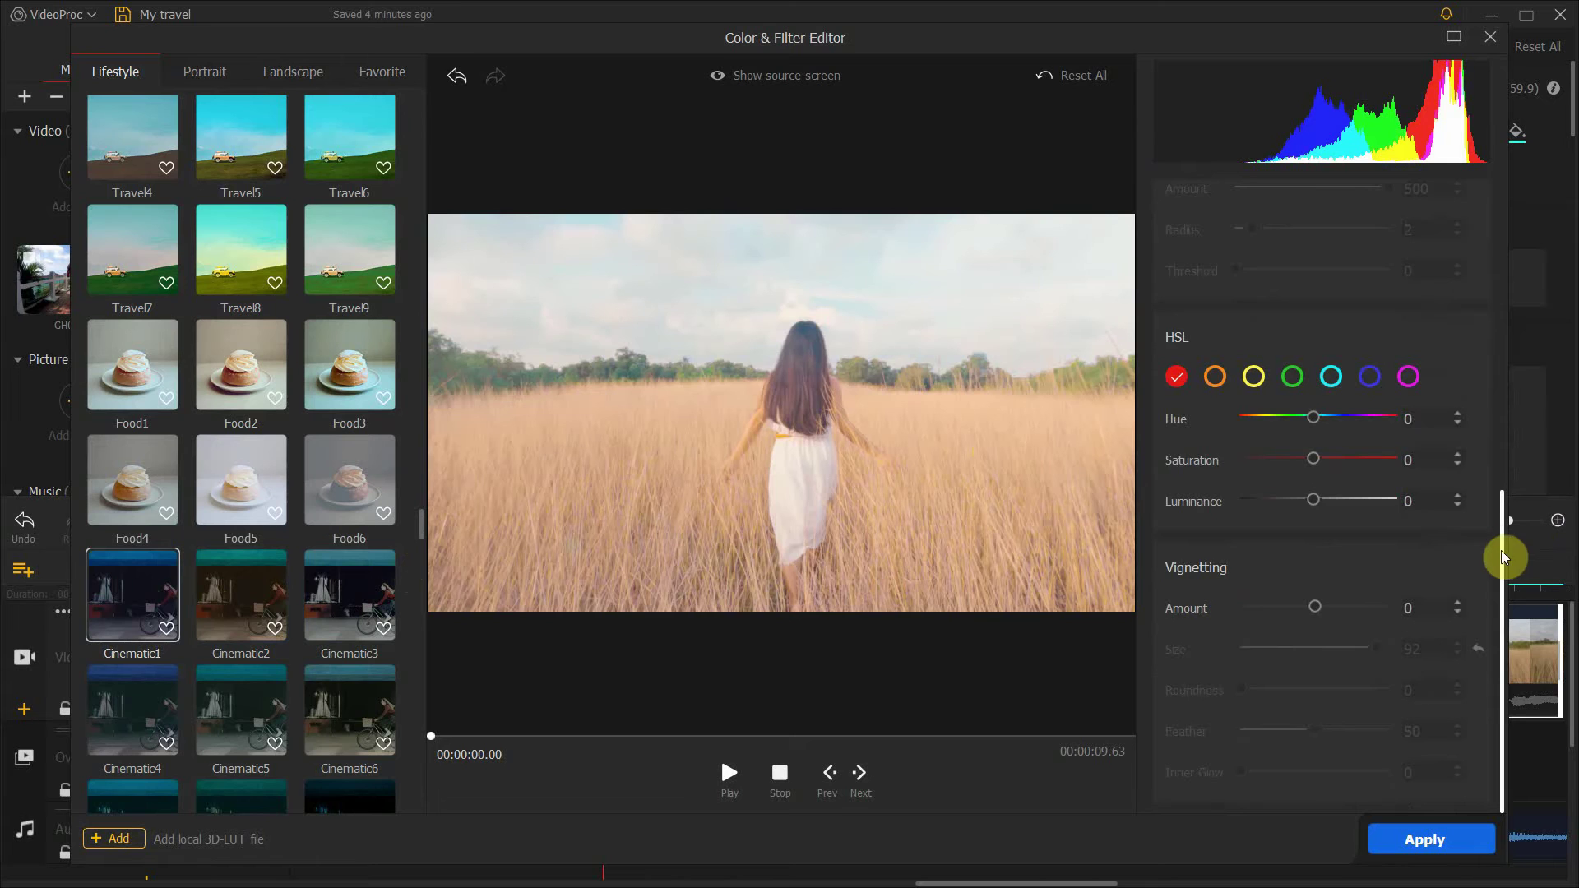
left_click_drag(1503, 550, 1490, 393)
left_click_drag(1354, 393, 1300, 406)
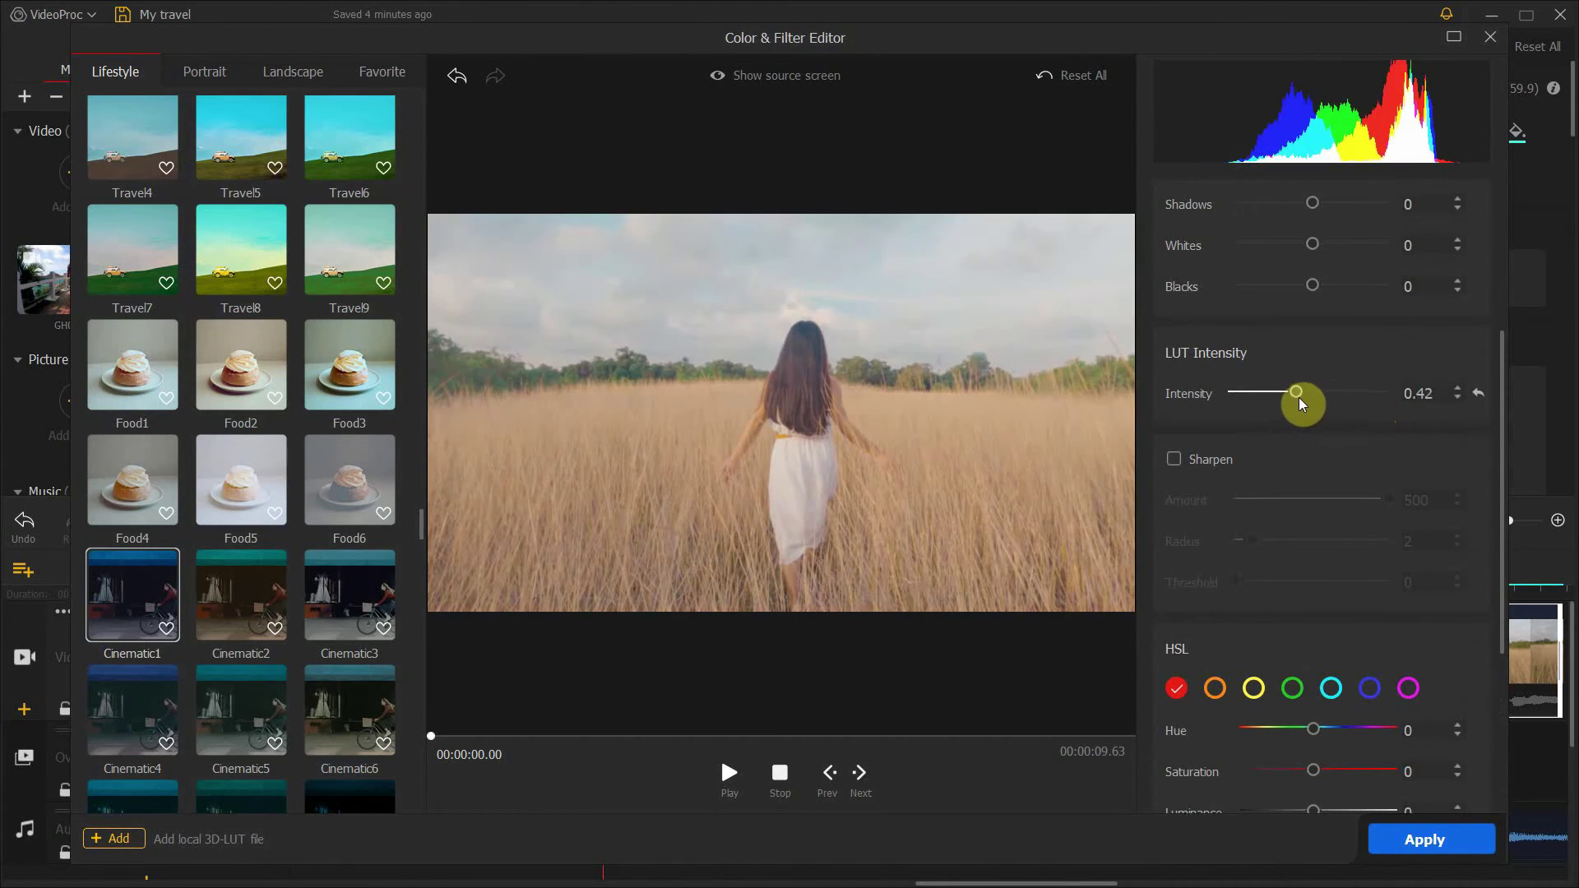
left_click(1482, 395)
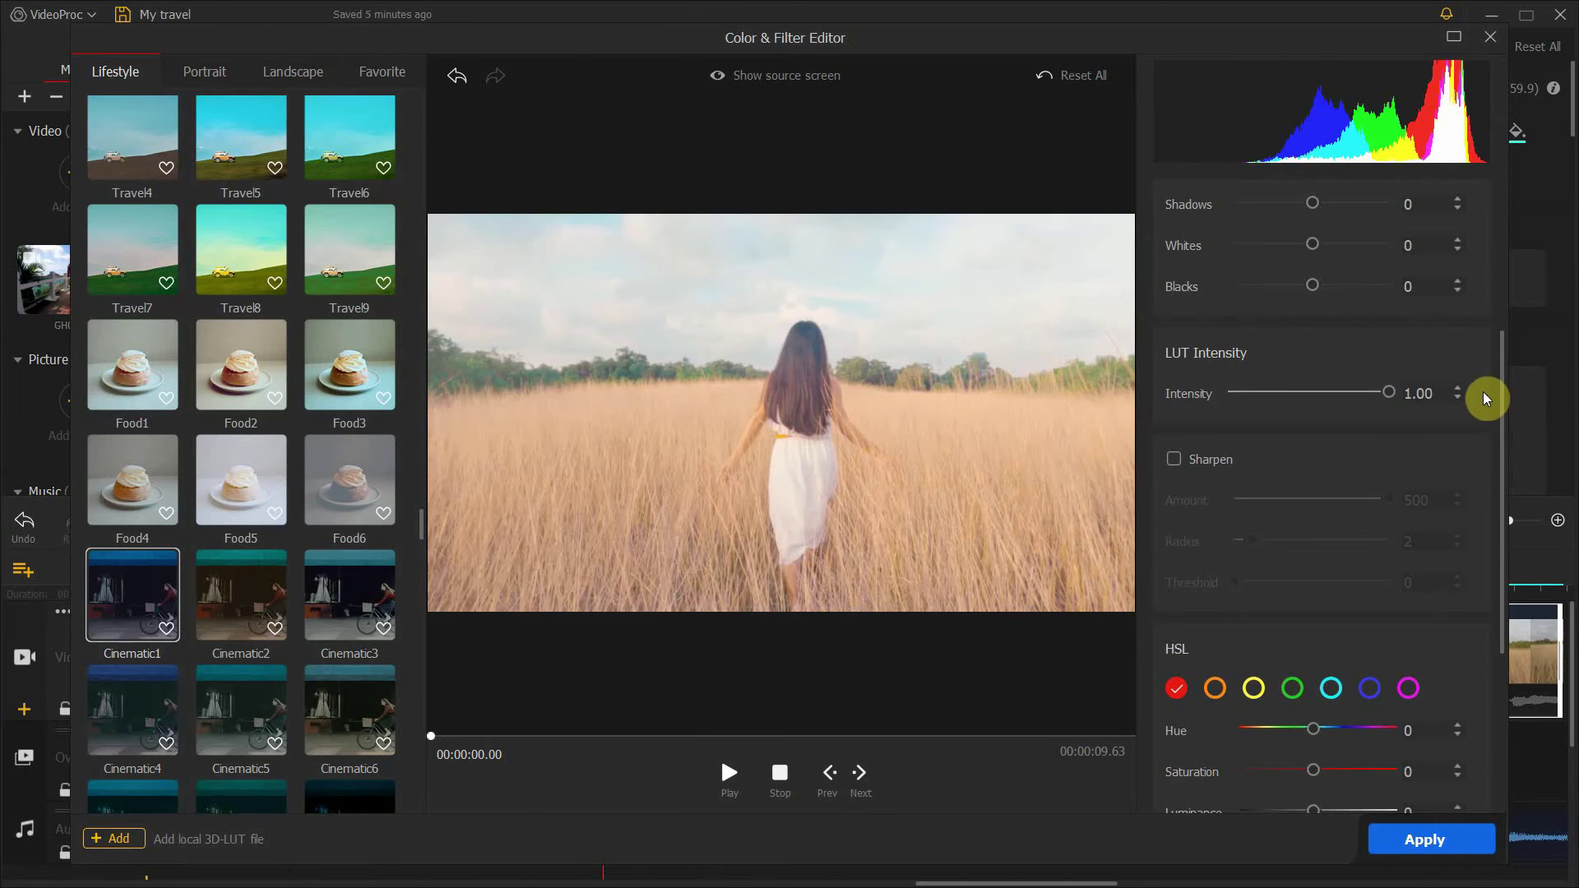
scroll(235, 290, "up", 3)
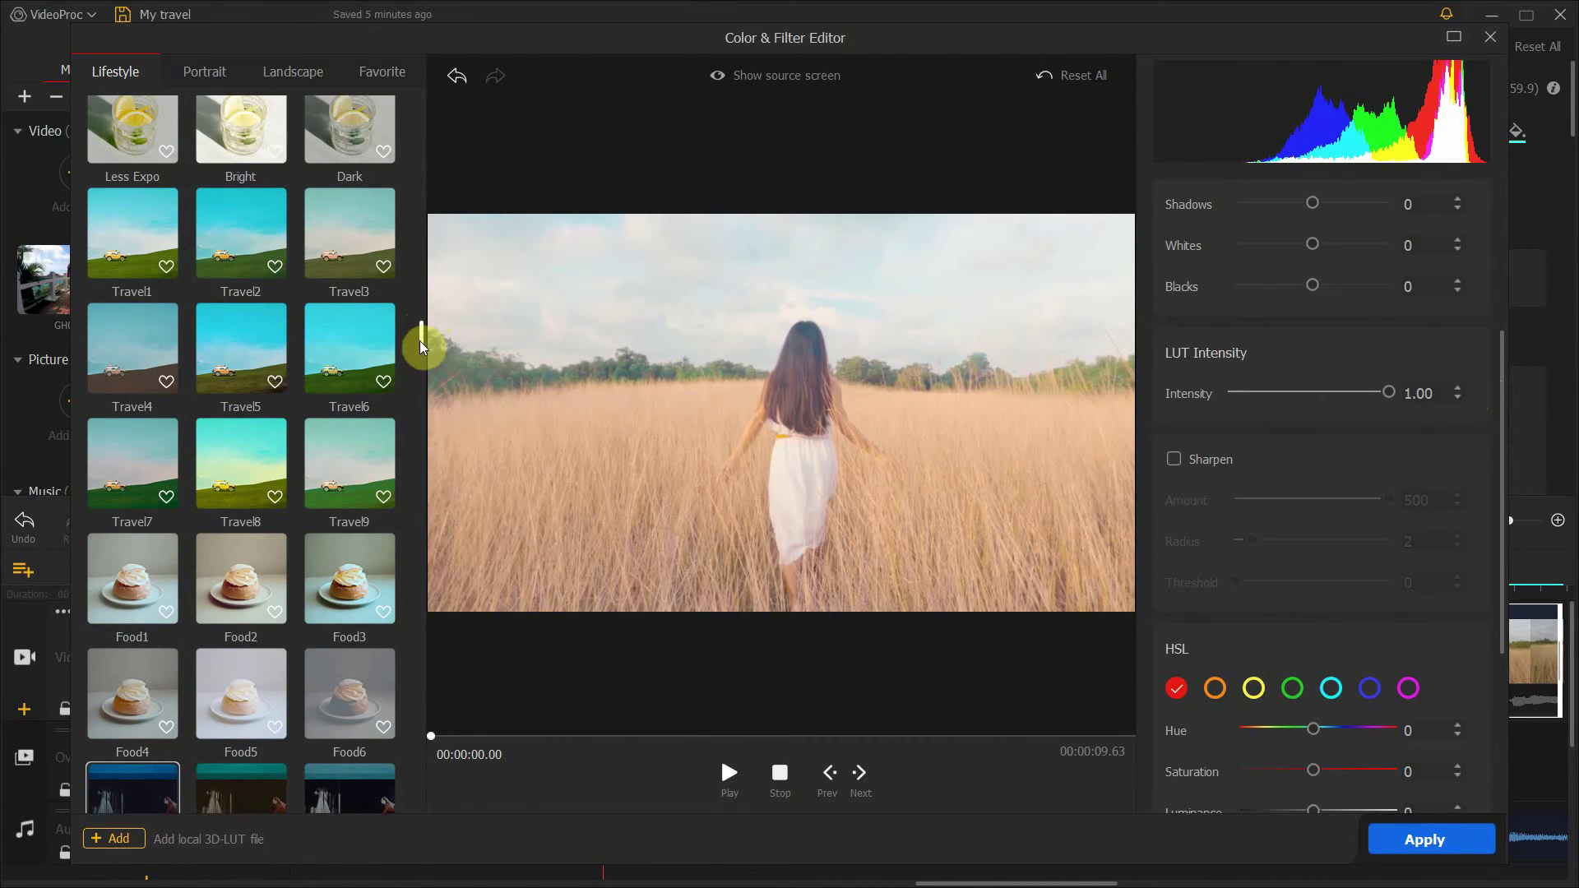
left_click_drag(420, 341, 418, 115)
left_click(116, 165)
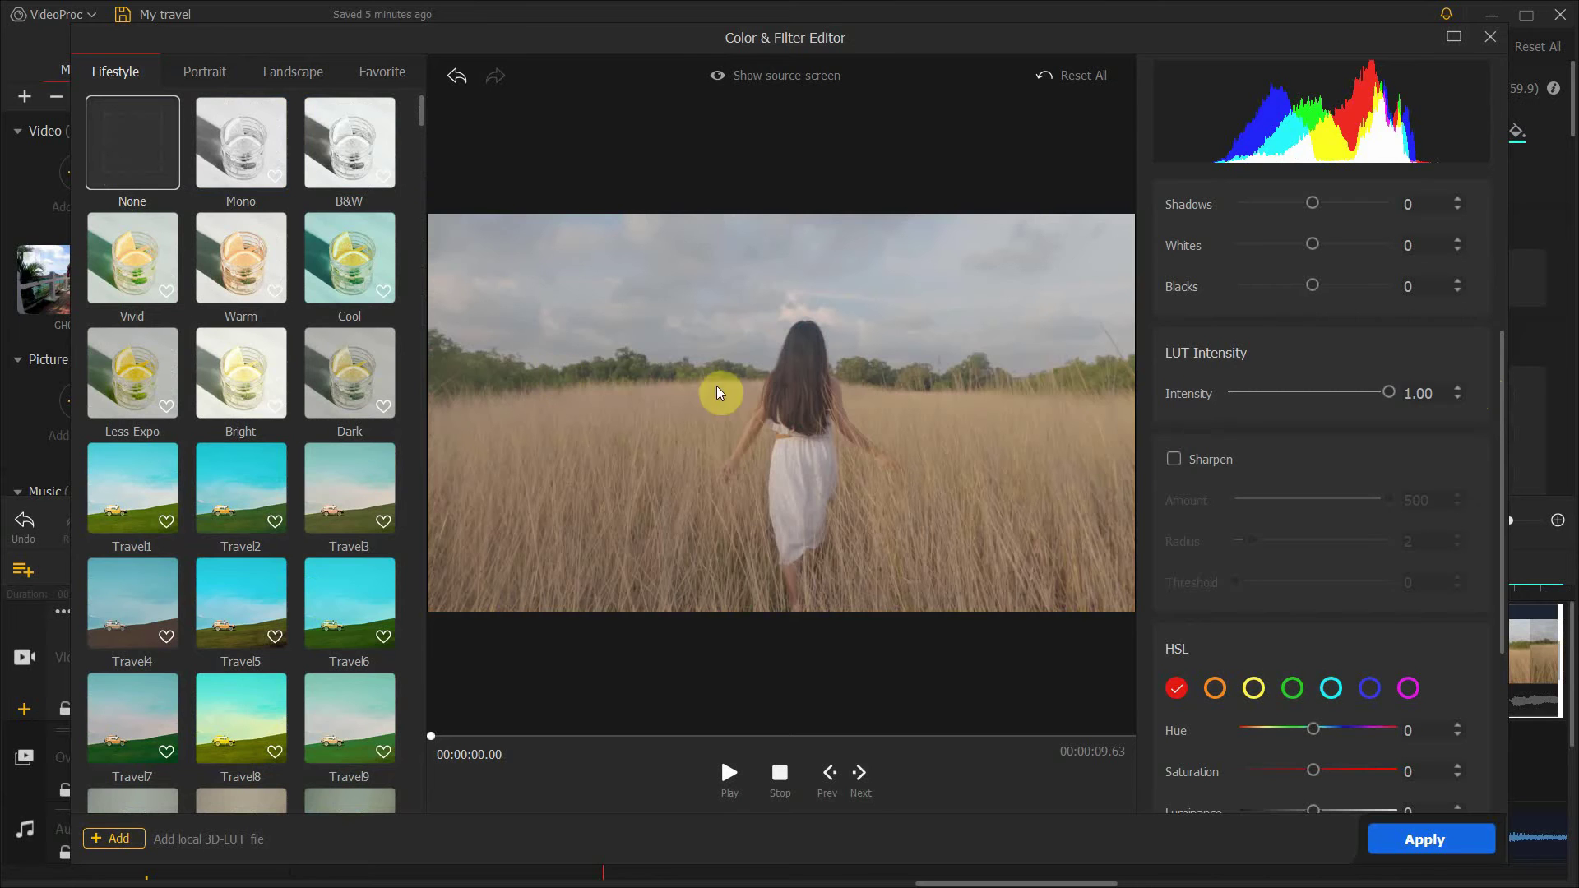
scroll(1336, 422, "up", 3)
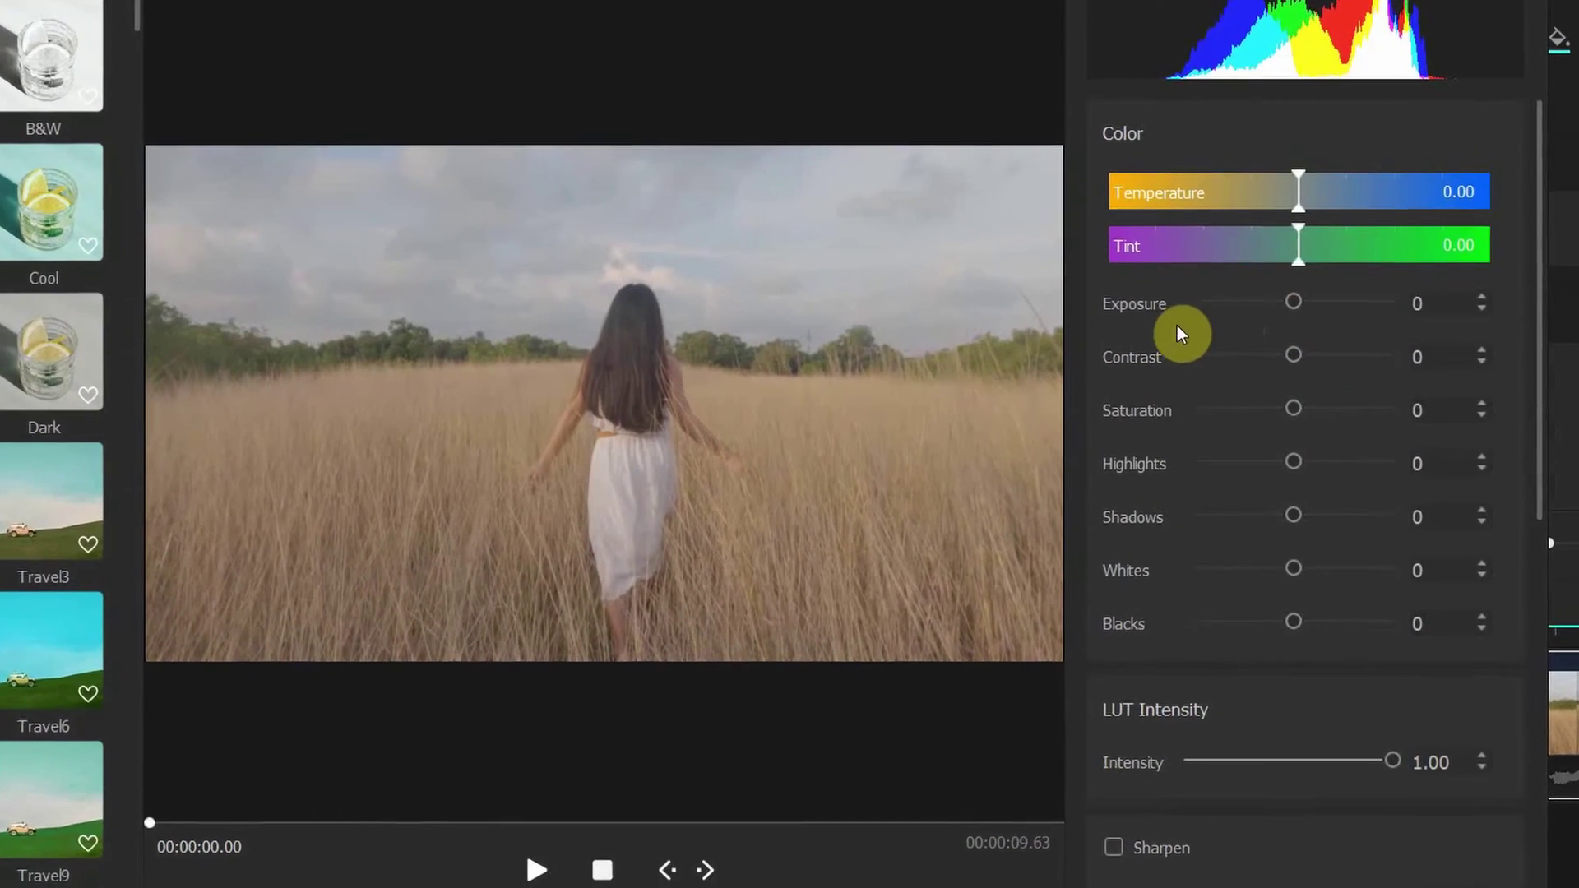
Set exposure to 8, contrast to 34, highlights to 45 and saturation to 12.
left_click_drag(1293, 301, 1296, 283)
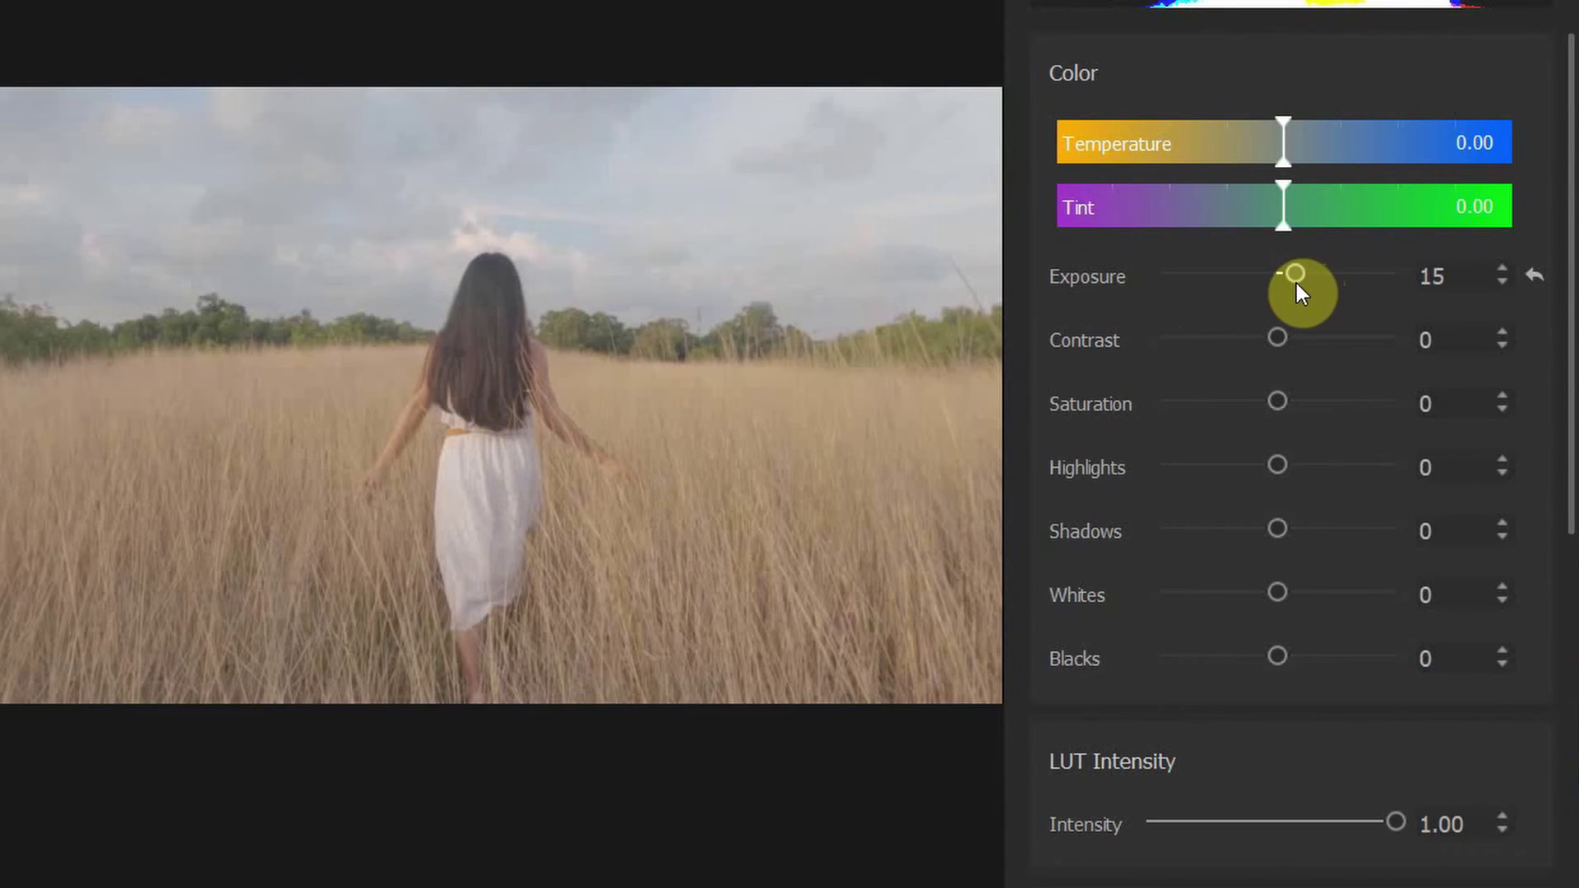
left_click_drag(1279, 335, 1334, 338)
left_click_drag(1300, 283, 1287, 283)
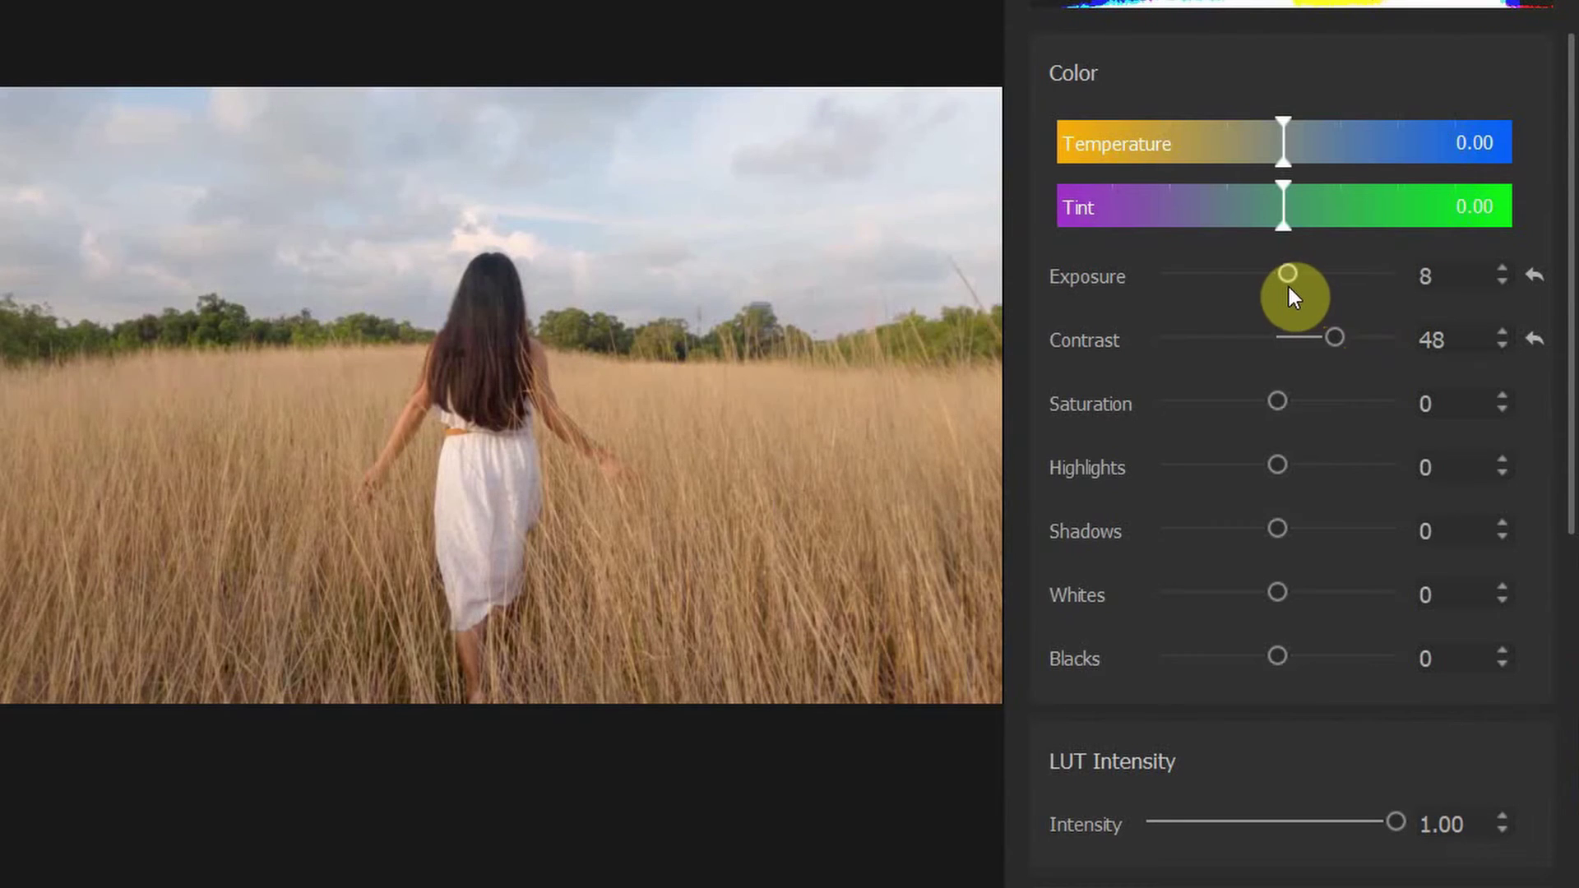
left_click_drag(1282, 472, 1334, 469)
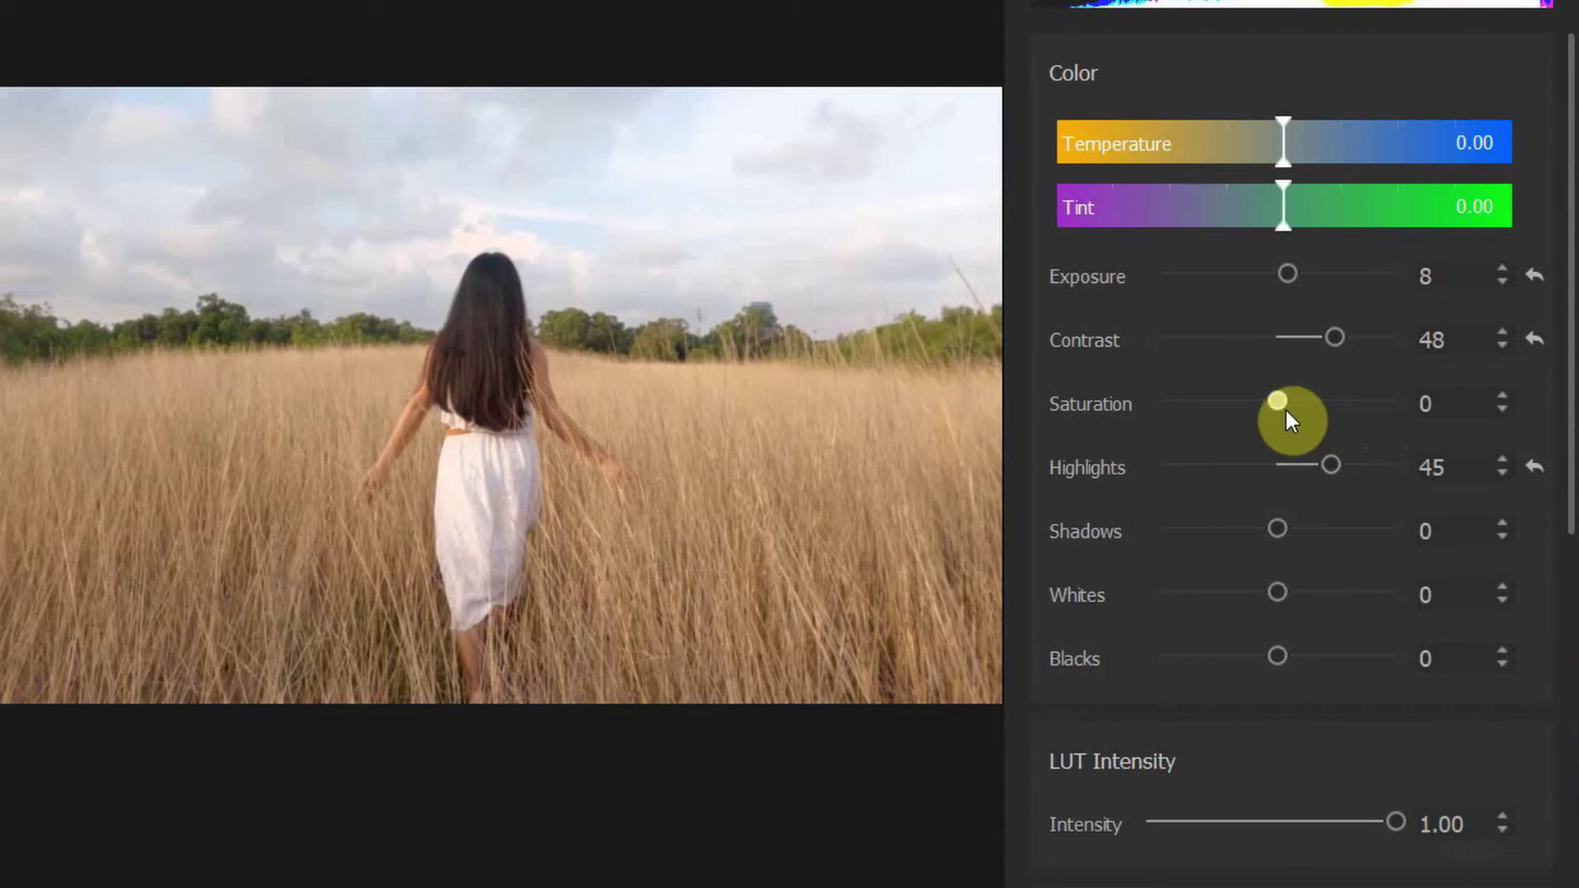
mouse_move(1286, 412)
left_mouse_down()
mouse_move(1316, 413)
mouse_move(1294, 422)
left_mouse_up()
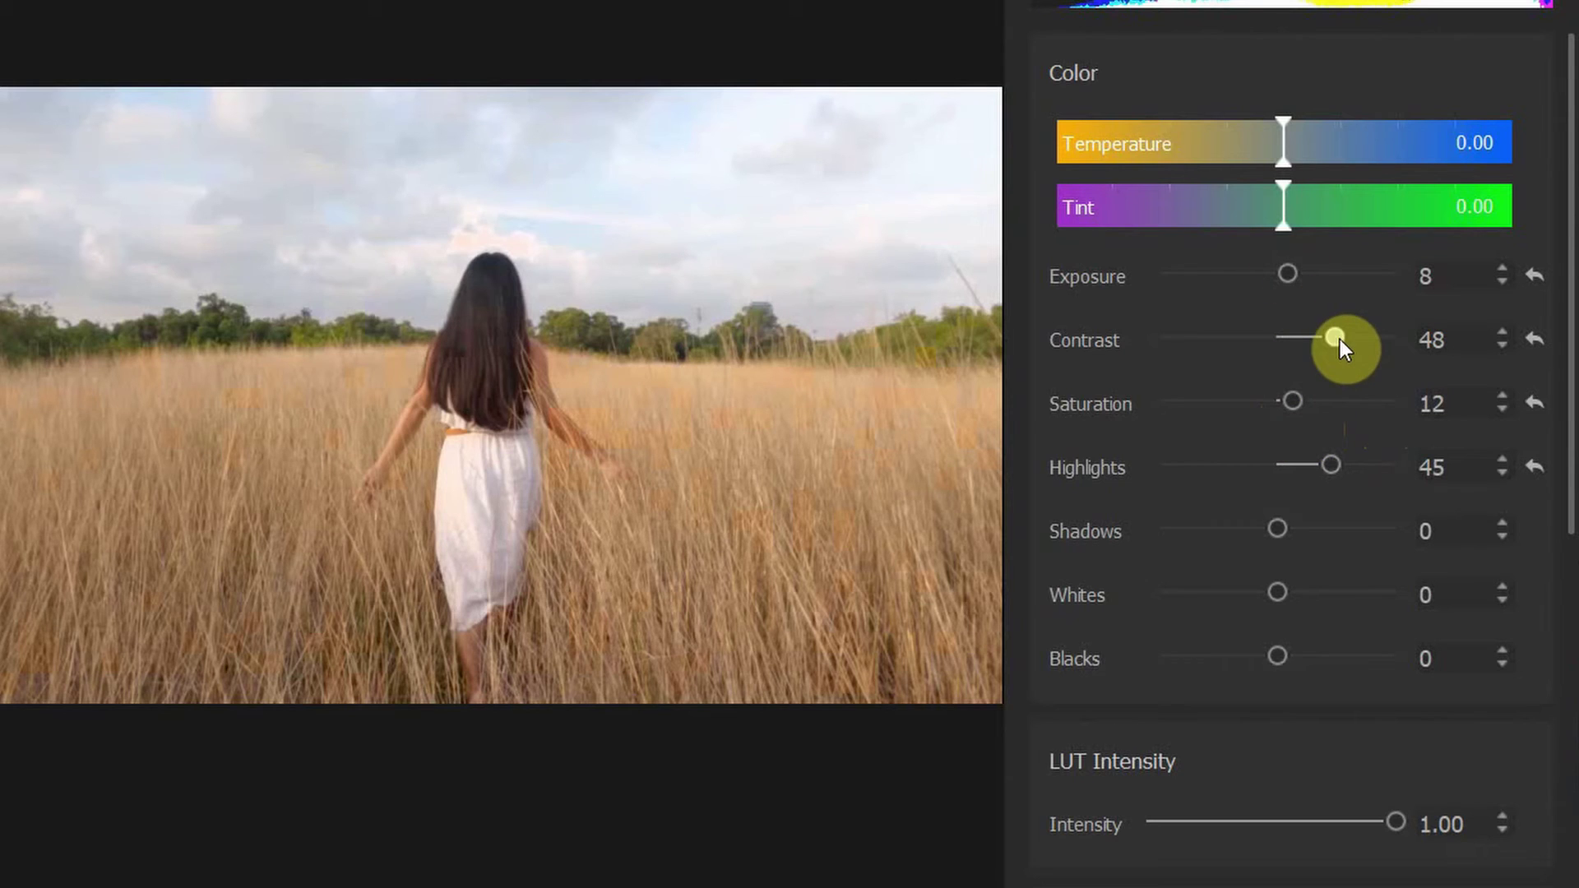
left_click_drag(1340, 339, 1319, 343)
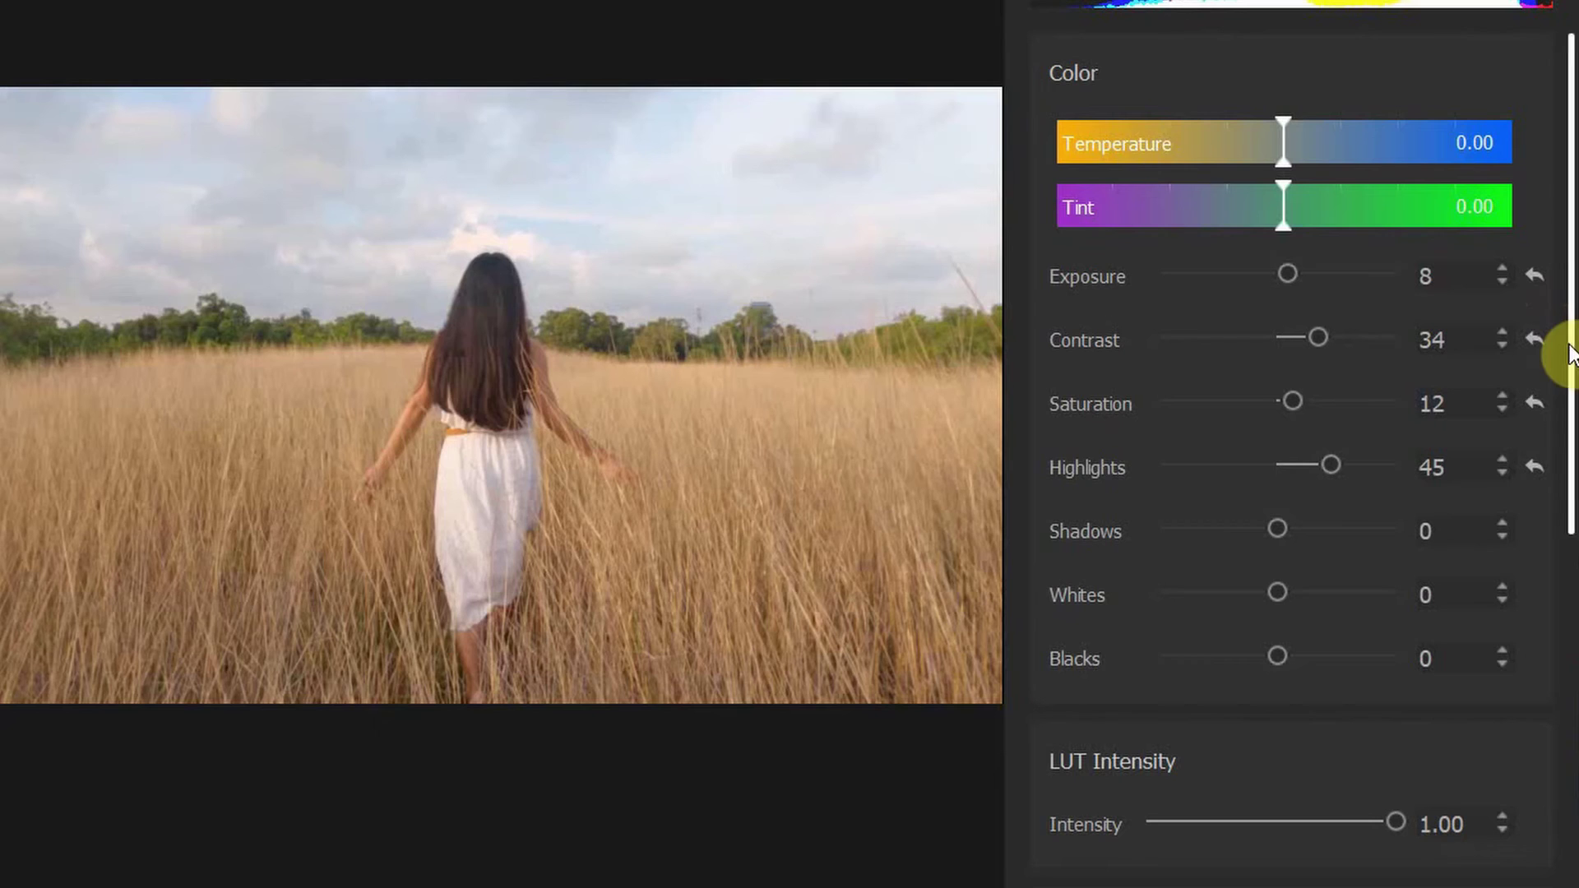
Set shadows to 8 and blacks to -10, then enable Sharpen for the clip.
left_click_drag(1554, 384, 1555, 458)
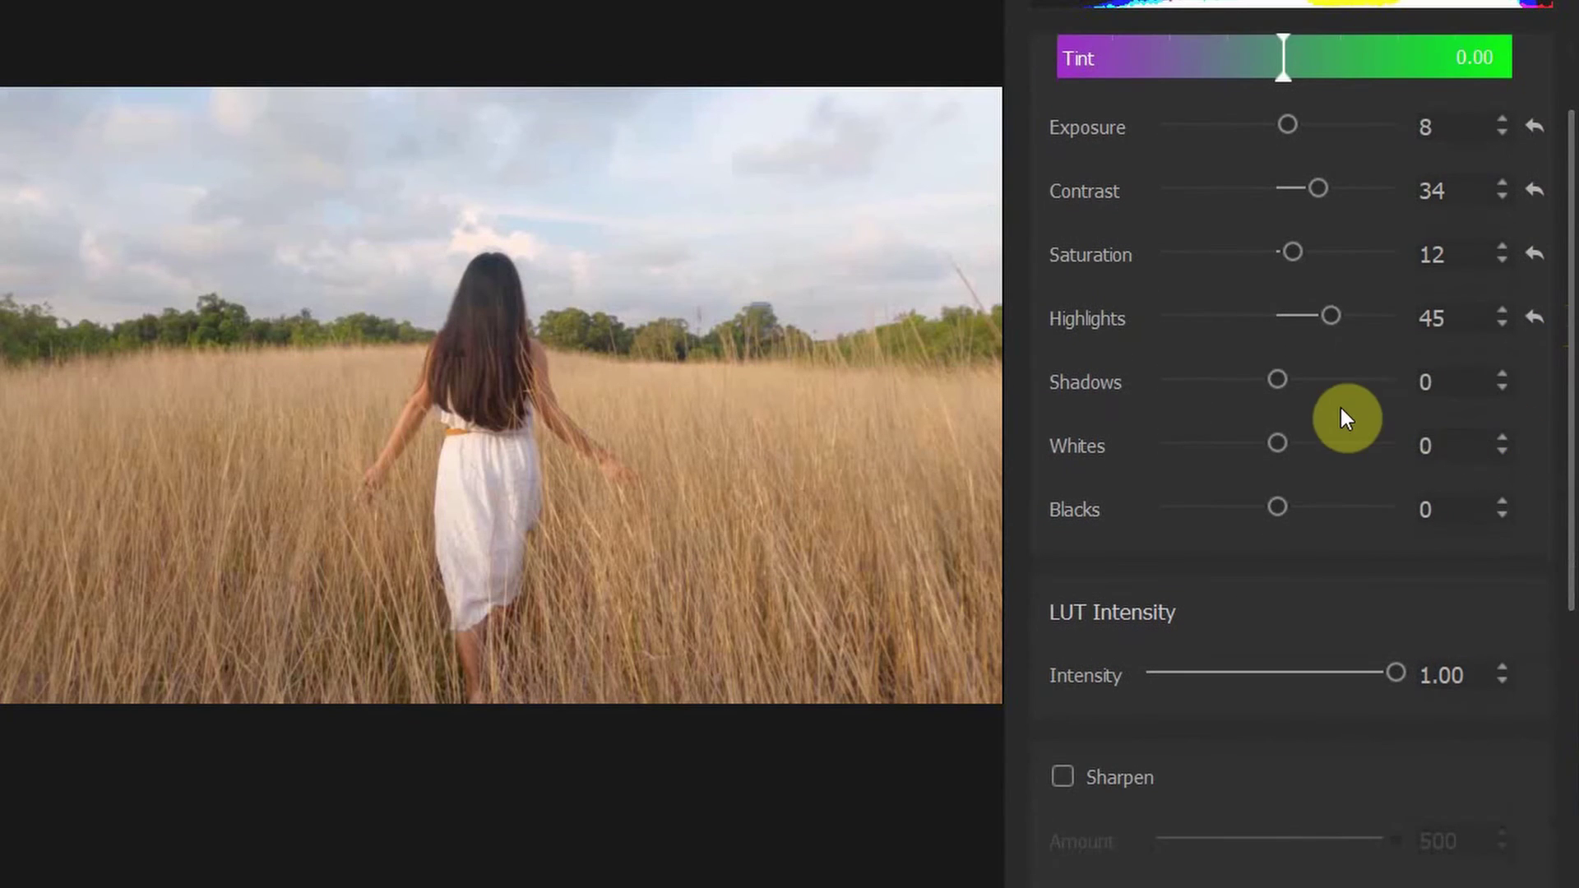
mouse_move(1283, 390)
left_mouse_down()
mouse_move(1216, 388)
mouse_move(1317, 398)
mouse_move(1276, 402)
mouse_move(1289, 403)
left_mouse_up()
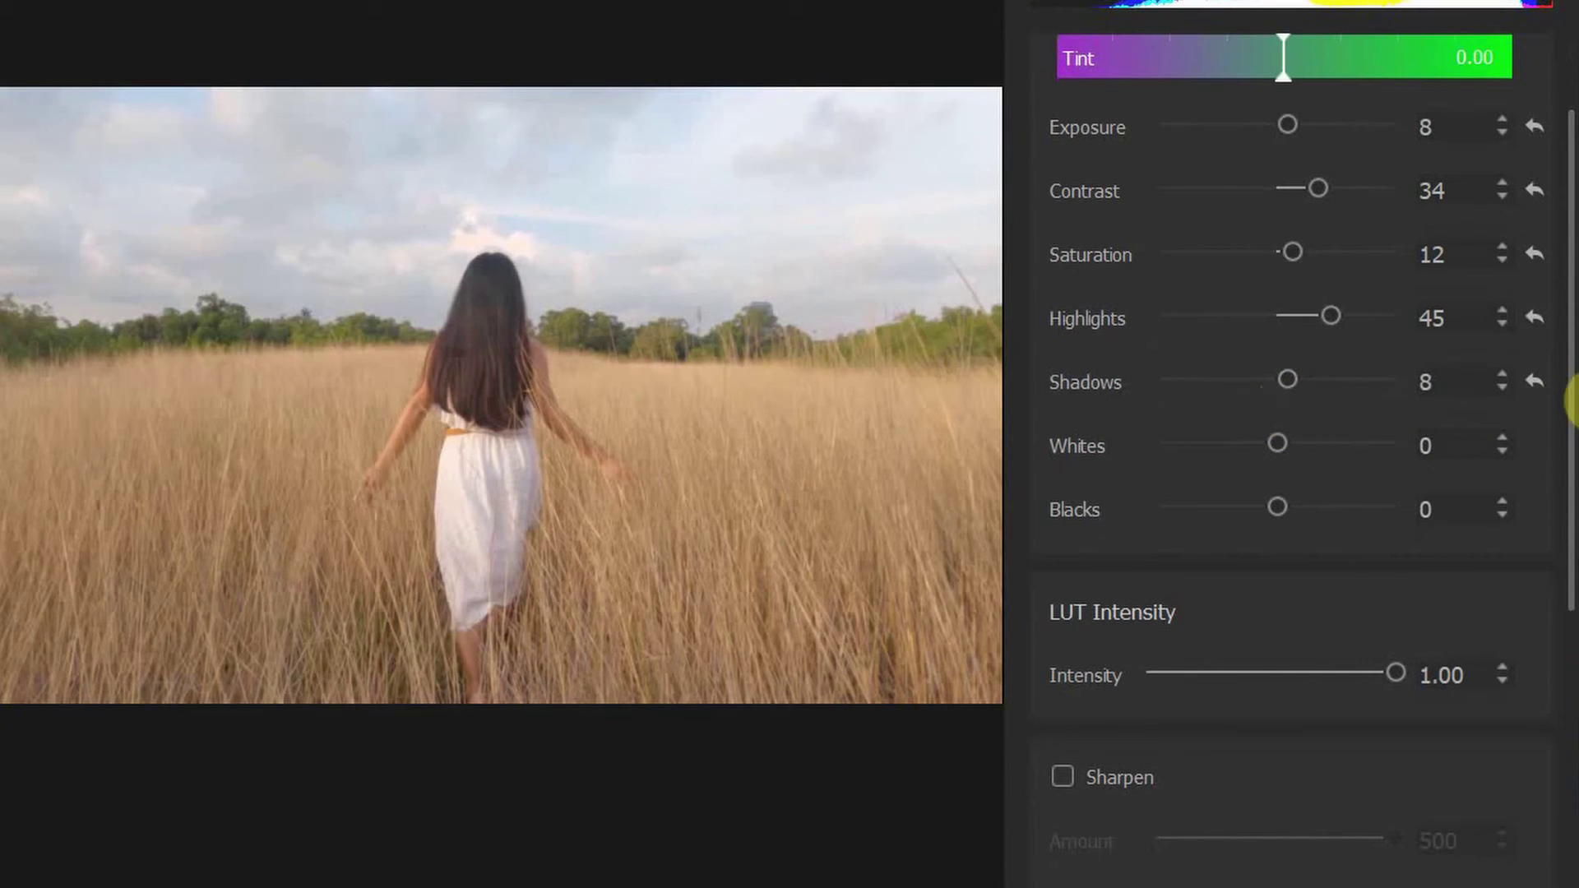
left_click_drag(1568, 394, 1568, 437)
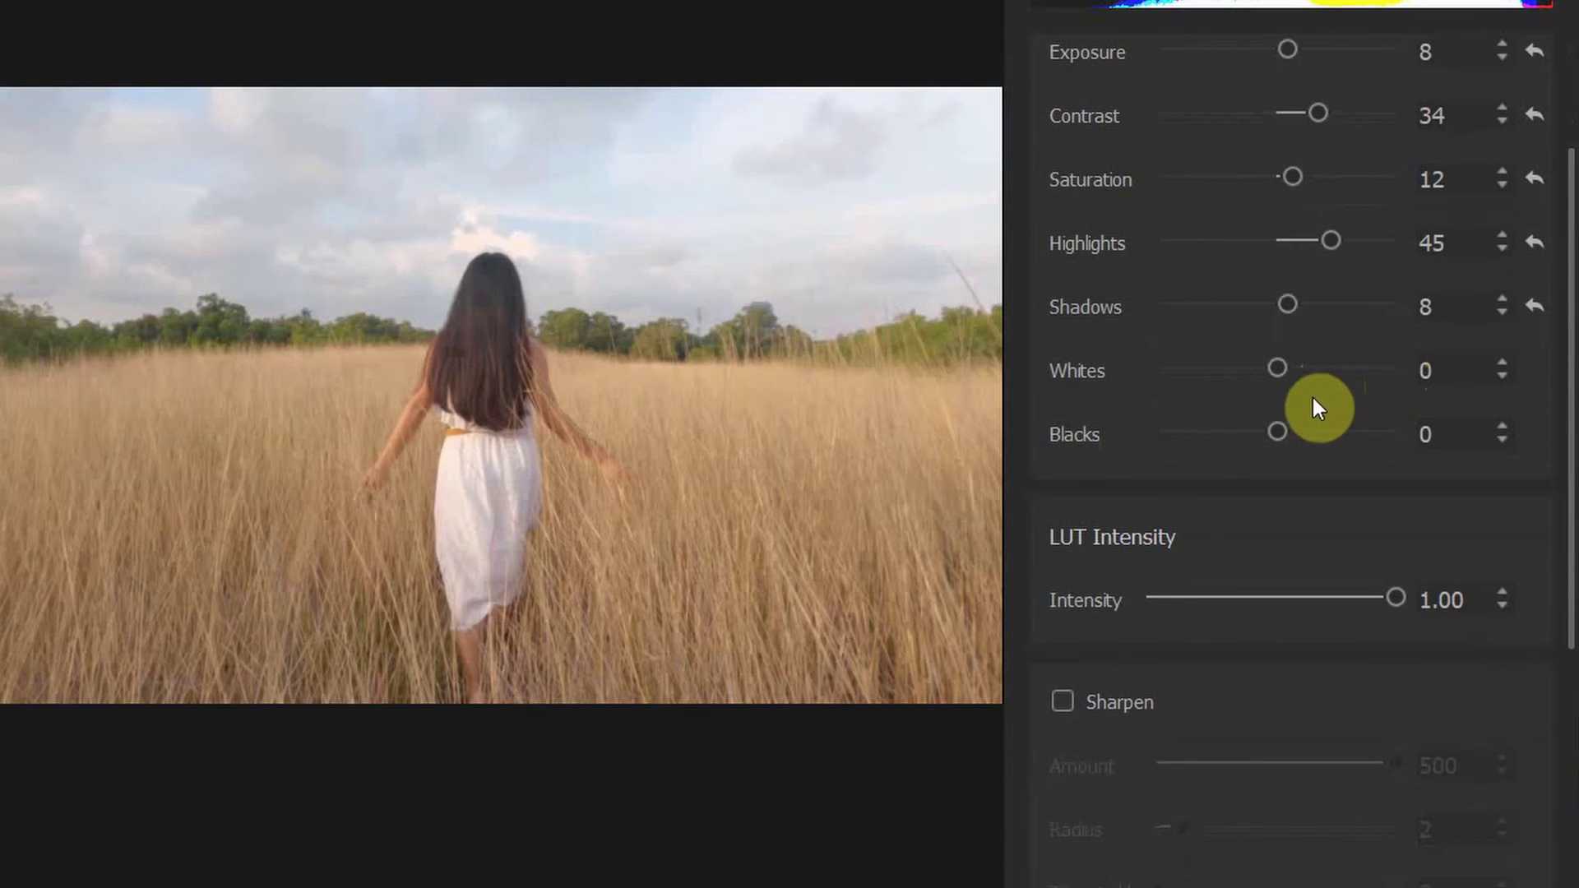
left_click_drag(1285, 429, 1265, 431)
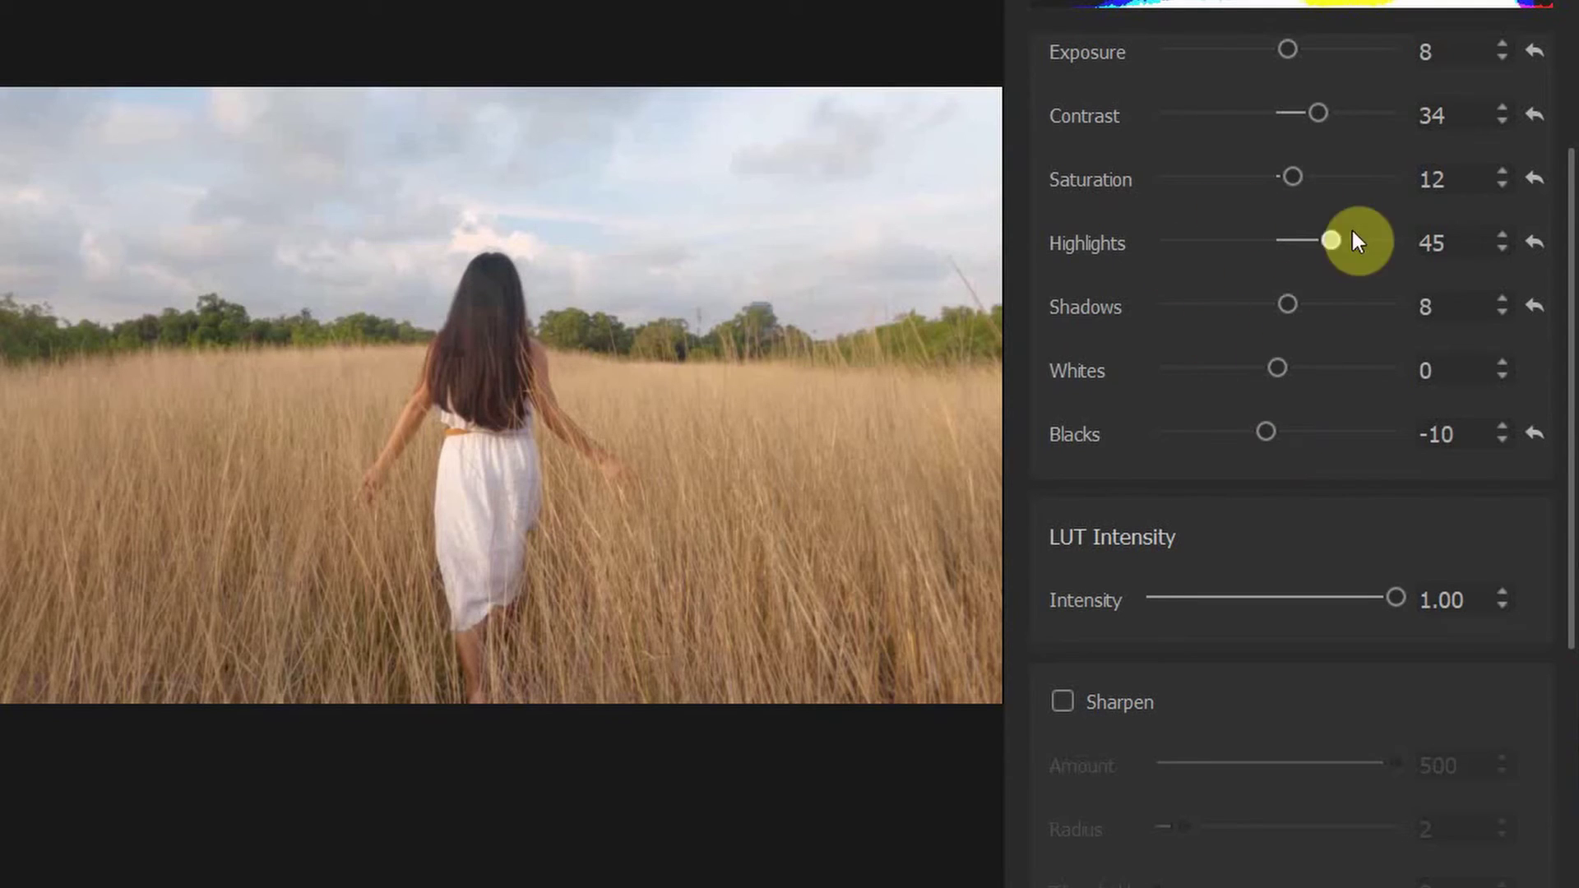
left_click_drag(1565, 390, 1554, 527)
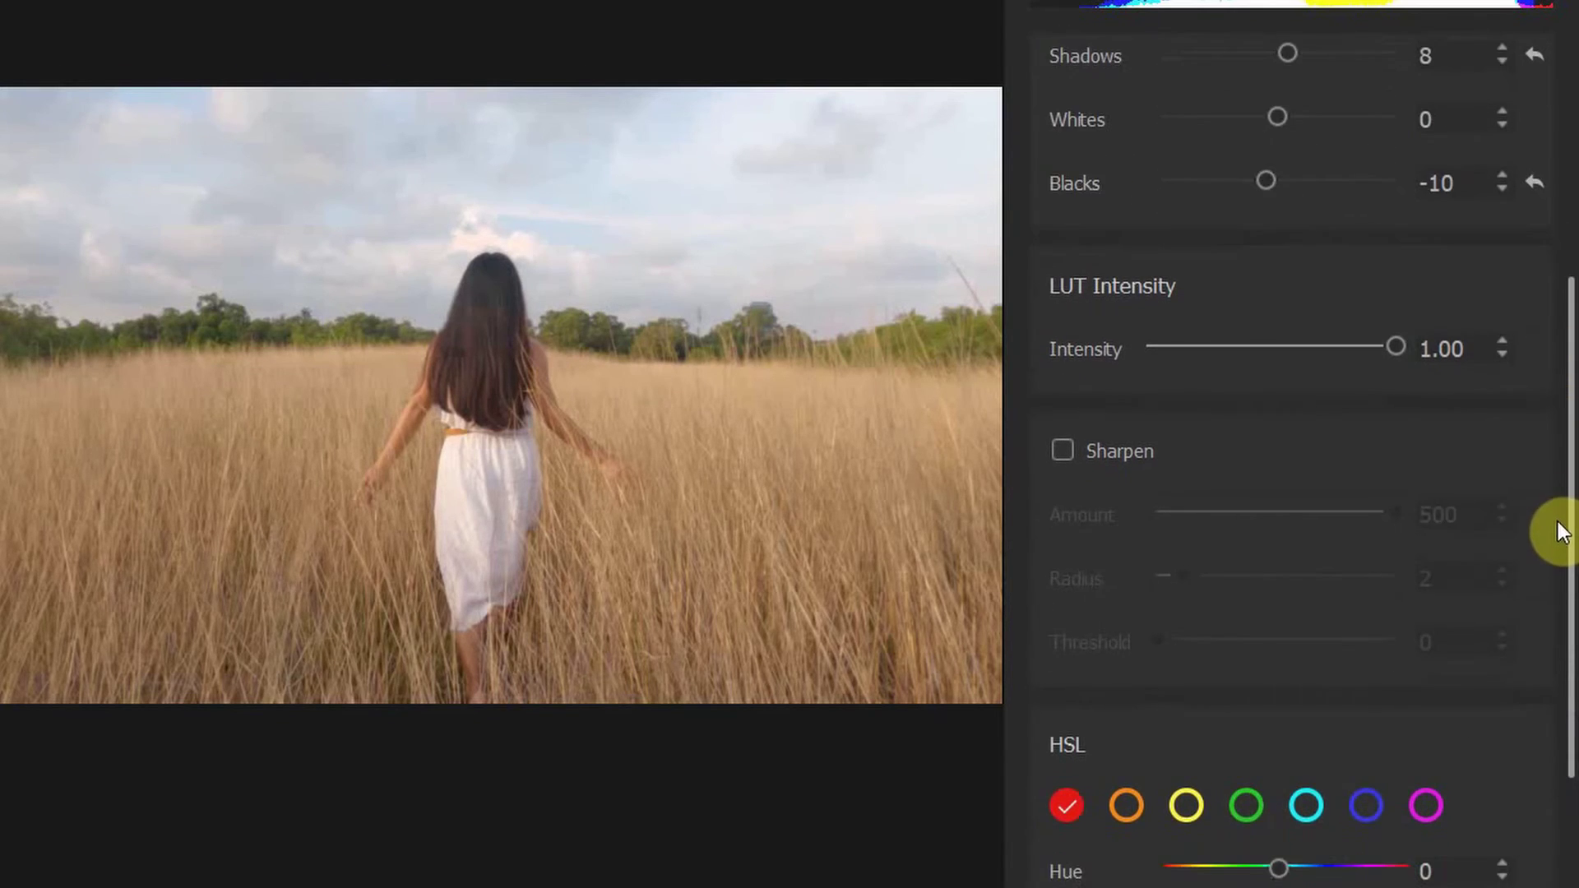
left_click(1123, 459)
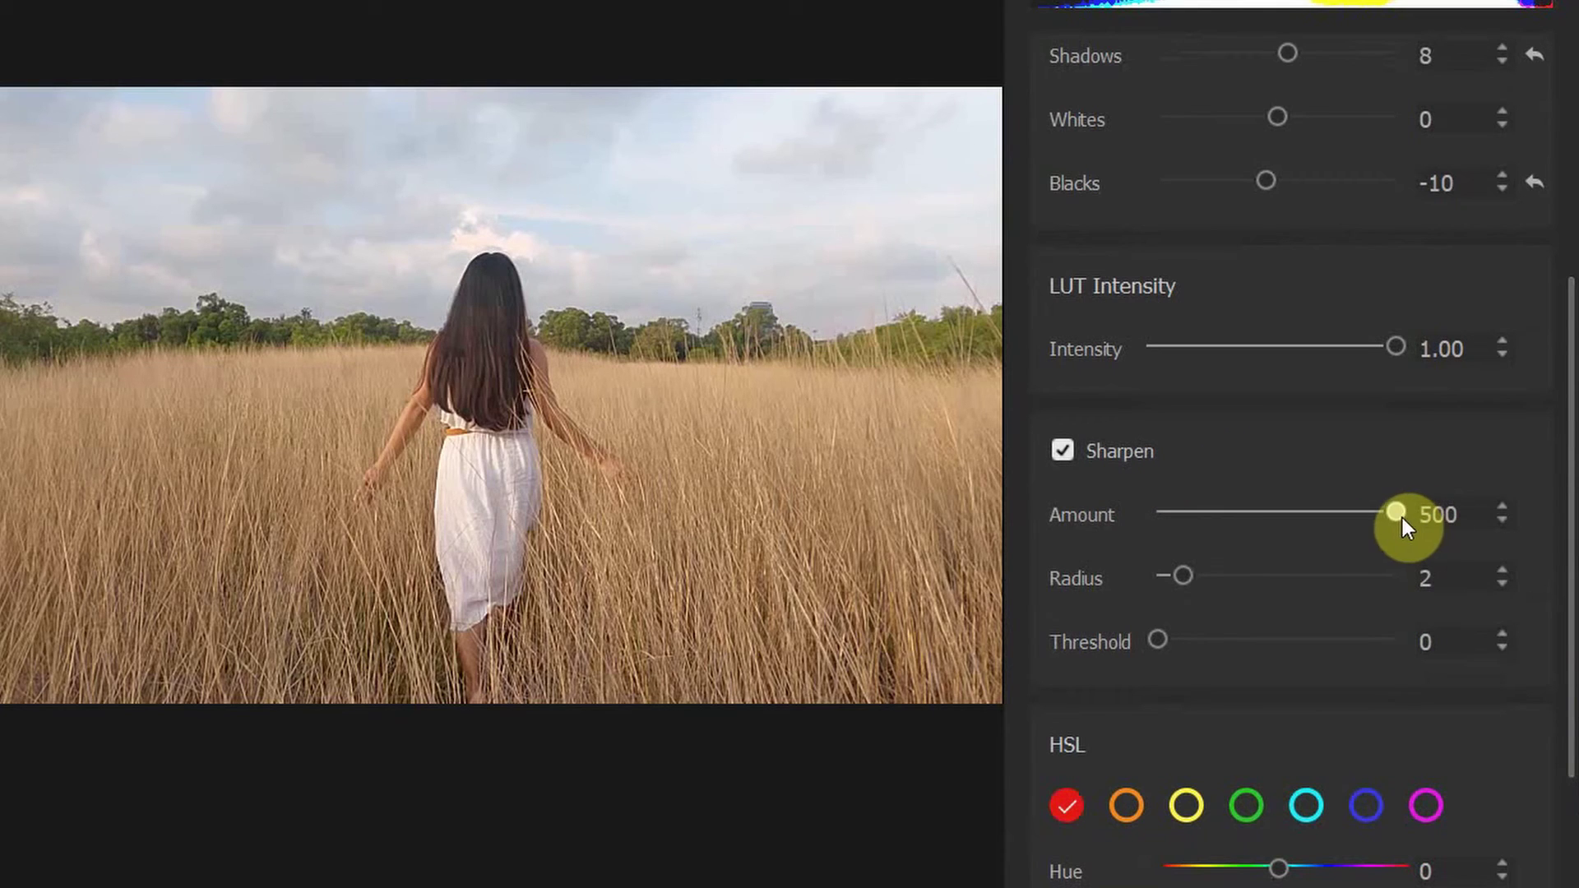
Lower the sharpen amount to 193, save the clip's color changes, and play it back.
left_click_drag(1392, 508, 1284, 534)
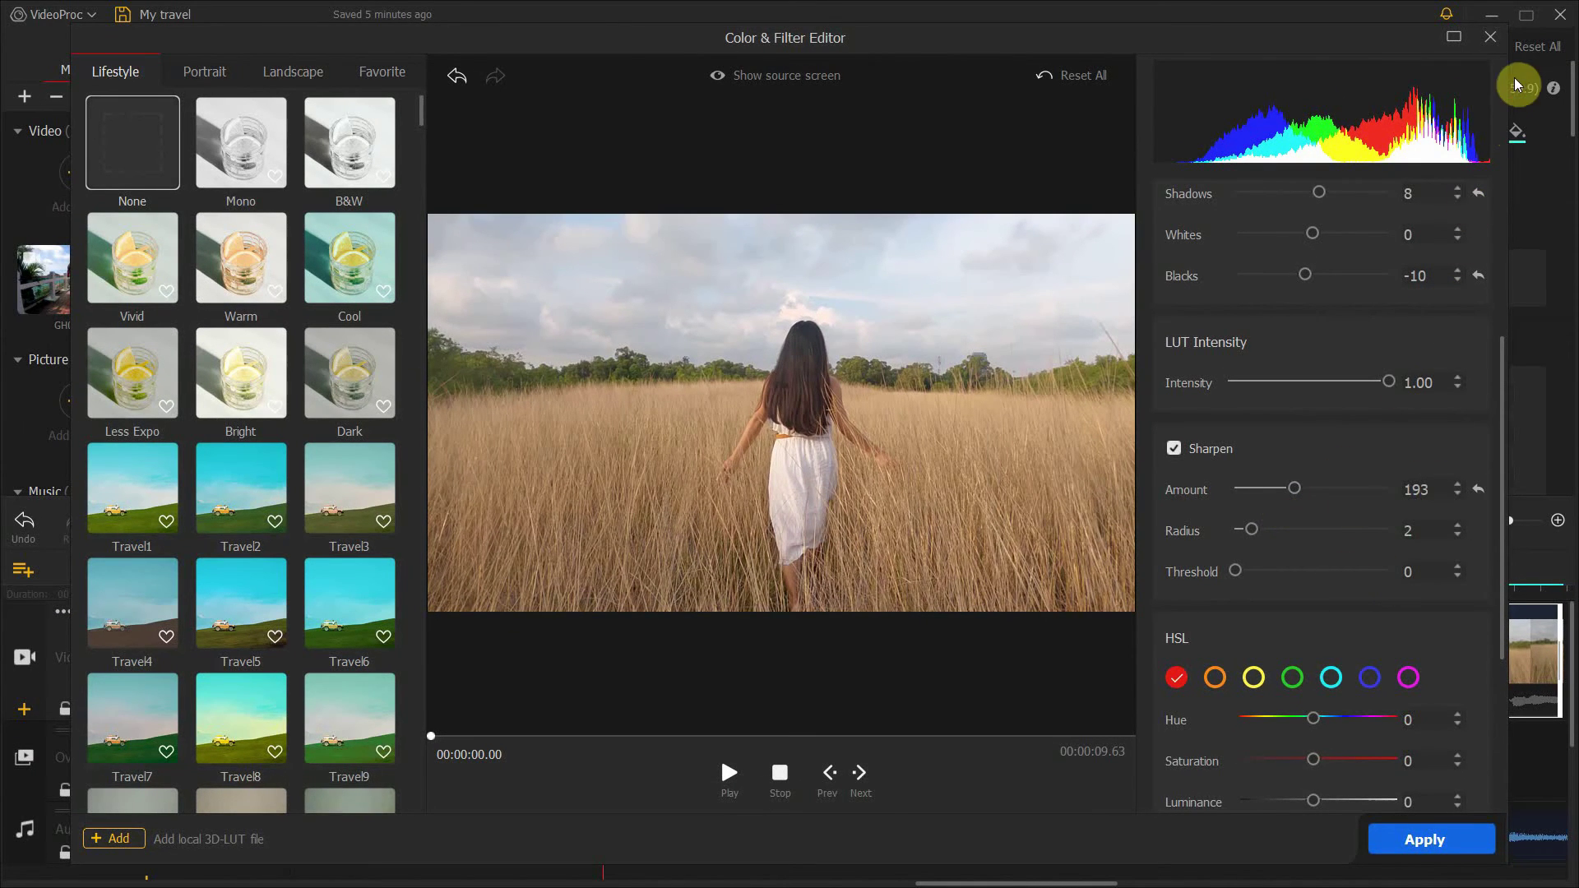
left_click(1492, 38)
left_click(1117, 604)
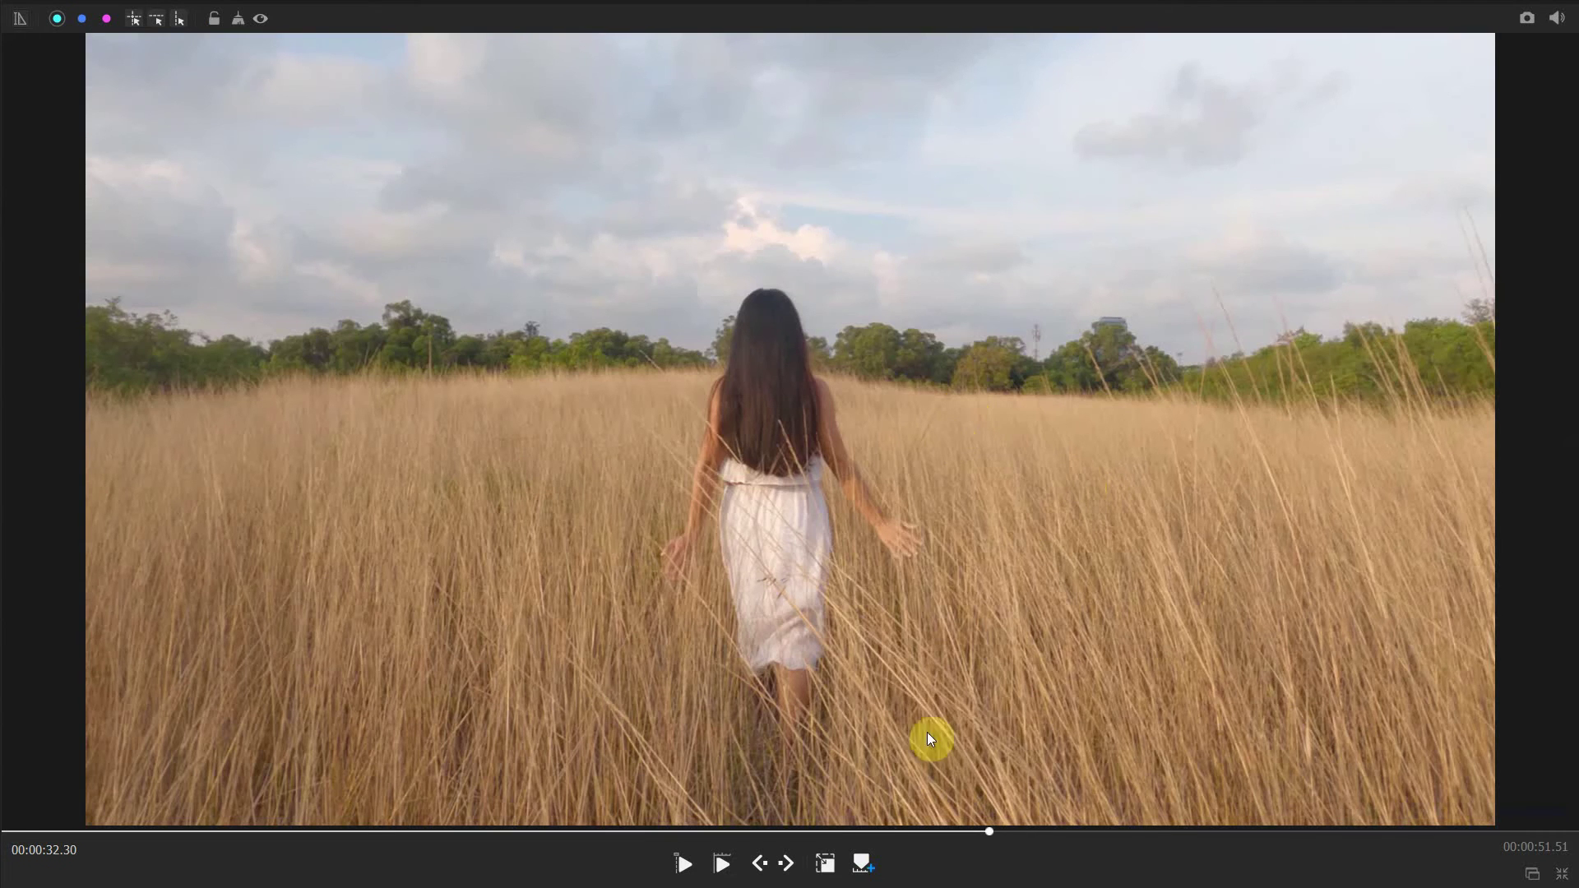
left_click(684, 864)
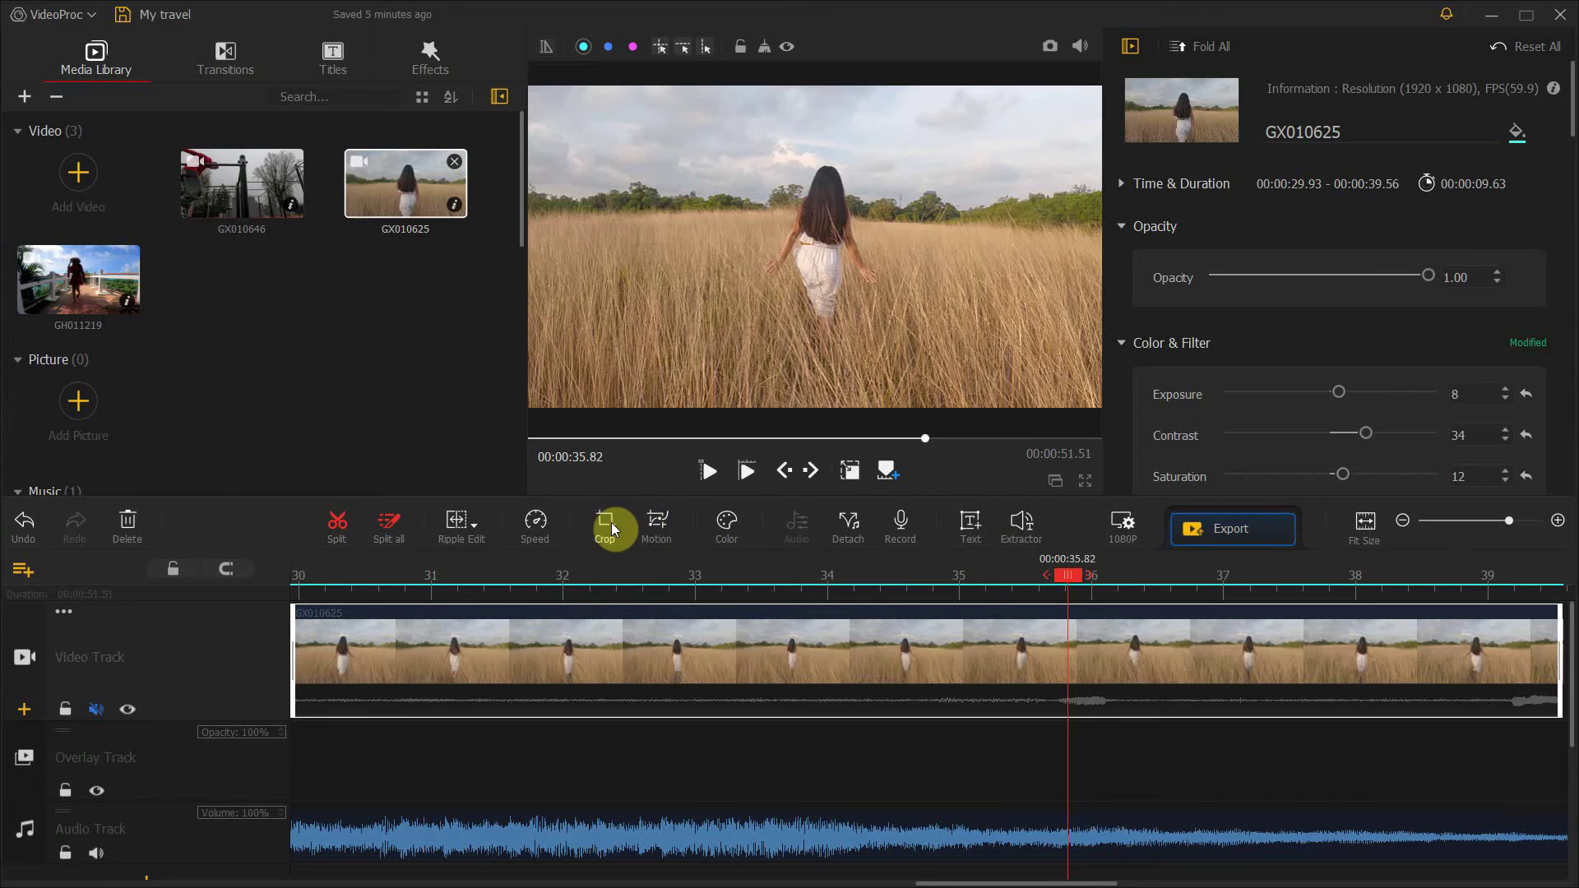
Crop the GX010625 clip to the 2.35:1 aspect ratio.
left_click(610, 521)
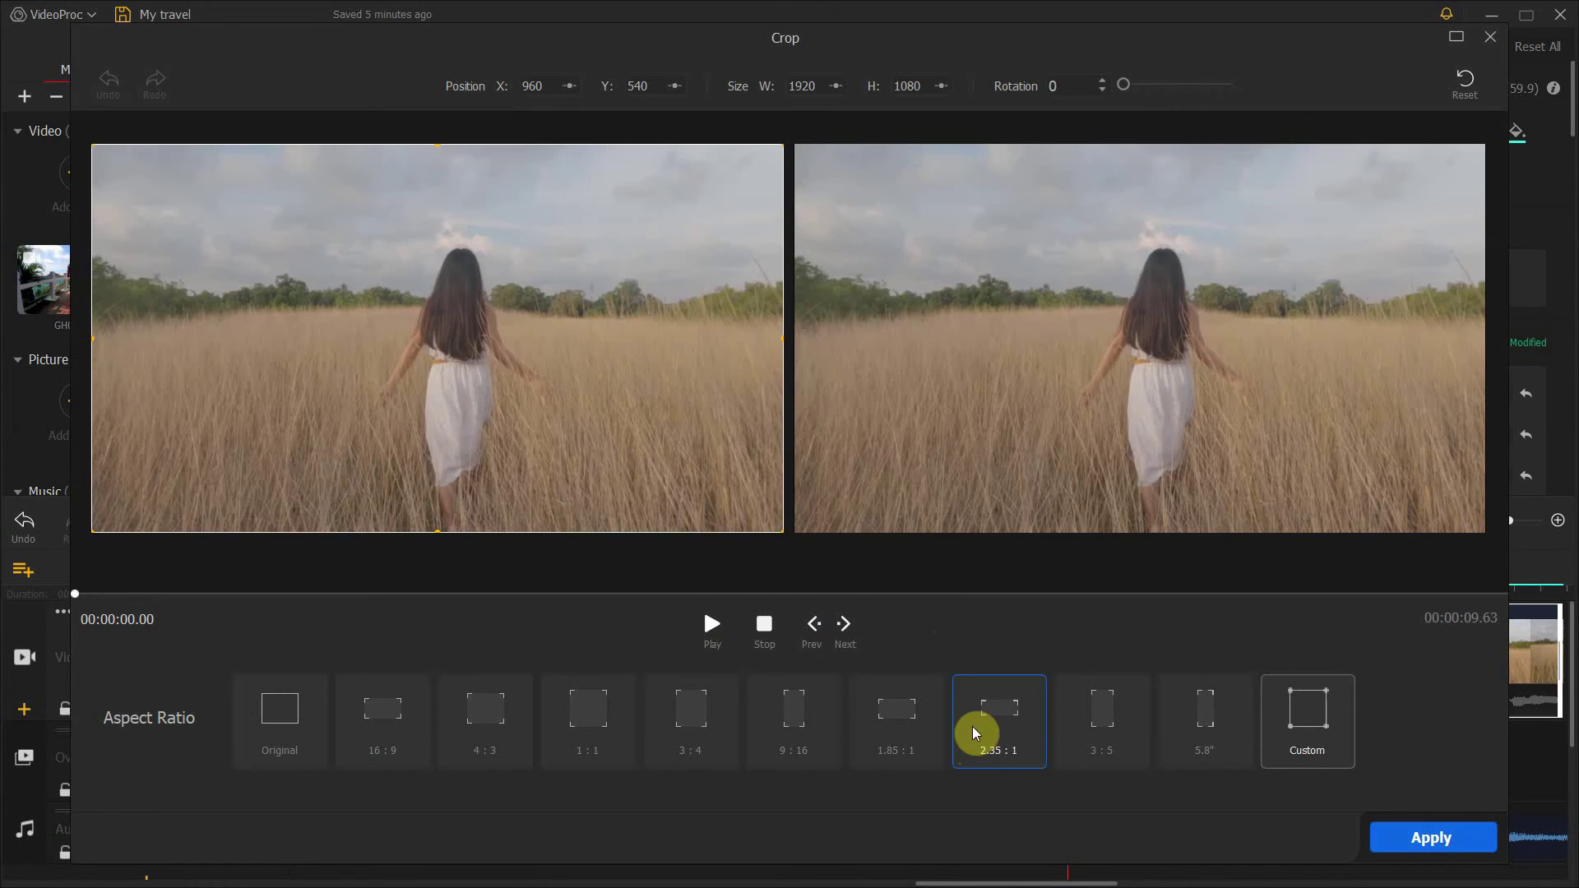
left_click(974, 732)
left_click(1412, 838)
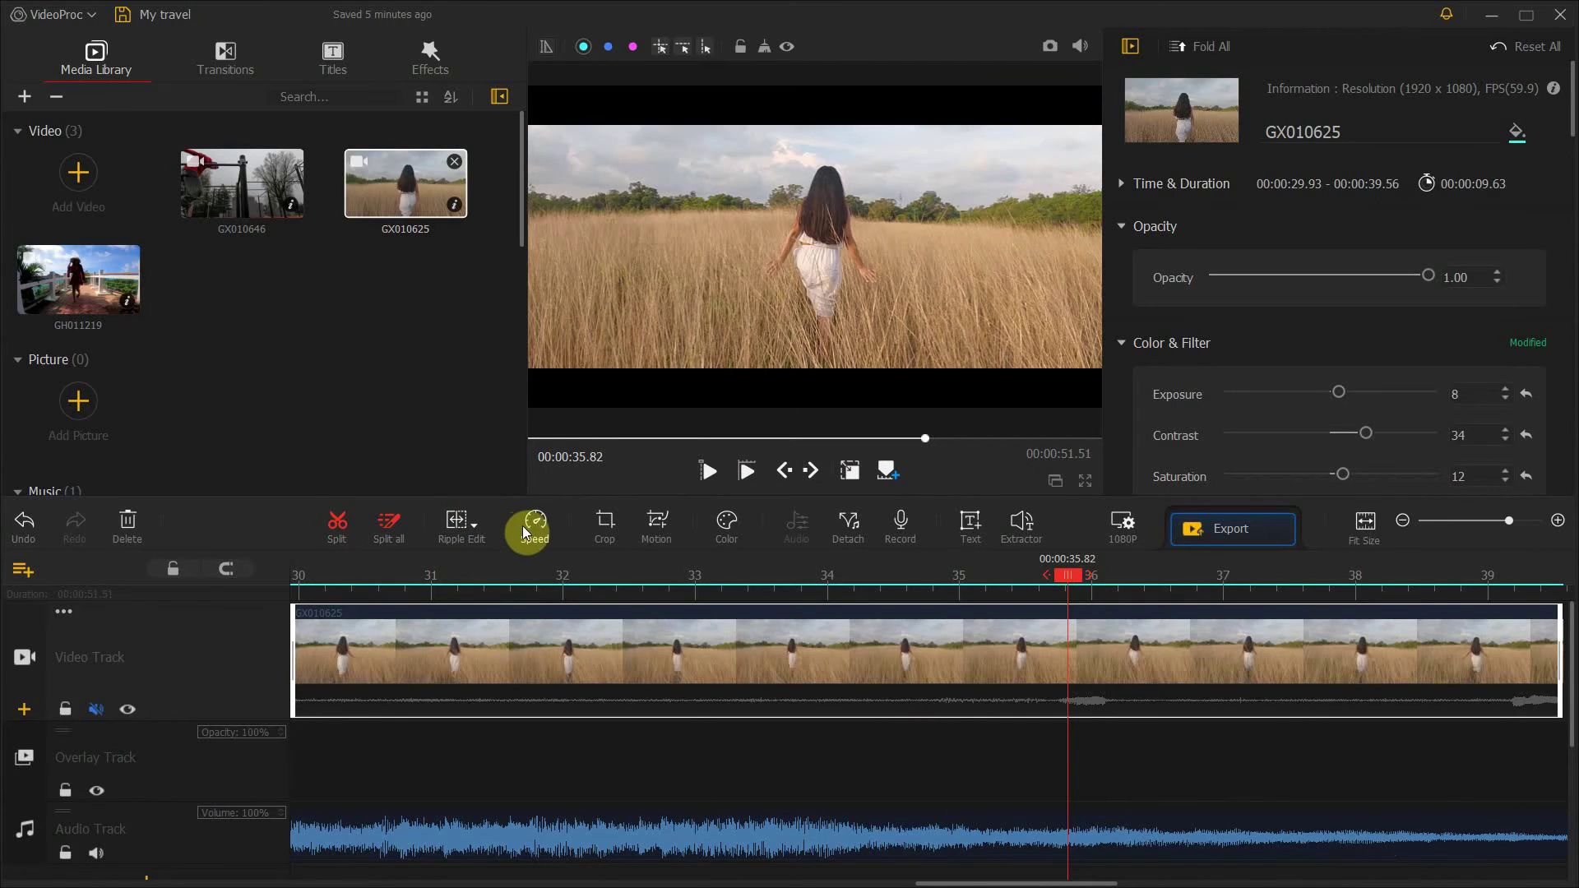
Slow the clip to 1/2 speed.
left_click(553, 530)
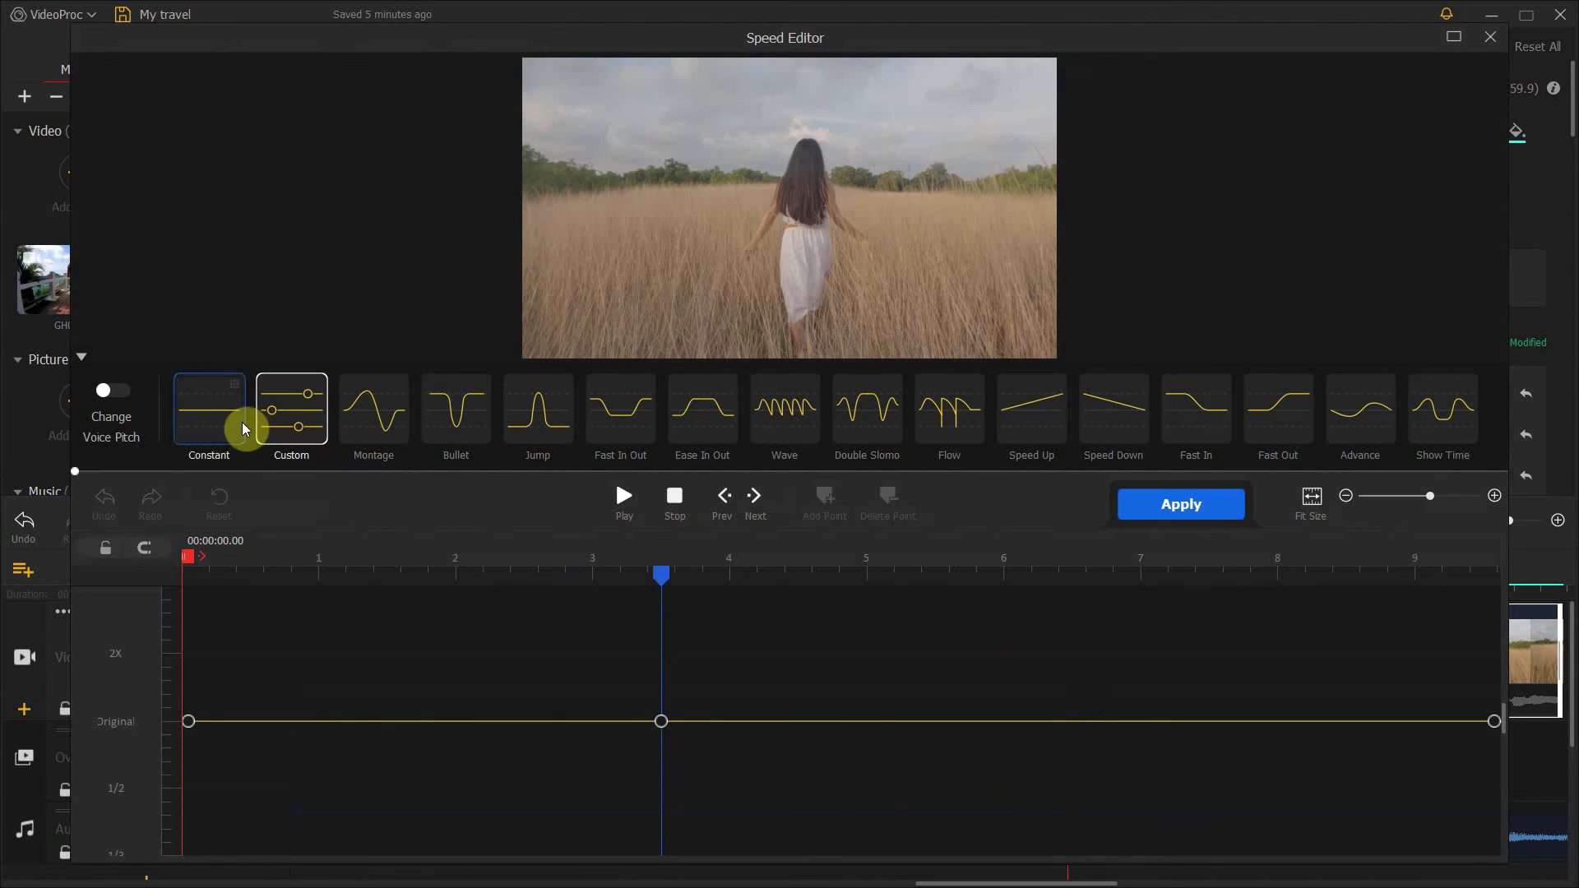
left_click(377, 307)
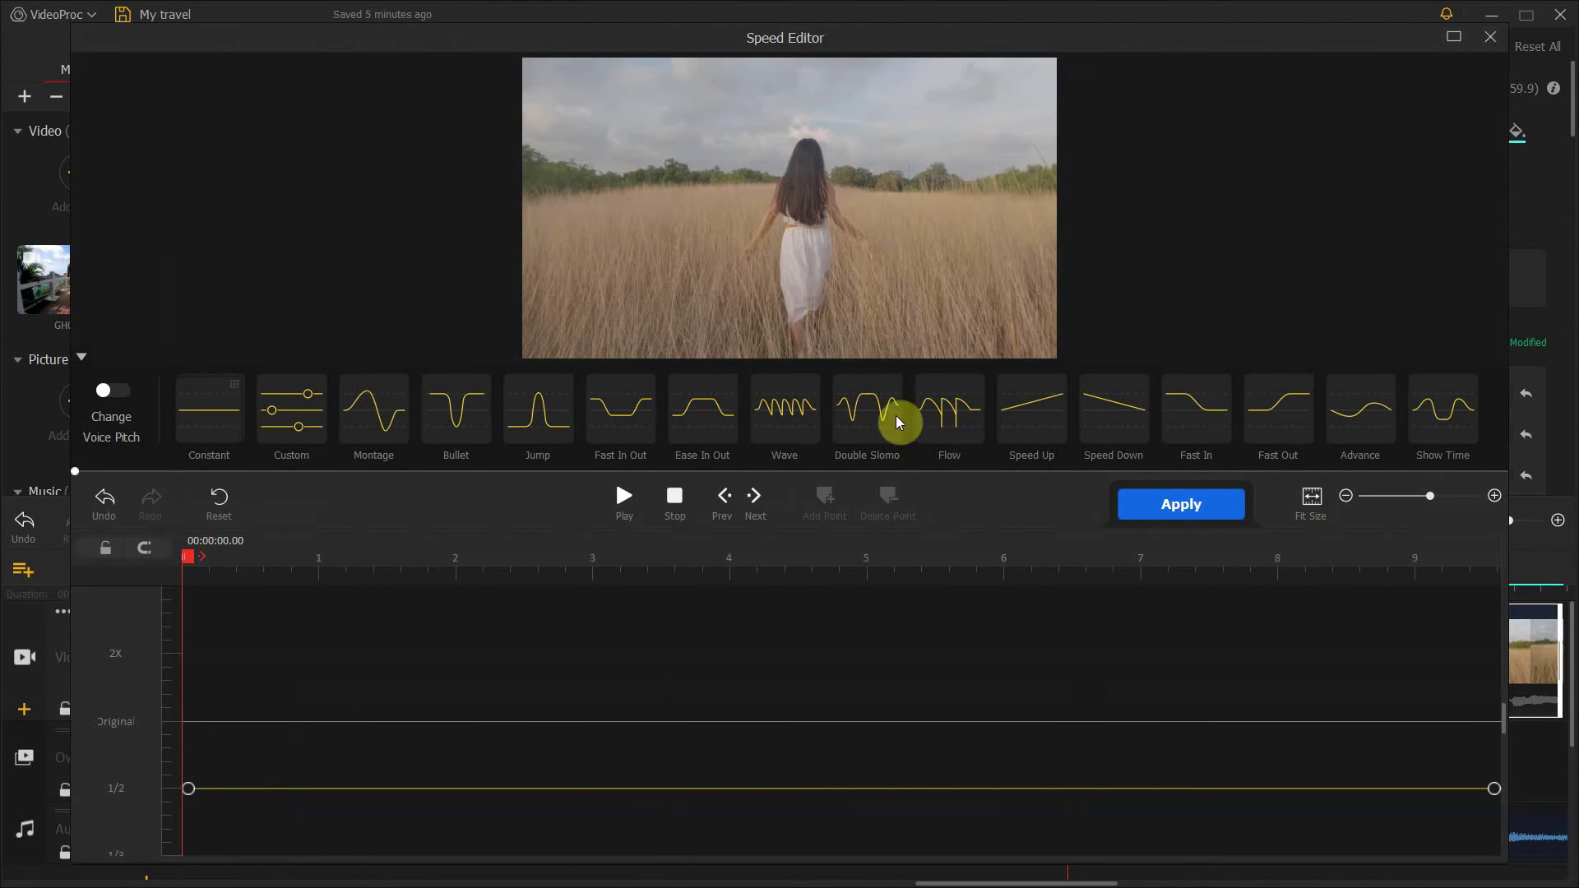
left_click(1207, 510)
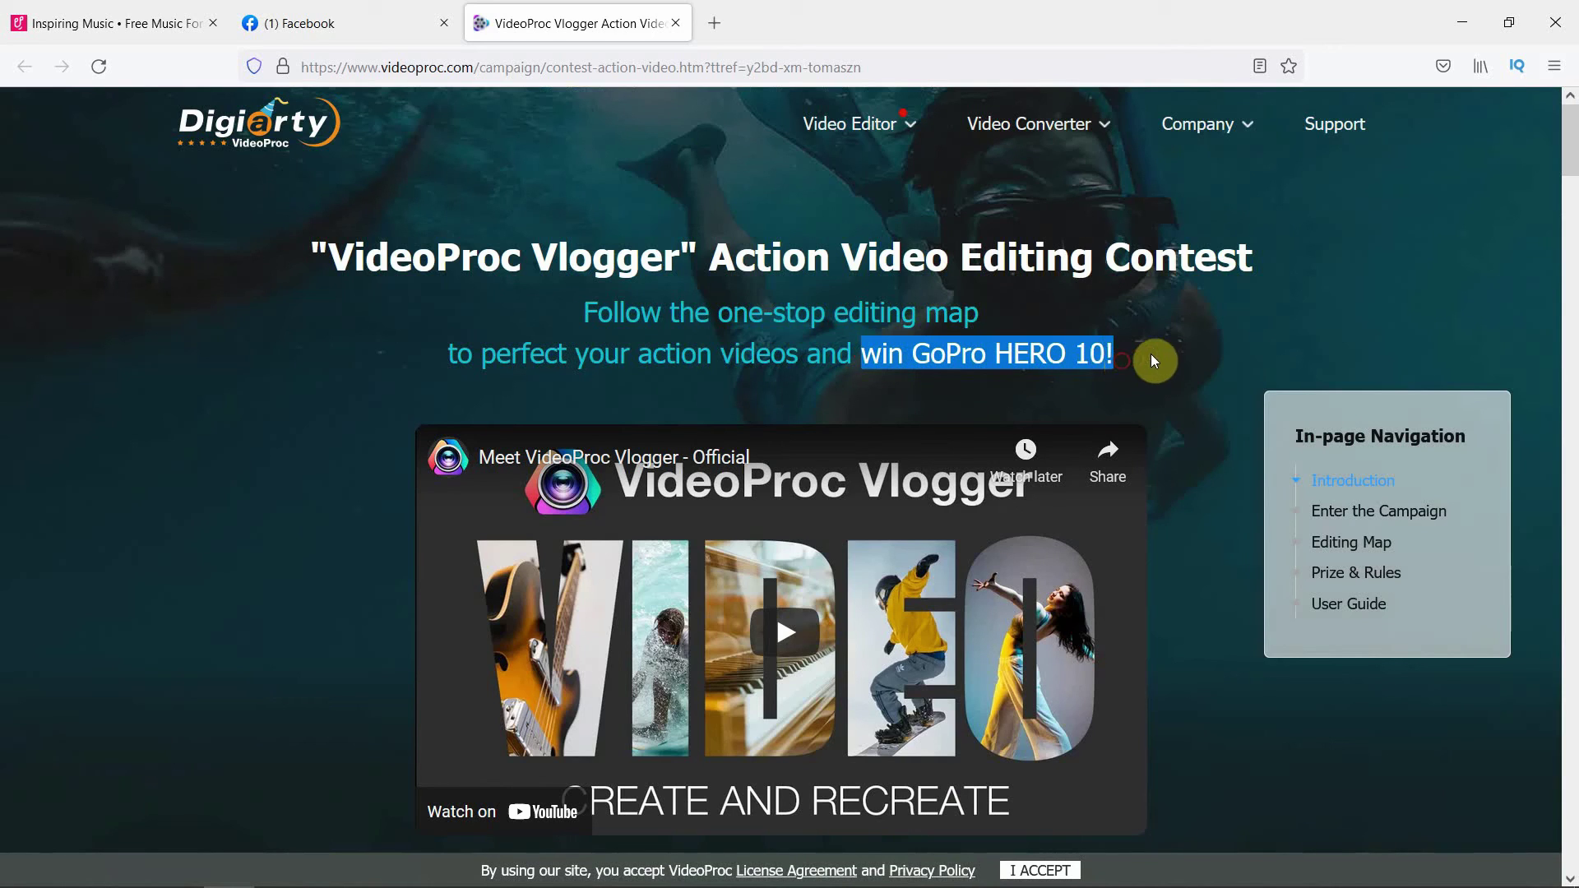
Clear the page's text selection and scroll down toward the How to Enter section.
left_click(1182, 356)
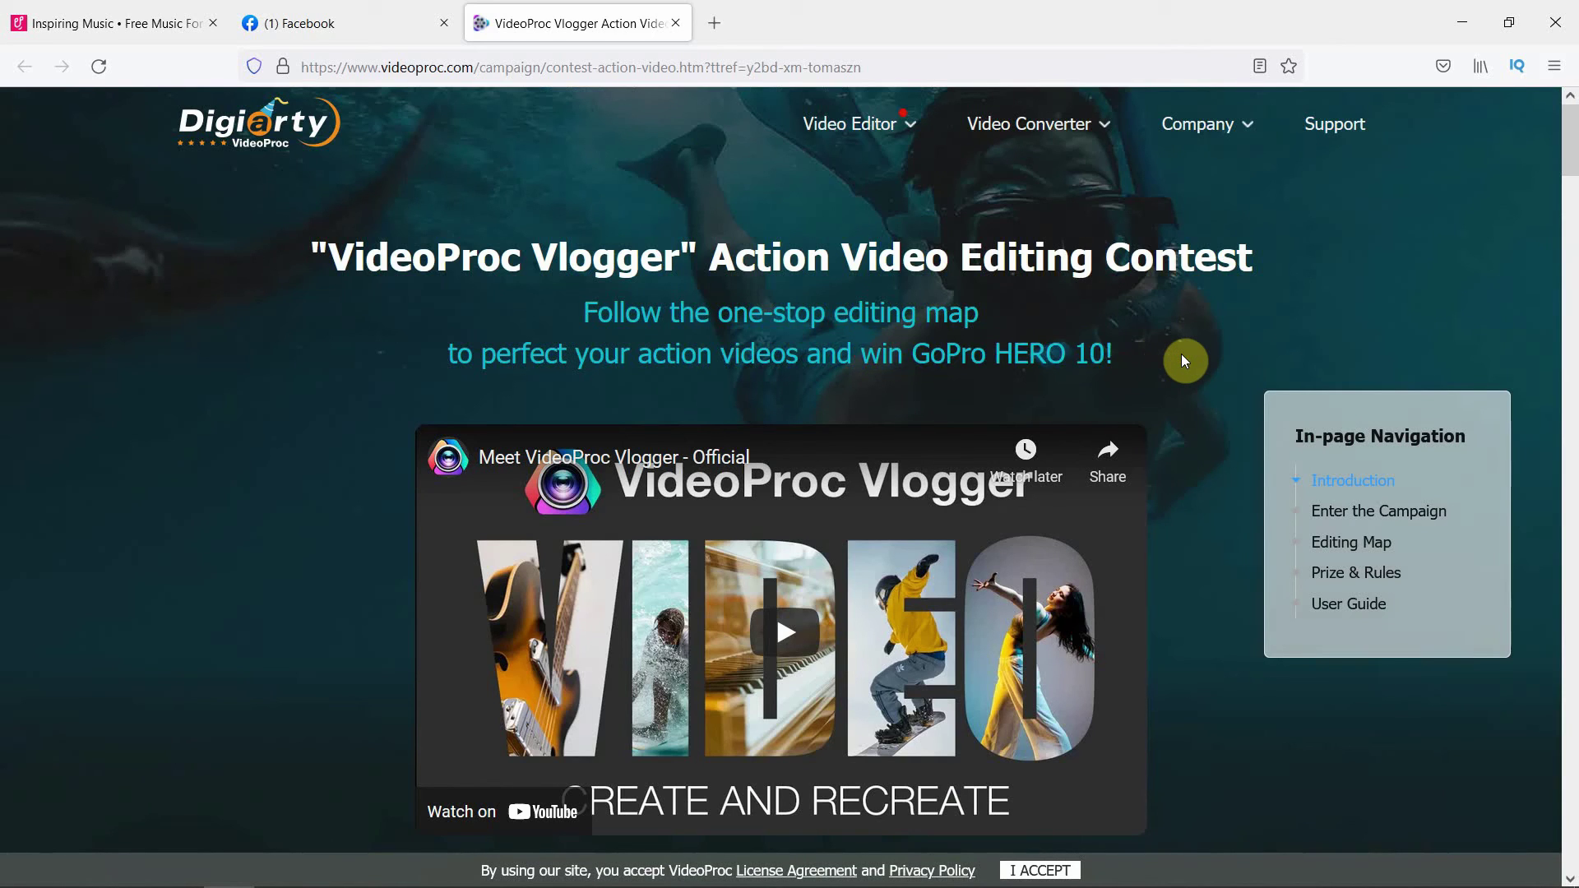
left_click_drag(1567, 159, 1573, 230)
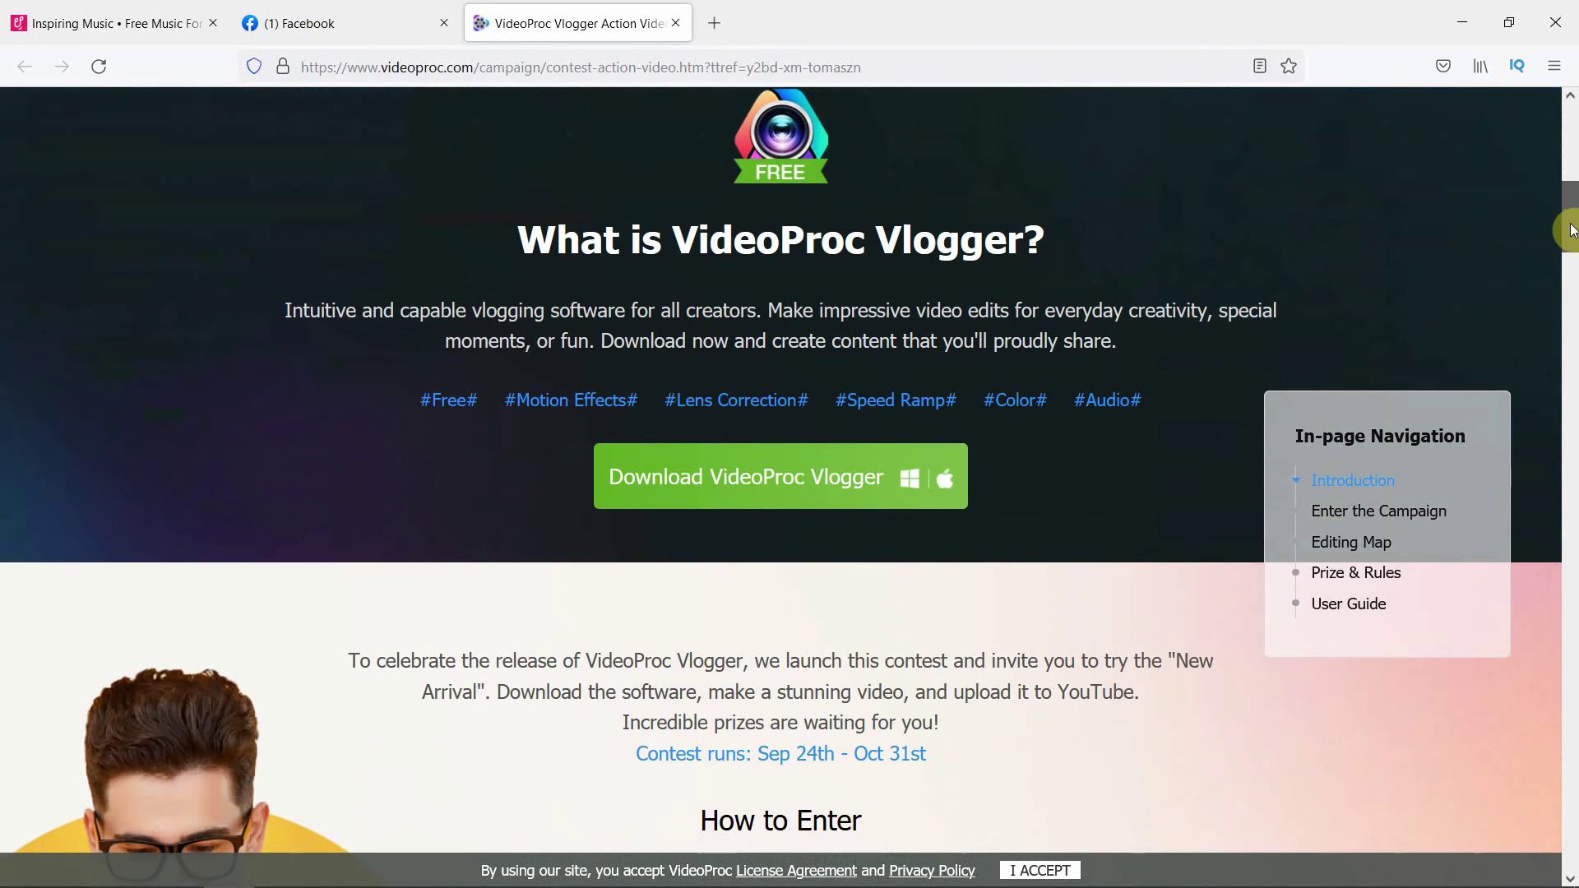